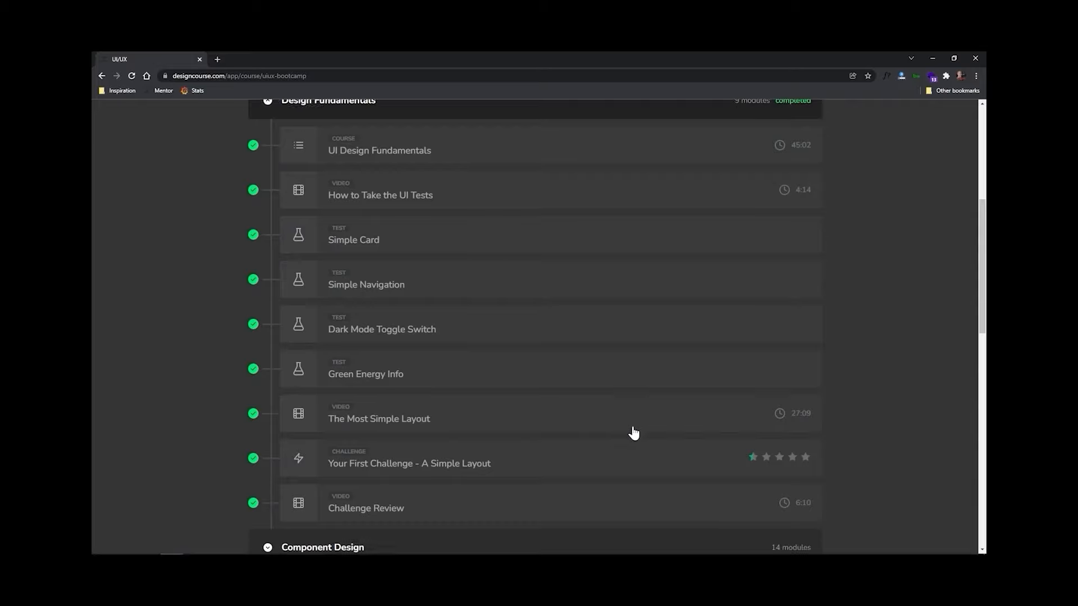
Step: Look through the UI/UX bootcamp's module list and expand the Component Design section
scroll(640, 430, "down", 1)
scroll(618, 393, "down", 3)
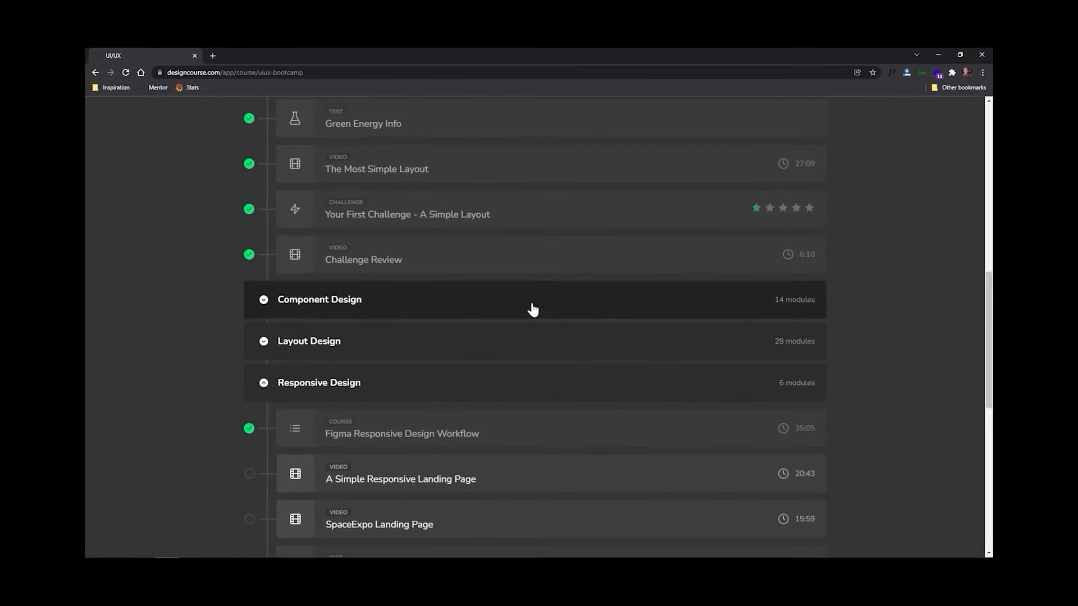
left_click(533, 306)
scroll(561, 333, "down", 7)
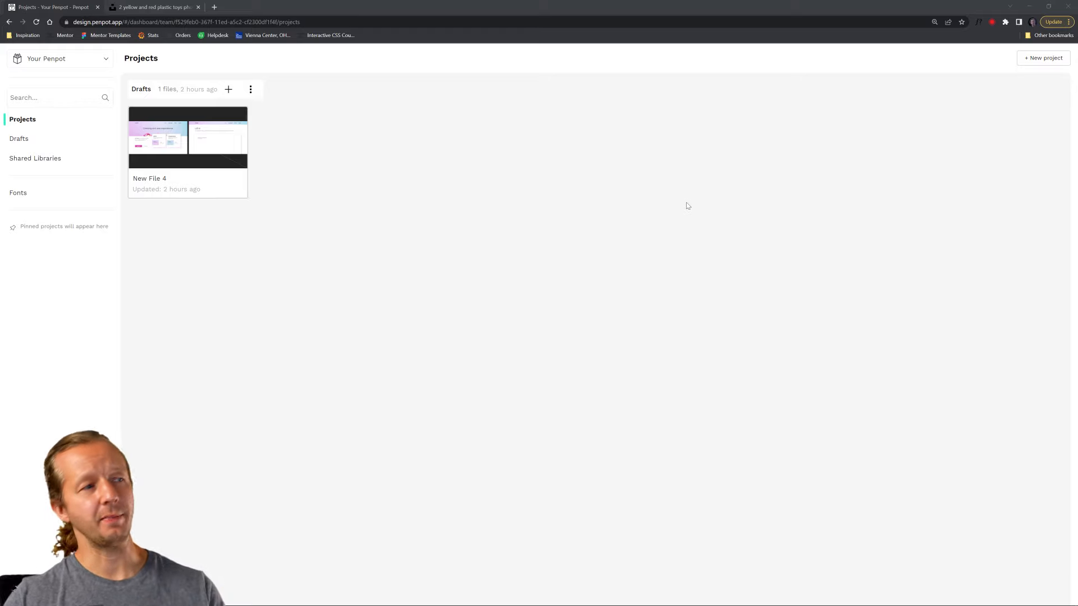
Step: Create a new design file in the Drafts project
left_click(348, 175)
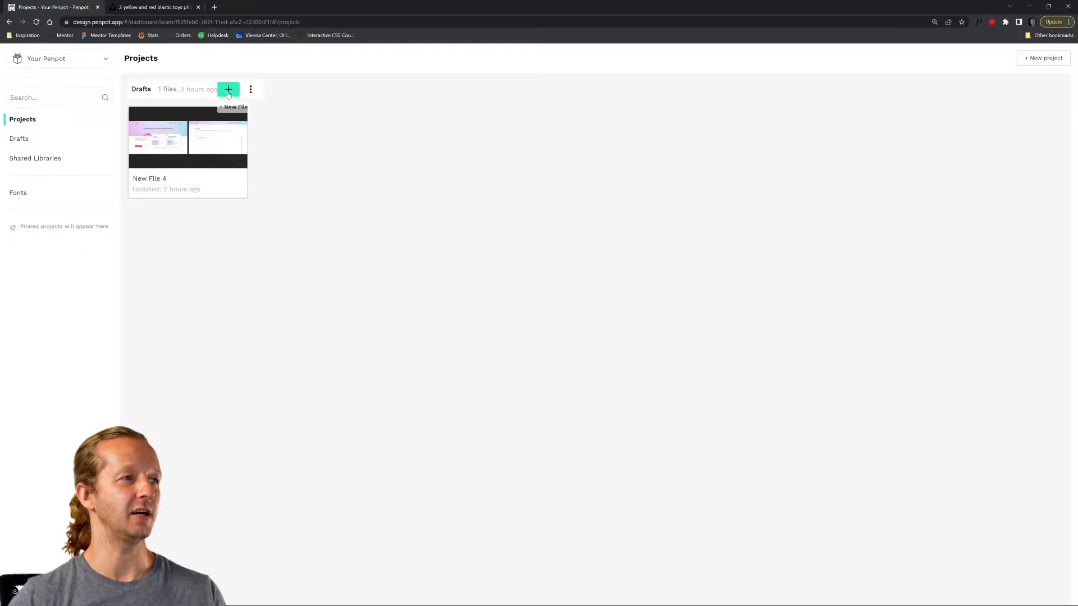
left_click(228, 91)
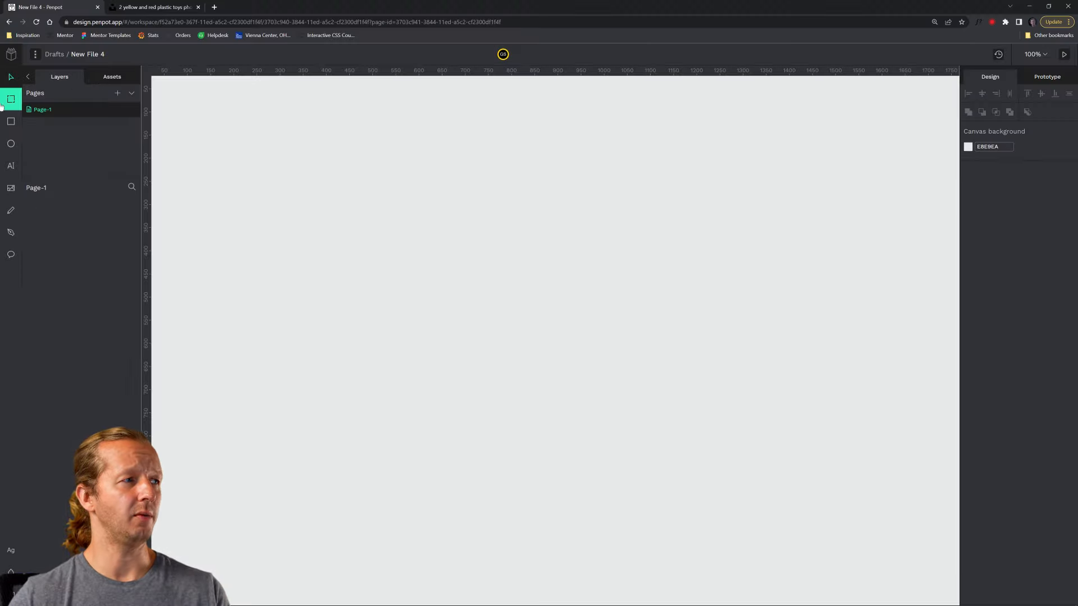
left_click(33, 159)
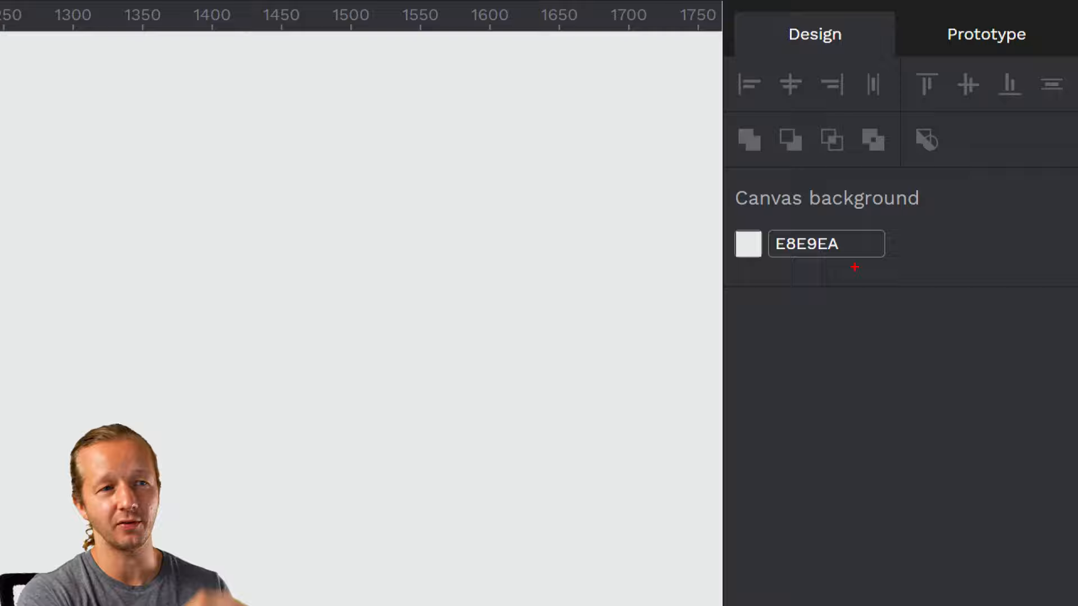
mouse_move(877, 158)
left_mouse_down()
mouse_move(702, 188)
mouse_move(861, 135)
left_mouse_up()
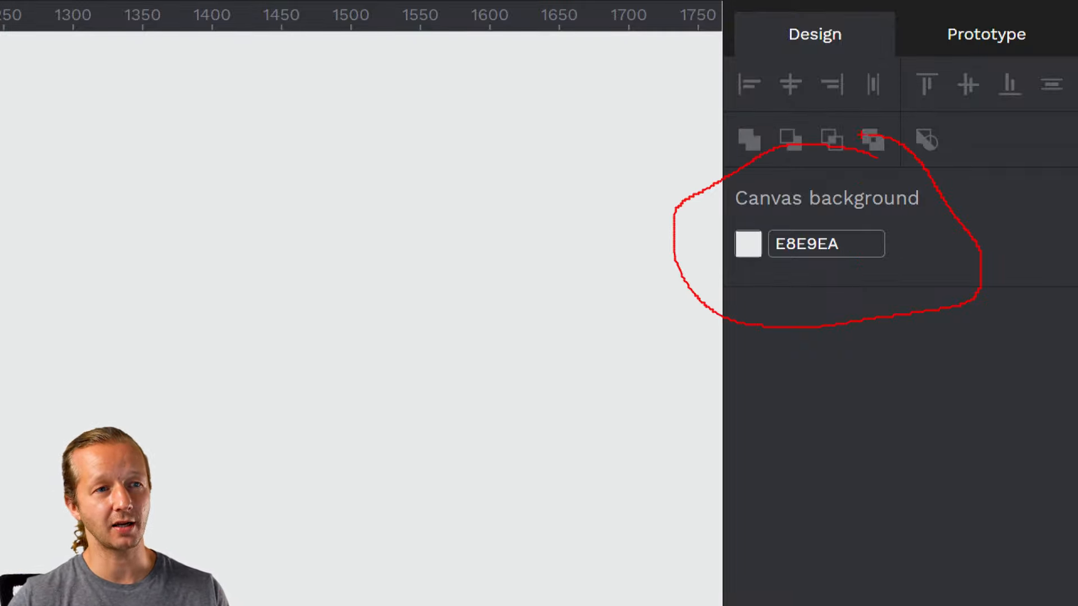
key("Escape")
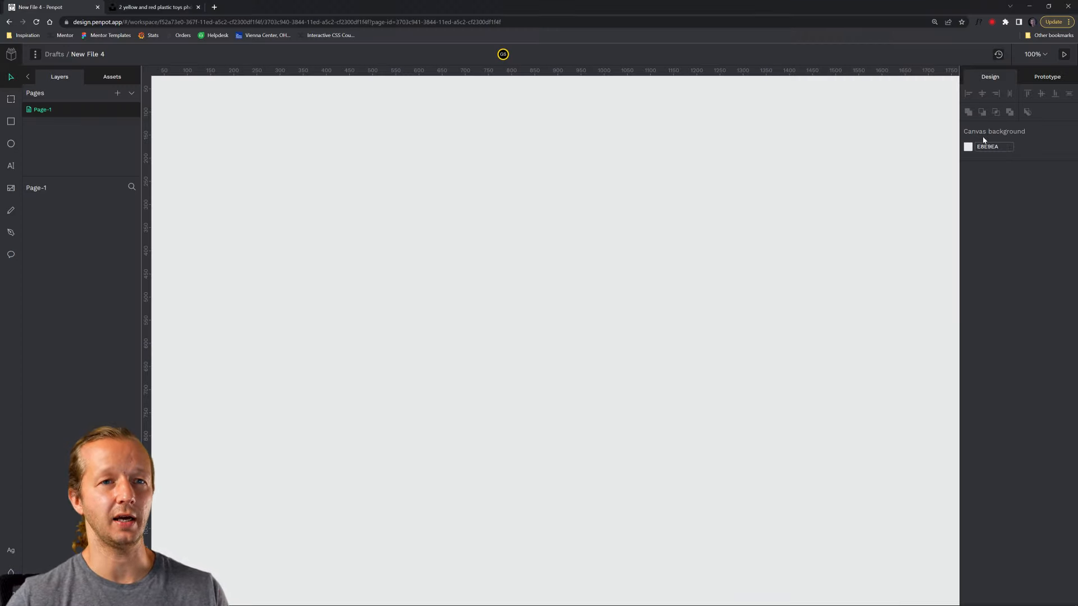
Step: Set the canvas background to the dark grey 222222
left_click(968, 147)
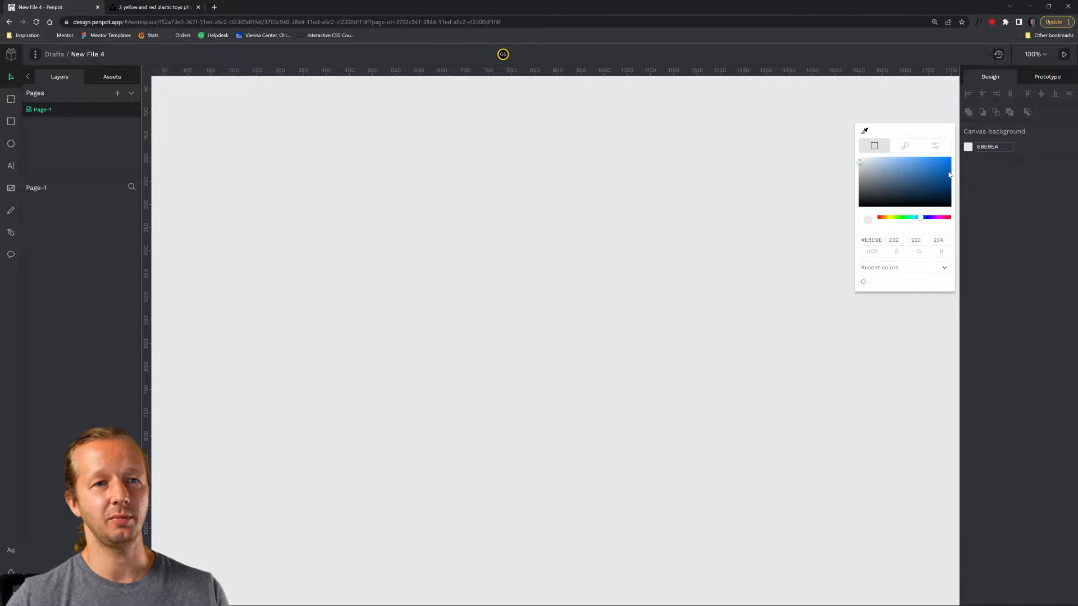
left_click_drag(882, 189, 851, 203)
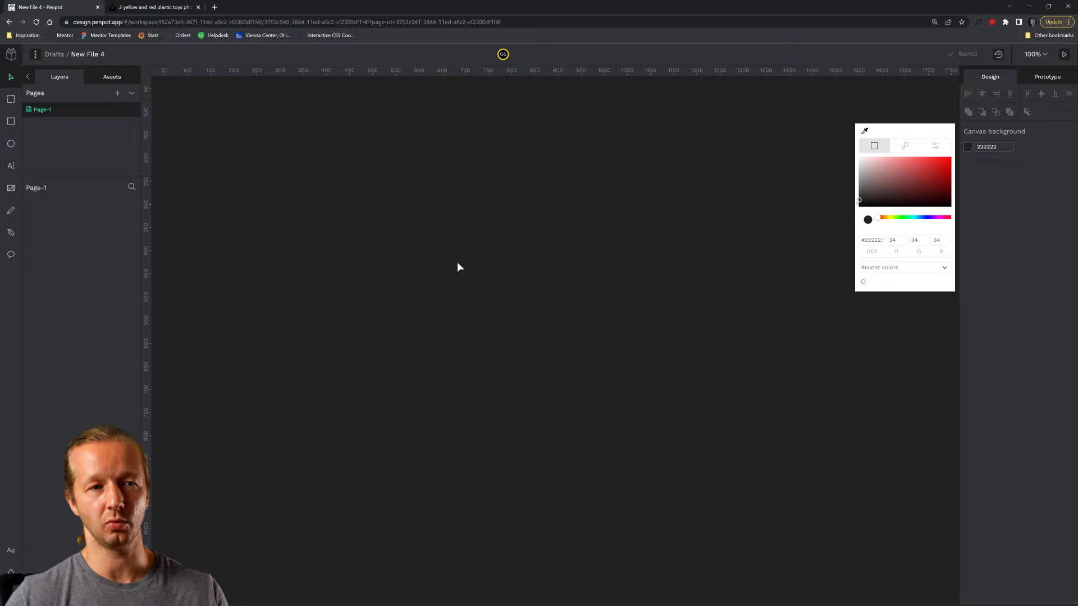
left_click(465, 231)
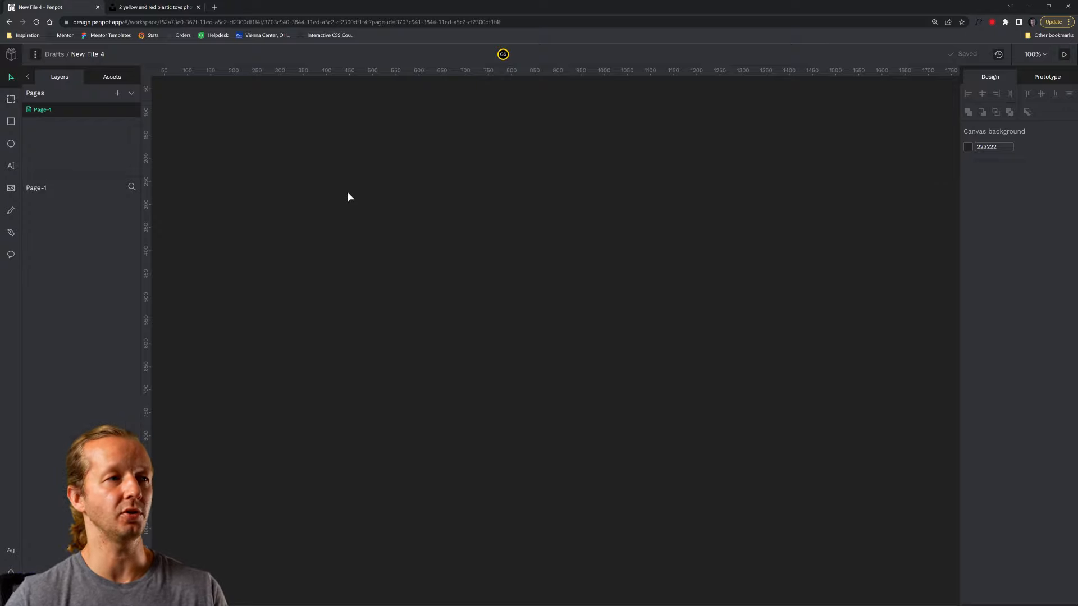
left_click_drag(486, 131, 616, 167)
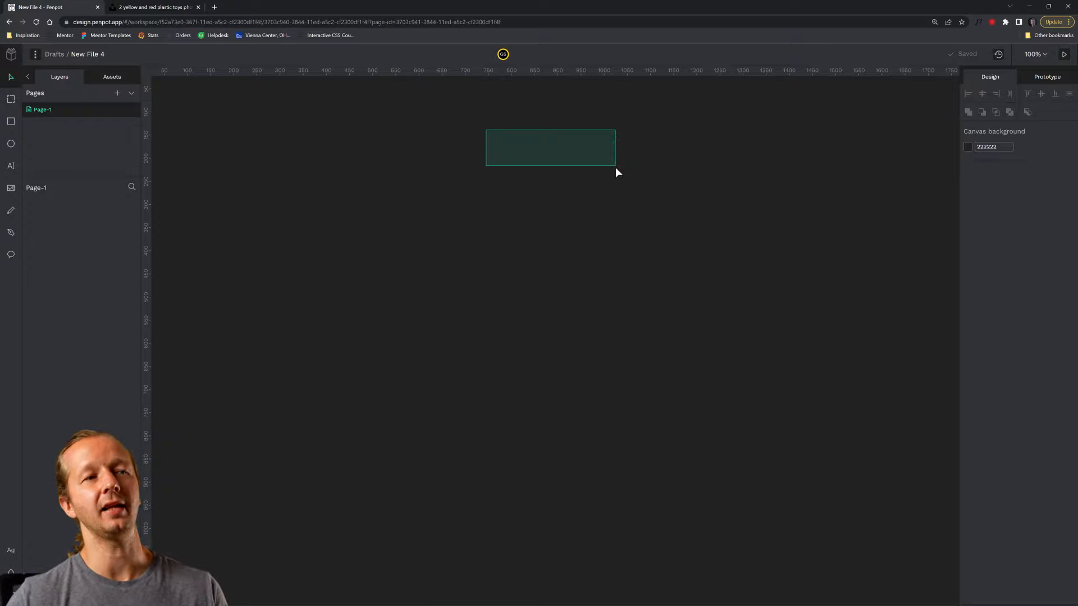
left_click_drag(333, 153, 740, 469)
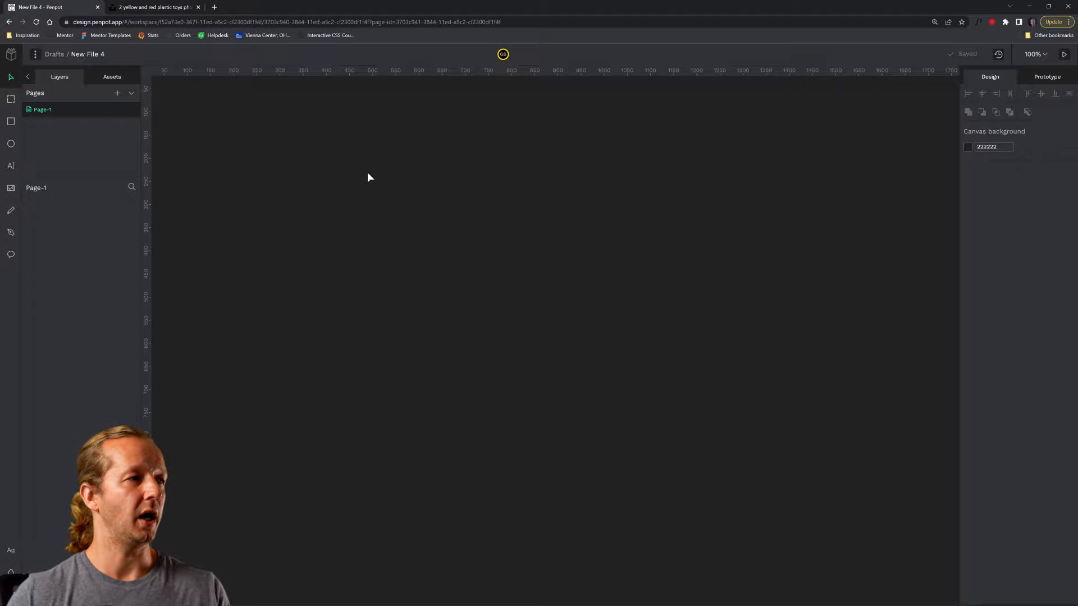
left_click_drag(352, 200, 842, 522)
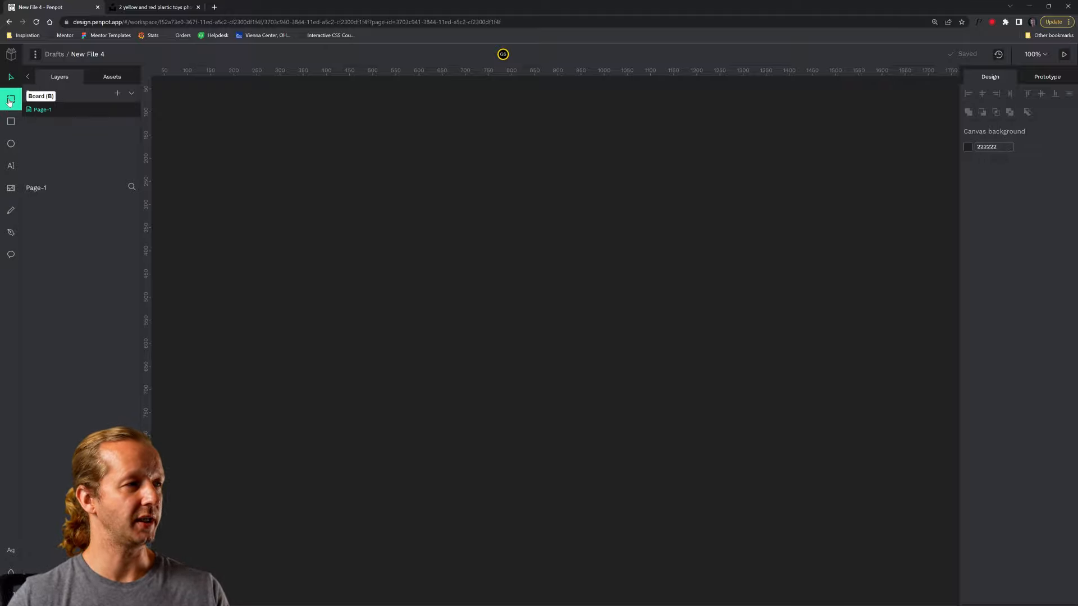
Step: Place a board on the canvas and size it with the Web 1920 preset, 1920 x 1080
left_click(9, 101)
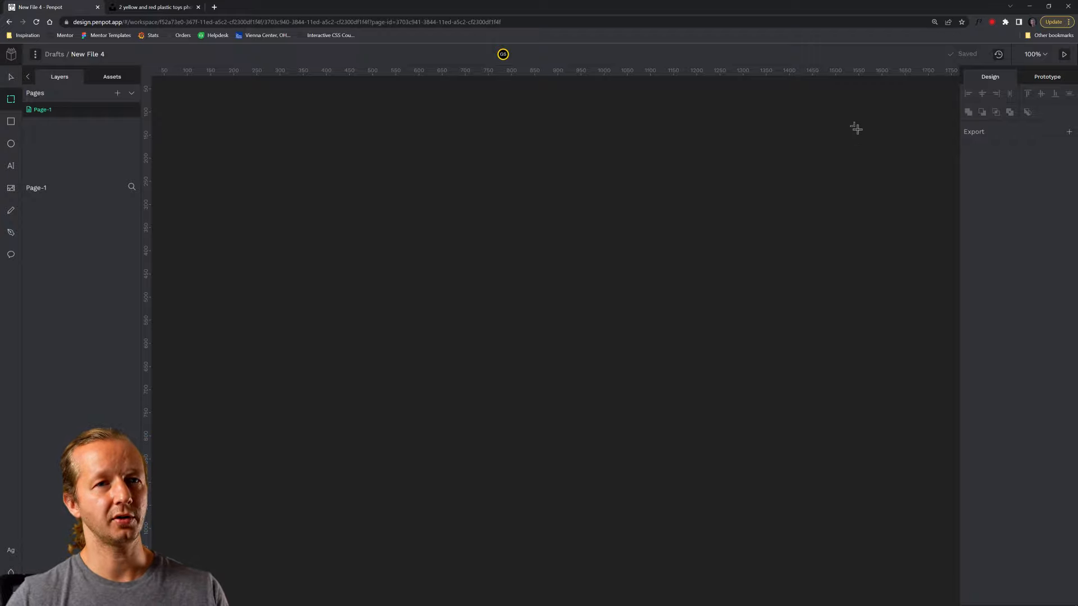
left_click(381, 215)
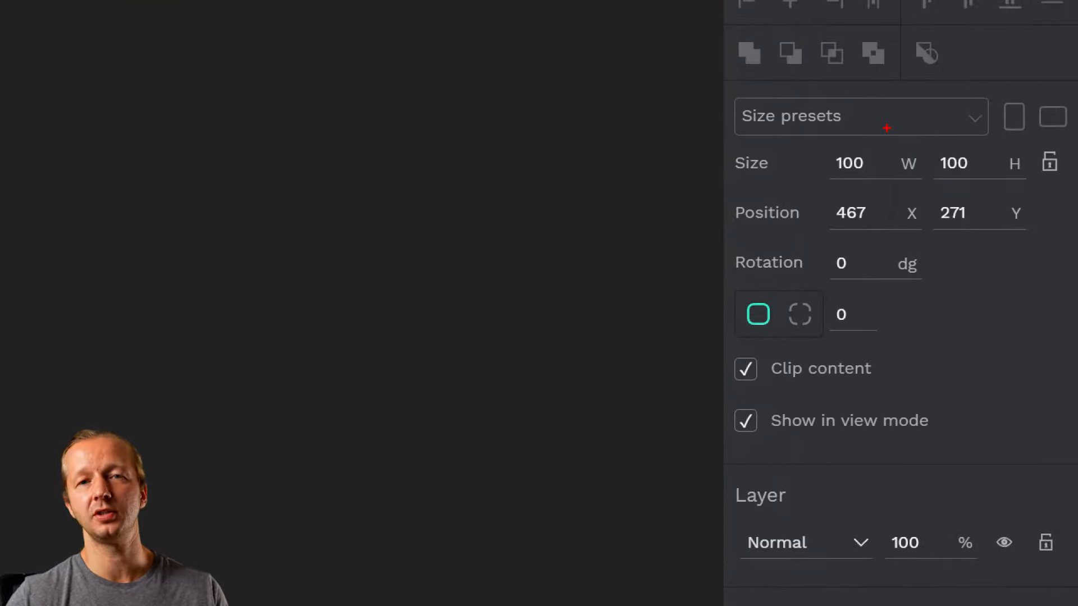
left_click(887, 128)
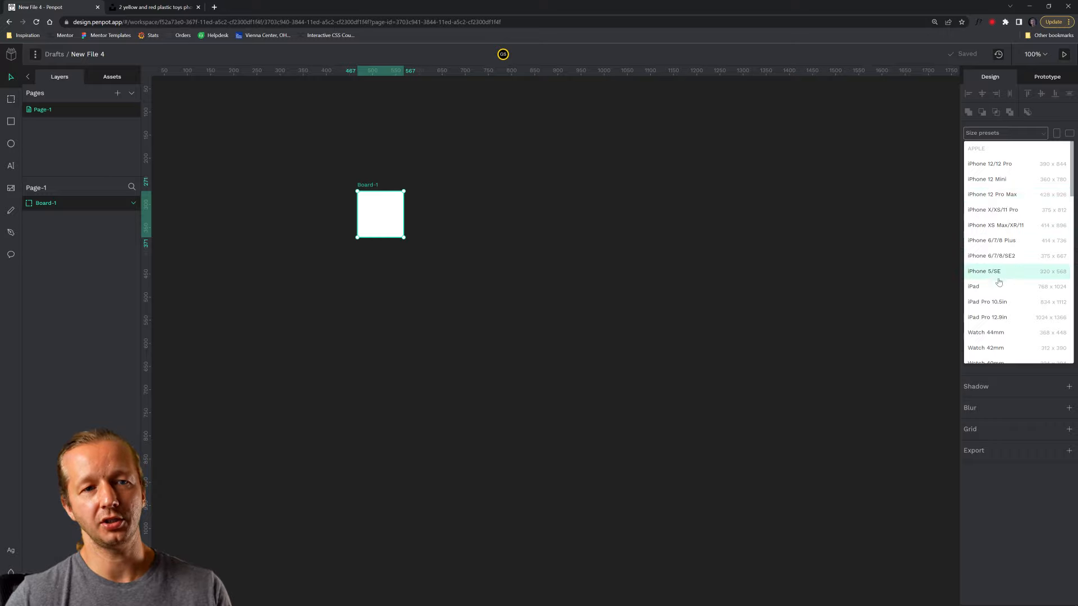
scroll(1017, 292, "down", 5)
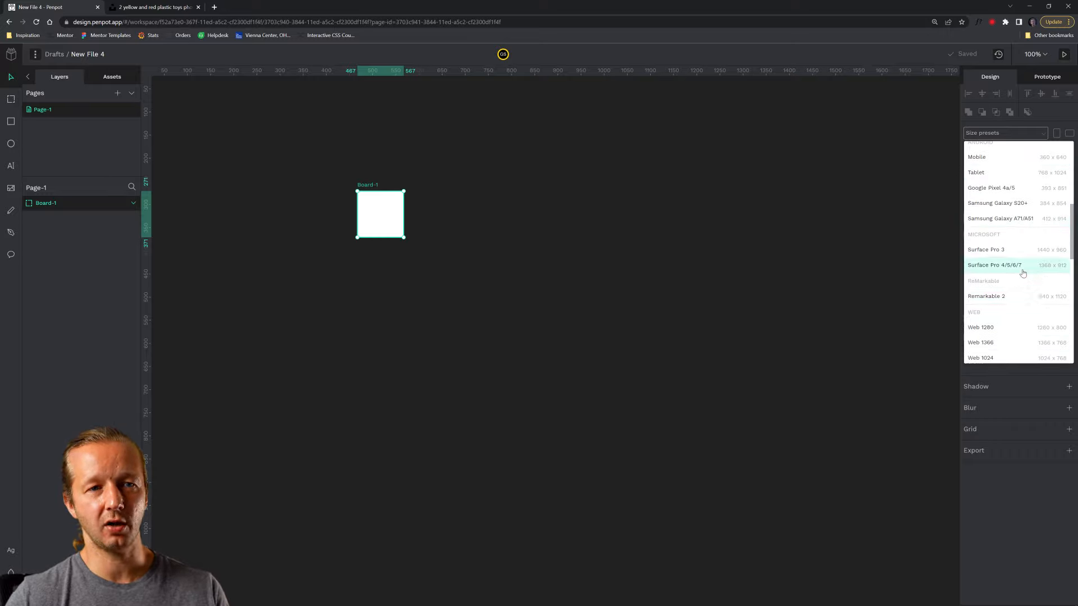
scroll(1022, 275, "down", 2)
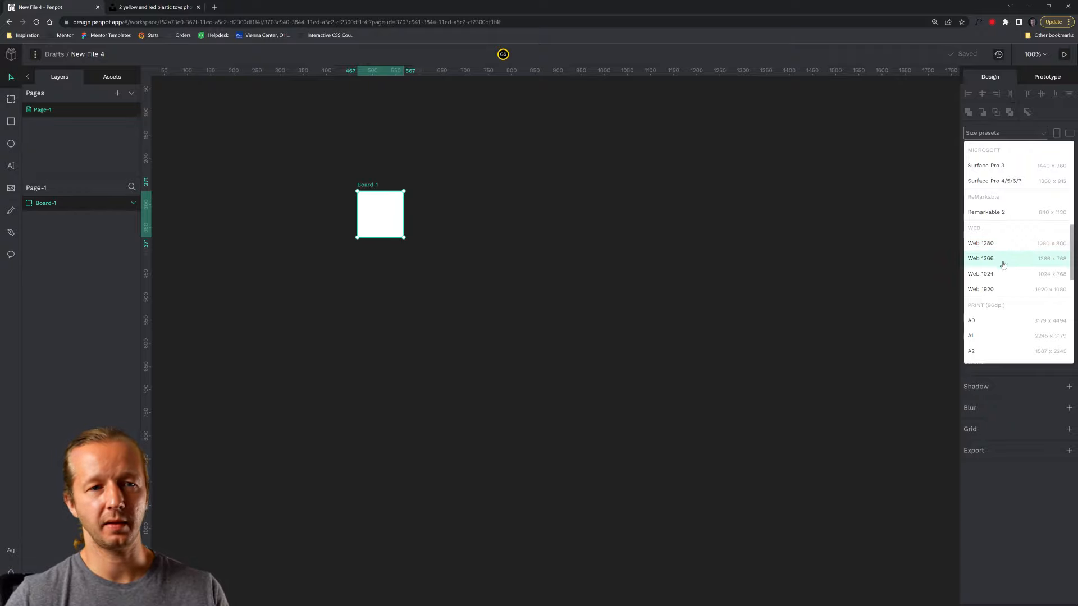
left_click(993, 287)
left_click(756, 162)
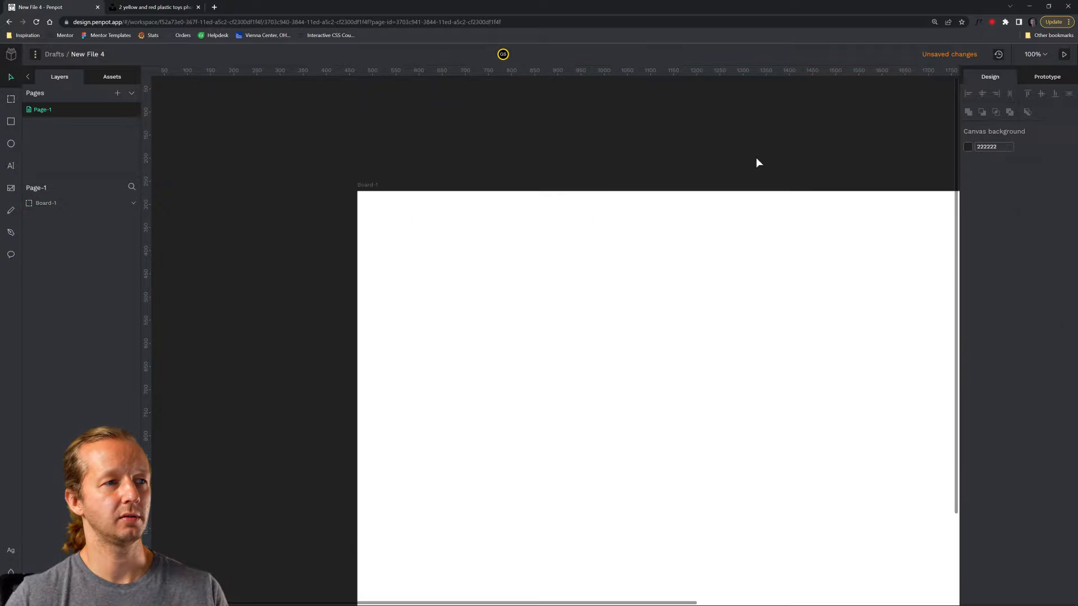
Step: Zoom and pan around the canvas to examine the board up close and as a whole
scroll(756, 162, "down", 5)
left_click_drag(743, 144, 524, 175)
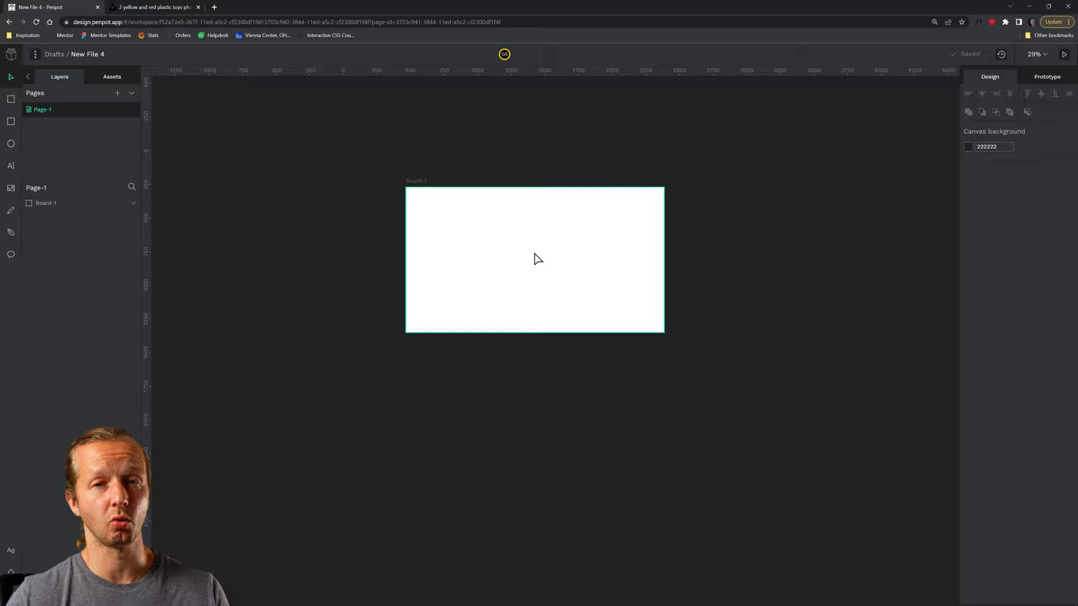
scroll(592, 213, "up", 5)
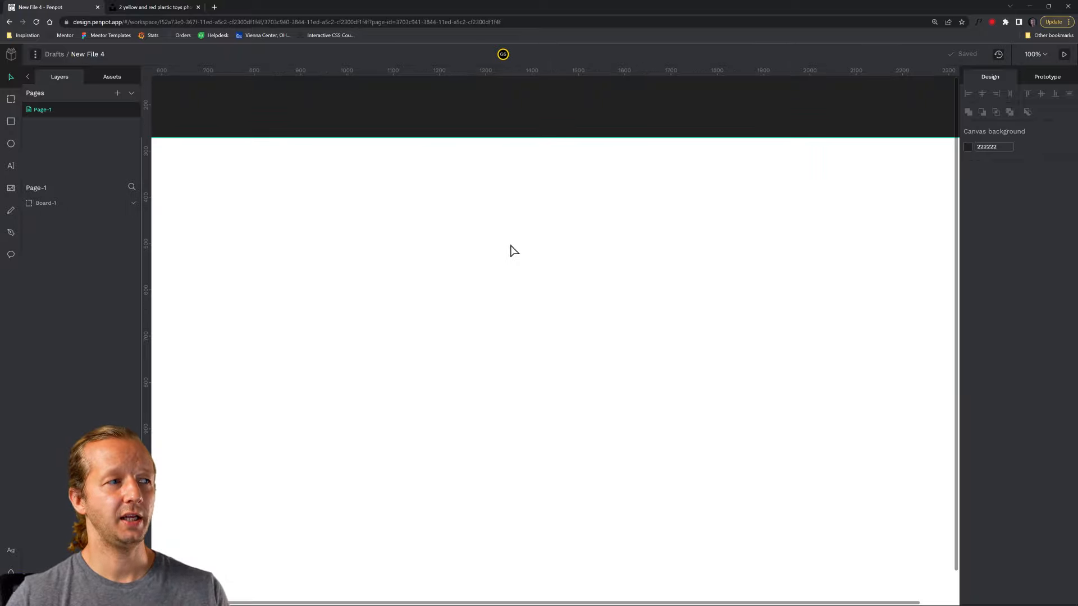
key("space")
mouse_move(530, 251)
left_mouse_down()
mouse_move(647, 231)
mouse_move(522, 230)
left_mouse_up()
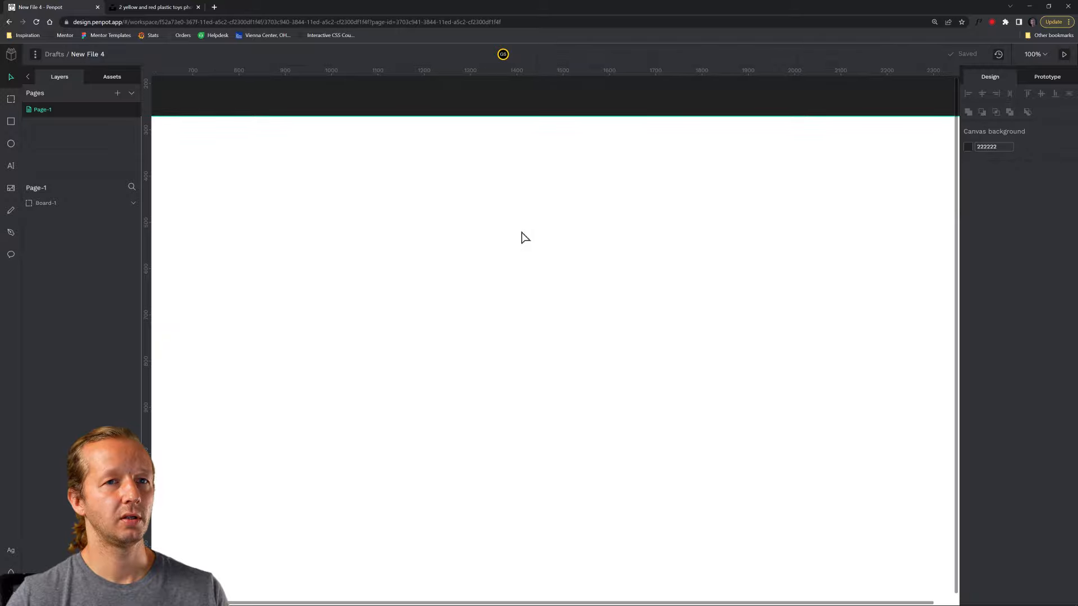
scroll(530, 231, "down", 3)
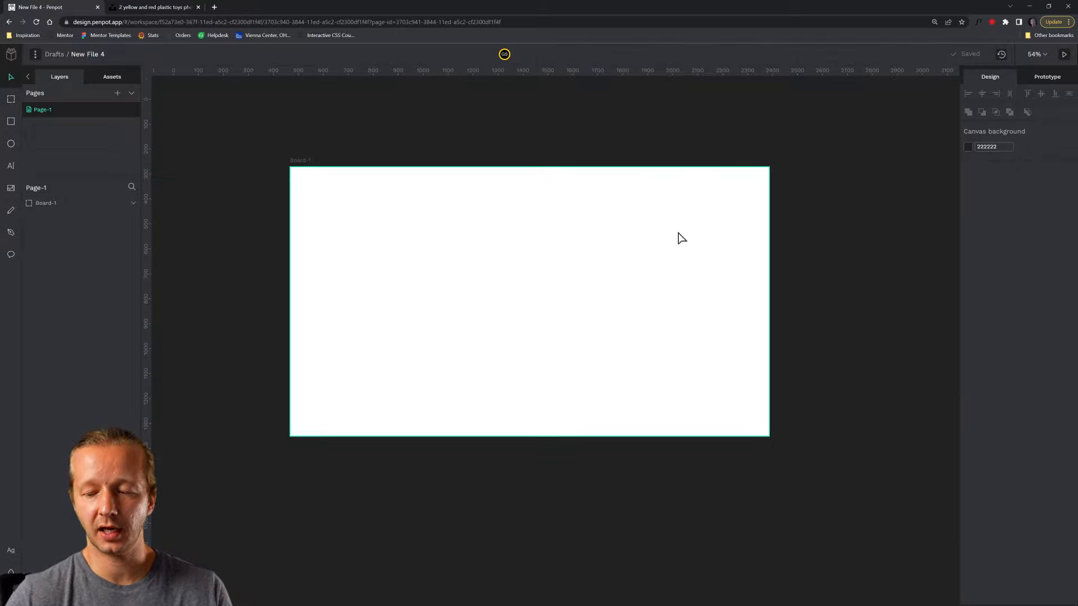
scroll(672, 238, "up", 1)
scroll(672, 239, "down", 1)
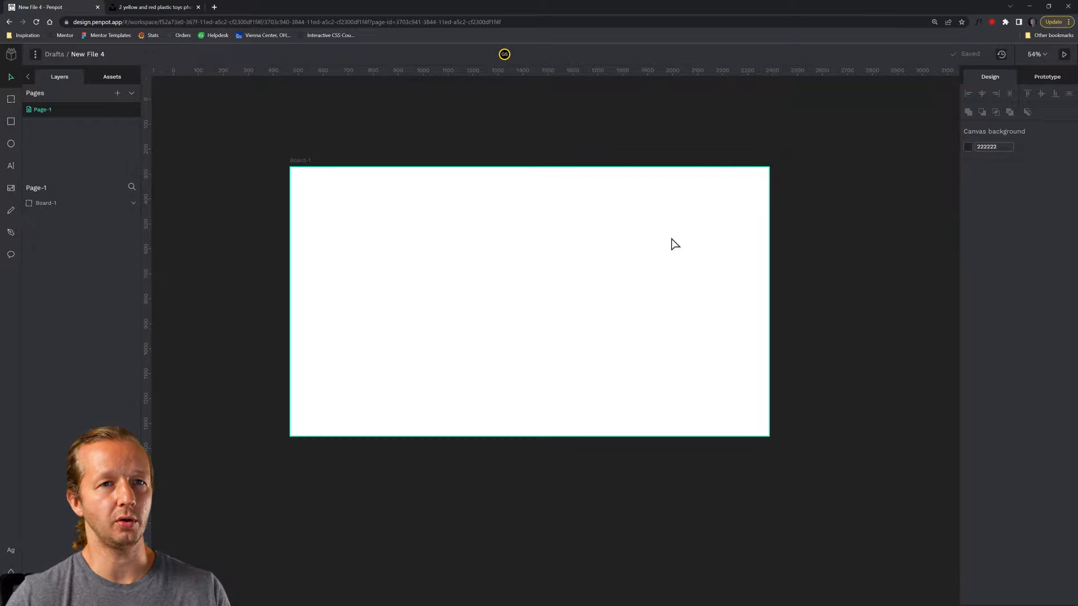
scroll(671, 239, "up", 1)
scroll(671, 239, "down", 1)
scroll(672, 238, "up", 1)
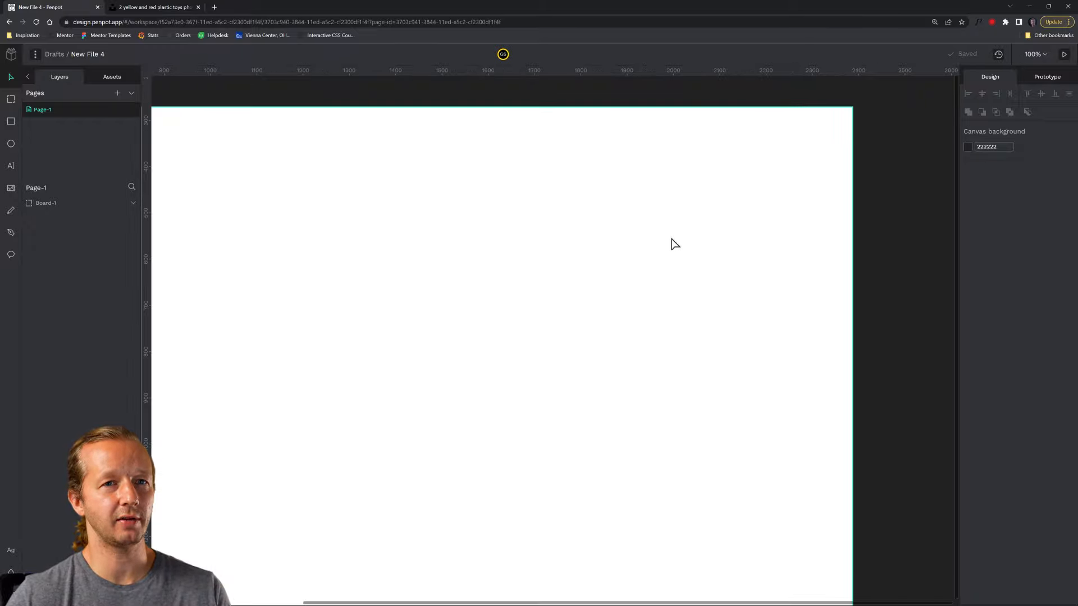
scroll(675, 243, "down", 1)
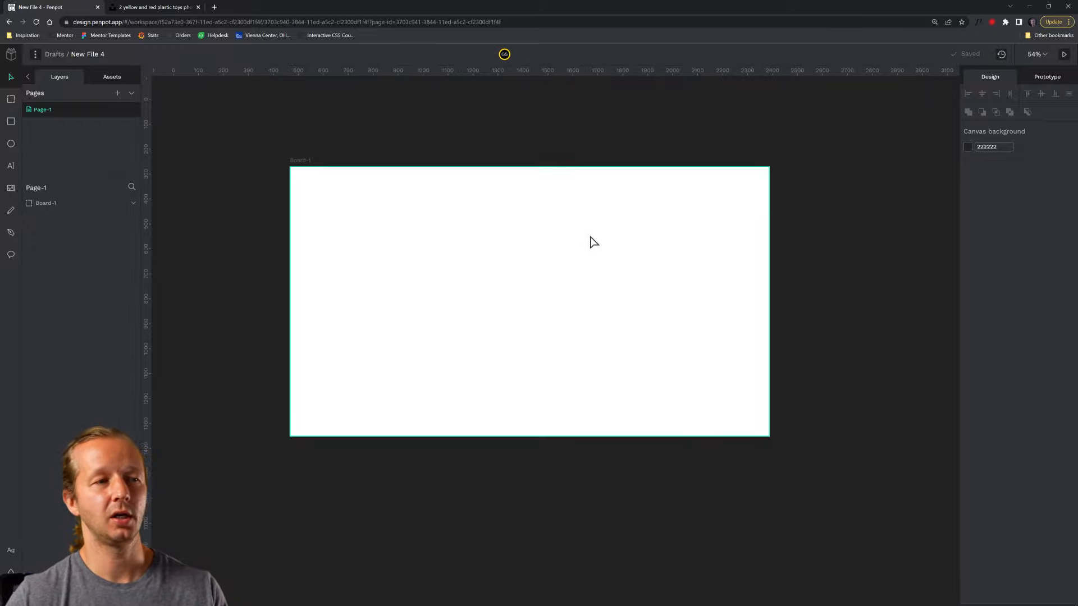
left_click_drag(561, 231, 613, 230)
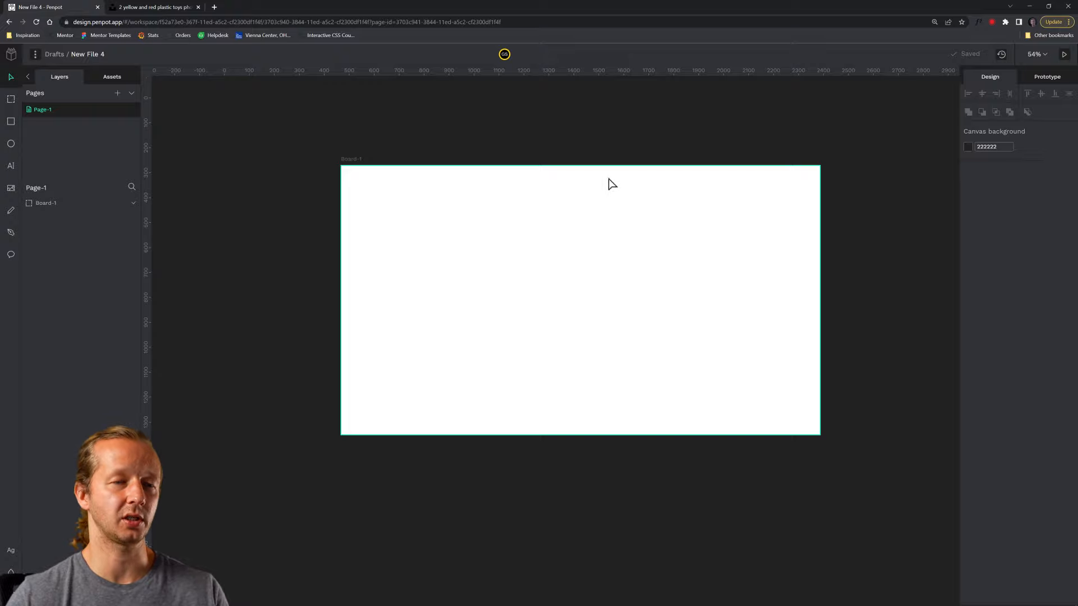
scroll(559, 224, "up", 1)
scroll(558, 224, "down", 1)
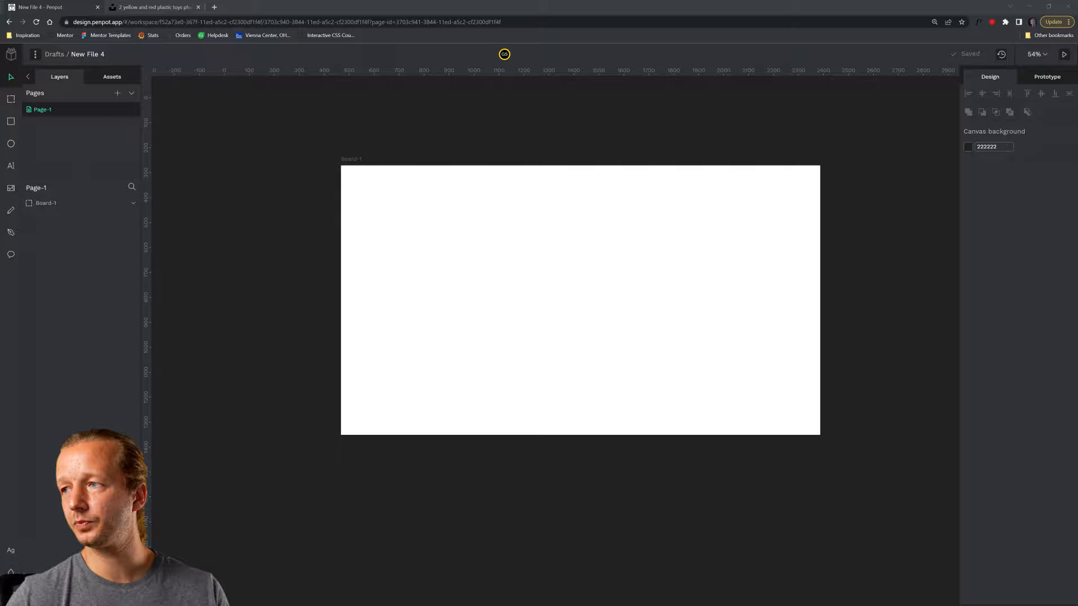
left_click(444, 188)
left_click(440, 135)
left_click_drag(477, 133, 433, 139)
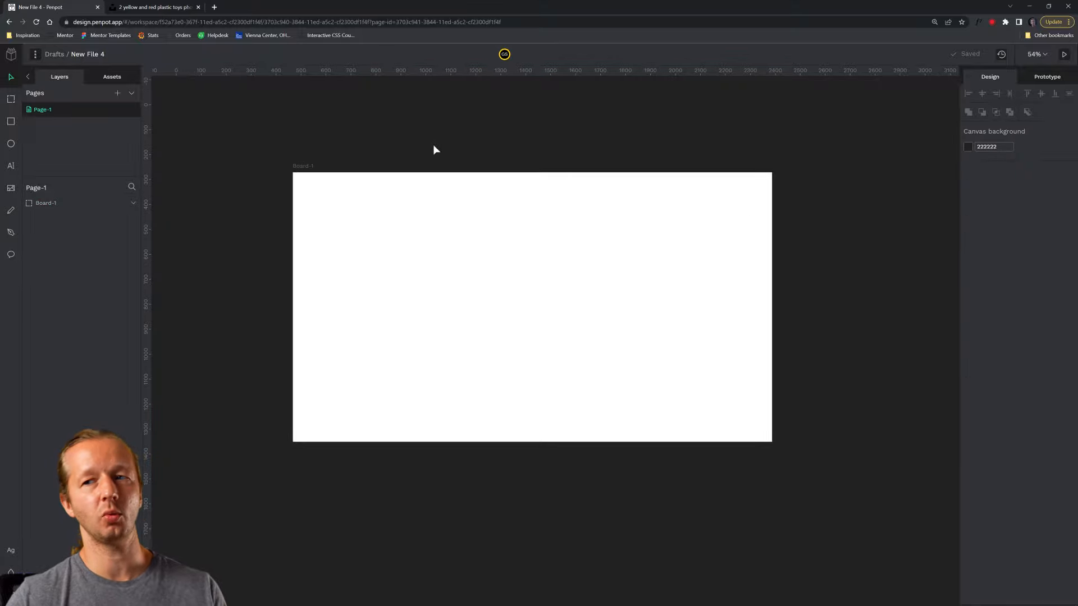
Step: Draw a rectangle about 1920 x 465 spanning the board's full width from its upper edge
left_click(371, 202)
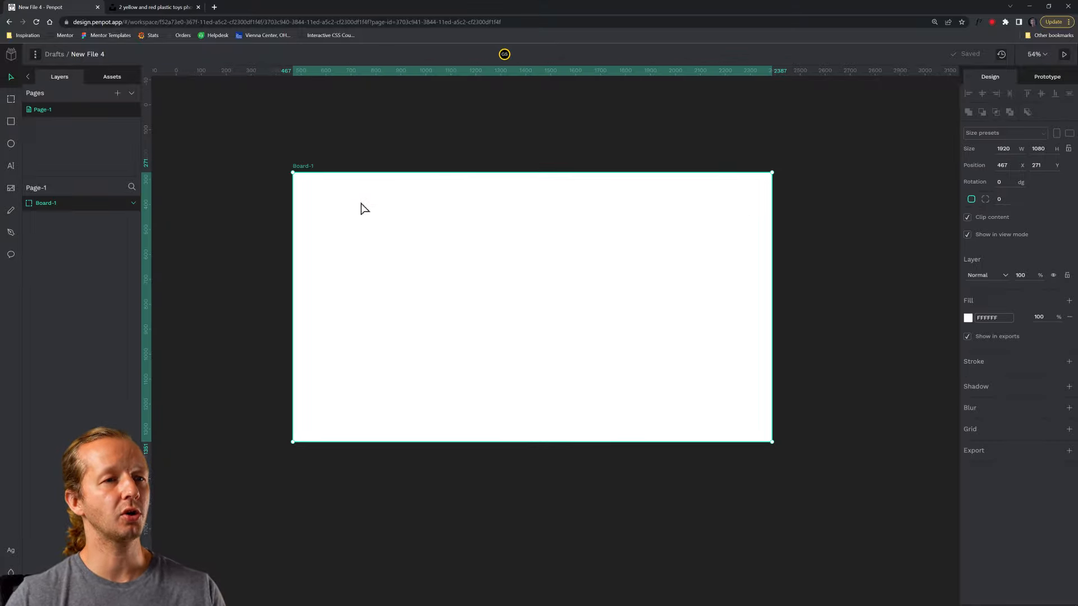
left_click(11, 121)
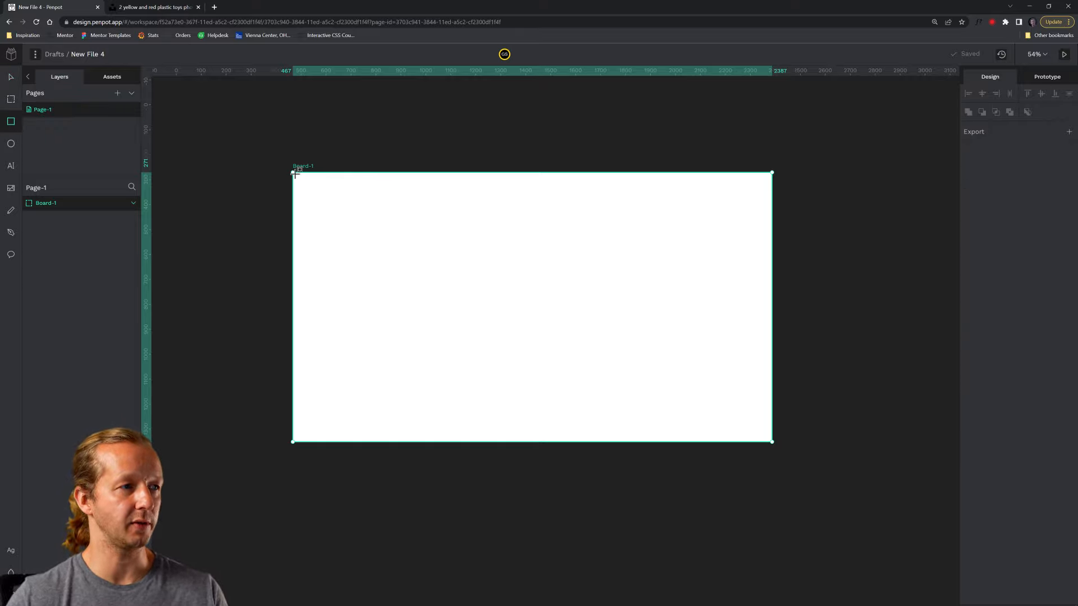
left_click_drag(294, 174, 770, 290)
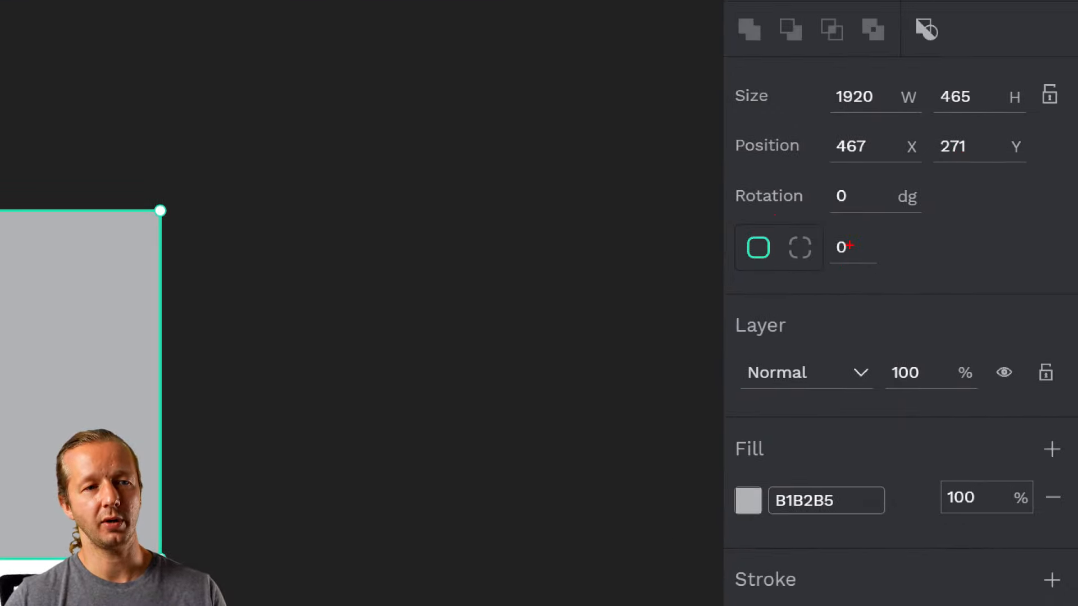
mouse_move(775, 287)
left_mouse_down()
mouse_move(1067, 158)
mouse_move(1030, 54)
mouse_move(711, 83)
mouse_move(708, 300)
left_mouse_up()
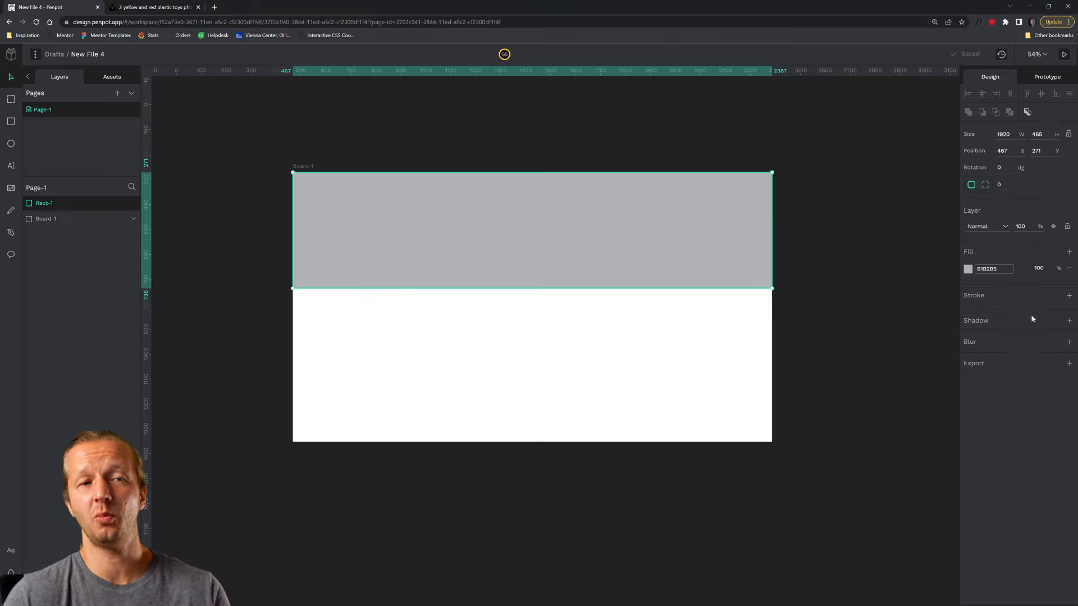
Step: Change the rectangle's fill to a linear gradient and set its starting colour to light purple e1adfc
left_click(968, 270)
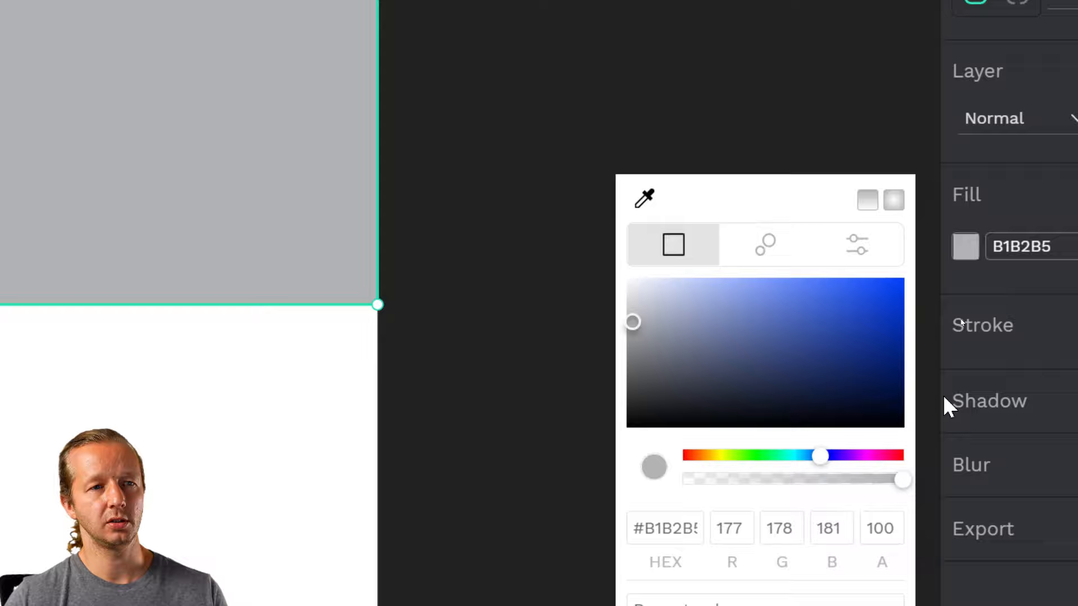
left_click(841, 147)
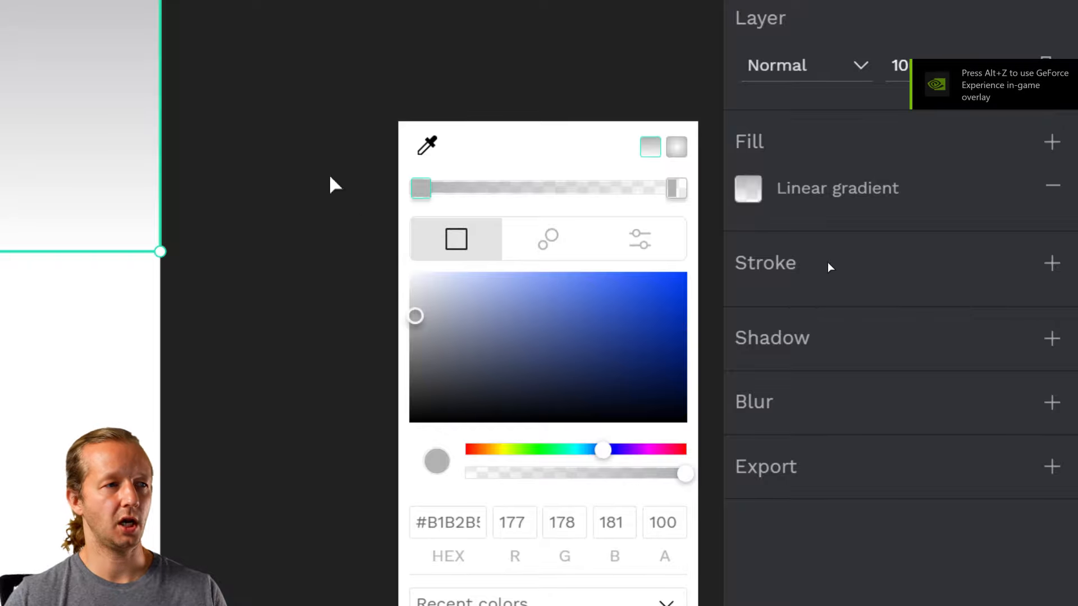
left_click(650, 449)
left_click_drag(649, 449, 640, 450)
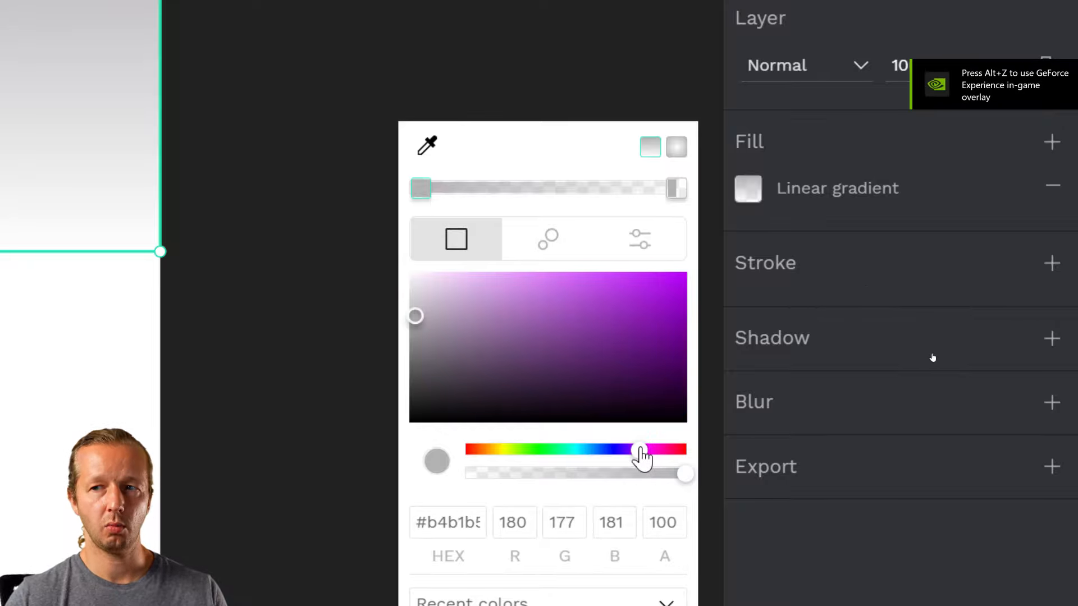
left_click(495, 275)
left_click_drag(497, 276, 498, 276)
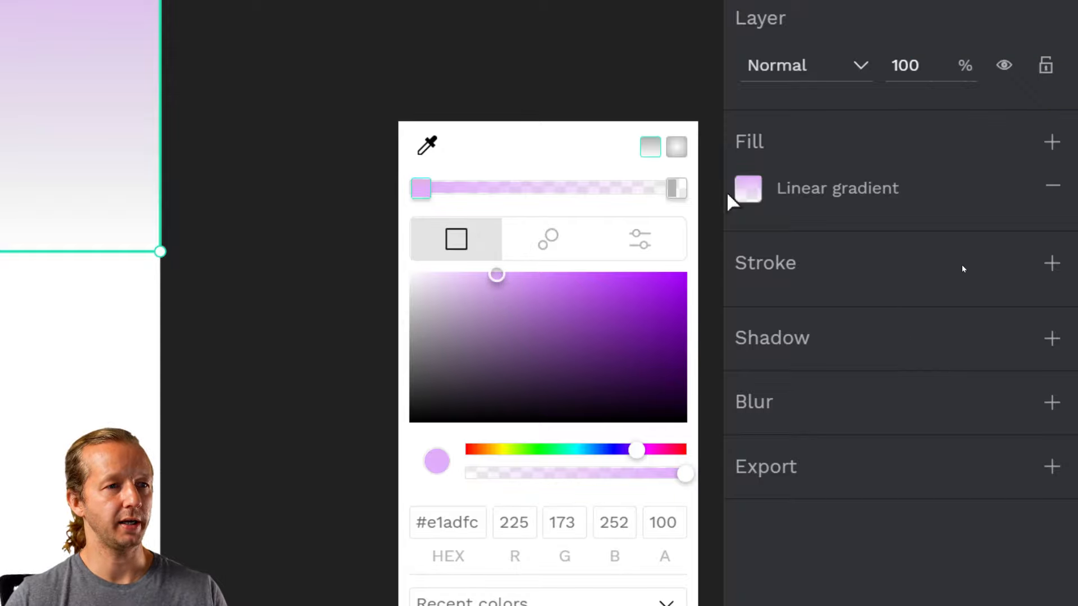
Step: Make the gradient's end stop fully opaque and set its colour to muted purple, RGB 166, 146, 203
left_click(680, 188)
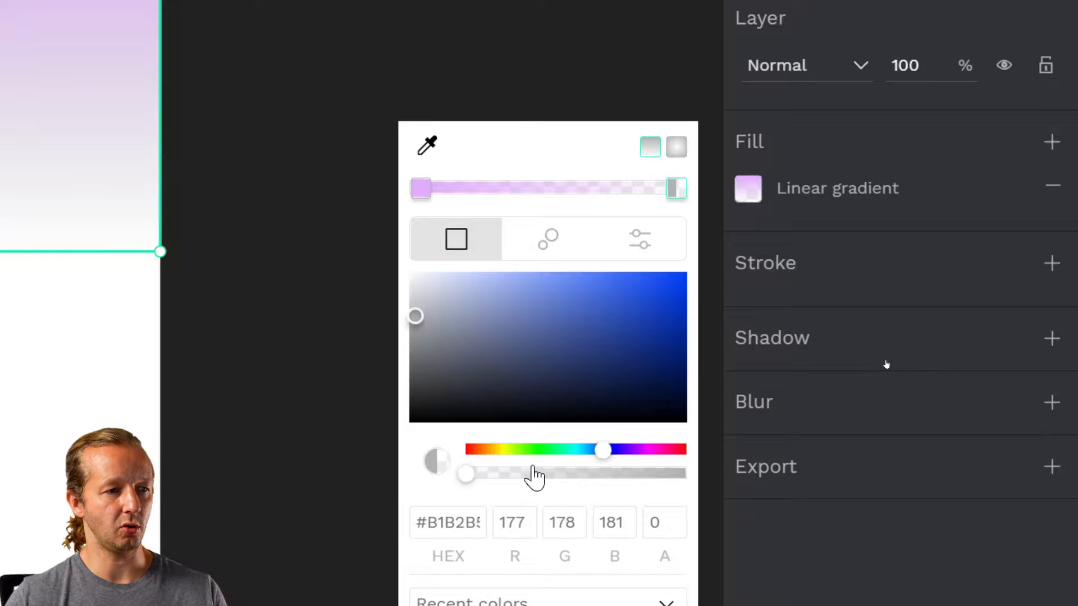
left_click_drag(472, 486, 698, 488)
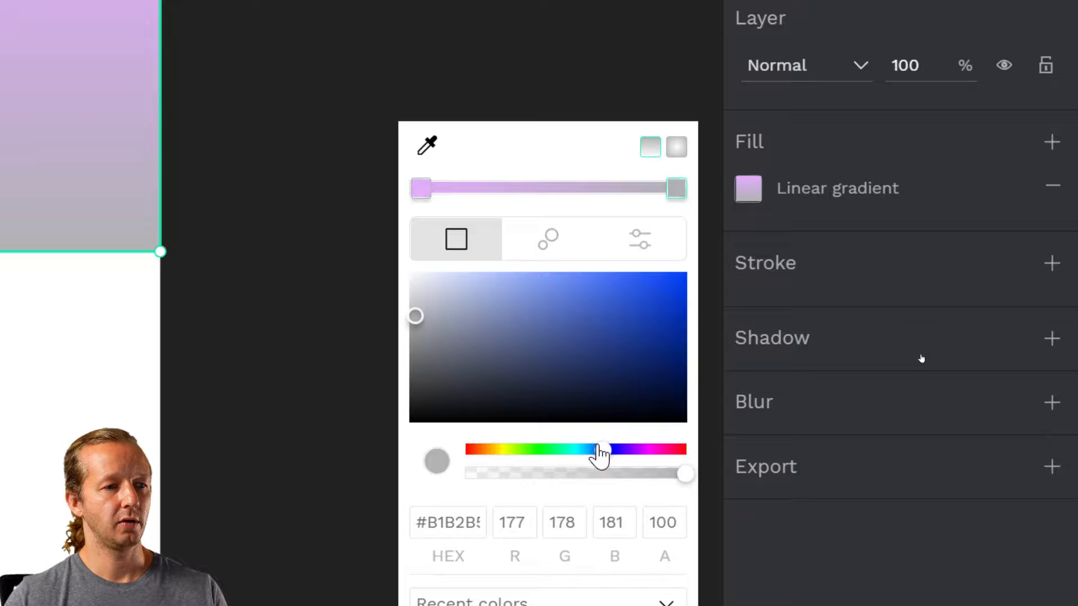
left_click(639, 449)
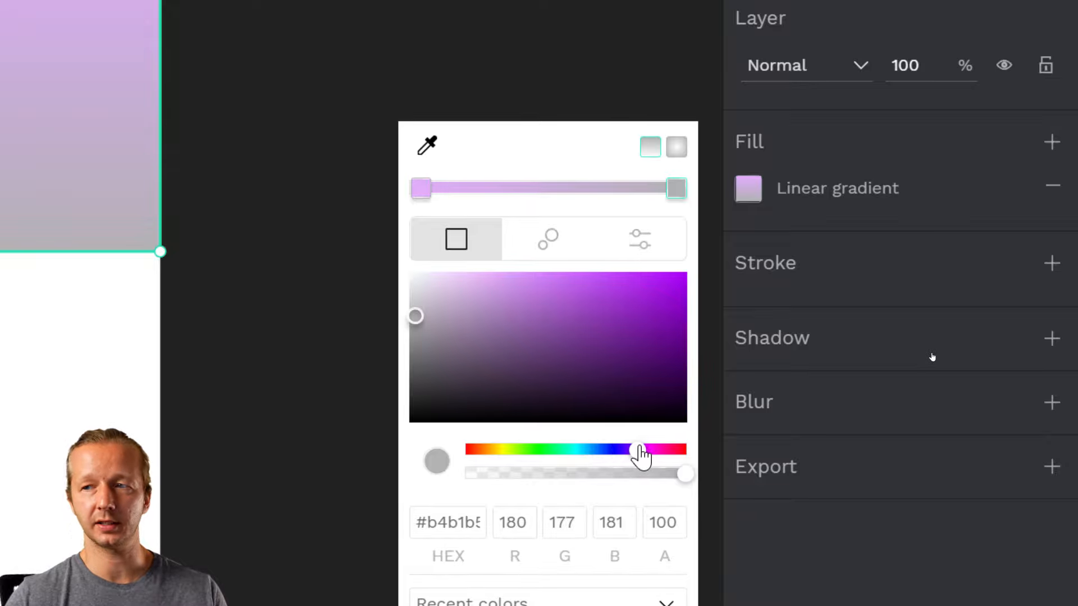
left_click_drag(639, 449, 623, 449)
left_click(478, 292)
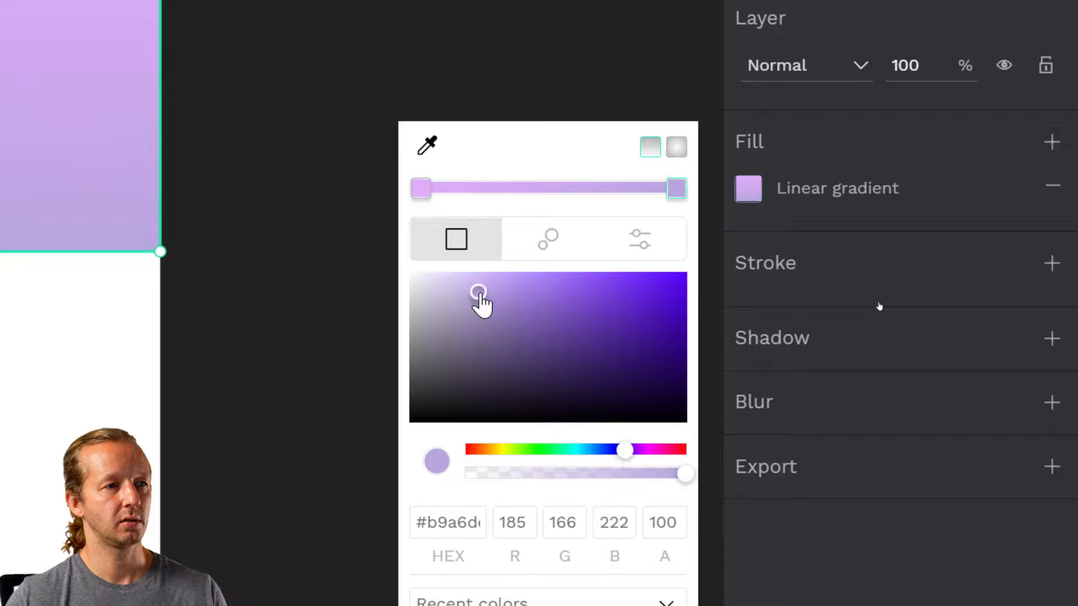
mouse_move(478, 295)
left_mouse_down()
mouse_move(495, 314)
mouse_move(487, 305)
left_mouse_up()
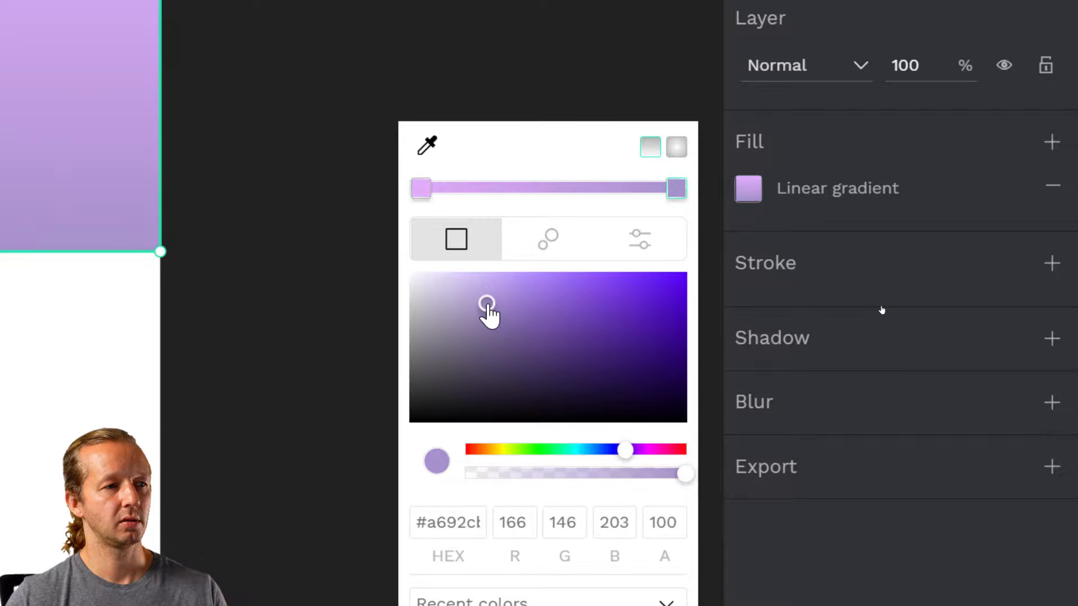
left_click(235, 141)
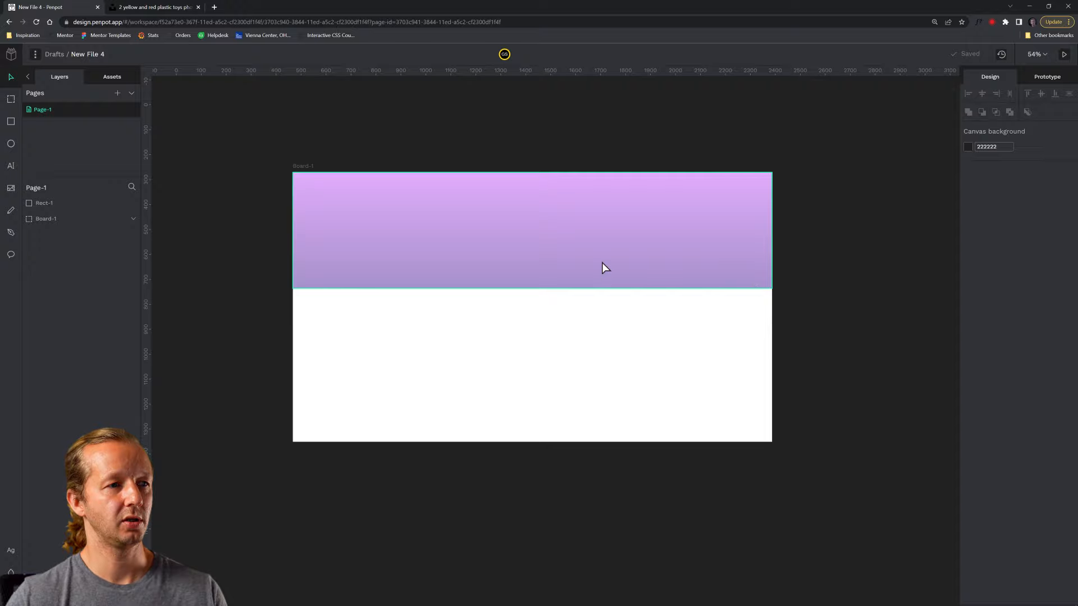
Step: Angle the rectangle's gradient diagonally, starting near its upper-left corner and ending near its lower-right corner
left_click(603, 264)
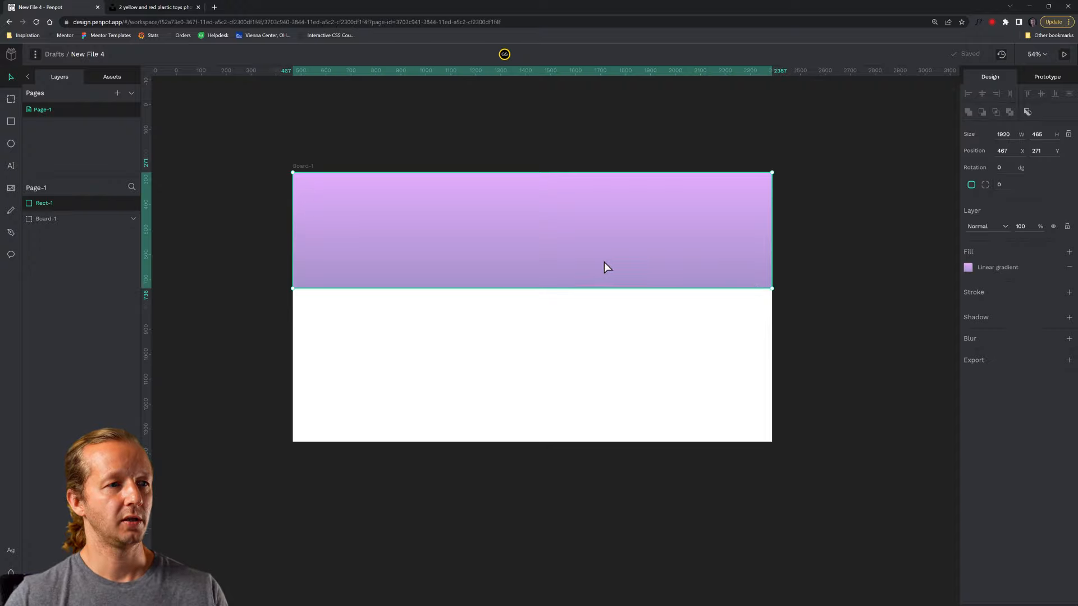
left_click(968, 268)
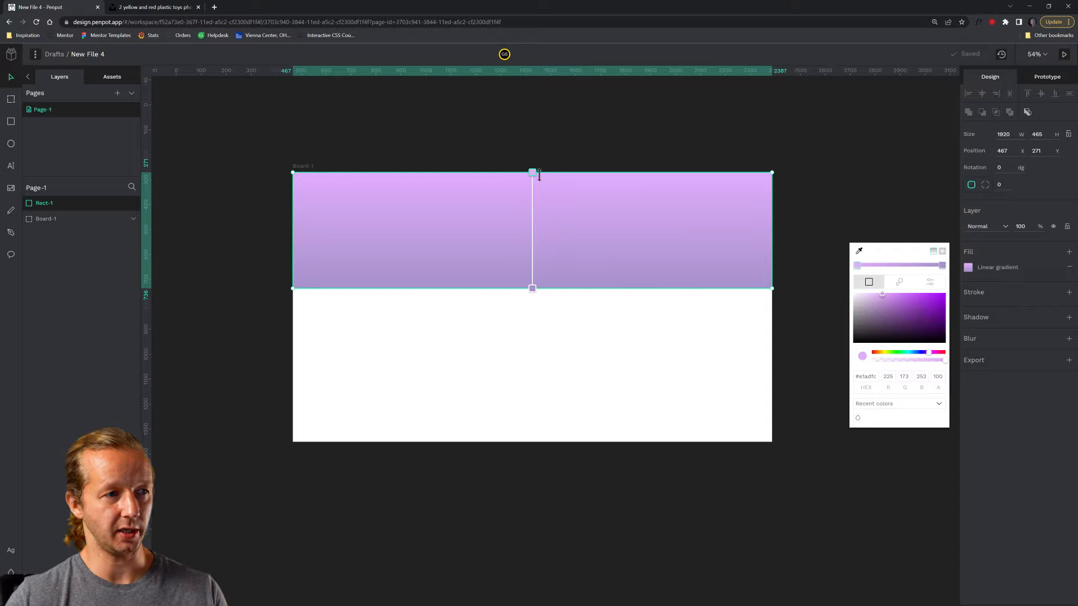
mouse_move(537, 175)
left_mouse_down()
mouse_move(450, 193)
mouse_move(477, 172)
mouse_move(529, 175)
left_mouse_up()
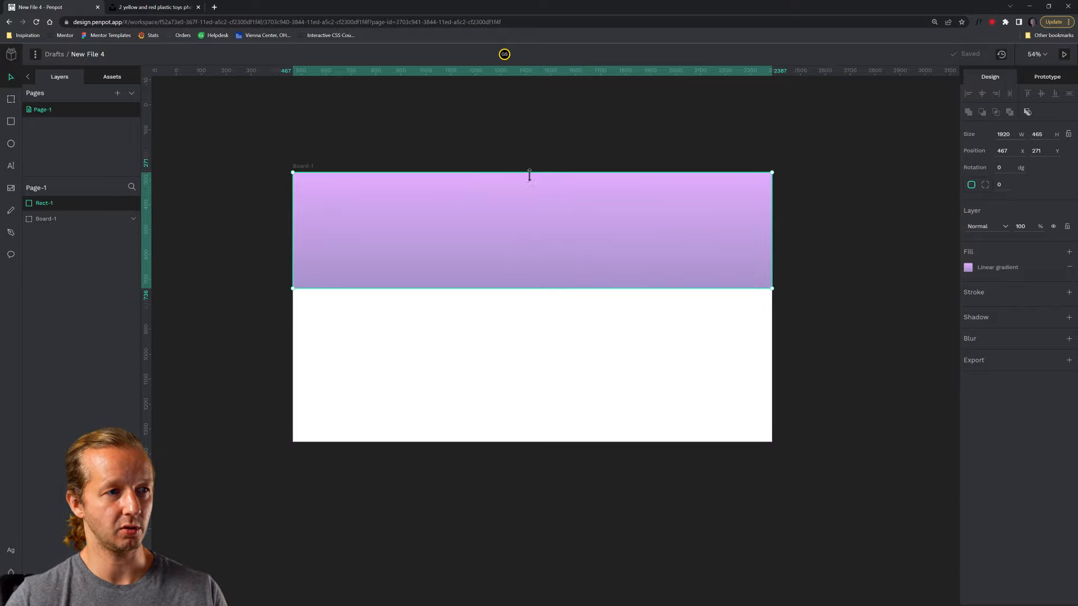
left_click(967, 267)
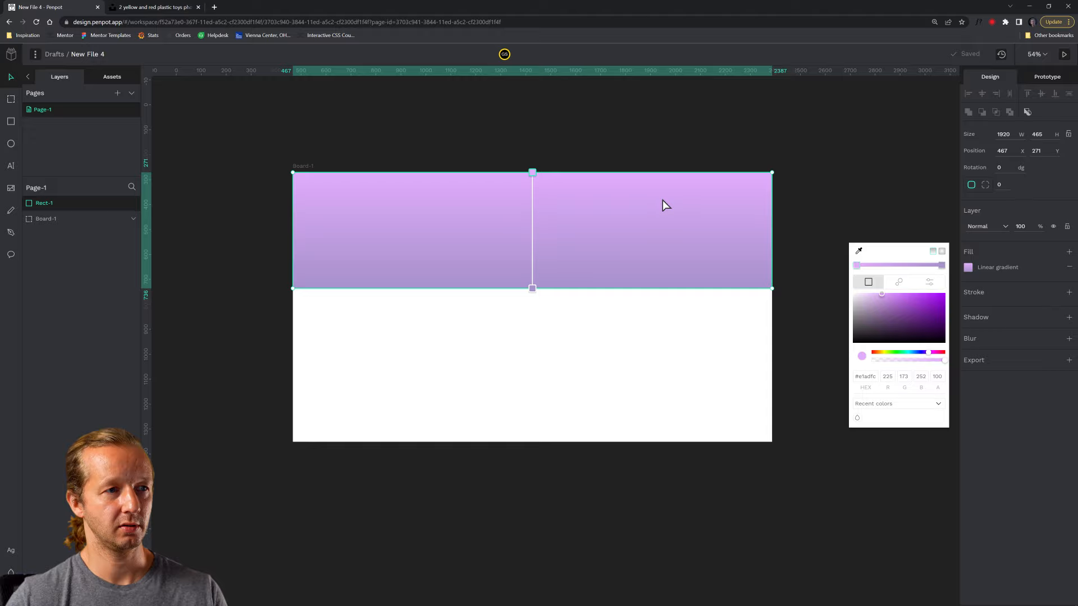
left_click_drag(535, 175, 315, 182)
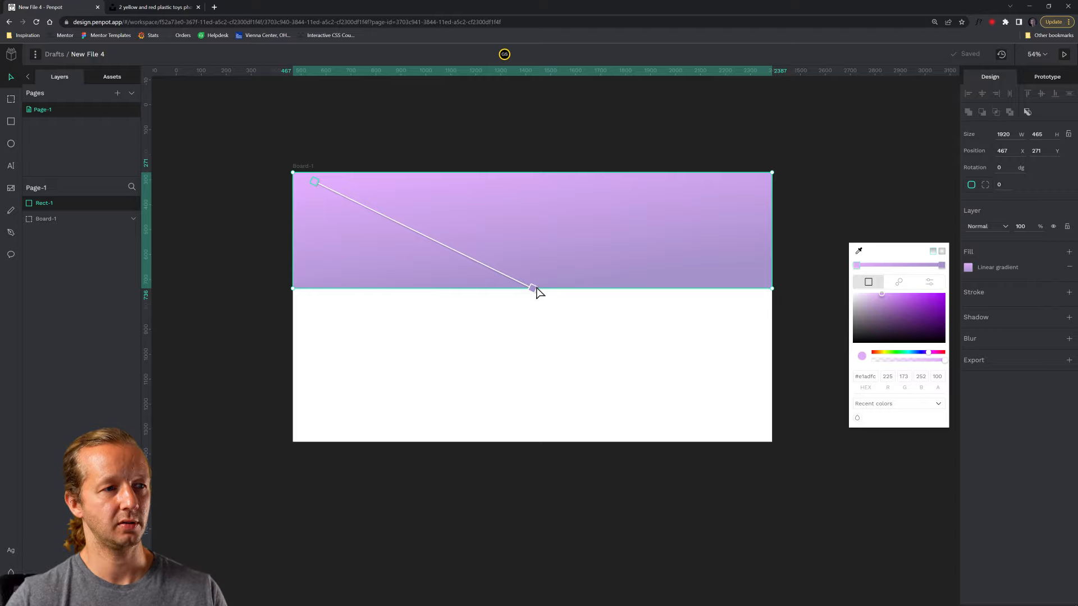
left_click_drag(536, 290, 764, 289)
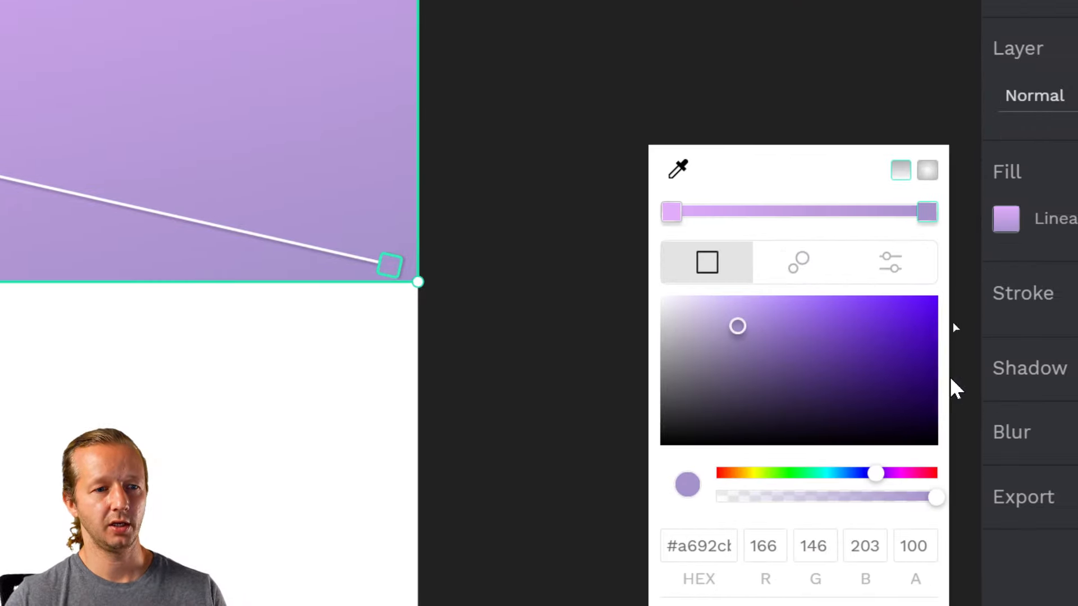
left_click(999, 371)
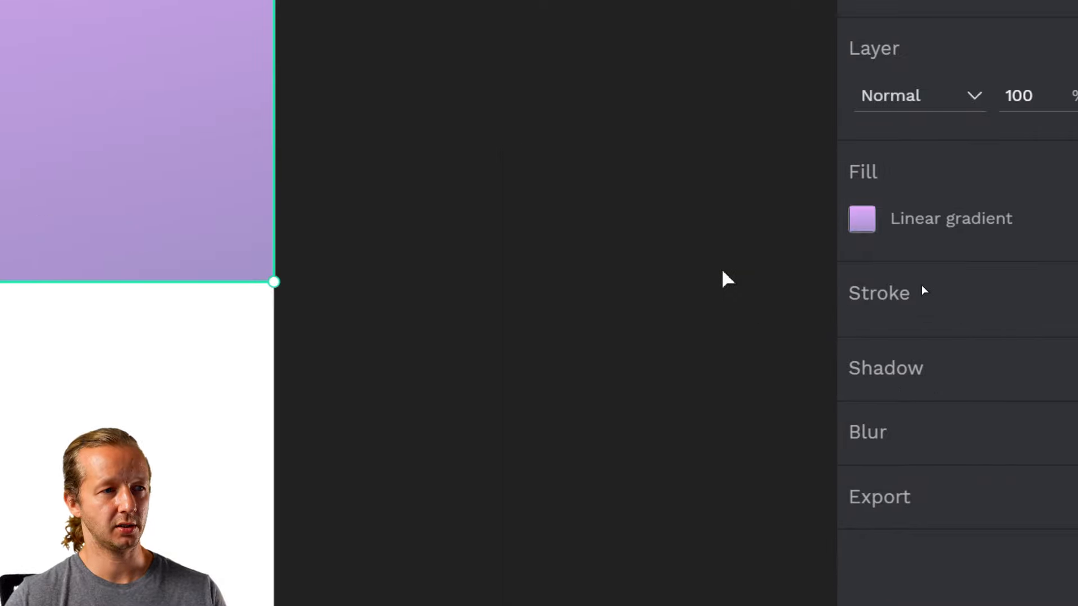
Step: Examine the rectangle's gradient settings and end stops for a way to add an intermediate colour stop
left_click(859, 220)
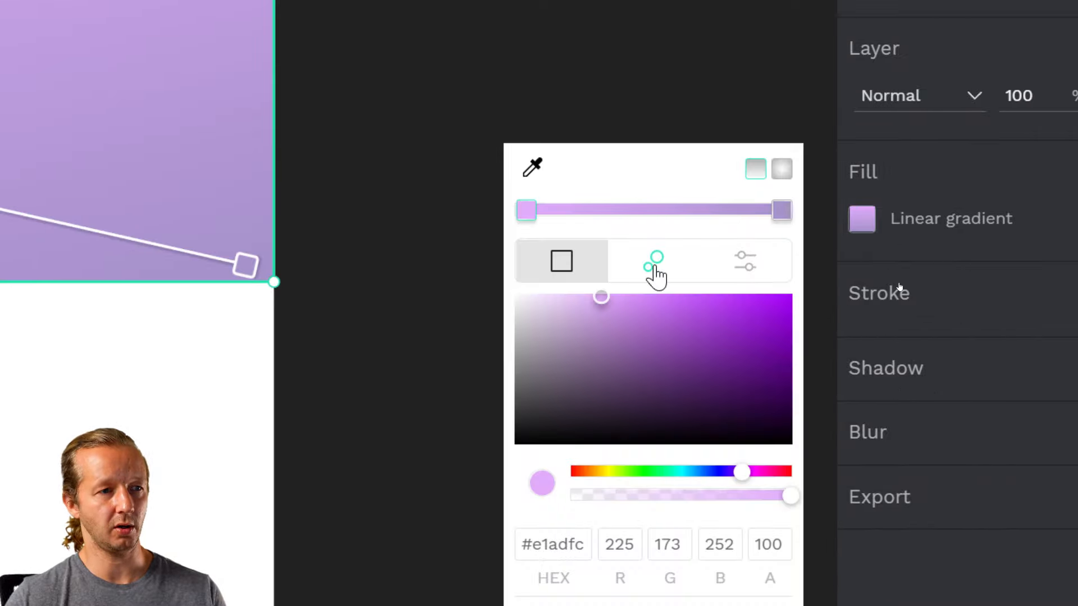
right_click(640, 216)
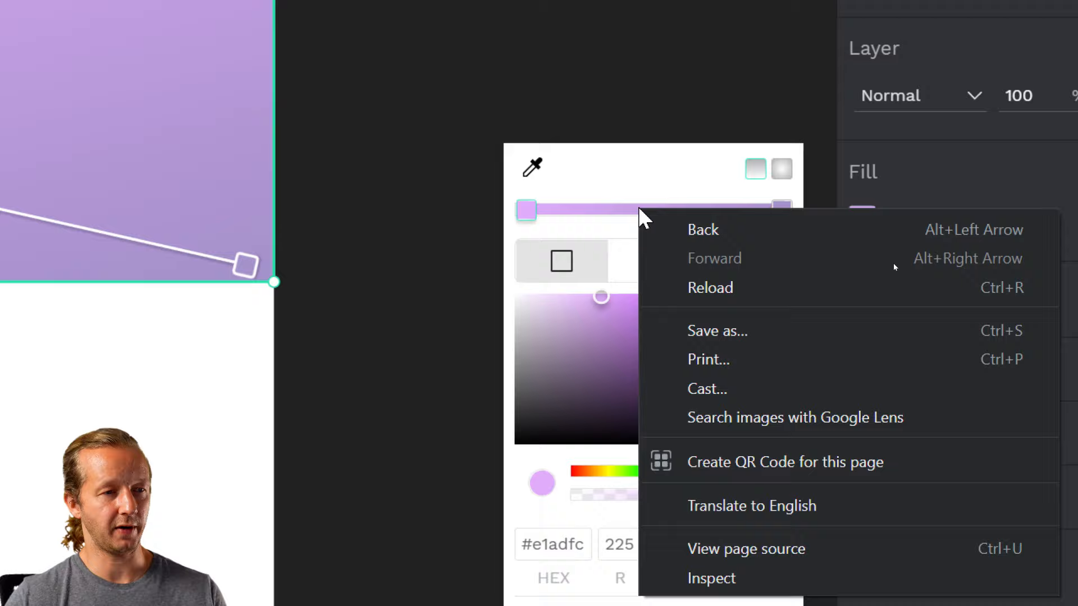
key("Escape")
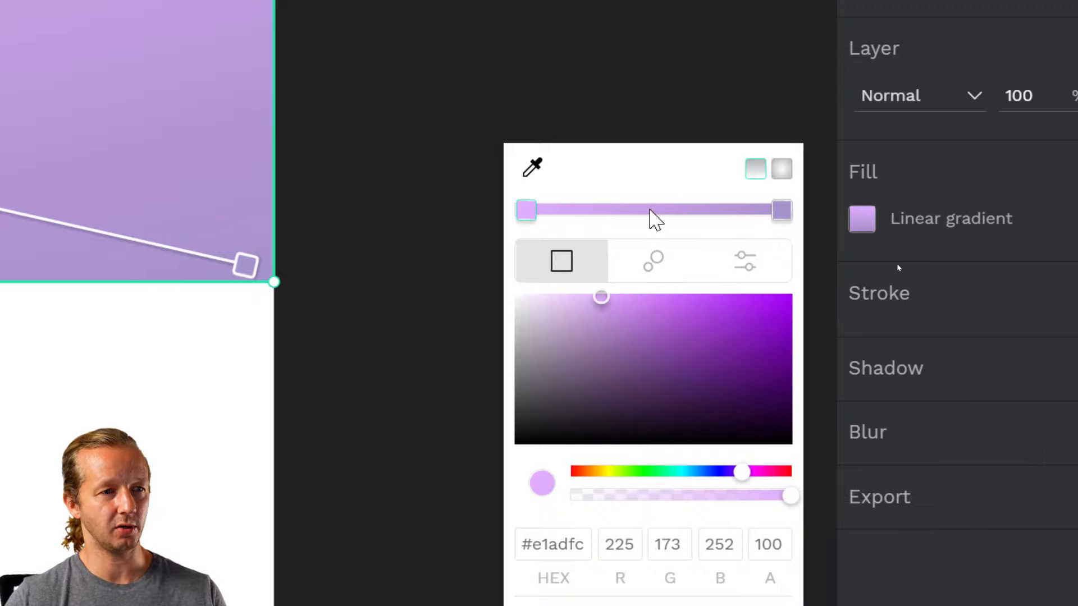
right_click(650, 211)
key("Escape")
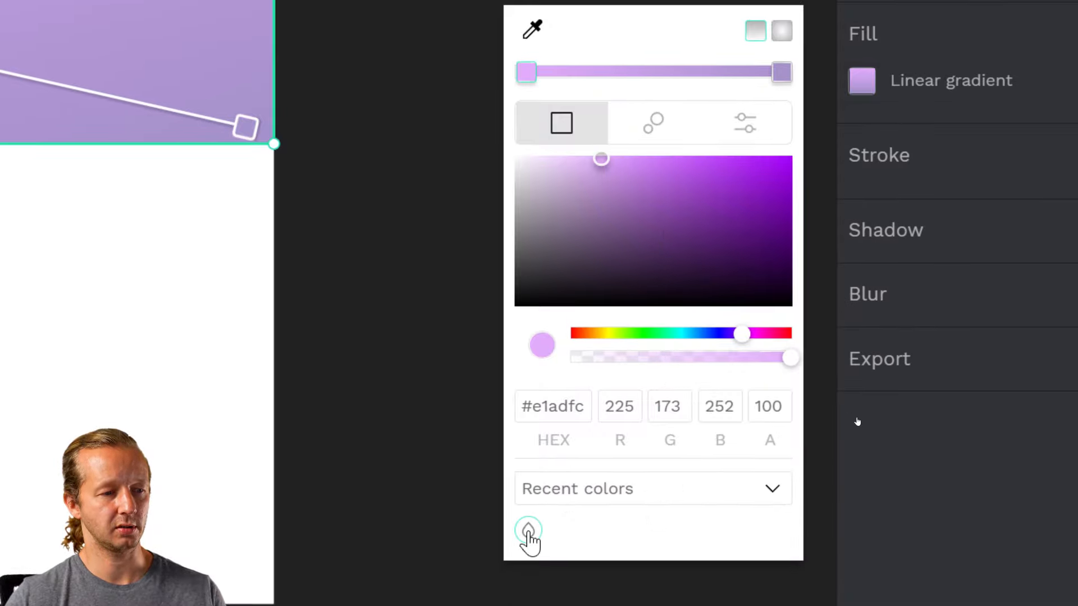
scroll(529, 533, "down", 3)
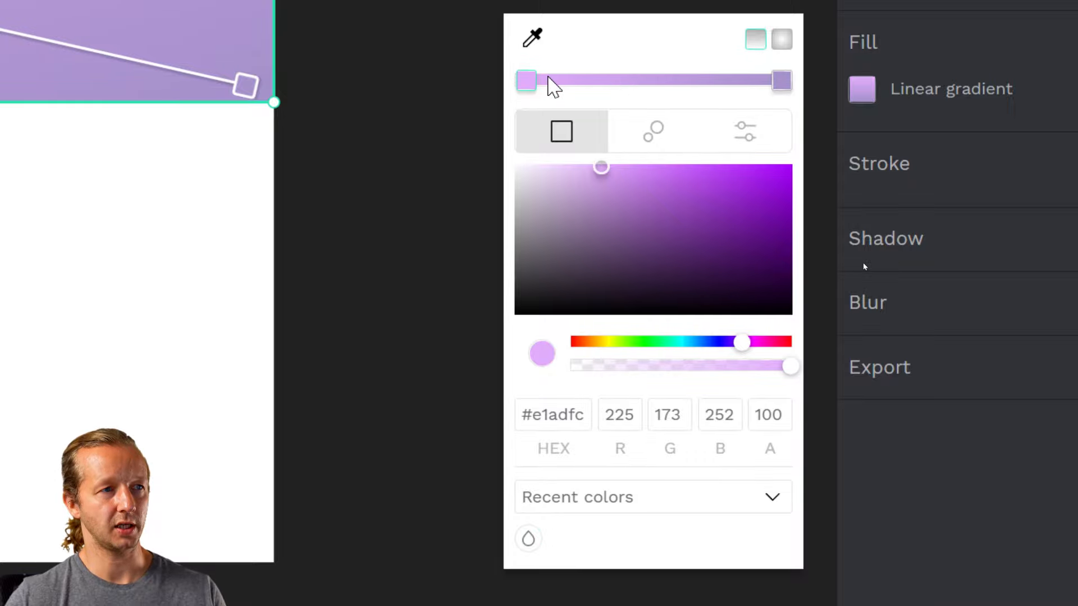
left_click(782, 82)
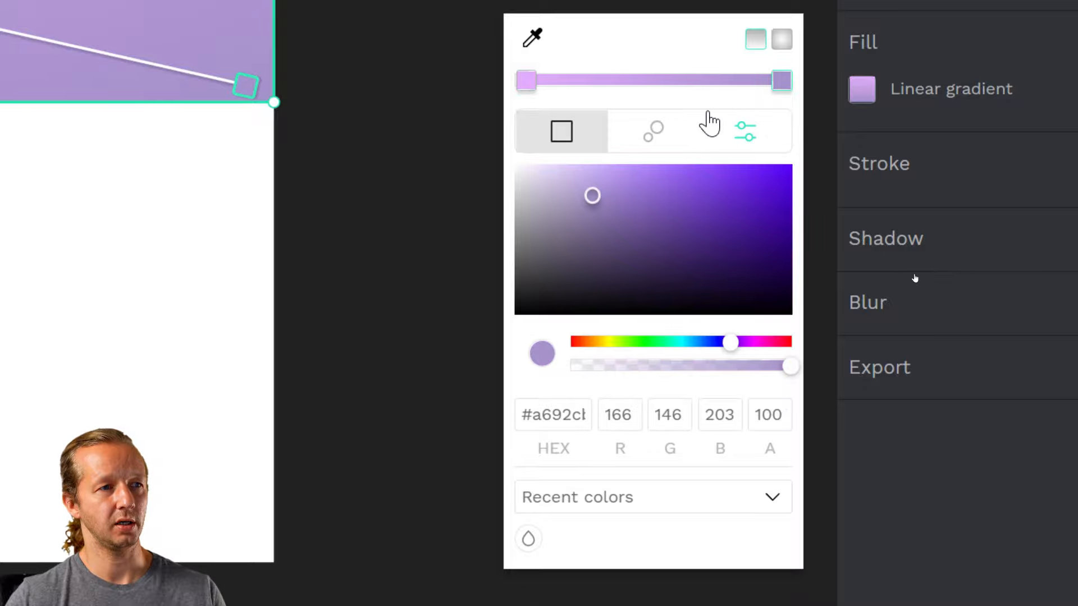
left_click(353, 137)
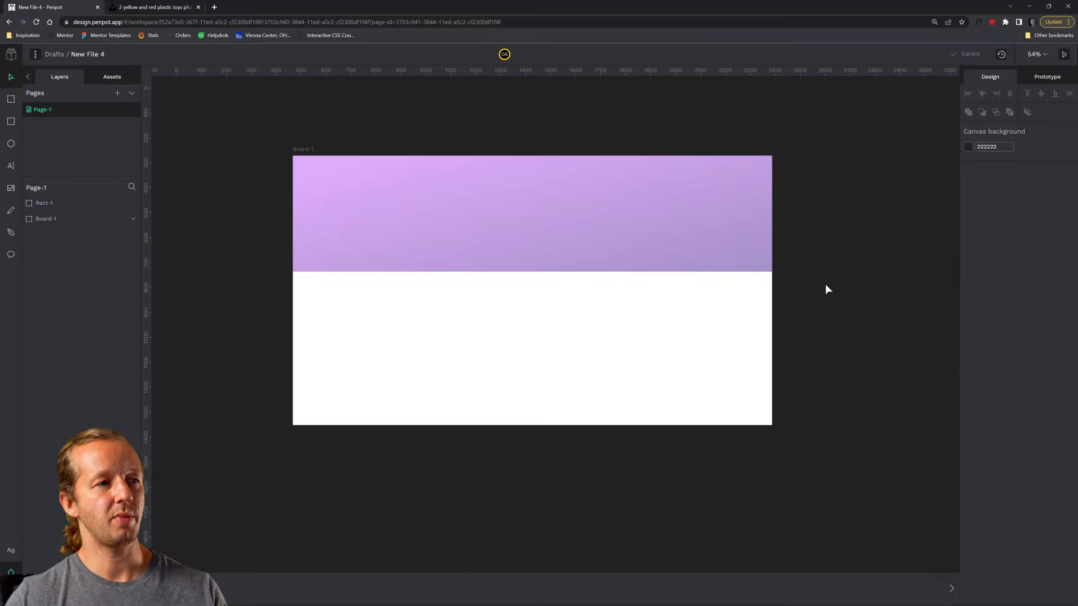
left_click(679, 225)
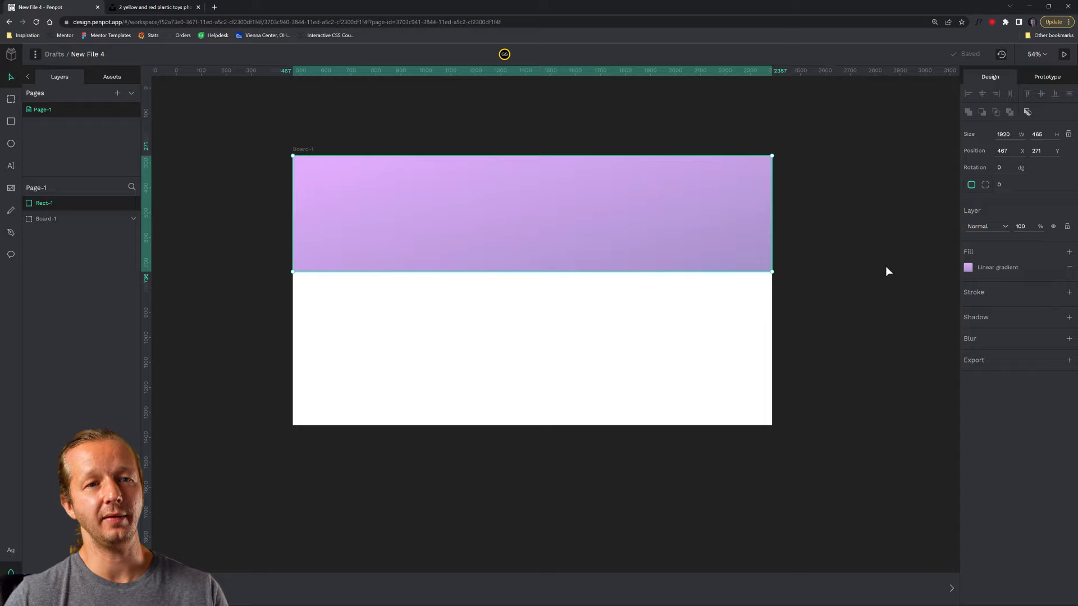
left_click(968, 268)
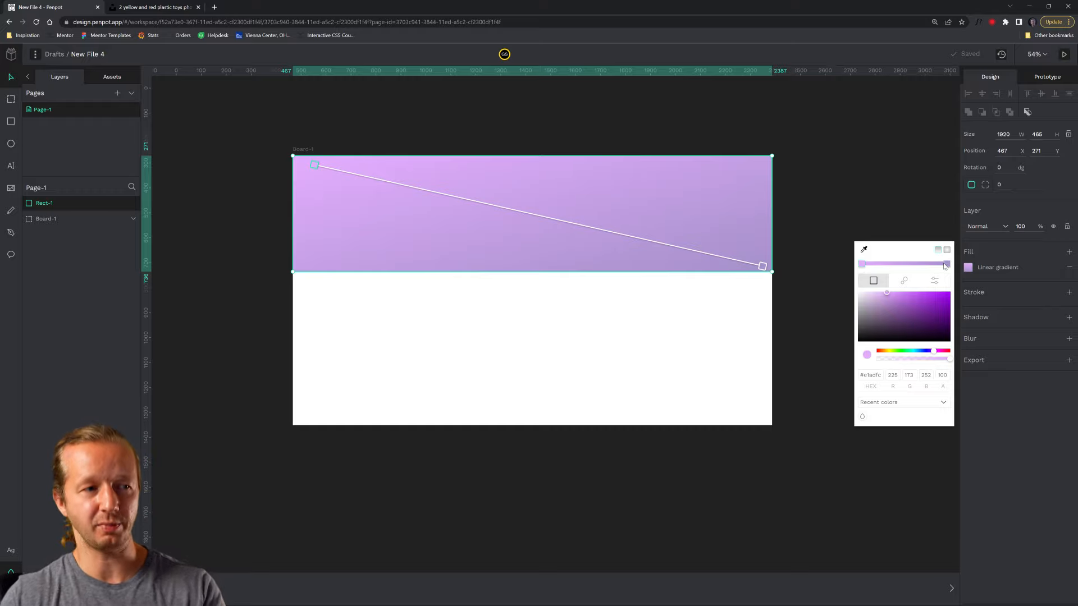
key("Escape")
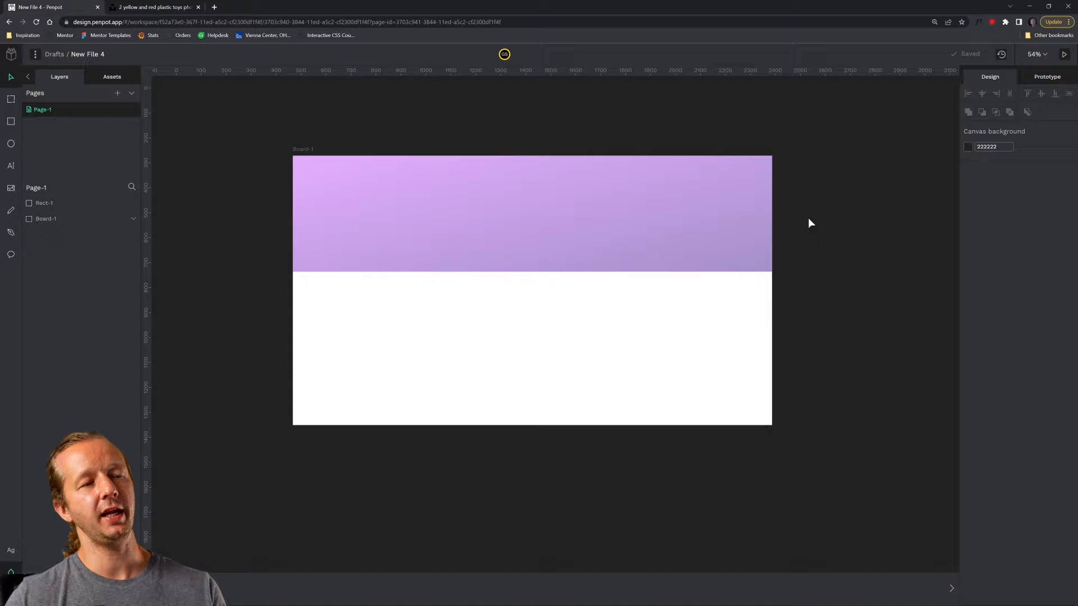
left_click(666, 229)
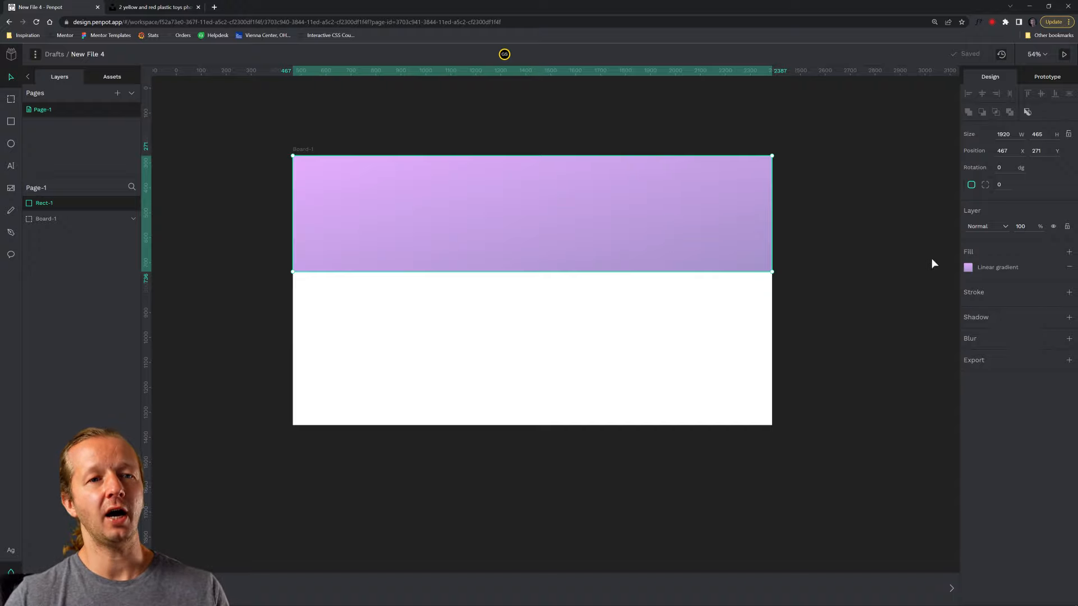
left_click(968, 268)
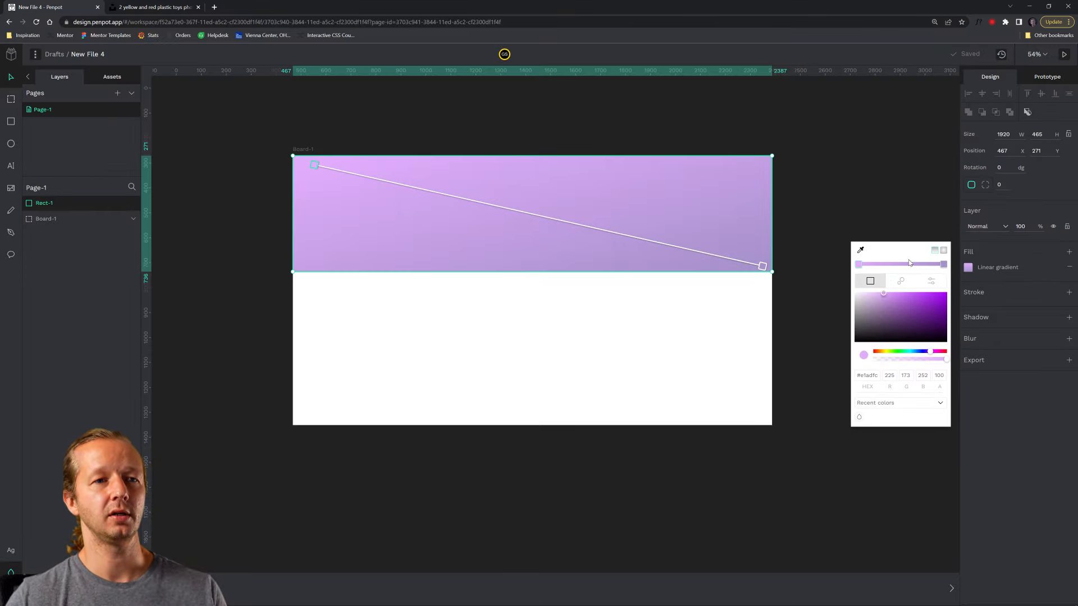
left_click(510, 220)
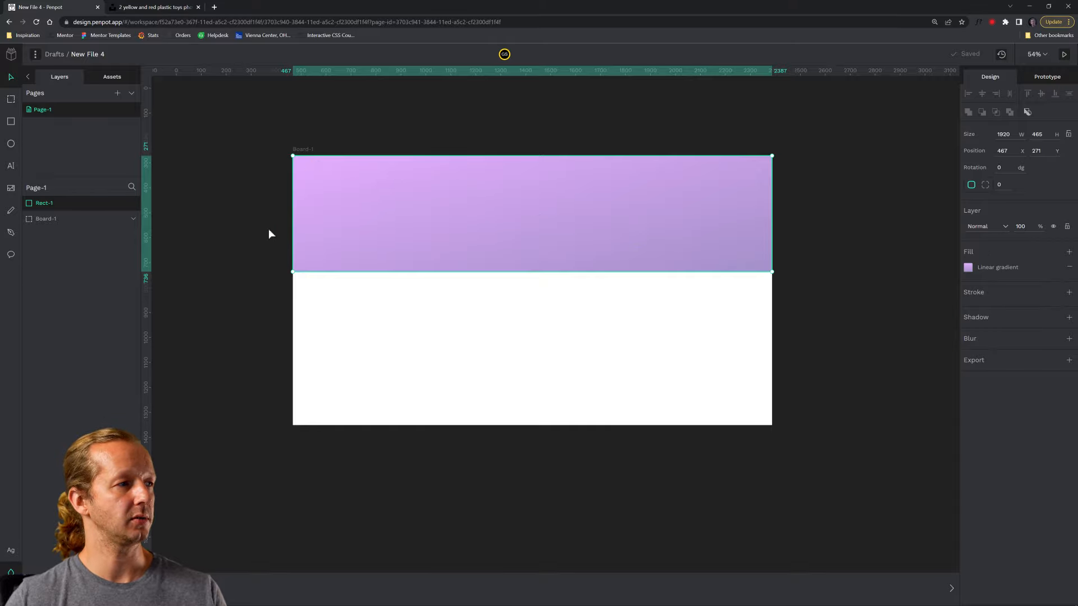
left_click(11, 188)
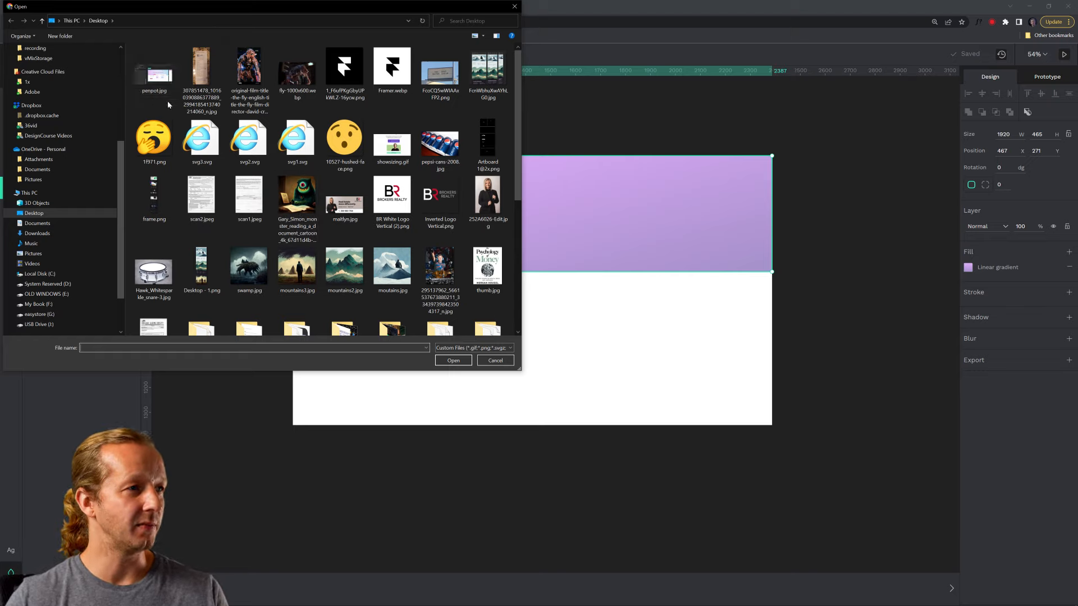
left_click(271, 20)
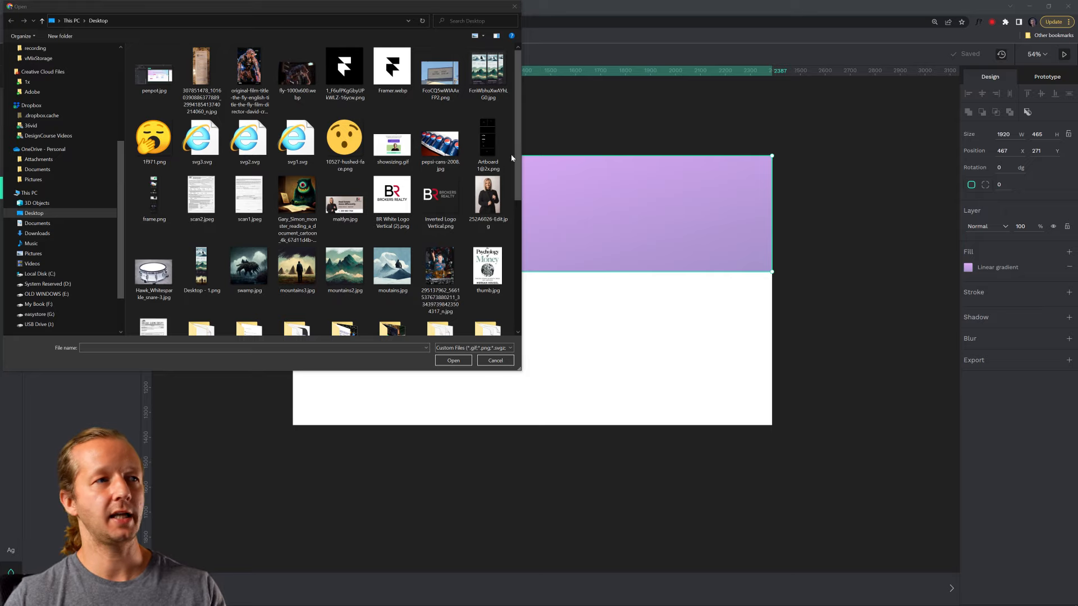
left_click(495, 360)
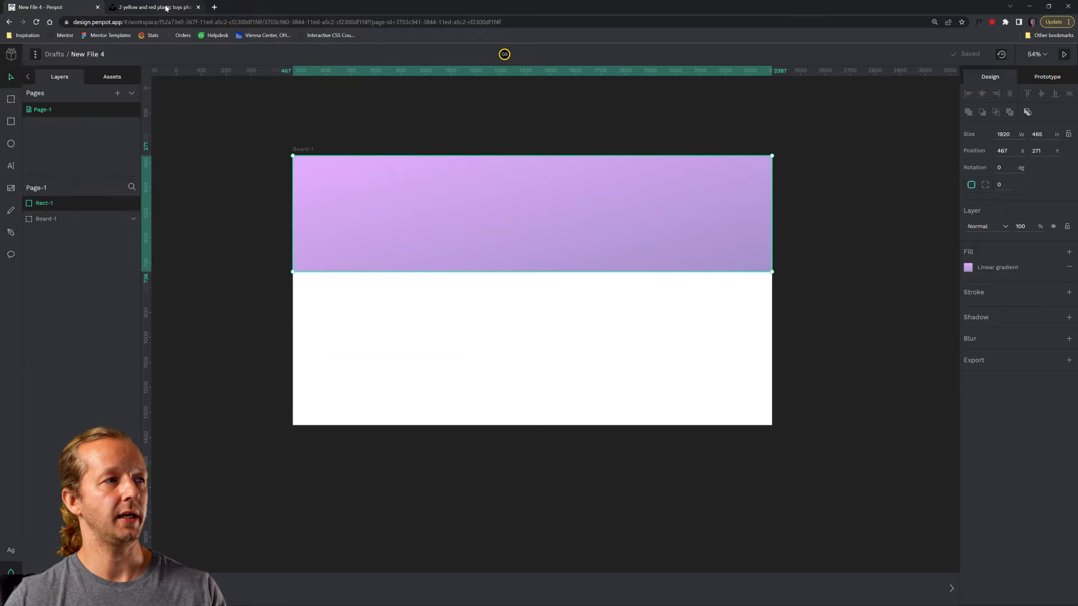
Step: Switch to the photo's Unsplash page, check its available download sizes, and list the browser's downloaded files
left_click(166, 7)
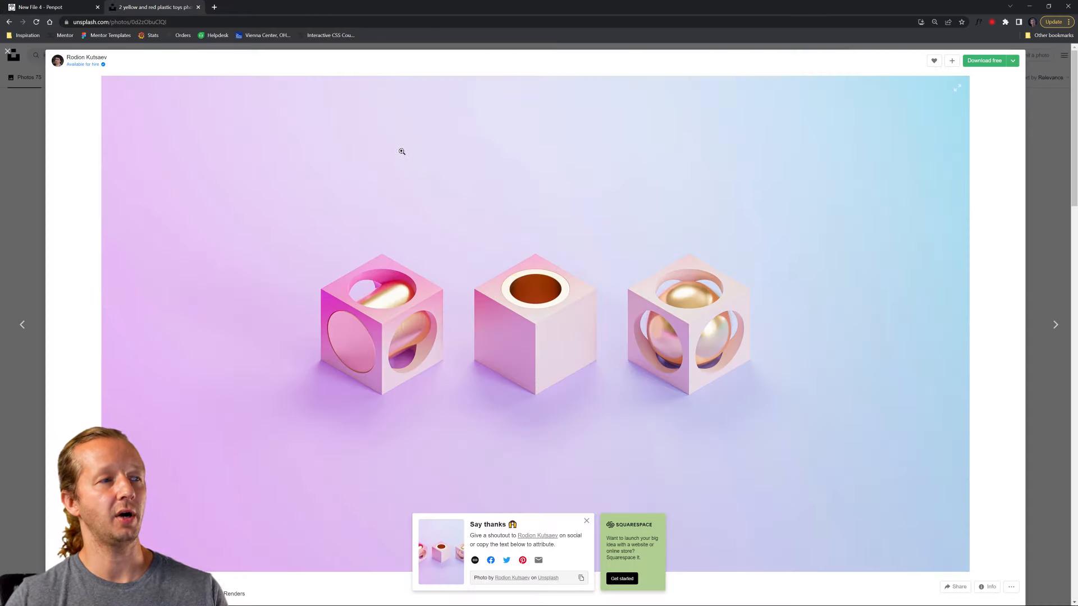
left_click(169, 22)
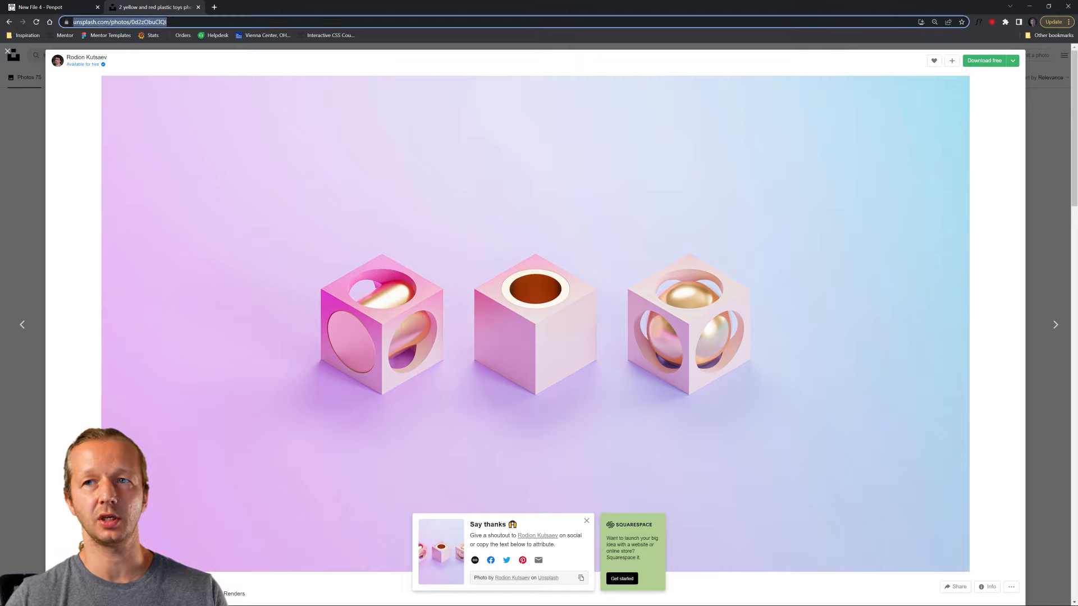
key("alt+Tab")
left_click_drag(580, 197, 910, 204)
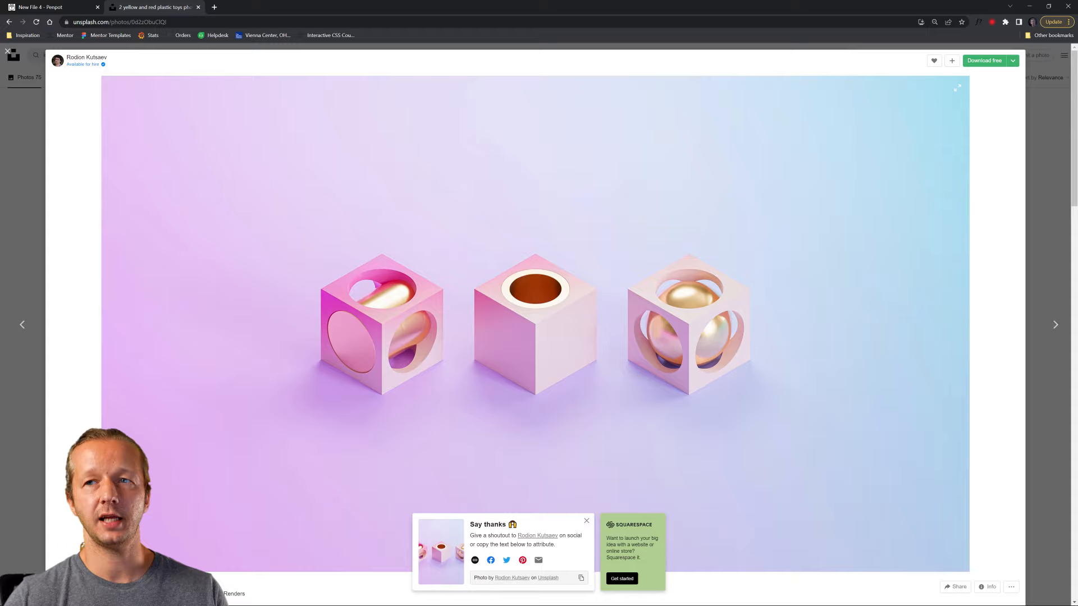
key("alt+Tab")
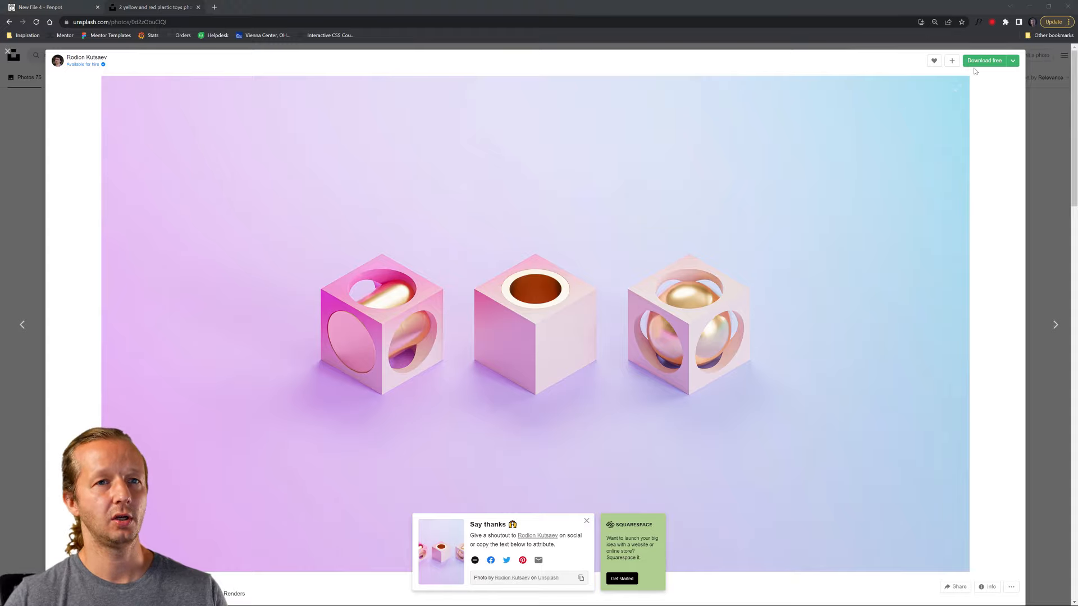
left_click(1013, 61)
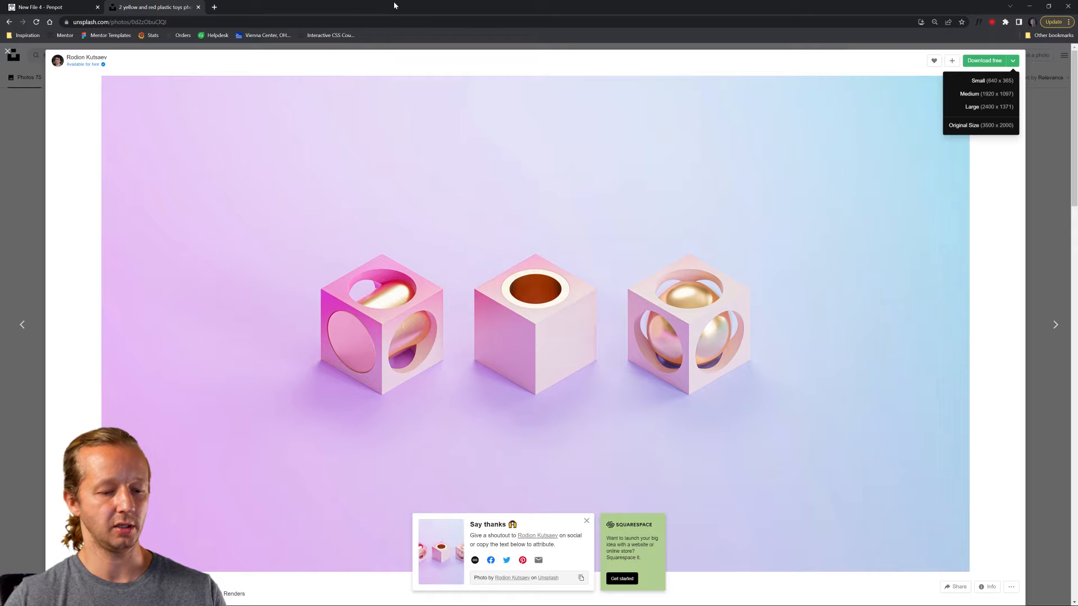
key("ctrl+j")
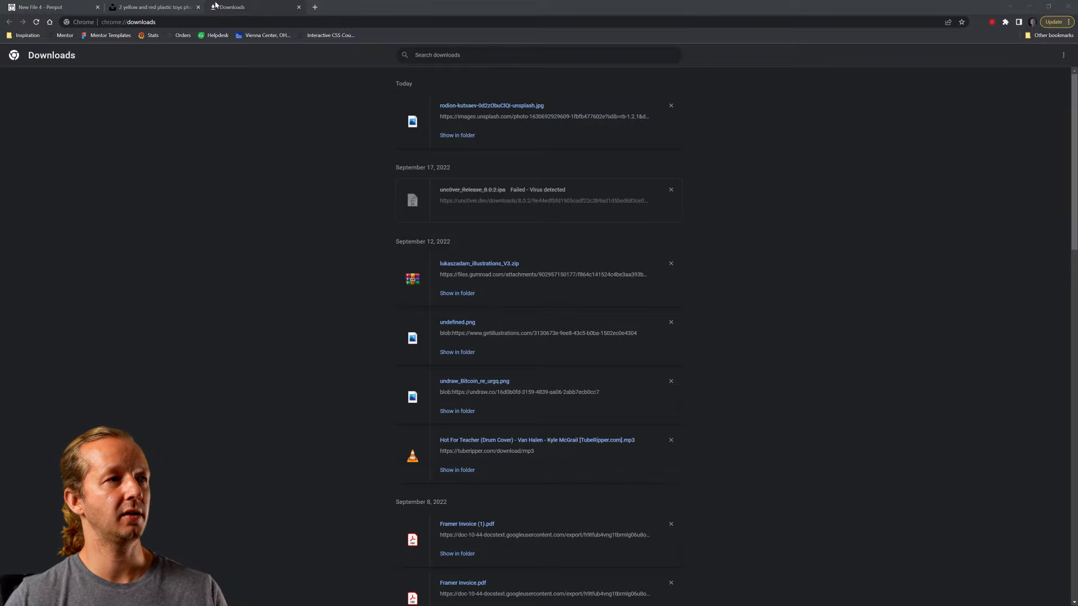
Step: Return to the Penpot file and import the downloaded Unsplash cubes photo from the Downloads folder
left_click(48, 4)
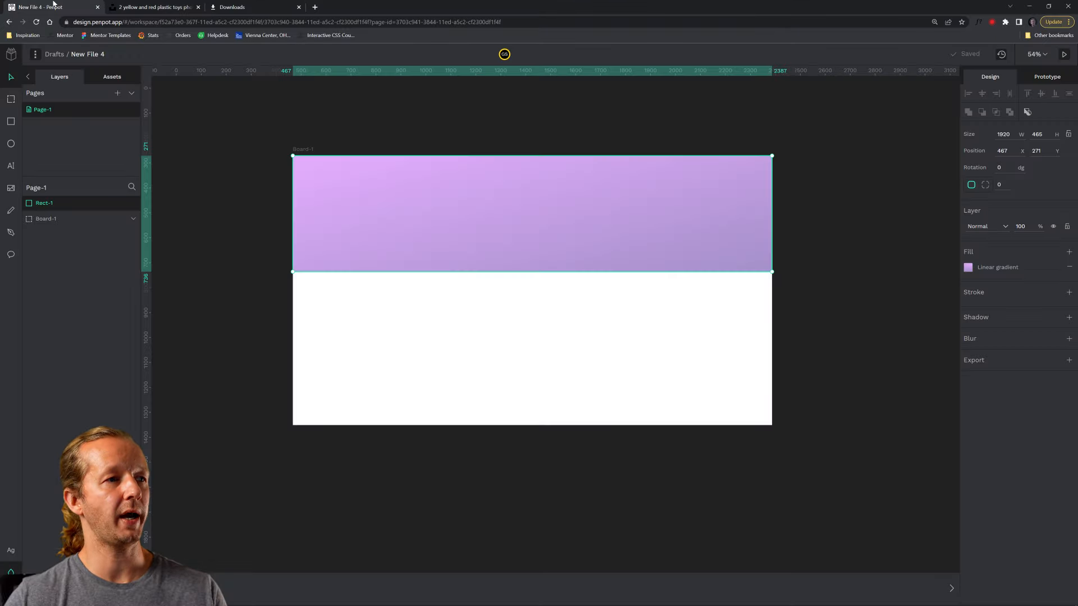
left_click(11, 188)
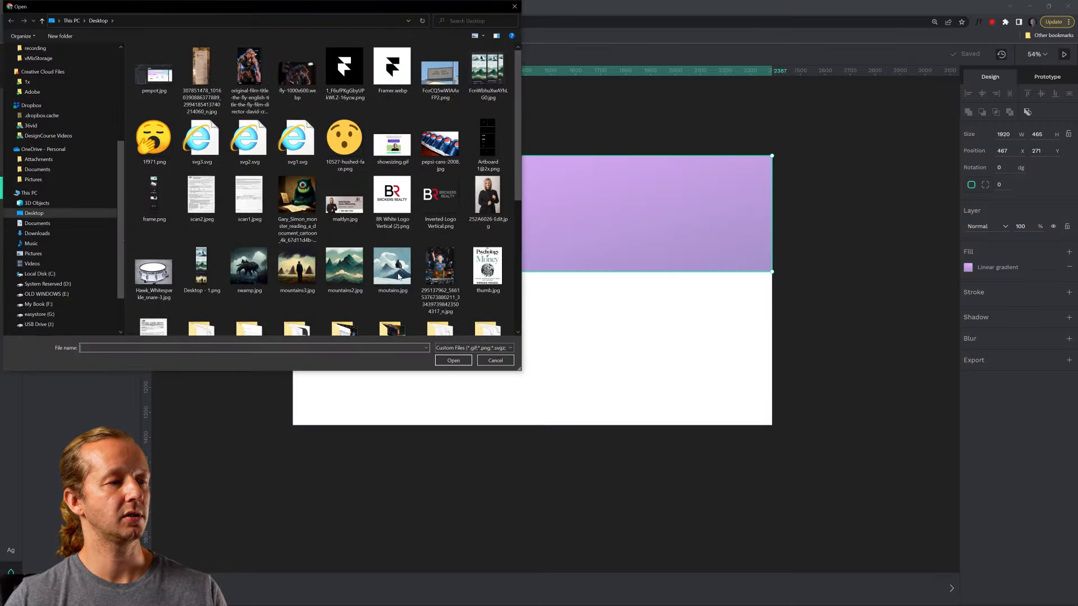
left_click(221, 23)
key("Return")
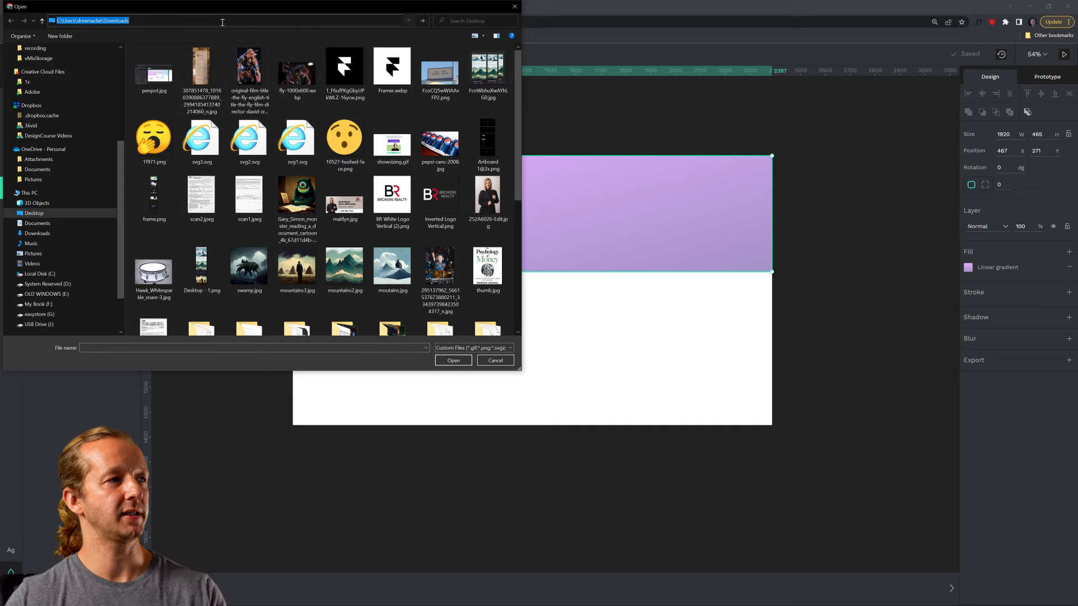
left_click(163, 93)
double_click(163, 93)
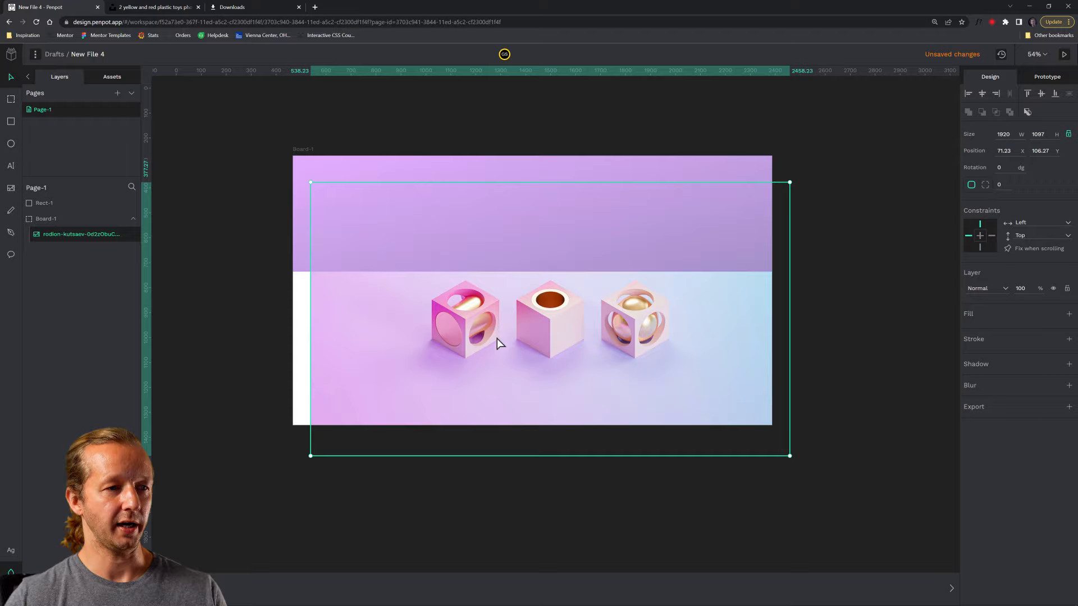
Step: Move the photo on the board to X 0, Y -17 so it spans the board's full width
left_click_drag(496, 342, 475, 349)
left_click(494, 176)
left_click(532, 302)
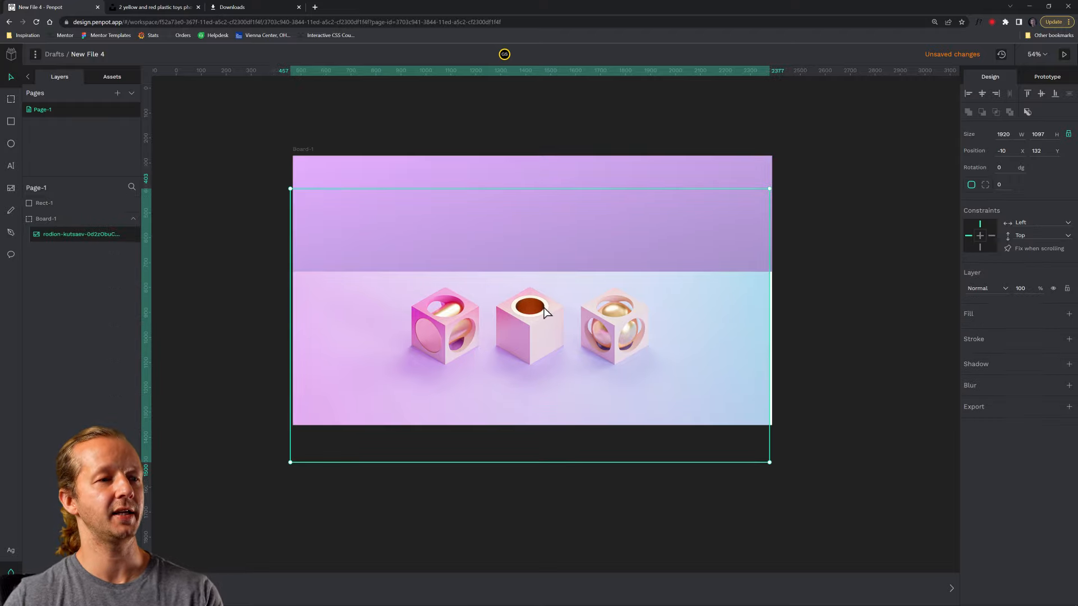
left_click_drag(550, 315, 575, 289)
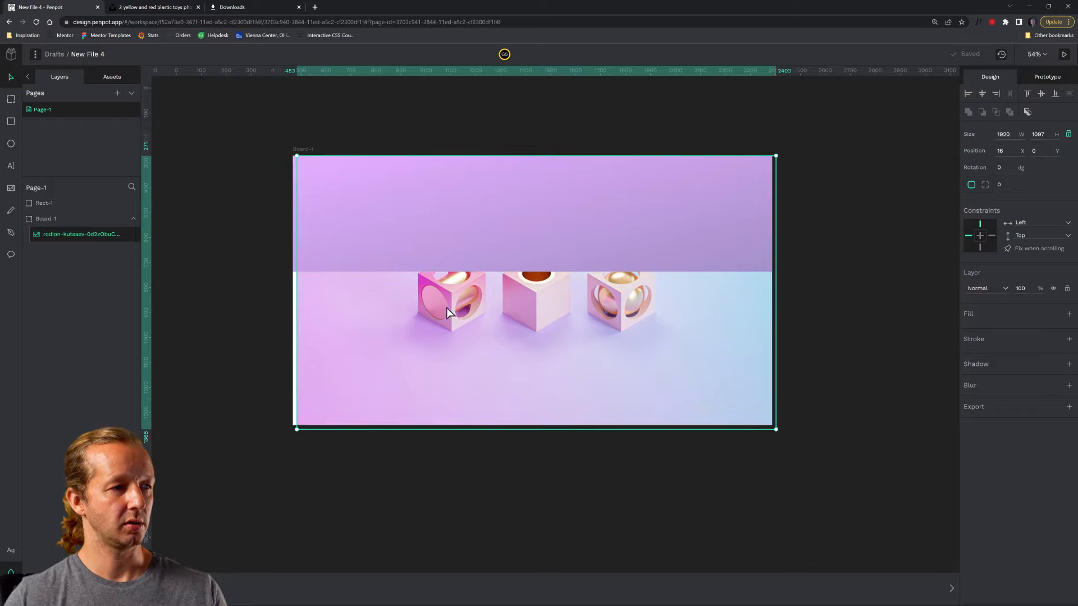
left_click_drag(448, 310, 445, 305)
Step: Try to mask the photo and the gradient rectangle together with the rectangle stacked on top
left_click(514, 230, "shift")
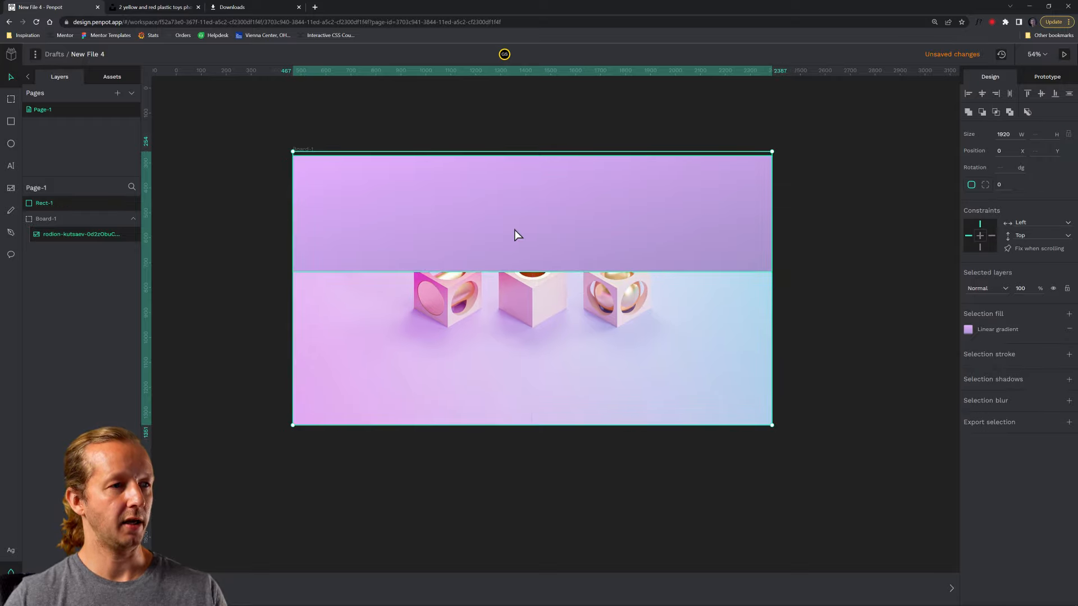
right_click(590, 192)
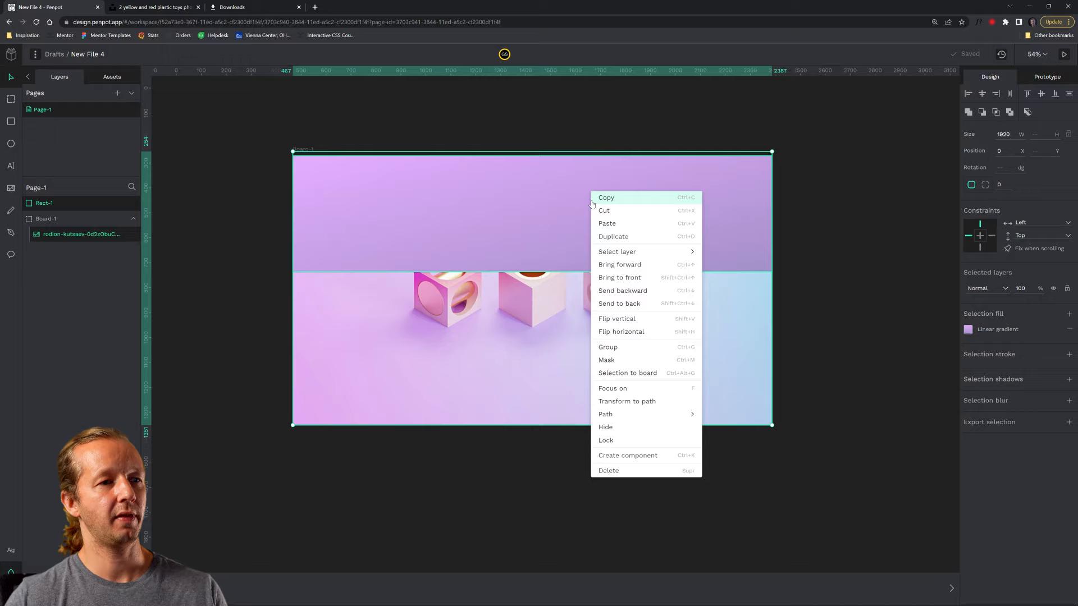
left_click(631, 361)
key("ctrl+z")
left_click(298, 286)
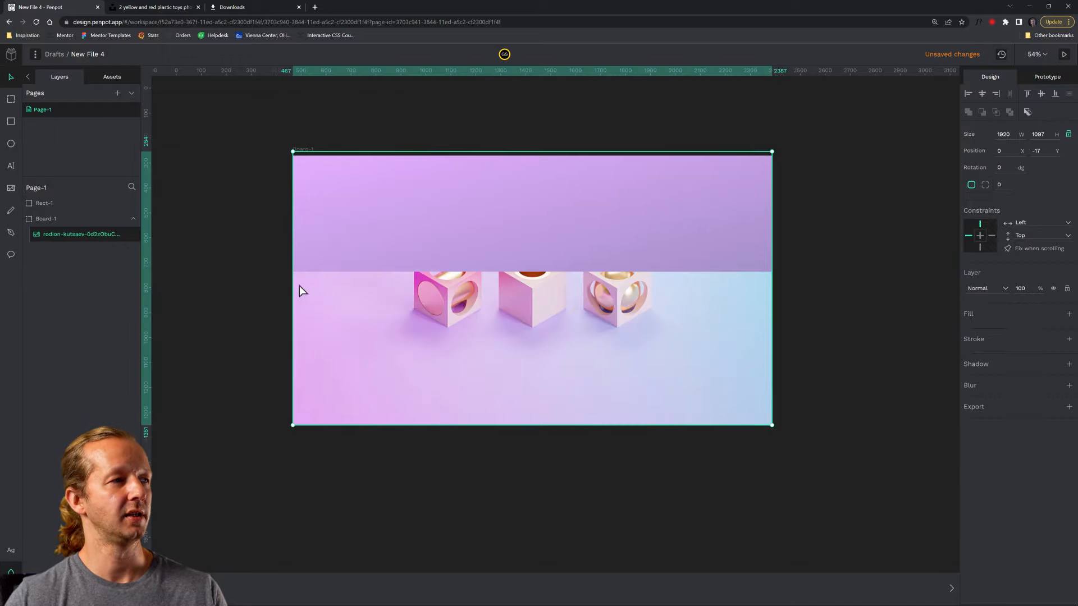
Step: Move the gradient rectangle layer into Board-1 and place it beneath the photo layer
left_click(470, 251)
left_click_drag(48, 207, 49, 237)
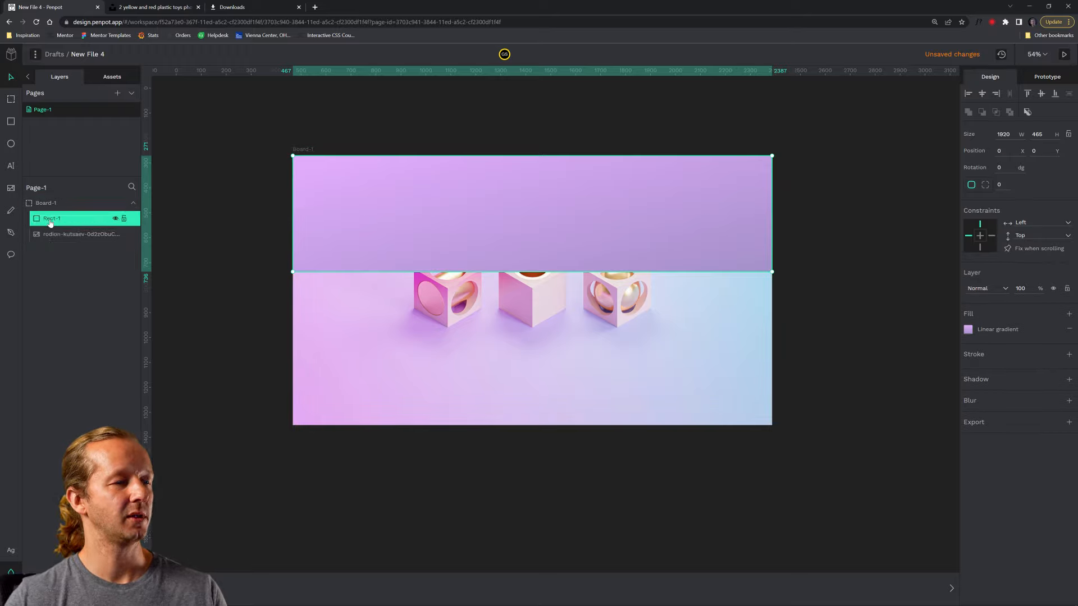
left_click(59, 236)
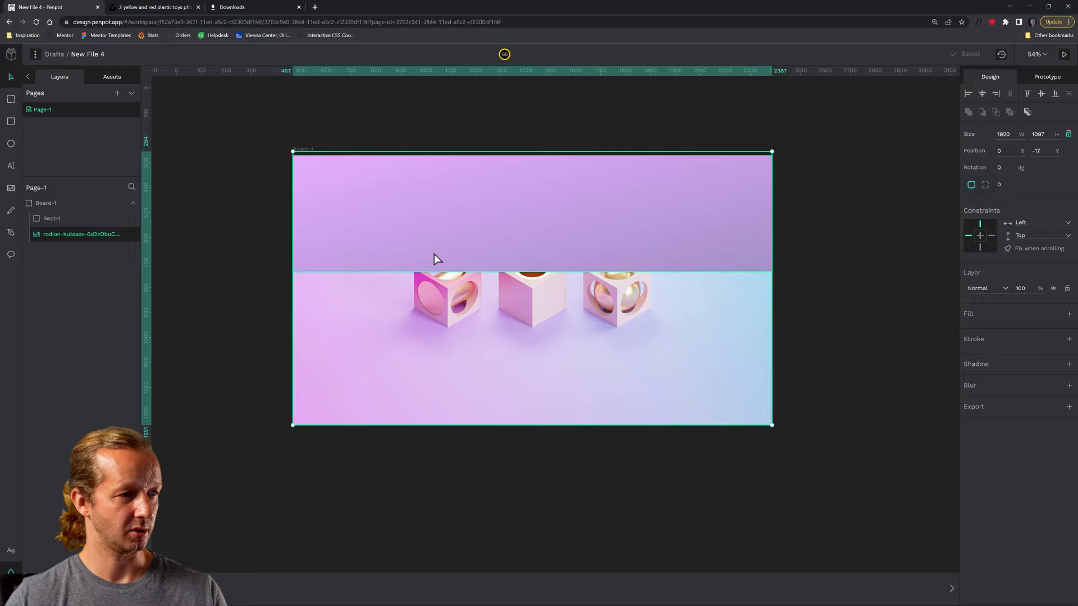
left_click(311, 247)
left_click_drag(73, 229, 60, 247)
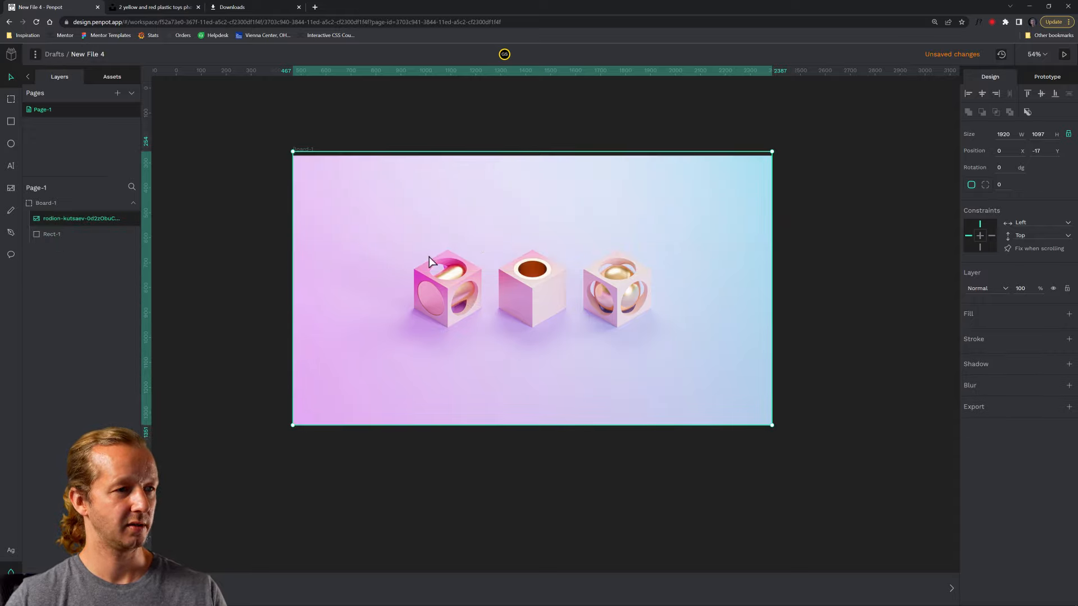
Step: Mask the photo with the gradient rectangle inside the board
left_click(61, 225, "shift")
right_click(451, 236)
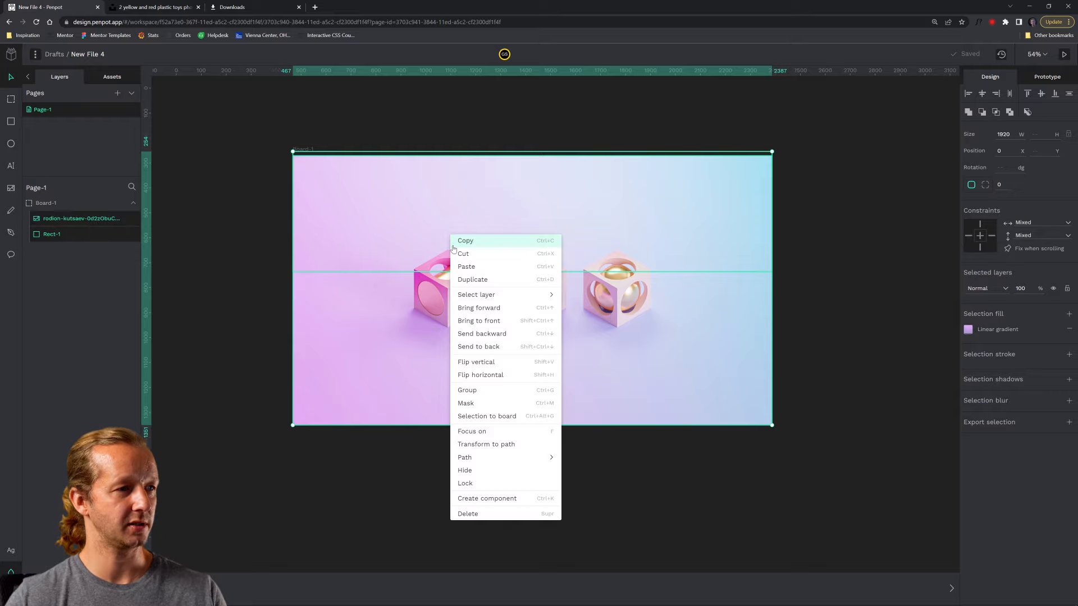
left_click(484, 404)
left_click(562, 303)
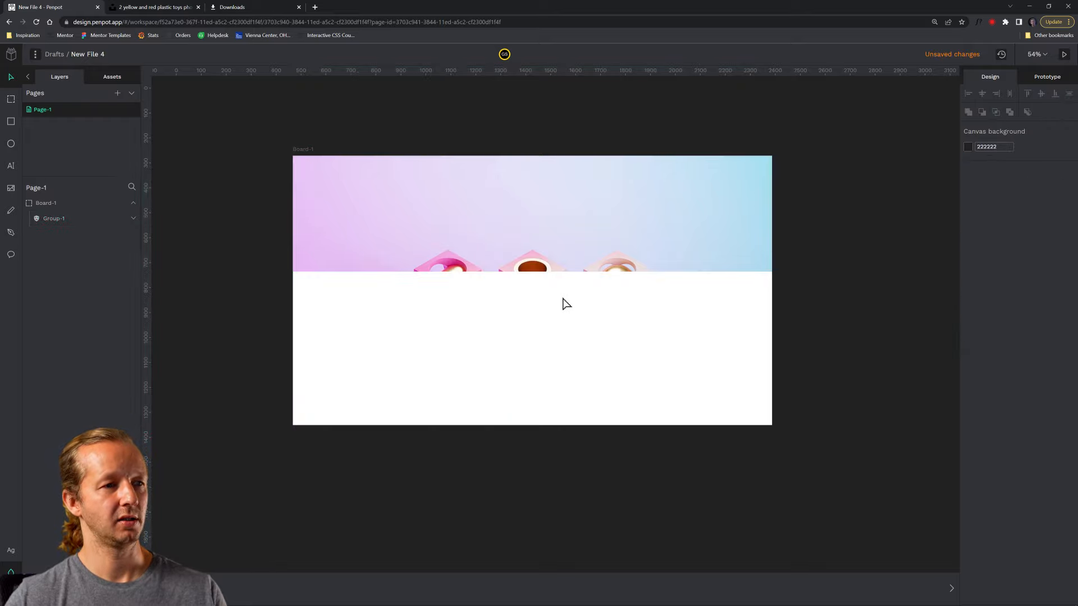
Step: Expand the mask group, try stretching its rectangle to 672 px high, and undo the resize
left_click(501, 222)
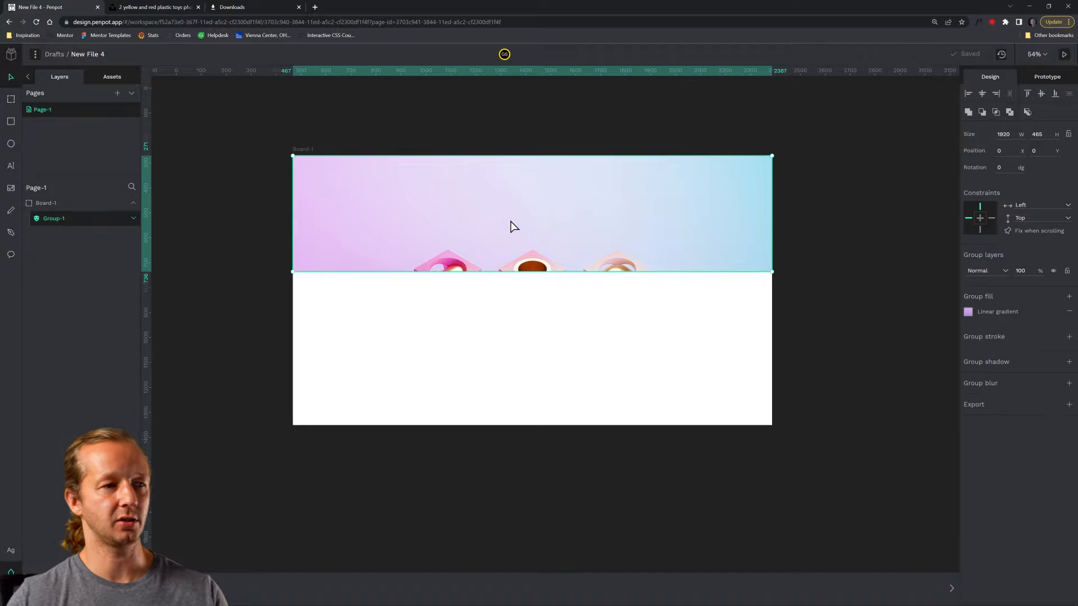
left_click(133, 220)
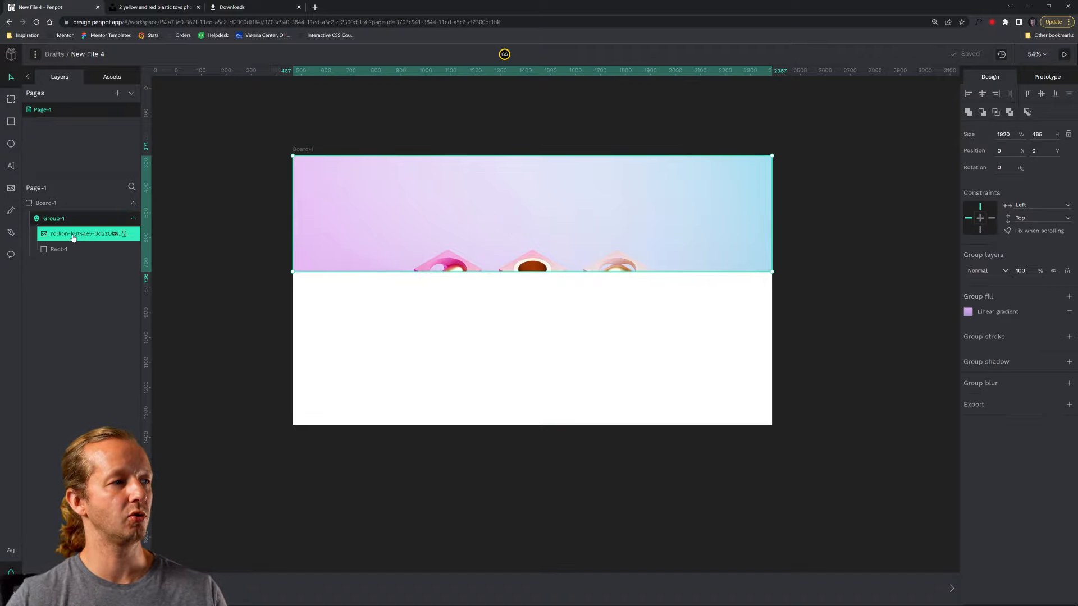
left_click(68, 251)
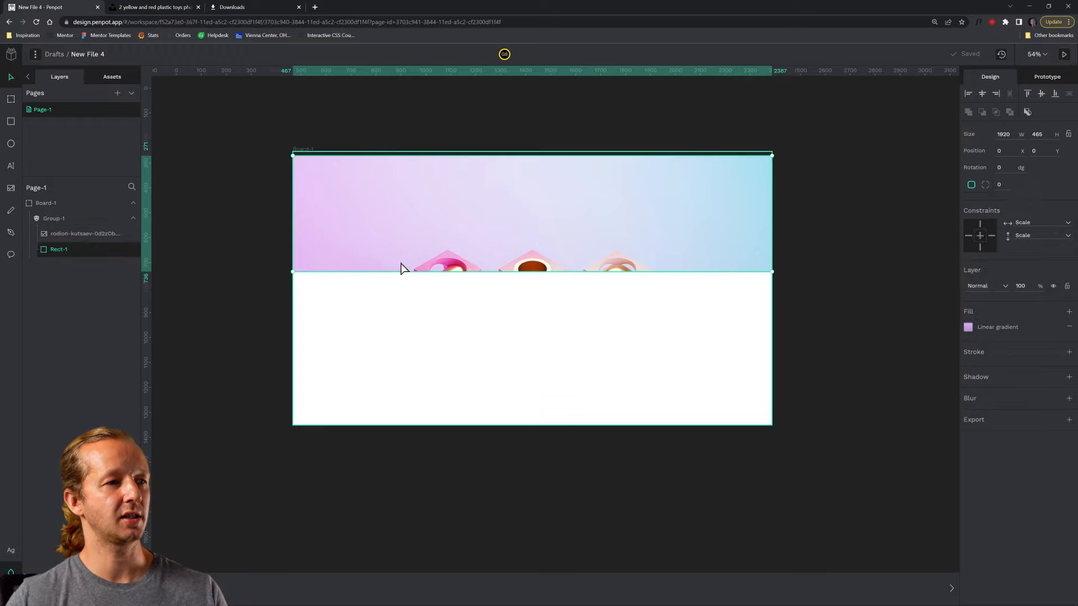
left_click_drag(422, 272, 421, 320)
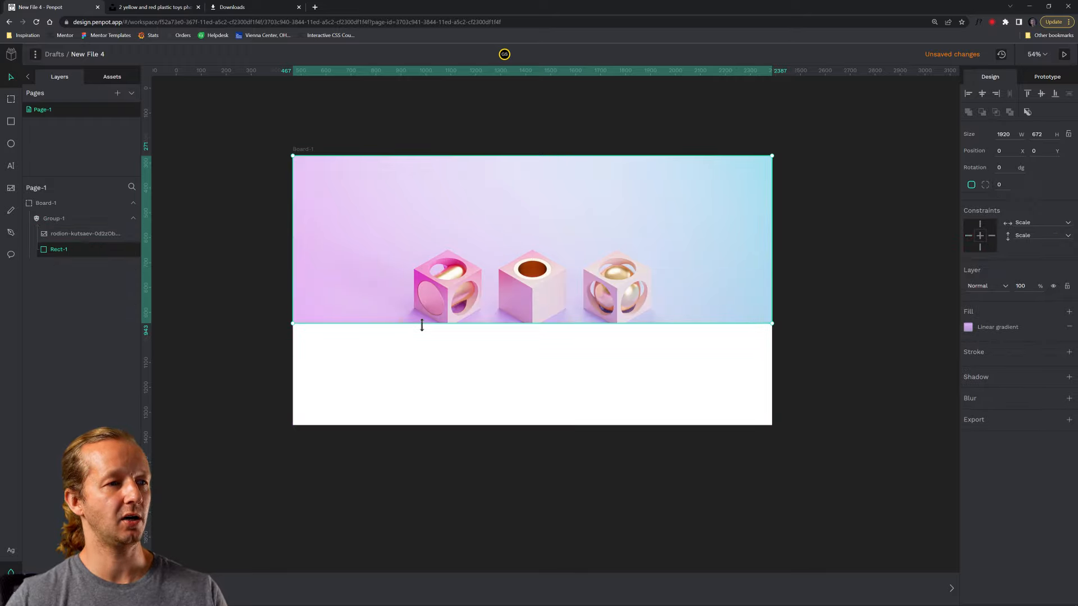
key("ctrl+z")
Step: Try repositioning the photo within the mask group
left_click(72, 238)
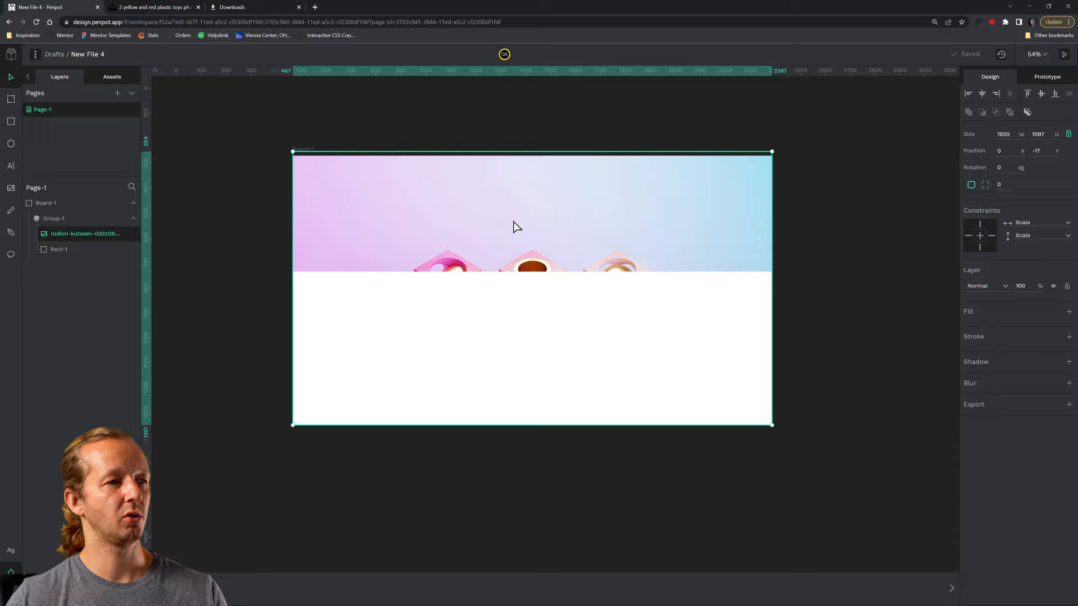
left_click_drag(512, 227, 626, 217)
left_click(845, 278)
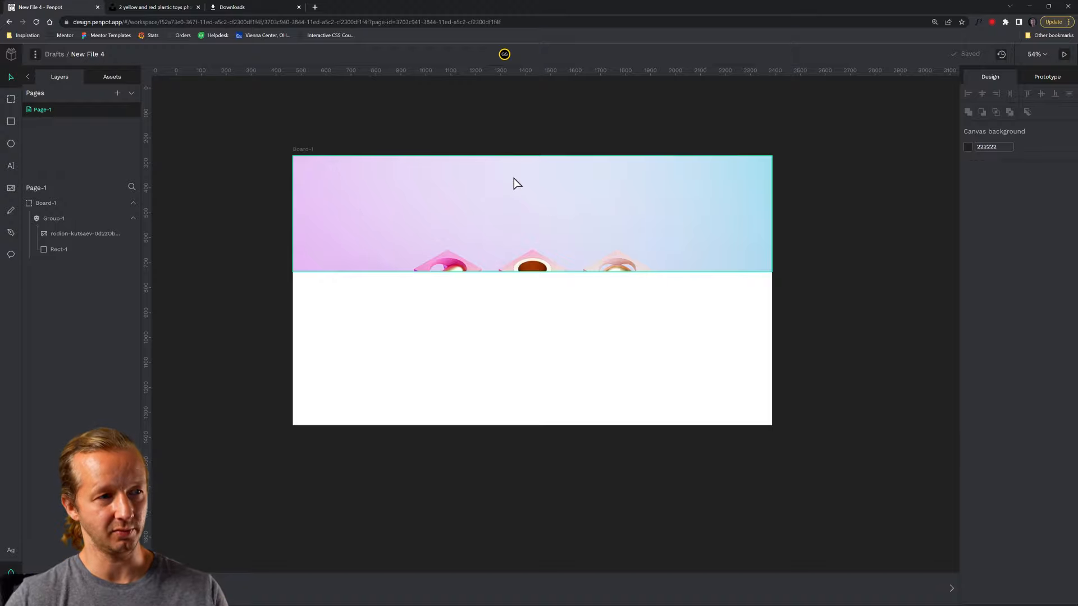
left_click(528, 213)
left_click(489, 129)
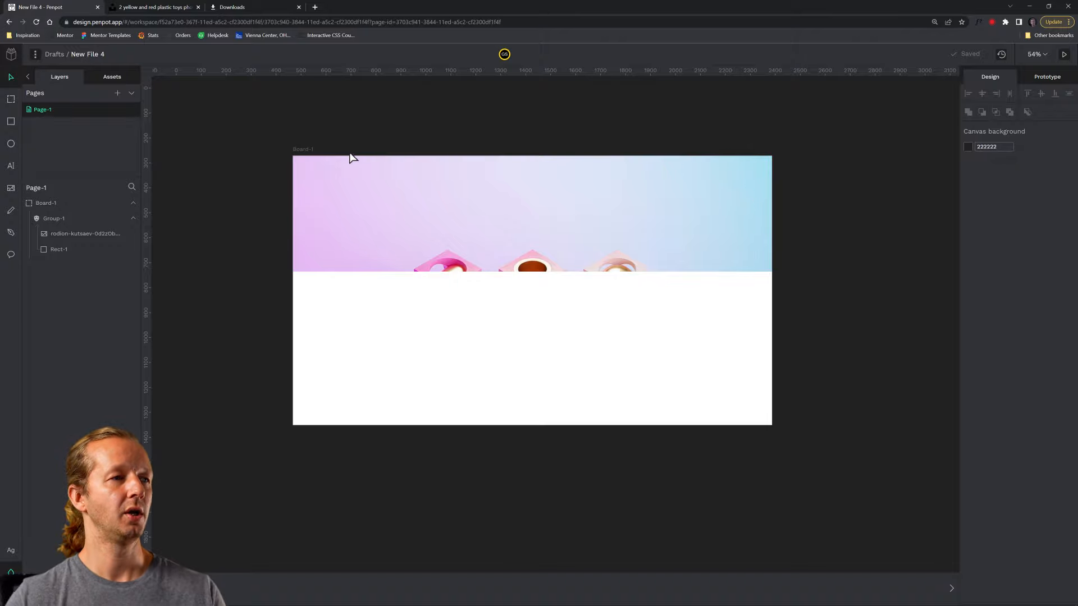
Step: Try a 16 px square grid on Board-1, open its settings, and undo the grid
left_click(306, 149)
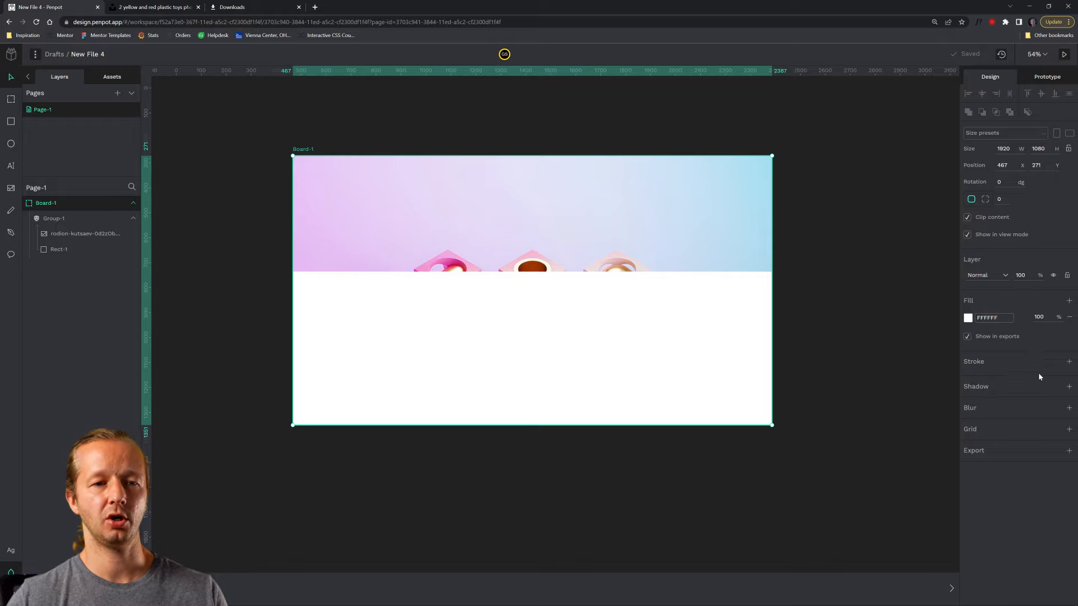
left_click(1069, 429)
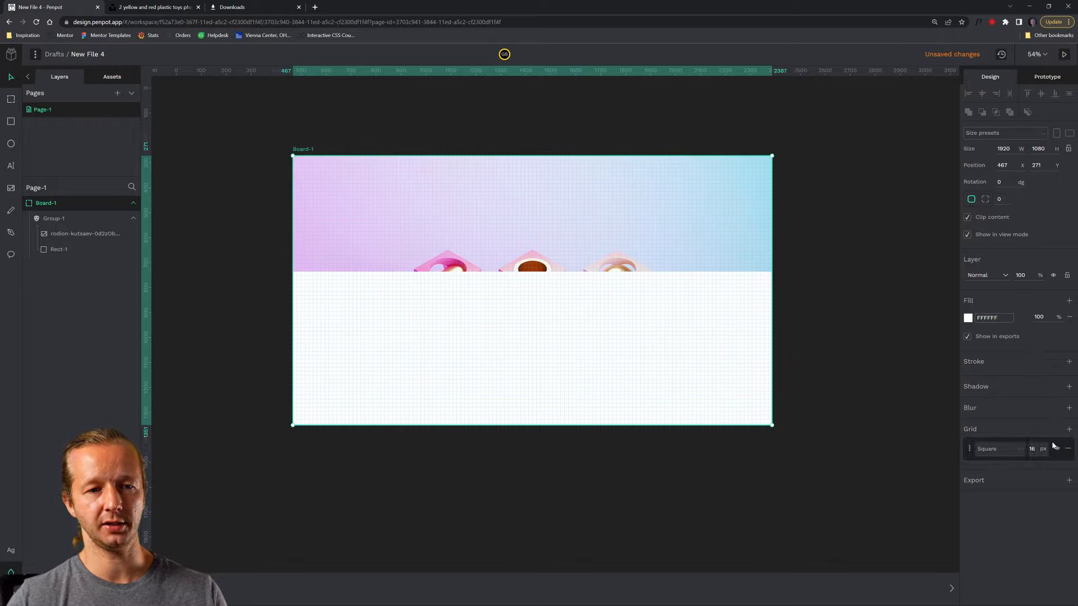
left_click(970, 449)
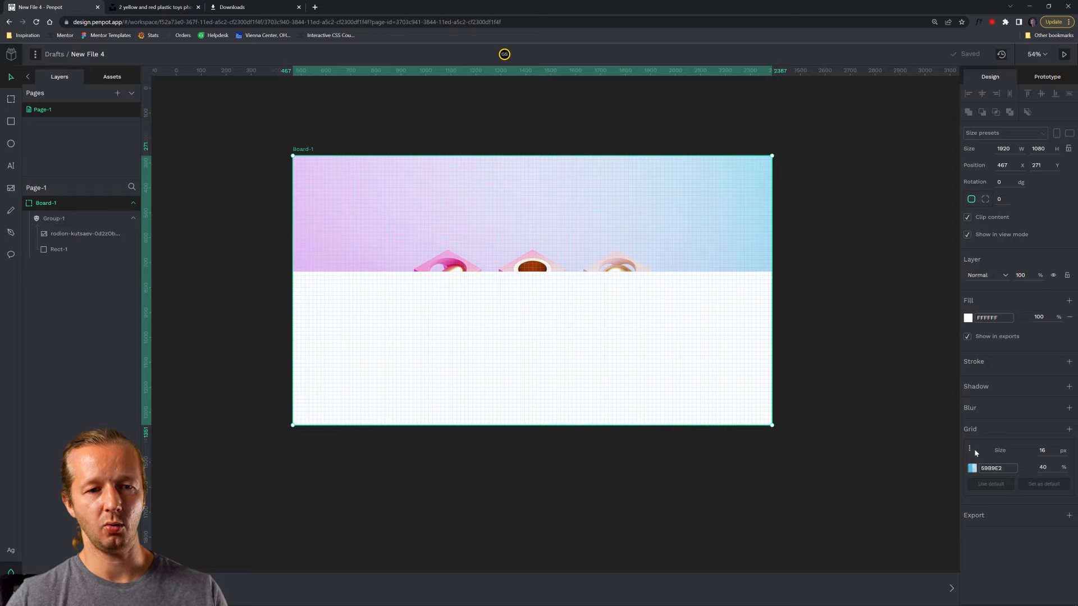
key("ctrl+z")
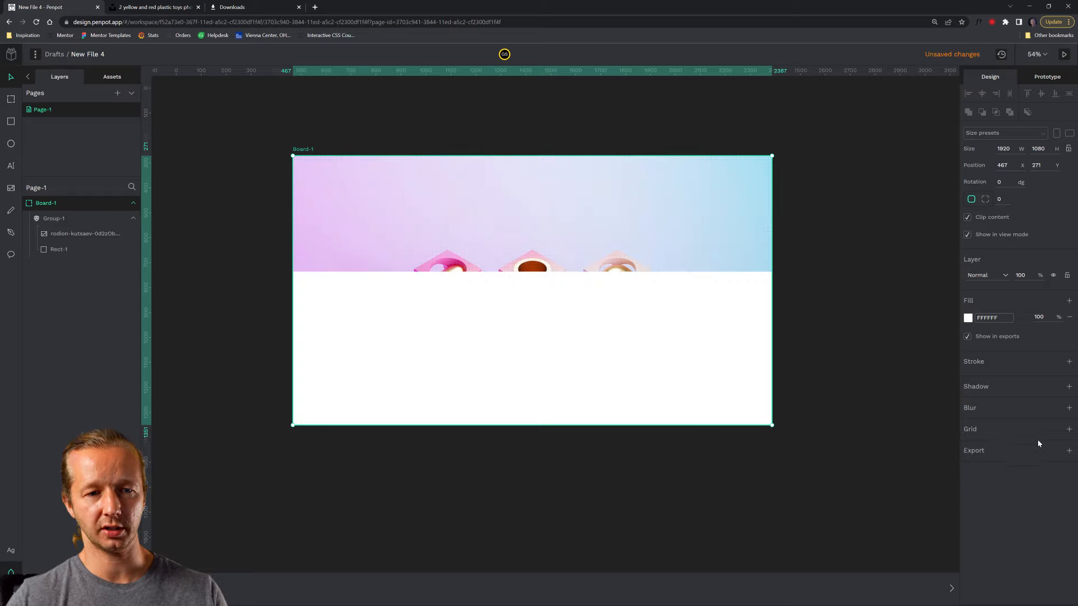
Step: Add a 12-column layout grid to Board-1 with a 200 px margin
left_click(1070, 430)
left_click(1001, 453)
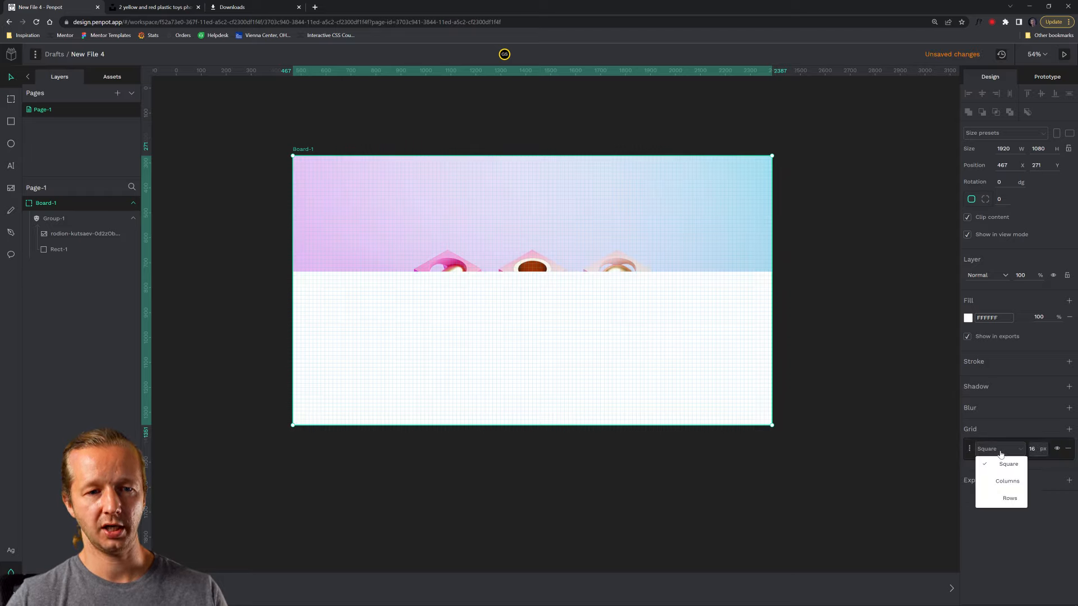
left_click(1004, 476)
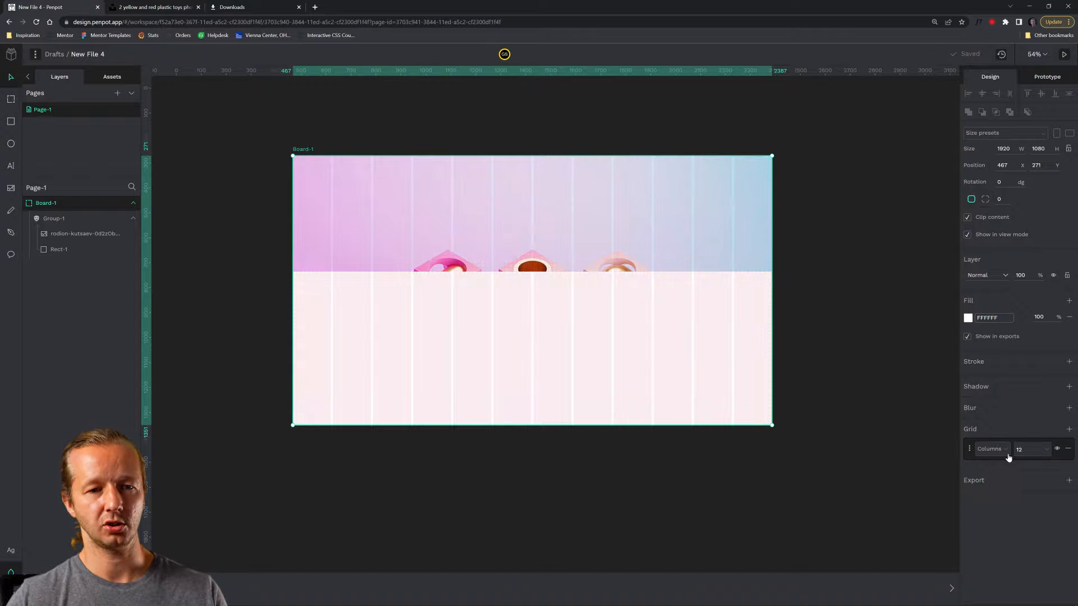
left_click(971, 449)
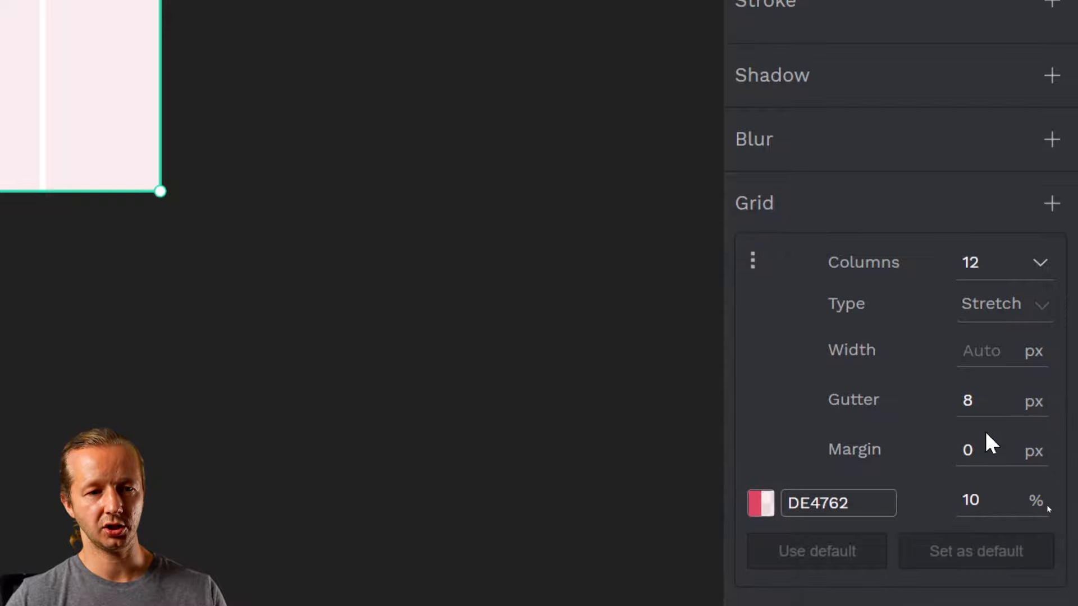
left_click(981, 449)
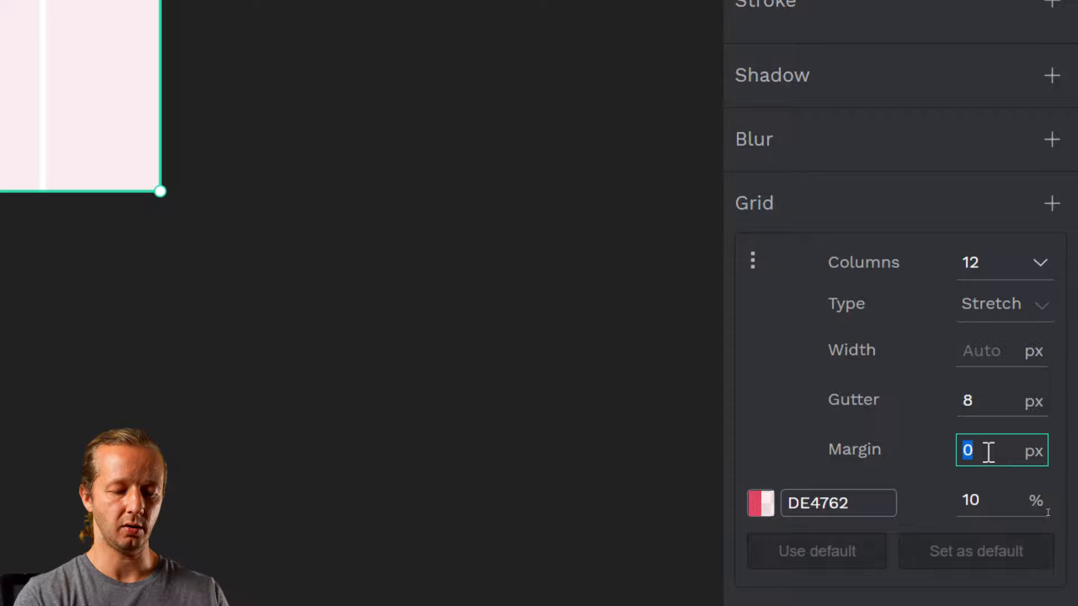
type("200")
key("Return")
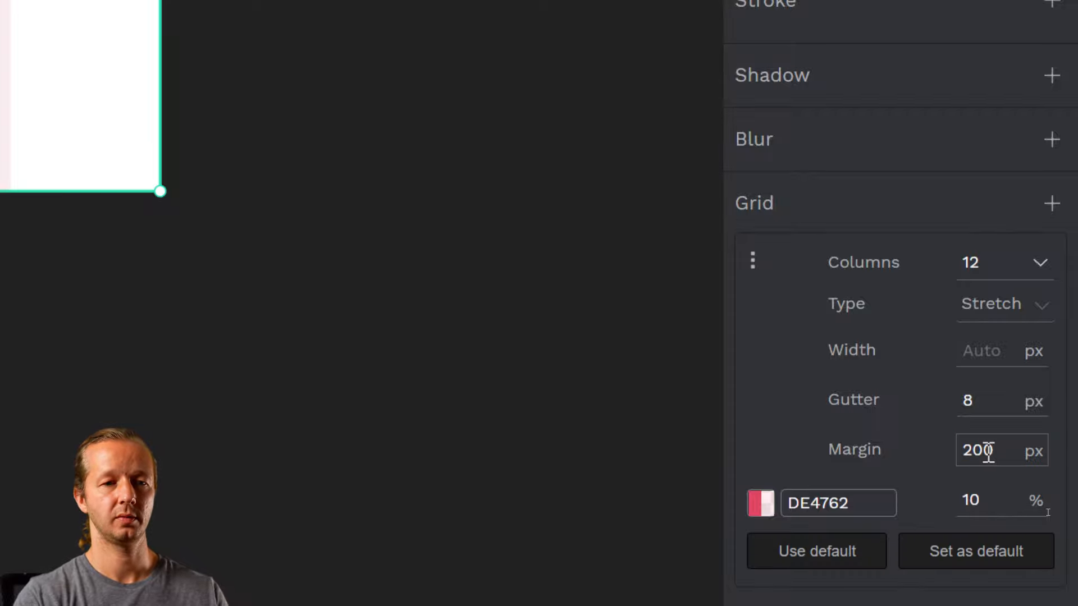
left_click(261, 224)
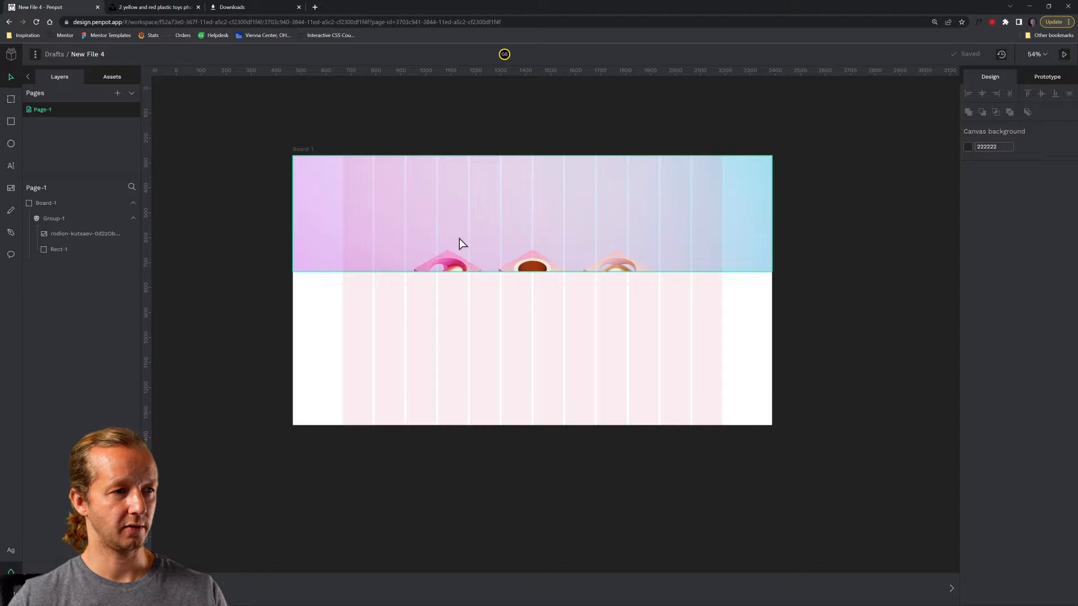
Step: Add the text "GarySoft" in the header at the first grid column and set its font size to 24
key("t")
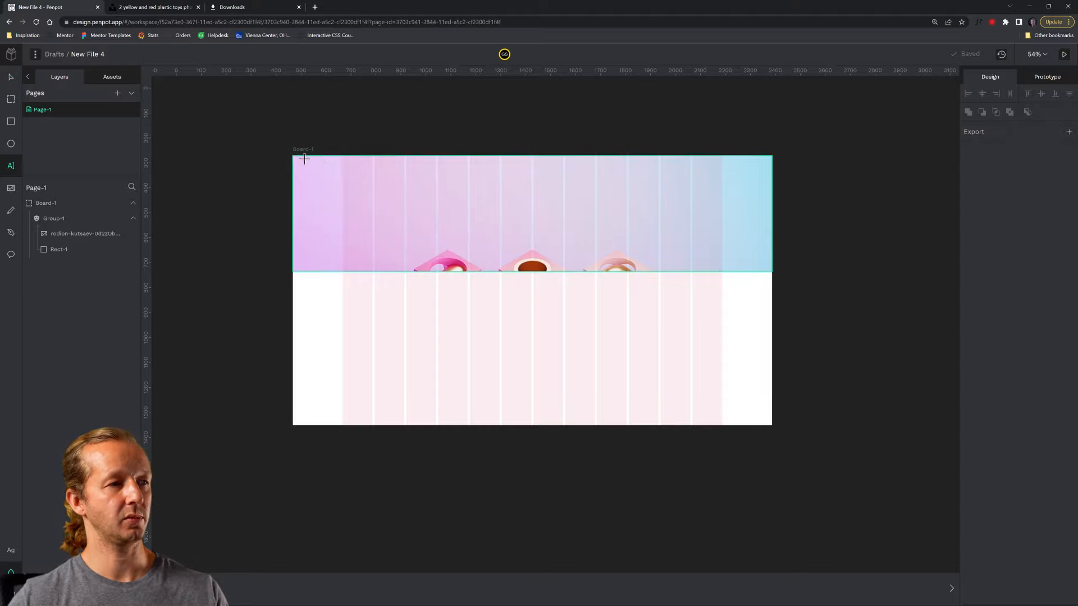
left_click(346, 170)
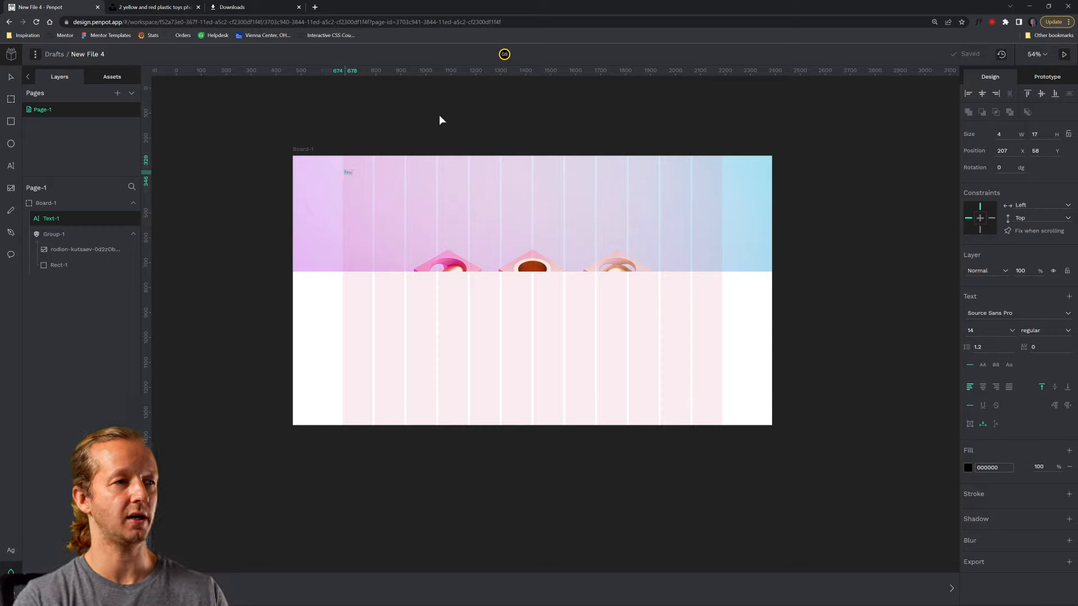
key("Escape")
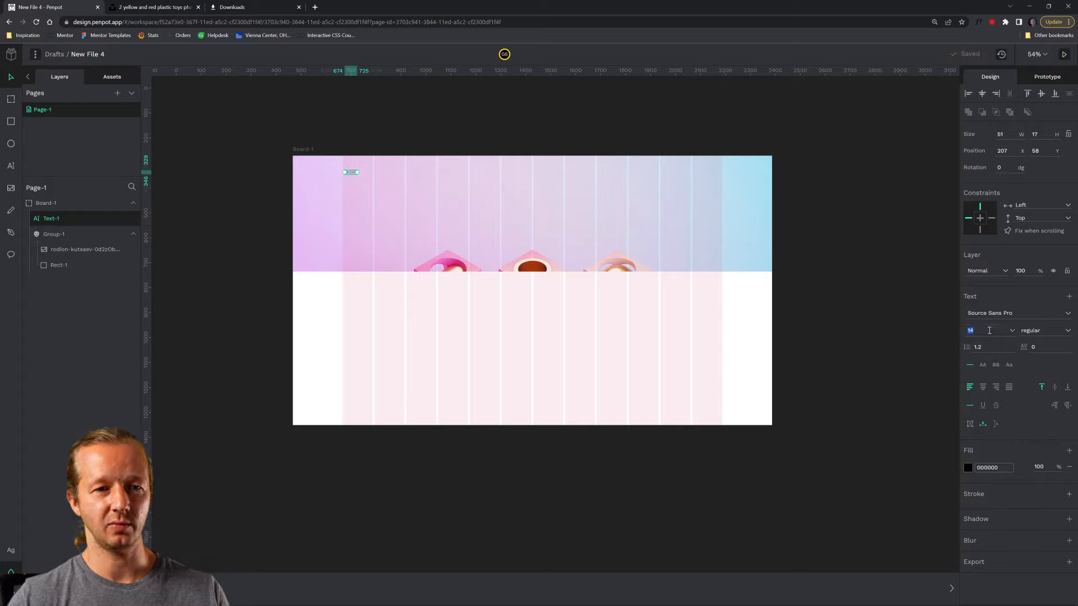
type("24")
key("Return")
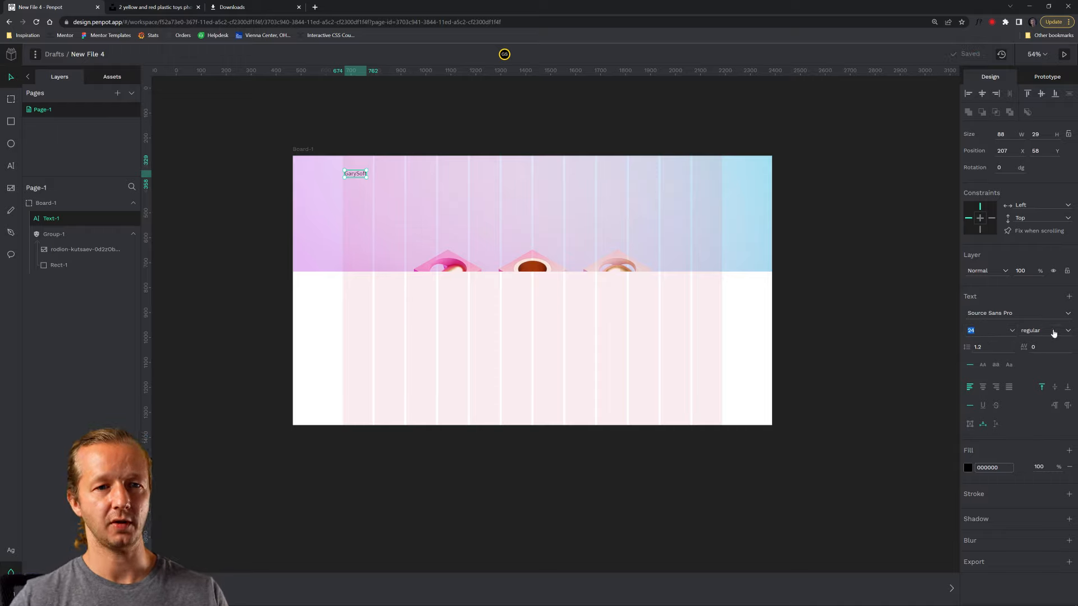
Step: Set the GarySoft text's font to Poppins with weight 700
left_click(1029, 315)
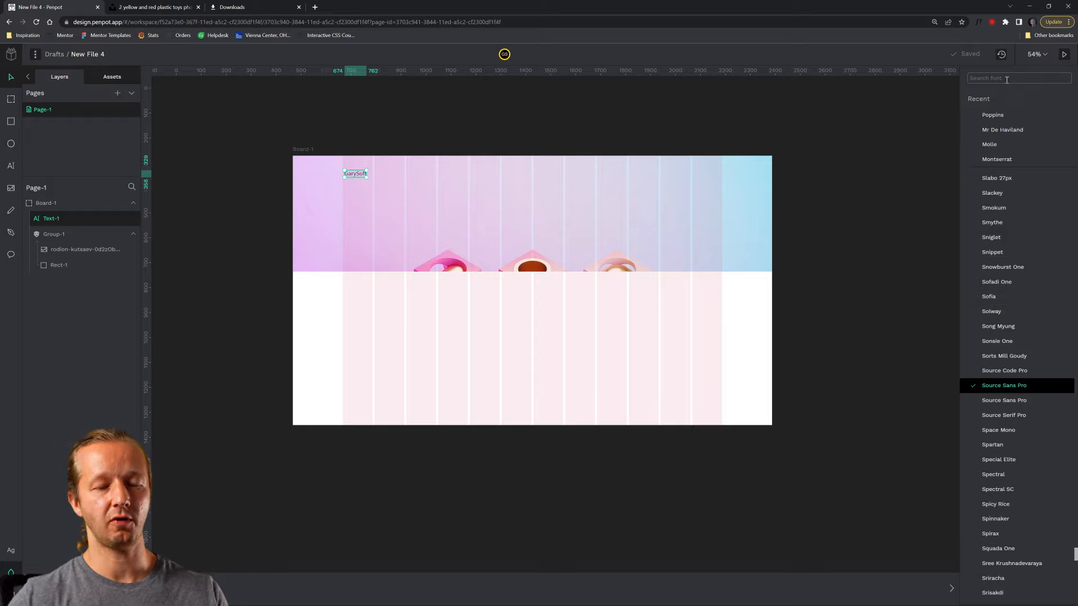
type("popp")
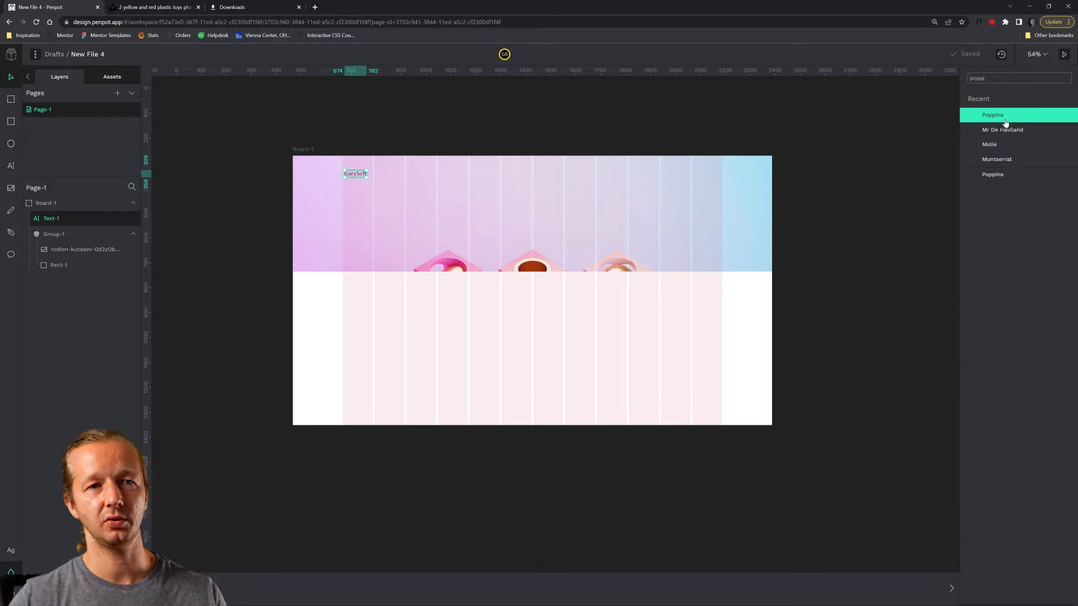
left_click(1005, 123)
left_click(1045, 330)
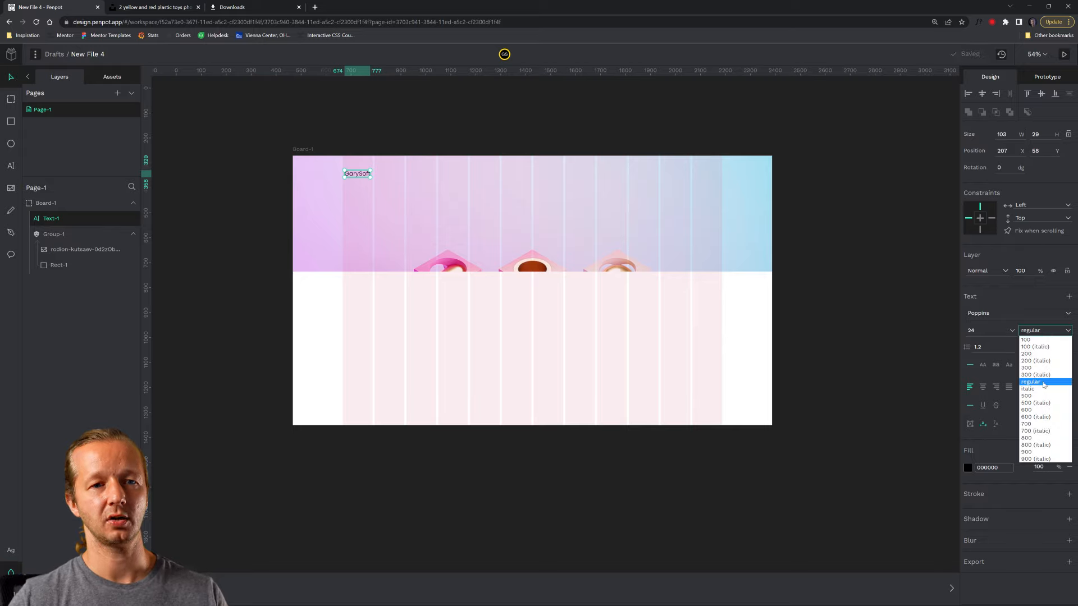
left_click(1043, 425)
left_click(426, 129)
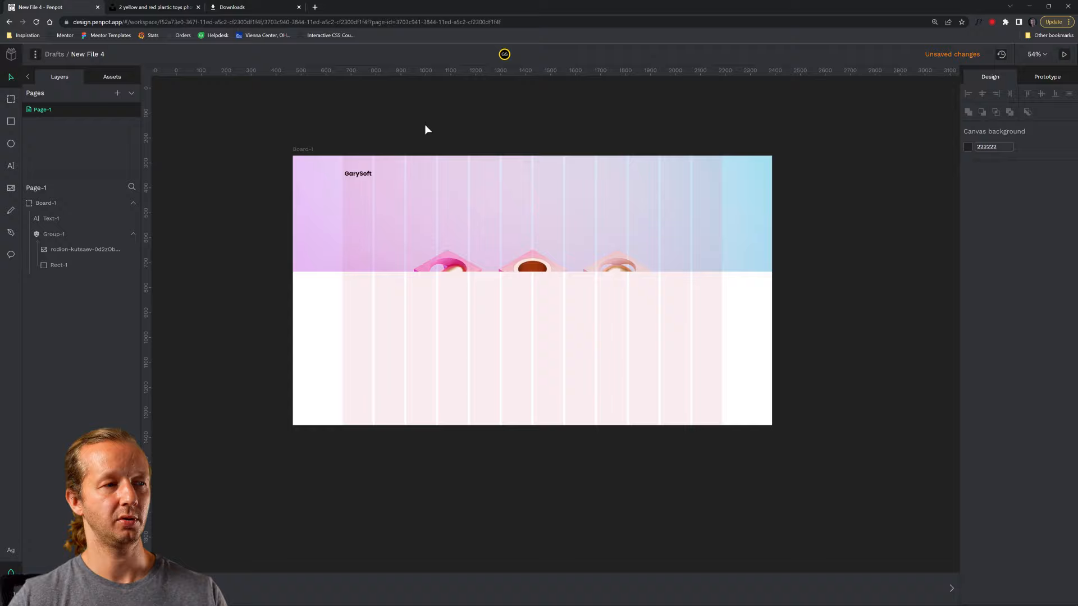
Step: Move the GarySoft text to about X 203, Y 46 and duplicate it across to about X 1094 at the same height
scroll(411, 171, "up", 3)
left_click_drag(541, 240, 467, 205)
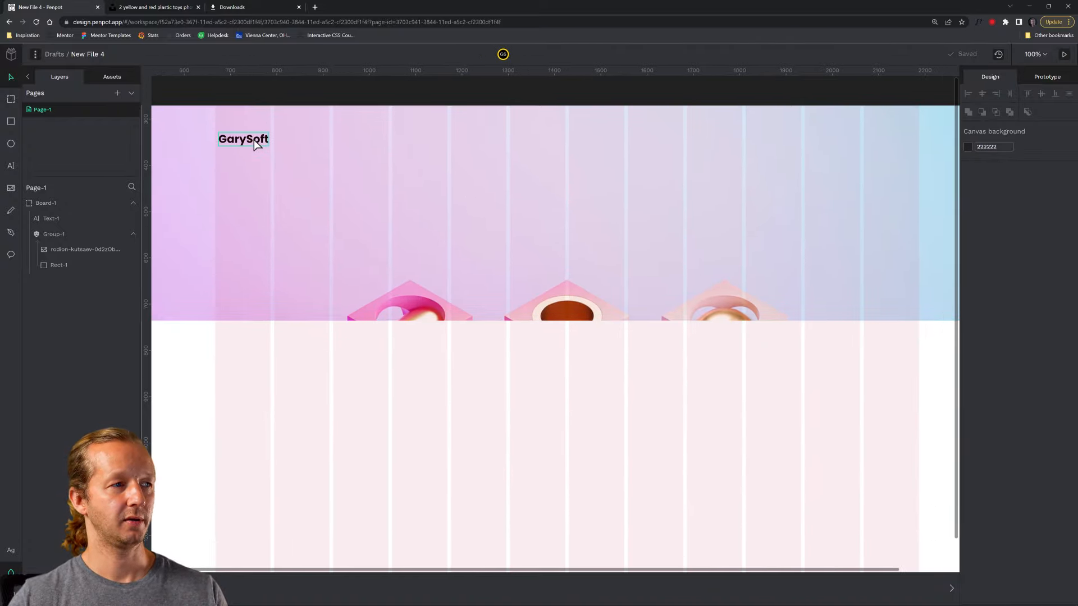
left_click_drag(254, 140, 251, 137)
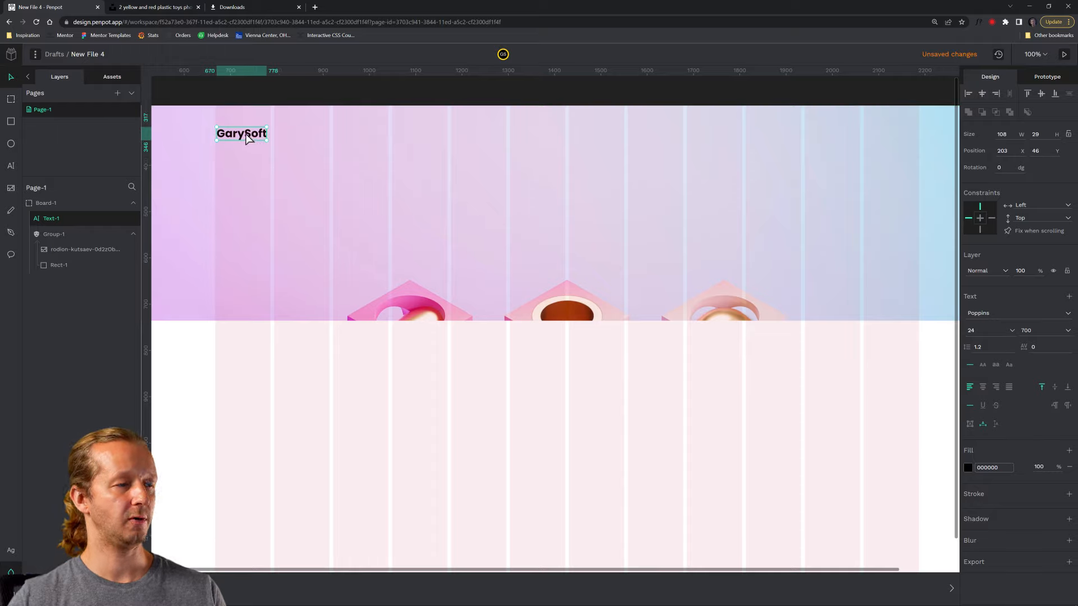
key("ctrl+d")
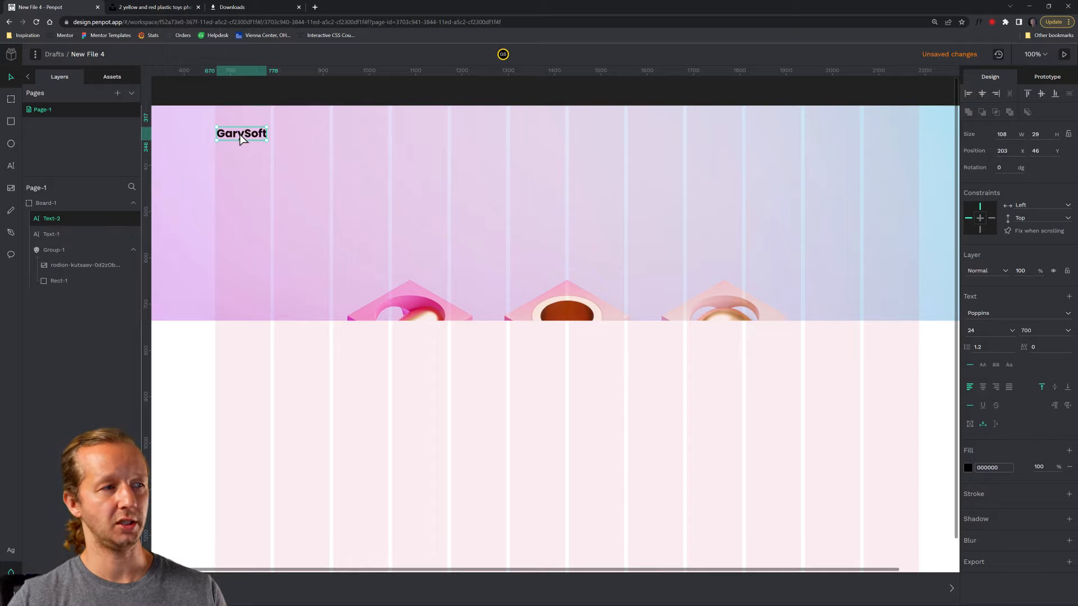
left_click_drag(241, 138, 654, 146)
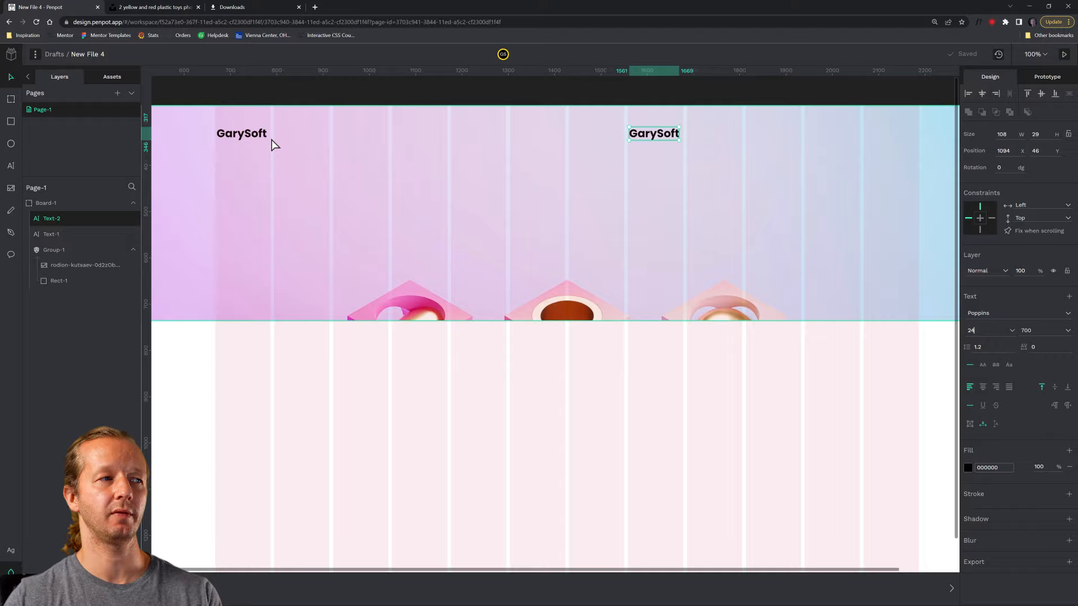
Step: Set the duplicated text's font size to 20 and its weight to regular
key("Down")
key("Down")
key("Down")
key("Down")
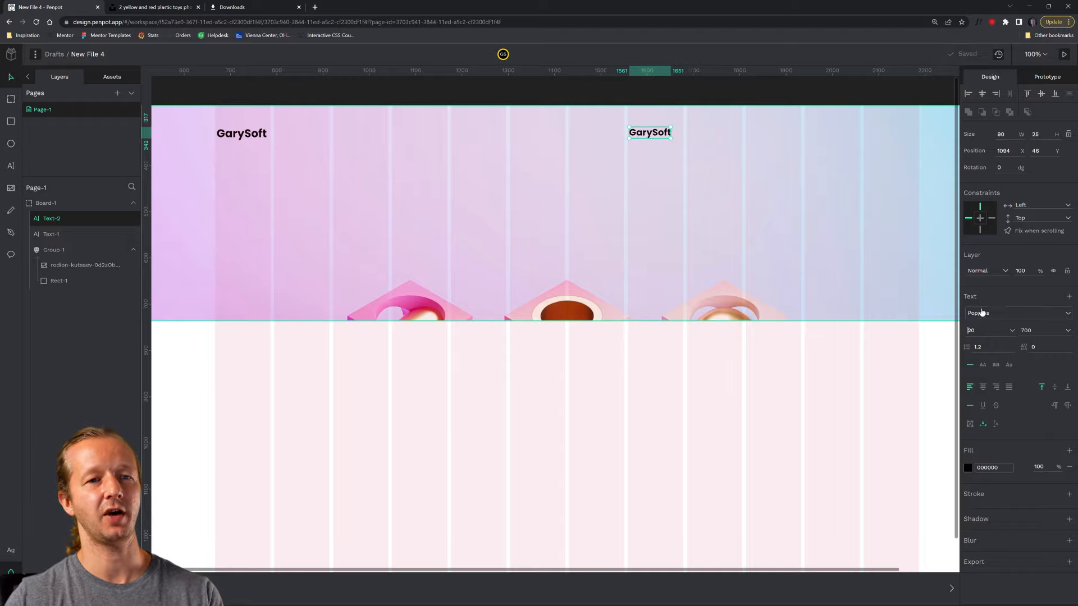
left_click(1051, 329)
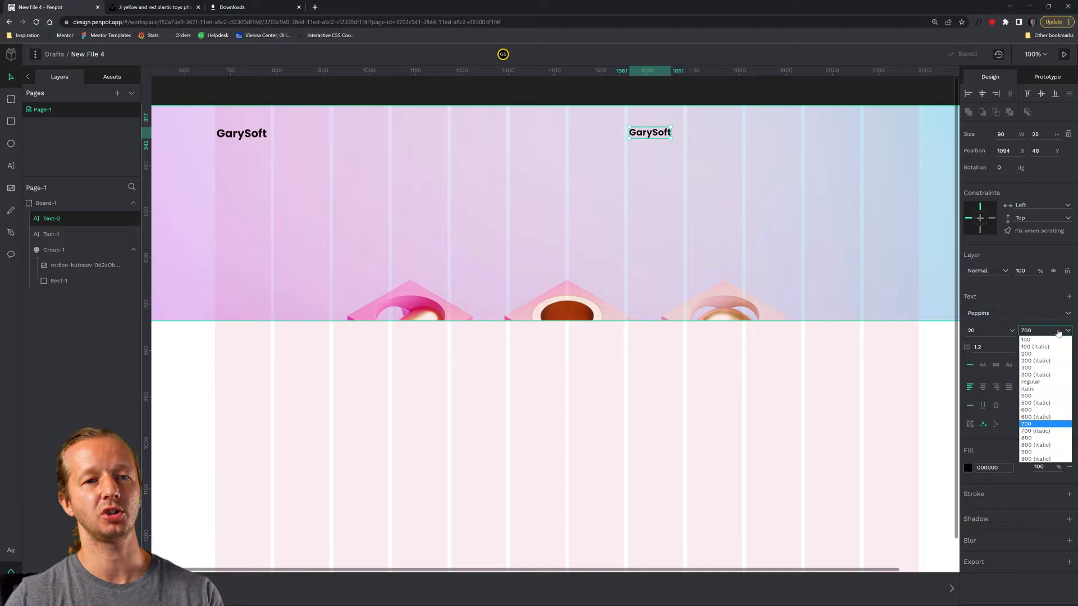
left_click(1040, 382)
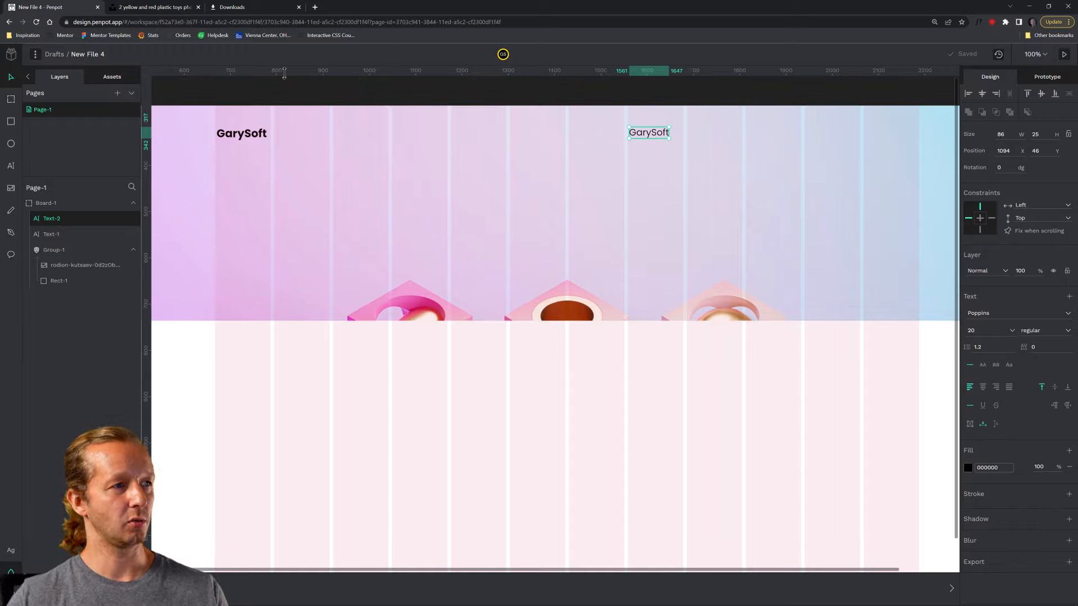
Step: Place a horizontal guide through the middle of the logo text and centre the smaller copy on it at Y 48
left_click_drag(284, 73, 288, 135)
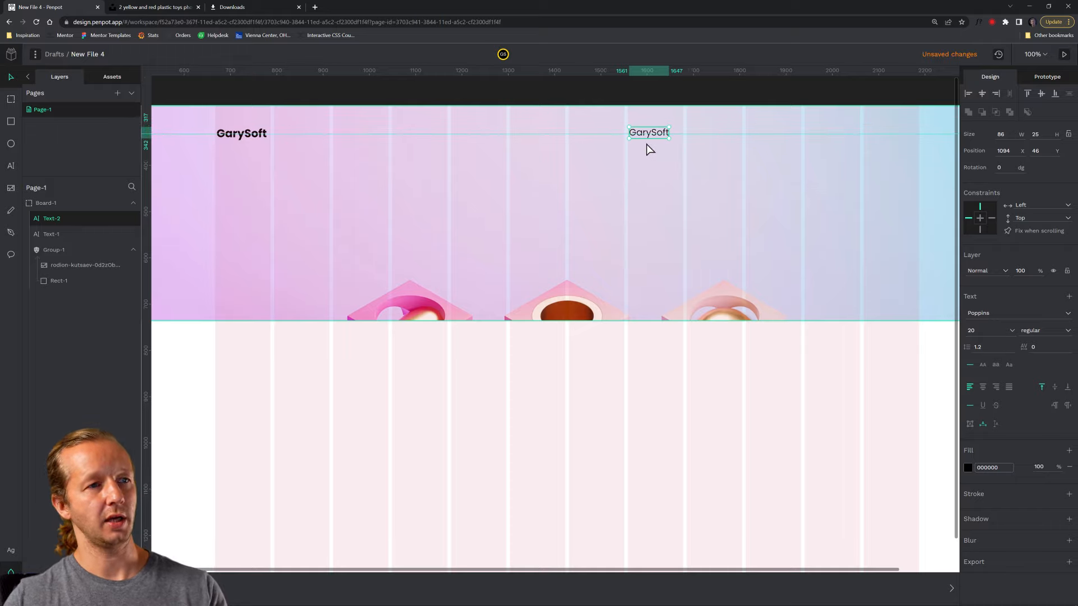
left_click_drag(649, 137, 658, 145)
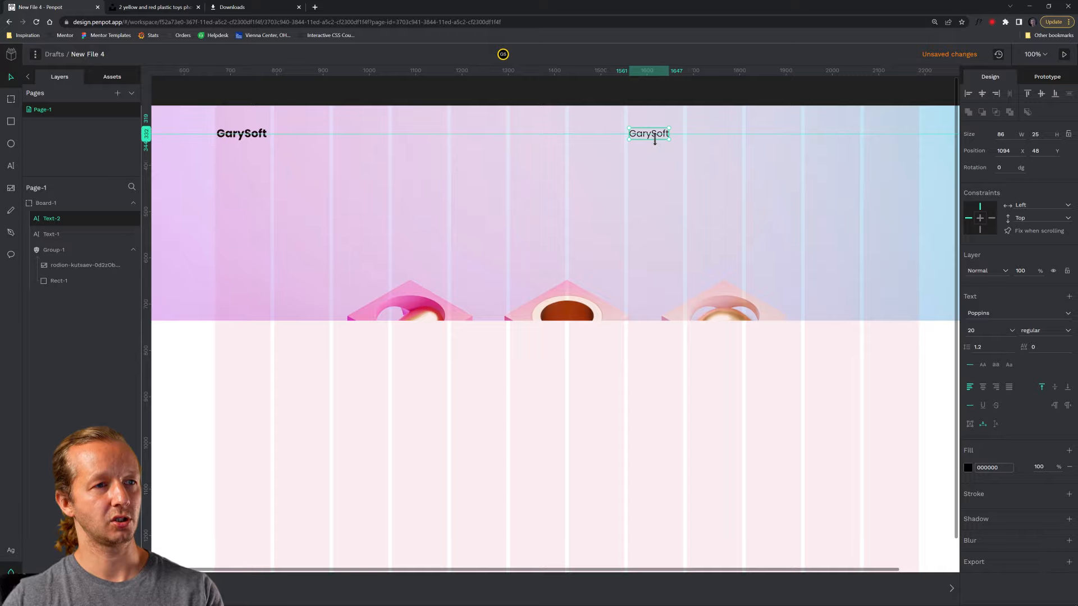
scroll(653, 138, "up", 3)
scroll(653, 139, "up", 2)
scroll(654, 139, "down", 6)
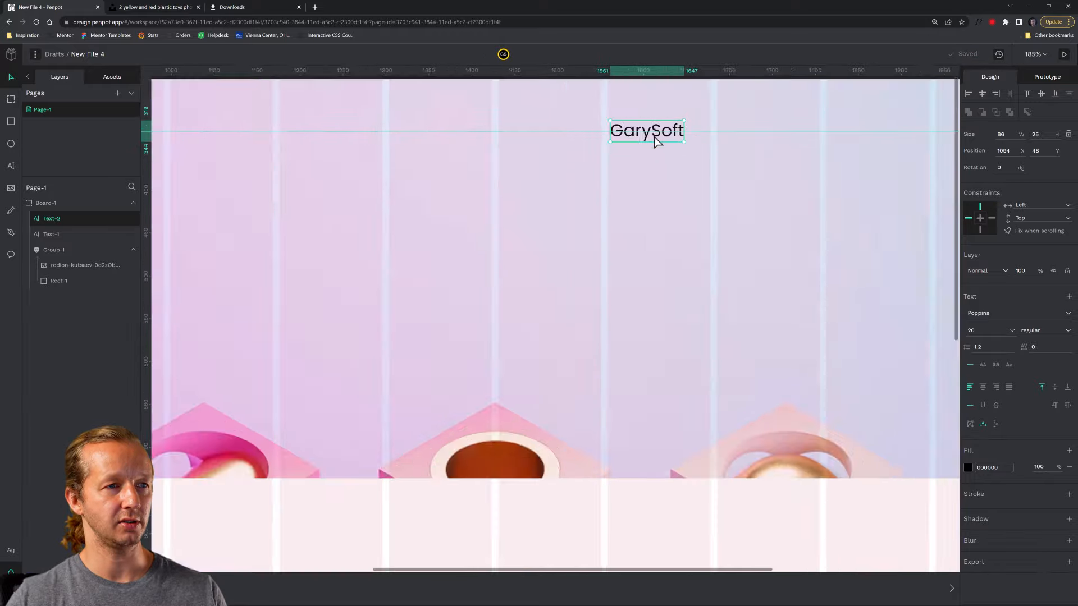
scroll(656, 139, "up", 3)
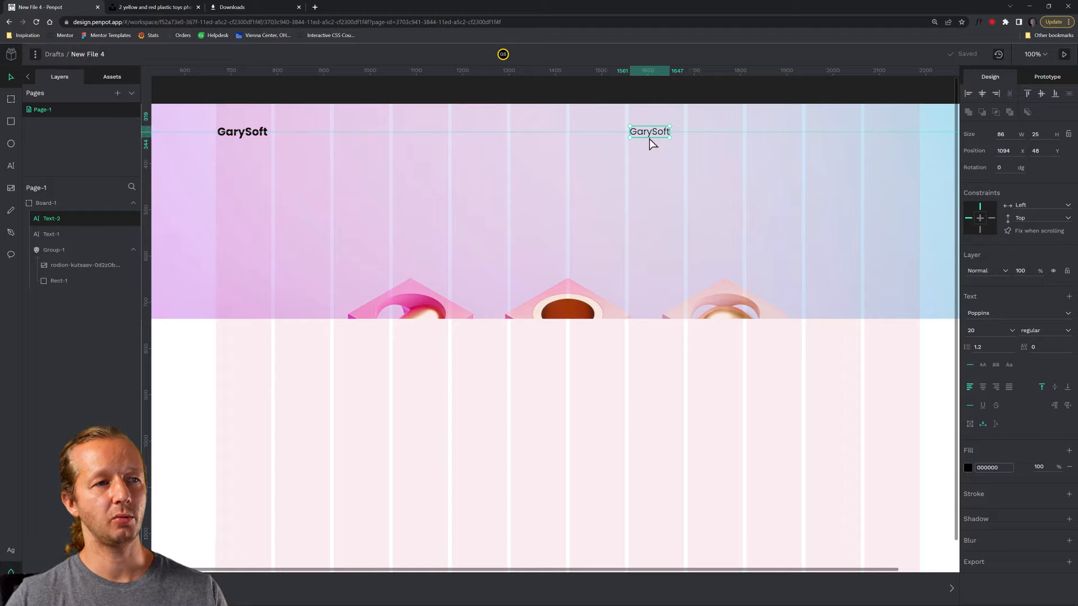
Step: Turn the smaller GarySoft text into a component
right_click(649, 139)
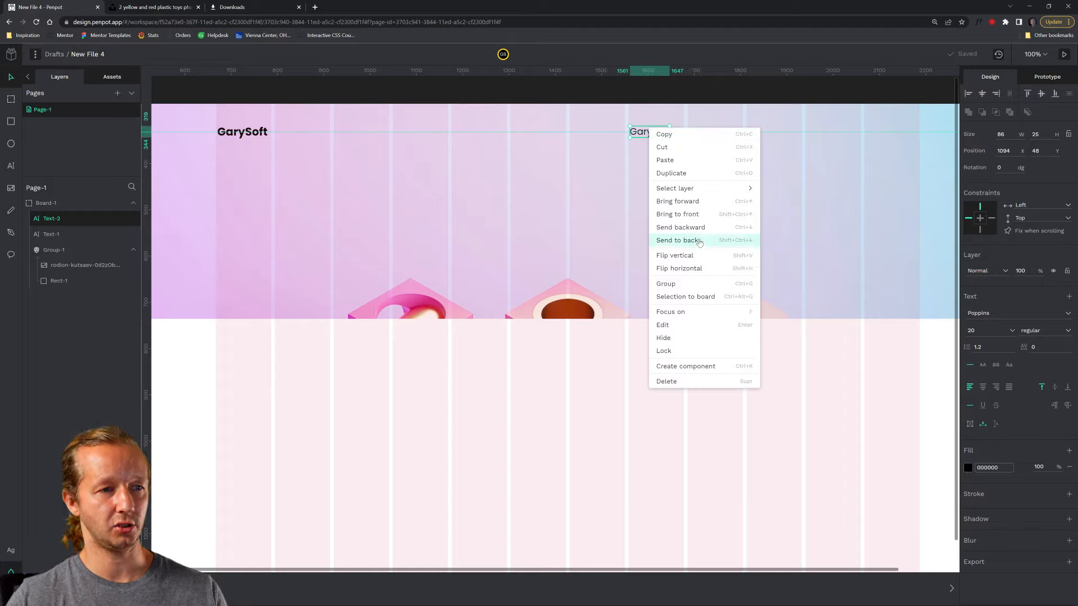
left_click(694, 371)
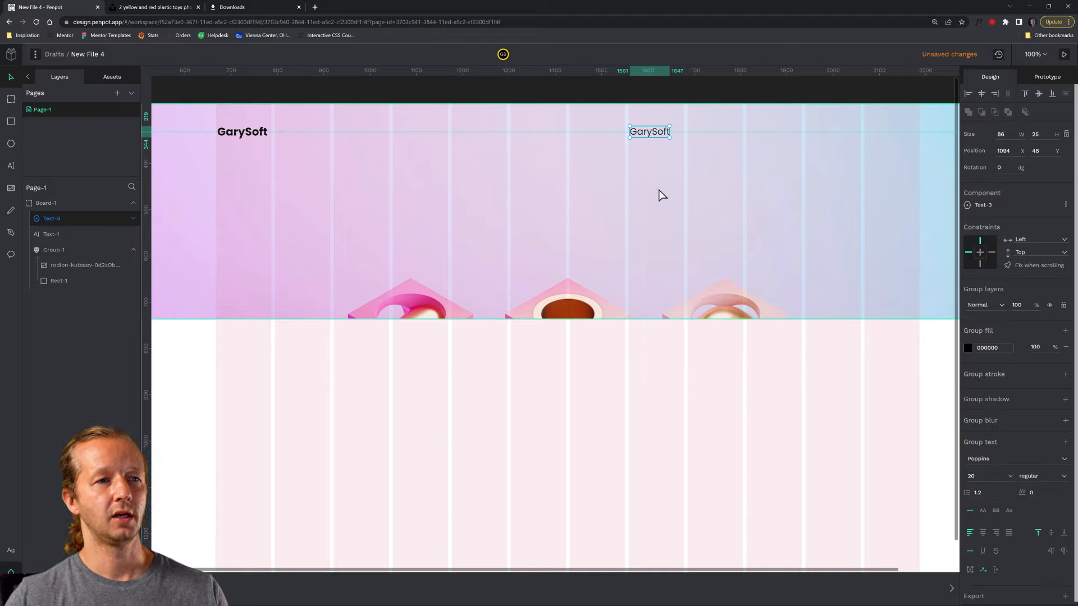
left_click(56, 235)
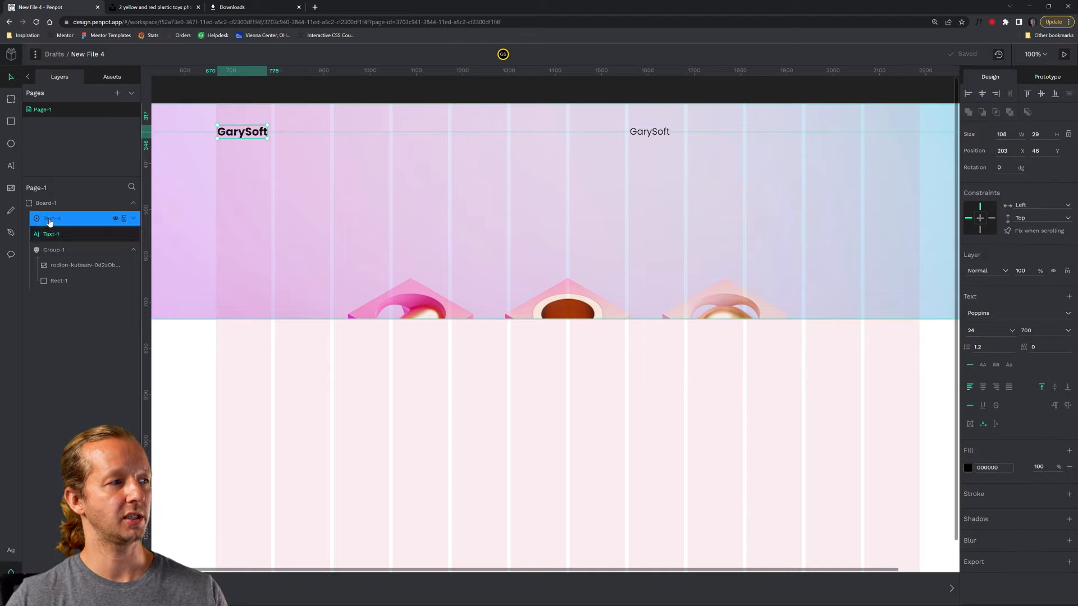
left_click(80, 219)
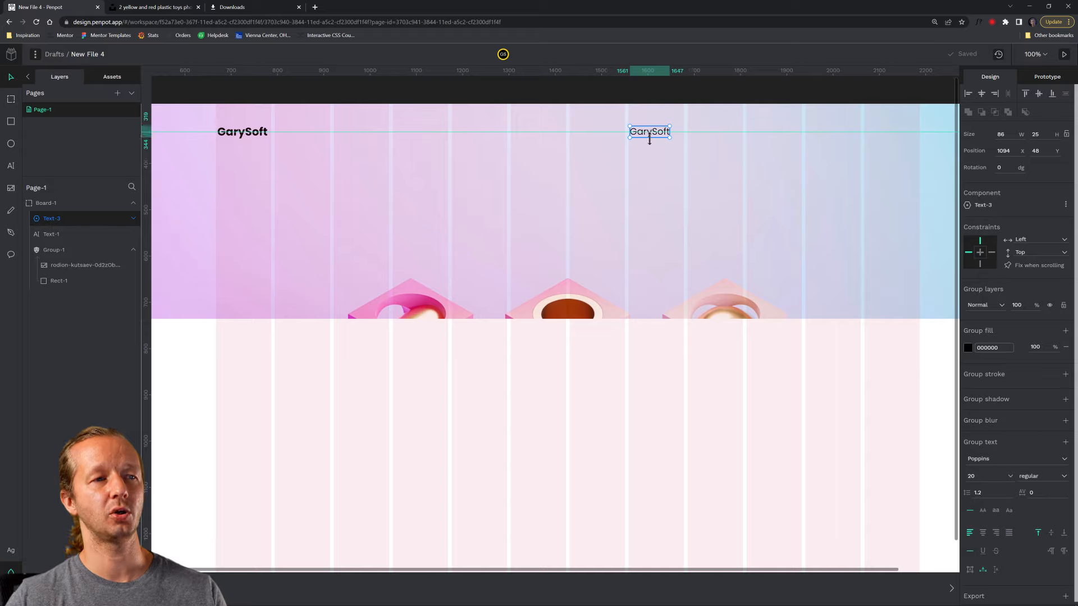
Step: Duplicate the text component and nudge the copy 50 px to the right, to X 1144
key("ctrl+d")
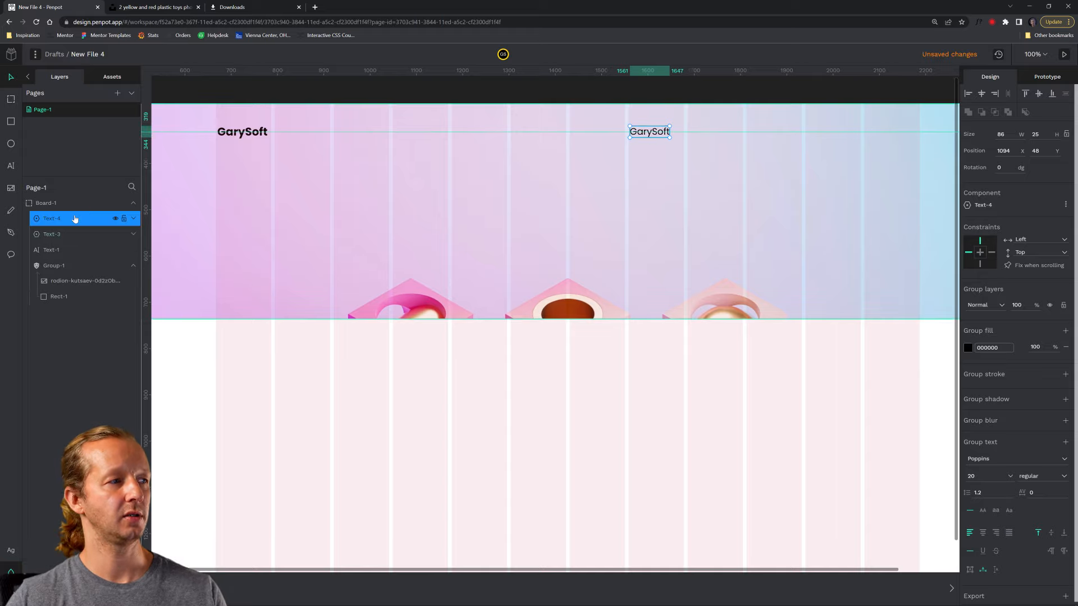
key("Right")
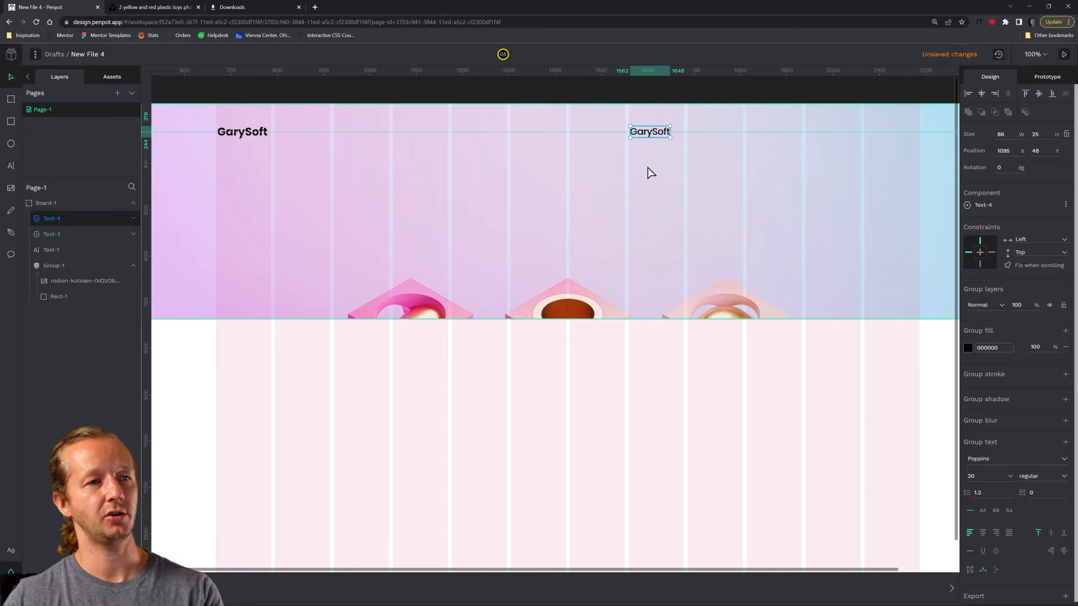
key("Right")
key("Right")
key("Right")
key("Right")
key("Right")
key("Right")
key("Right")
key("Right")
key("Right")
key("Right")
key("Right")
key("Right")
key("Right")
key("Right")
key("Right")
key("Right")
key("Right")
key("Right")
key("Right")
key("Right")
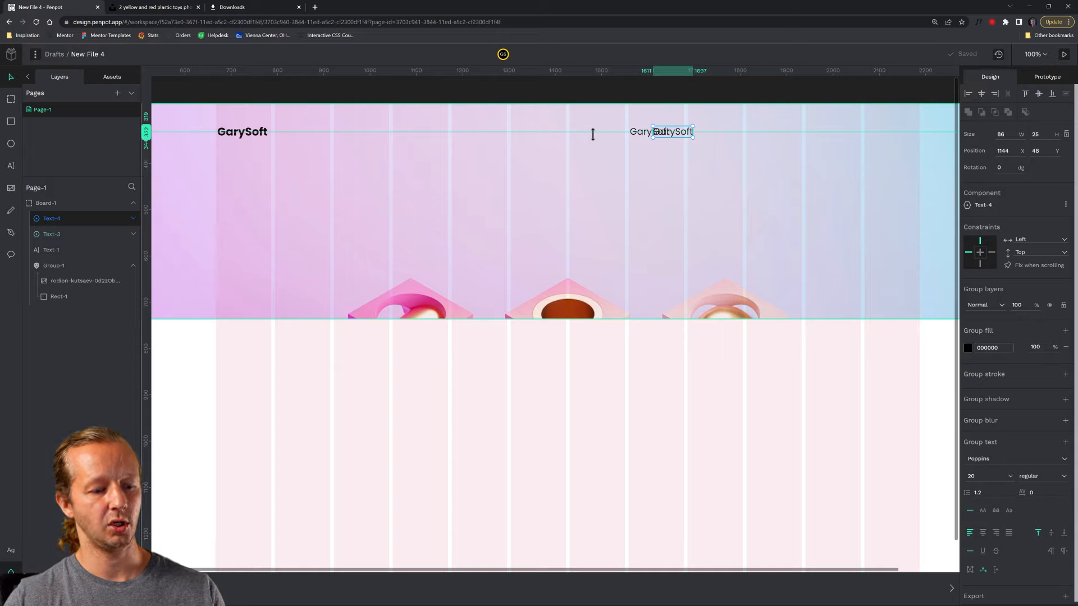
Step: Hide the rulers and move the component copy right to X 1230, clear of the original
key("ctrl+shift+r")
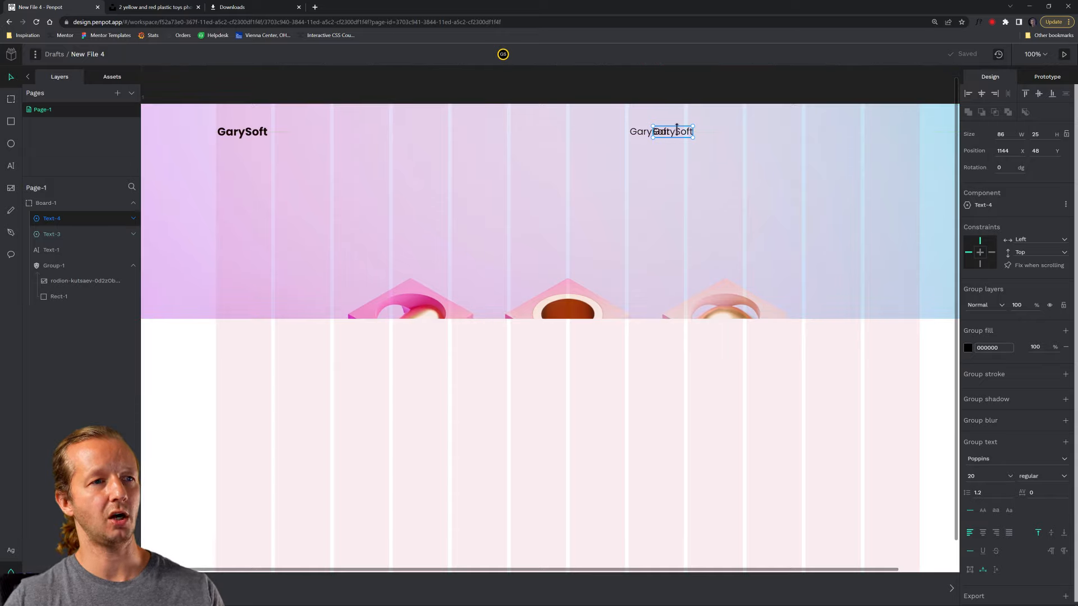
left_click_drag(683, 137, 720, 136)
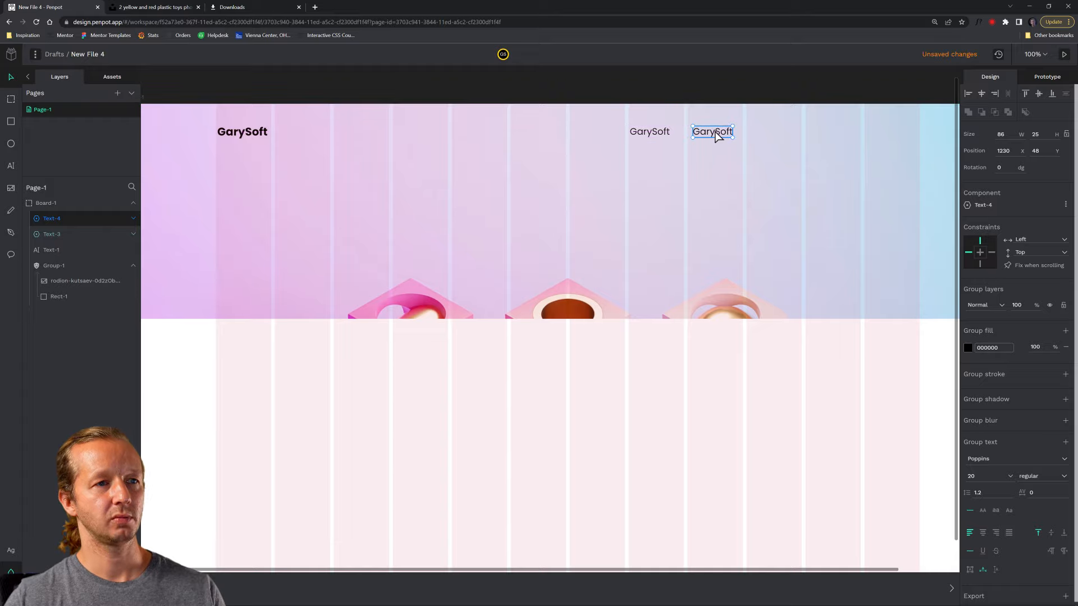
Step: Change the text of the original smaller GarySoft component, the first navigation link, to Home
double_click(661, 136)
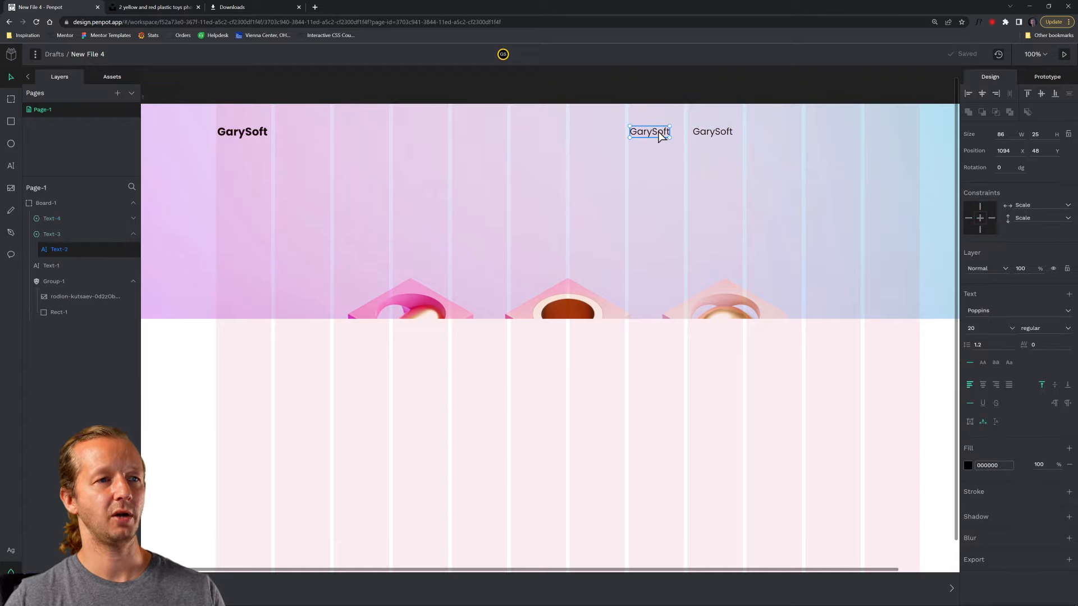
double_click(649, 134)
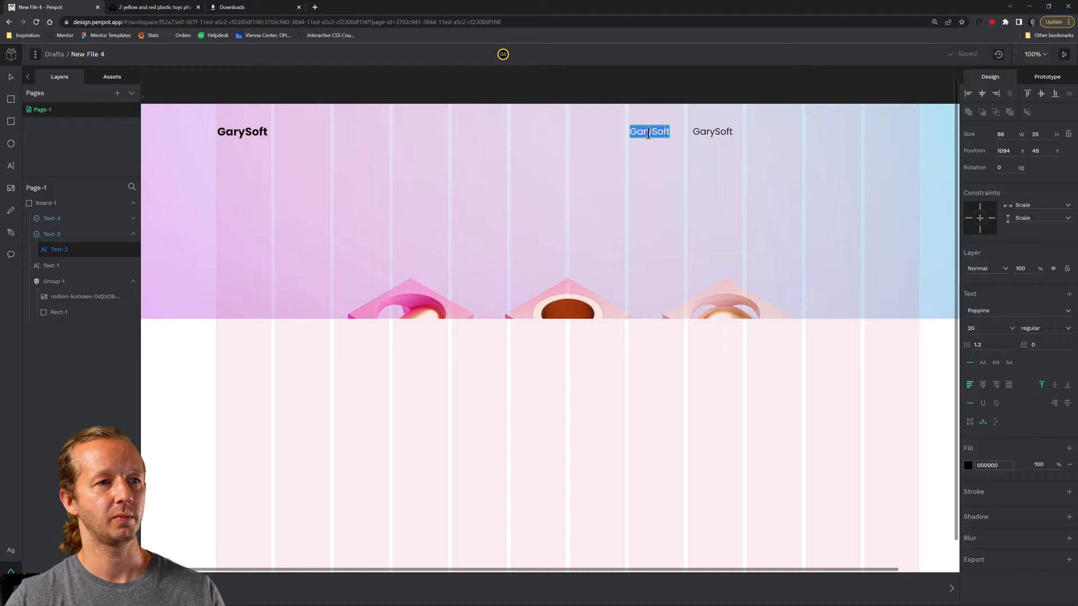
type("Home")
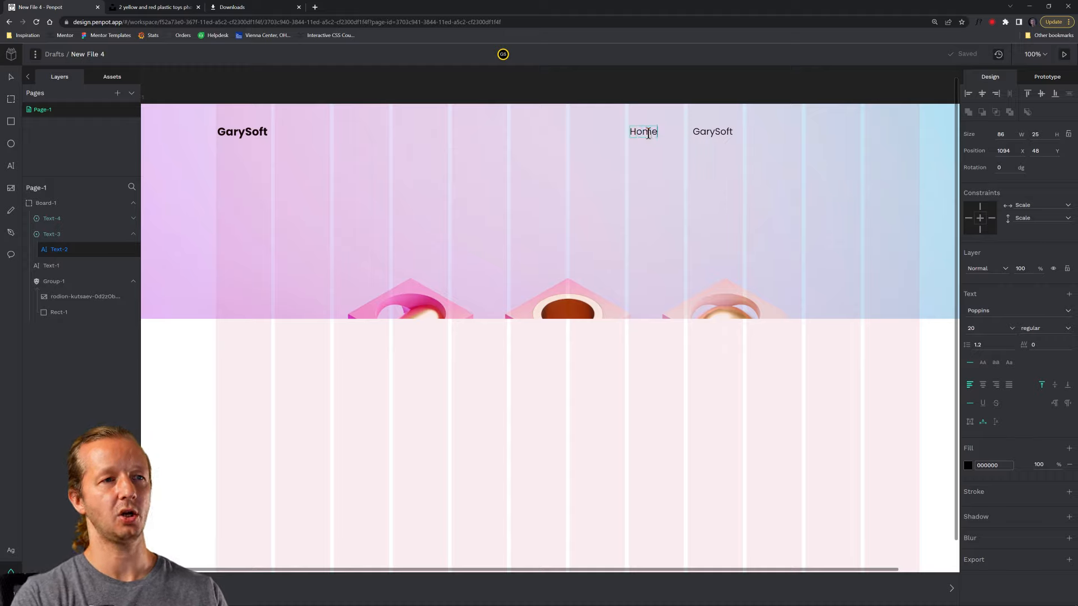
left_click(679, 90)
Step: Change the text of the component copy at X 1230 to Case Studies
double_click(709, 134)
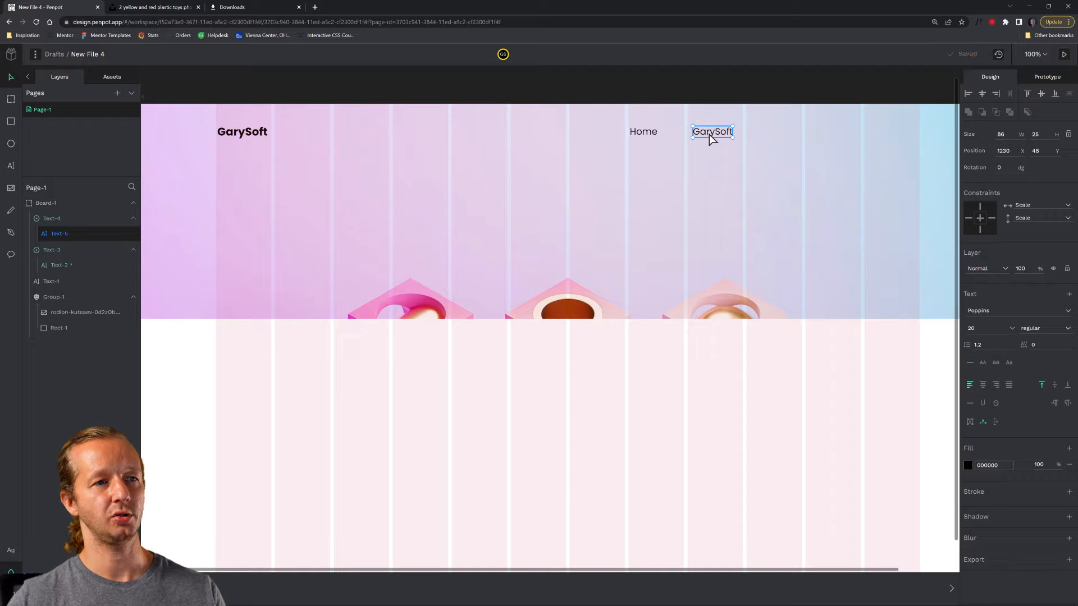
double_click(720, 135)
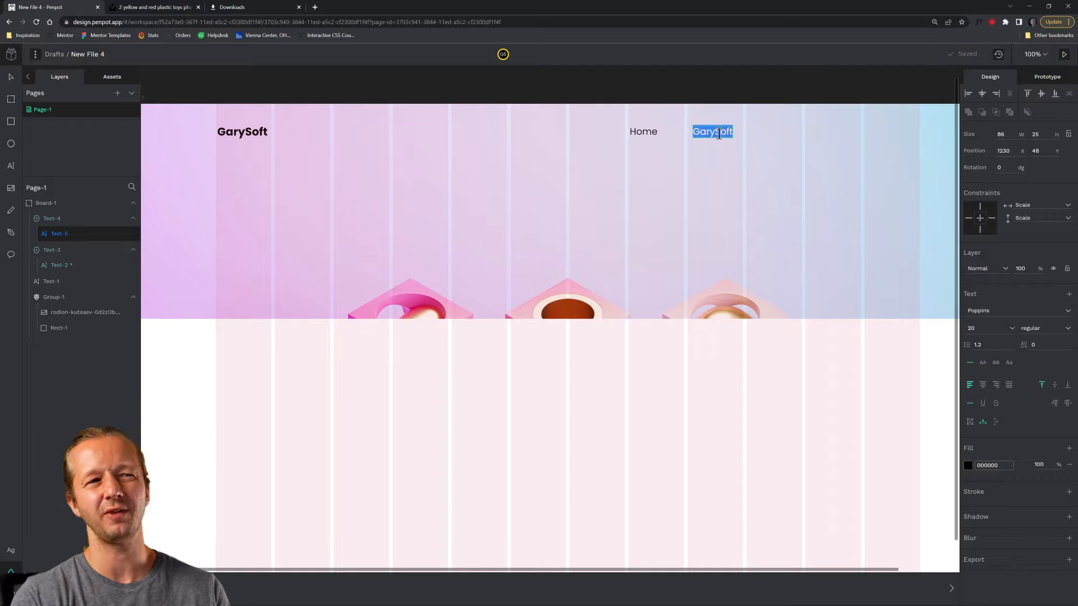
type("Case Studies")
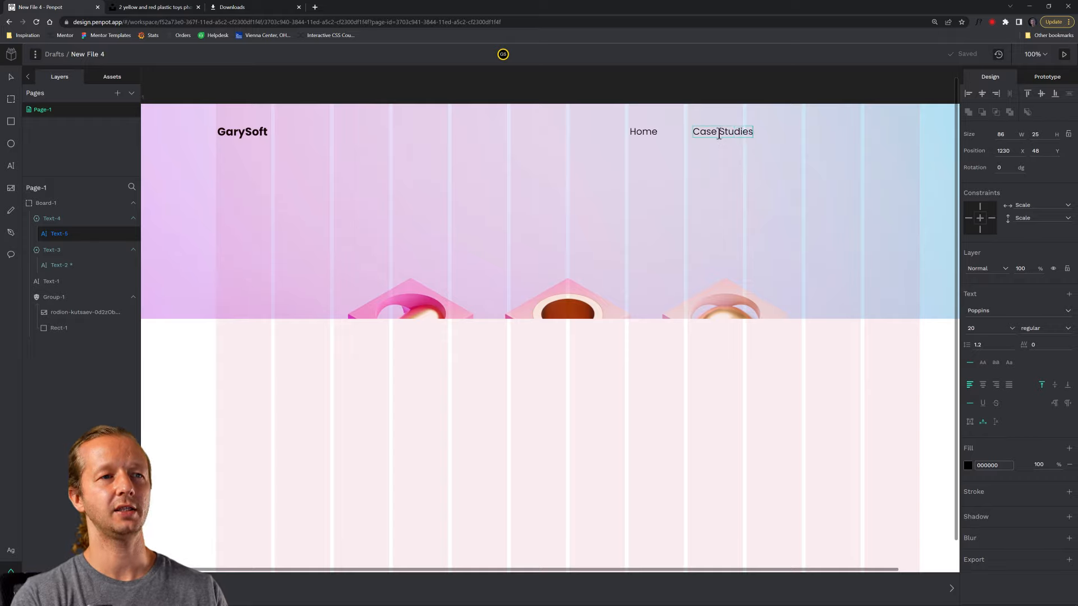
key("Escape")
left_click(726, 88)
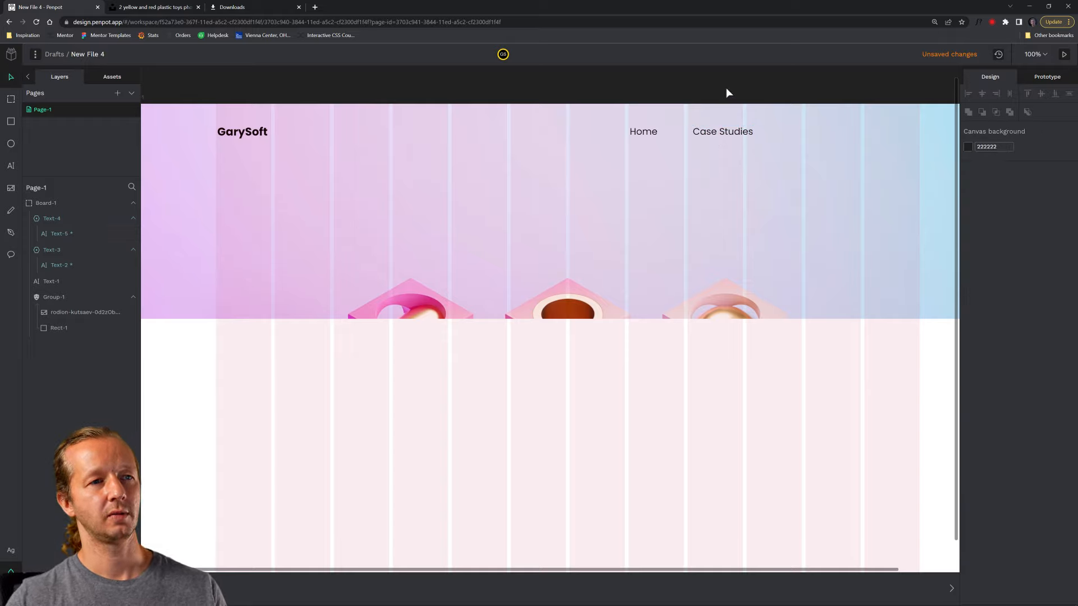
Step: Try setting the Home link's font size to 24 and updating its main component
left_click(643, 136)
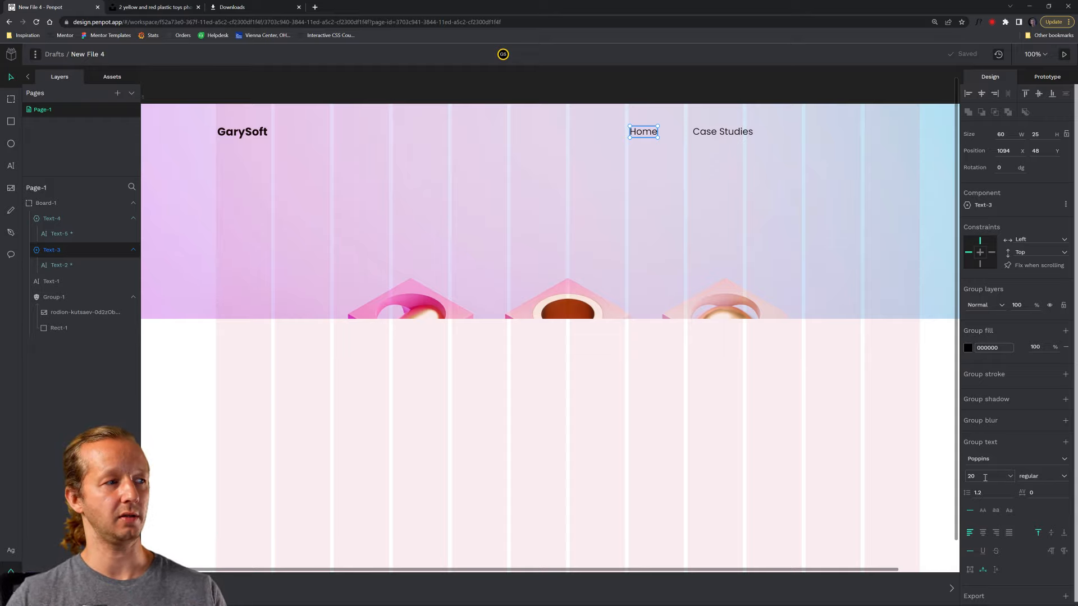
left_click_drag(985, 478, 965, 480)
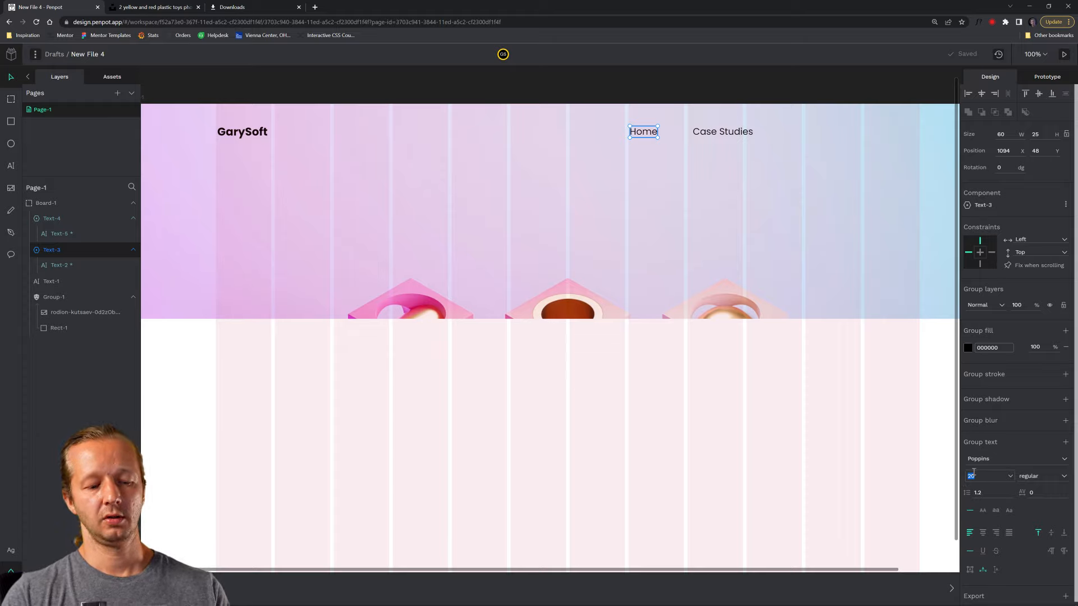
key("Return")
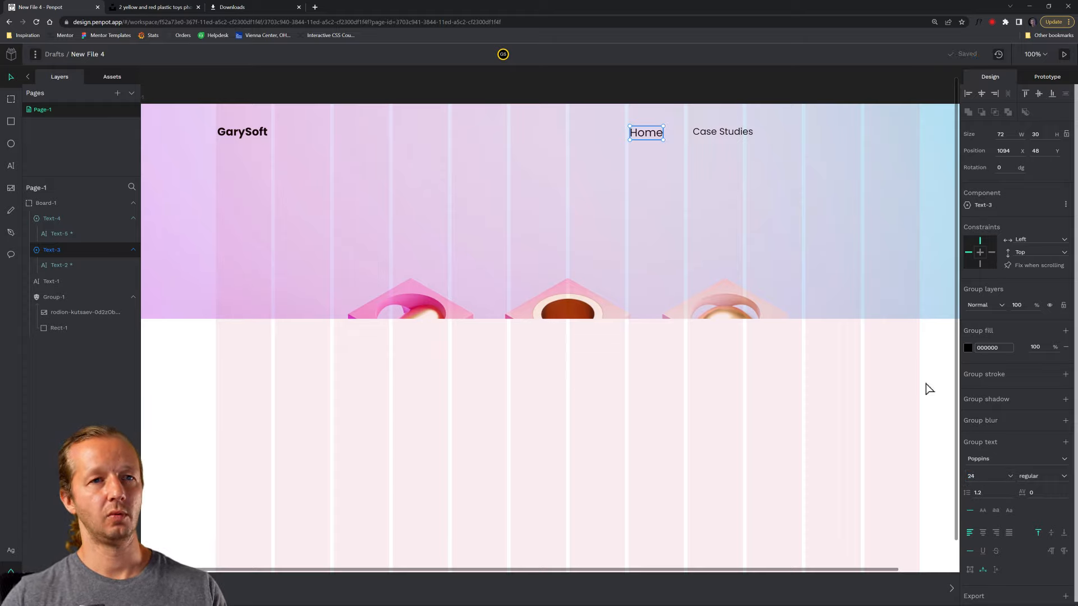
left_click(669, 90)
right_click(650, 133)
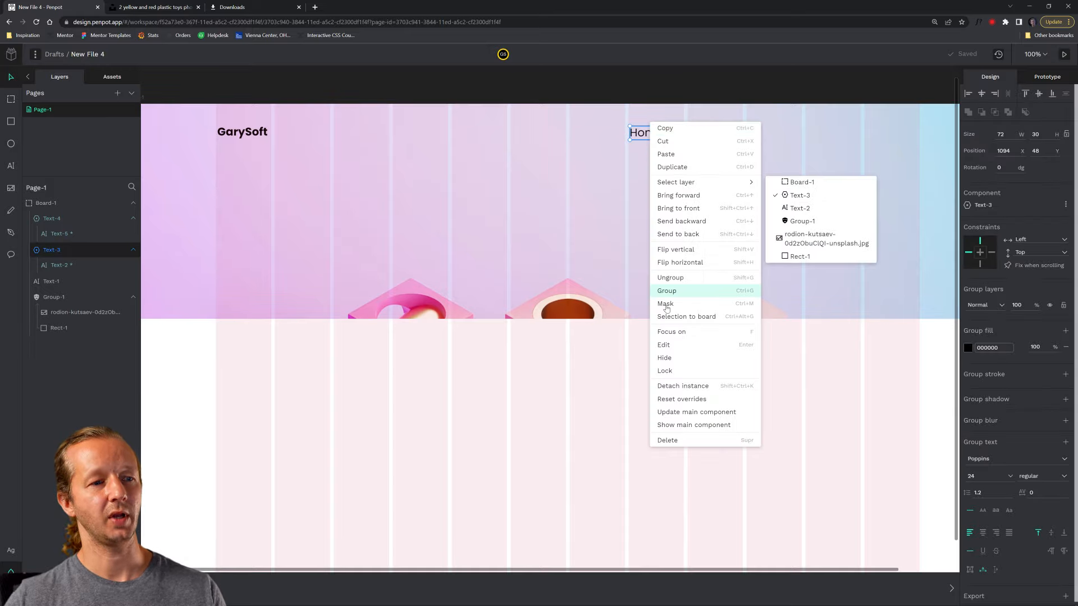
left_click(685, 414)
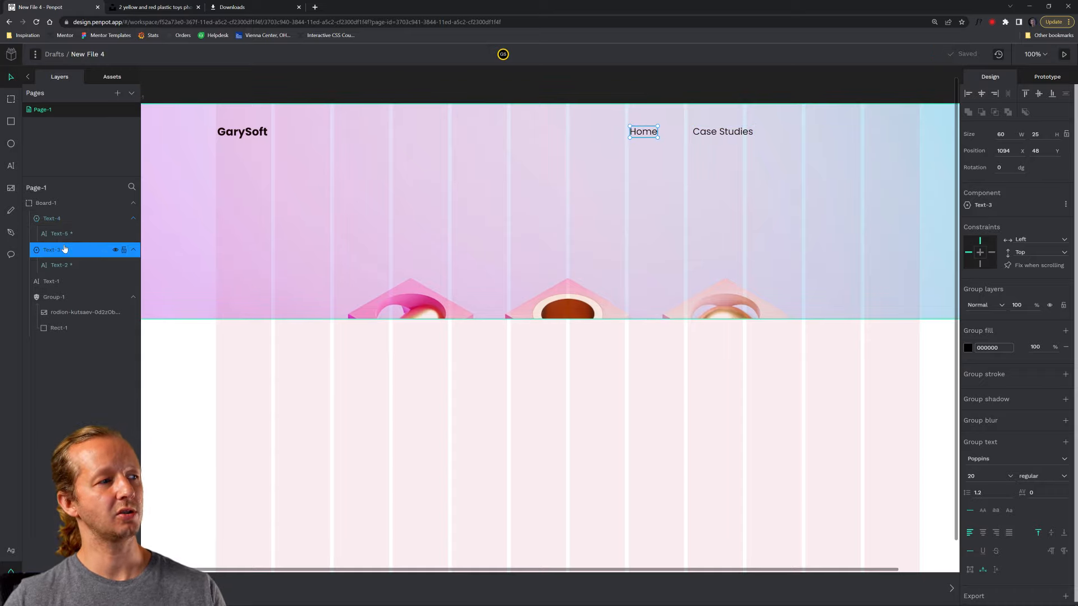
Step: Undo the text changes on both navigation links
left_click(59, 265)
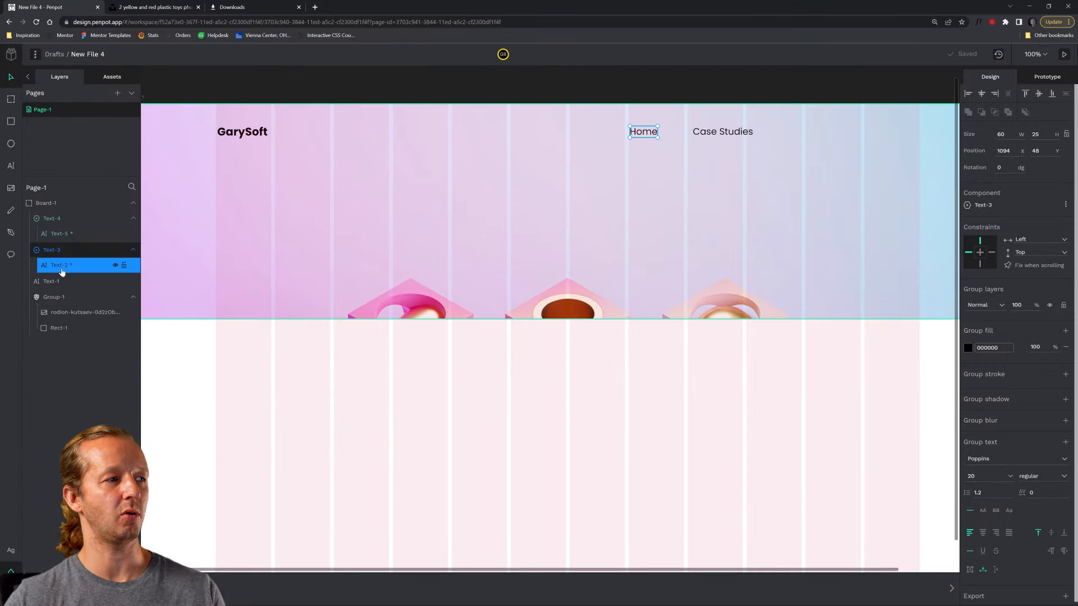
left_click(55, 250)
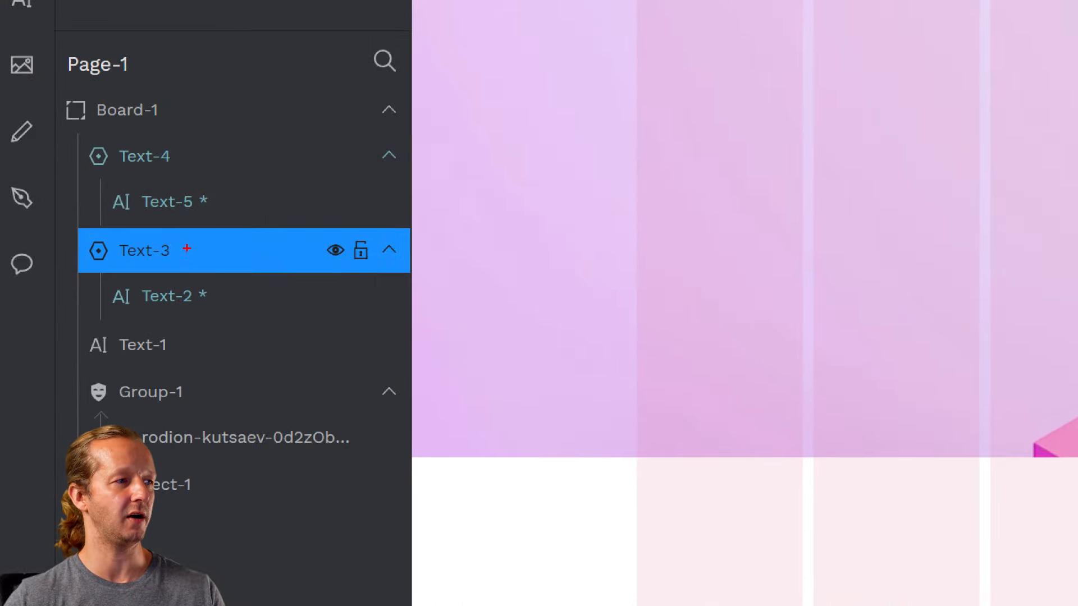
mouse_move(194, 239)
left_mouse_down()
mouse_move(77, 241)
mouse_move(190, 261)
mouse_move(228, 236)
left_mouse_up()
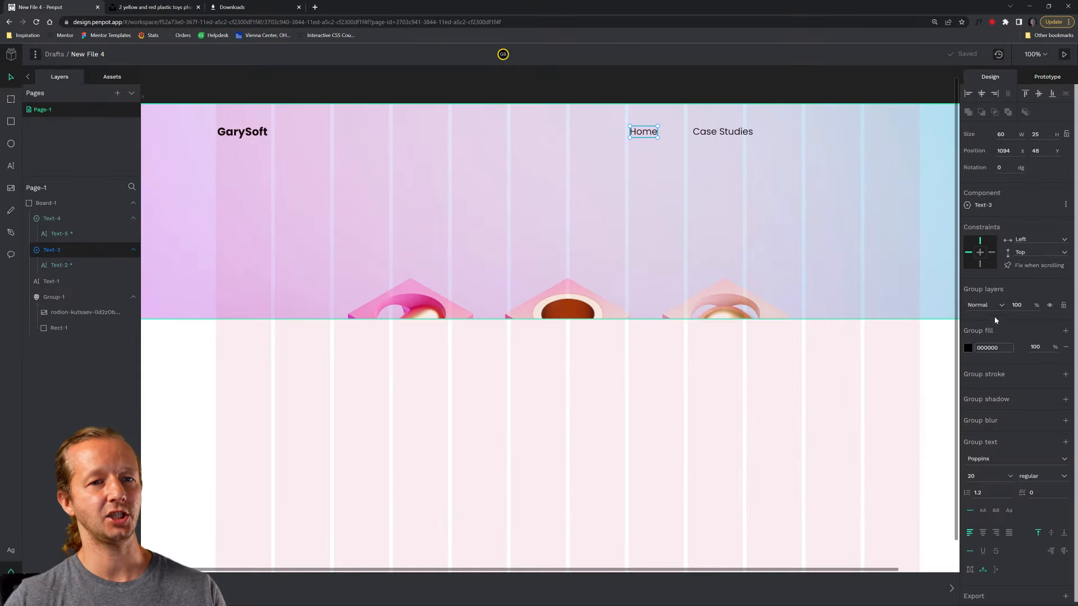
key("ctrl+z")
key("ctrl+z")
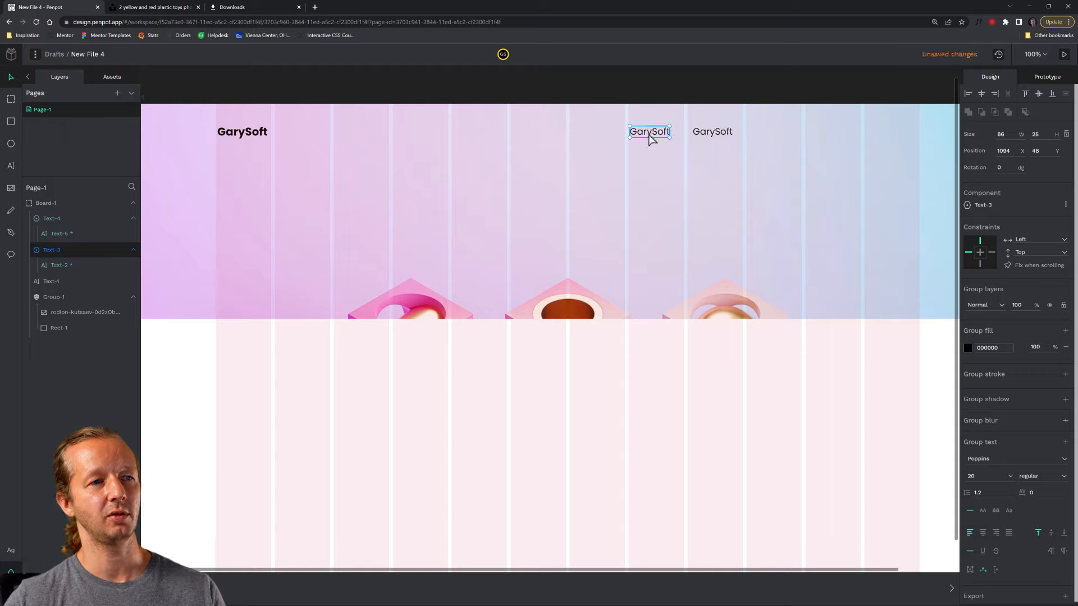
Step: Replace the first navigation link's GarySoft text with Home
double_click(649, 137)
double_click(649, 137)
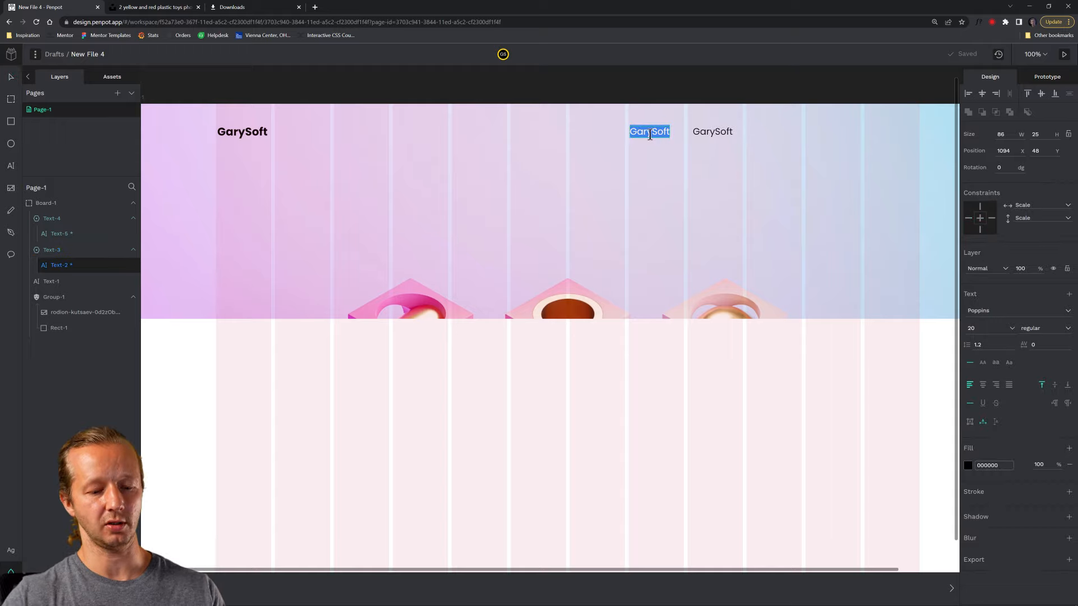
type("Home")
key("Escape")
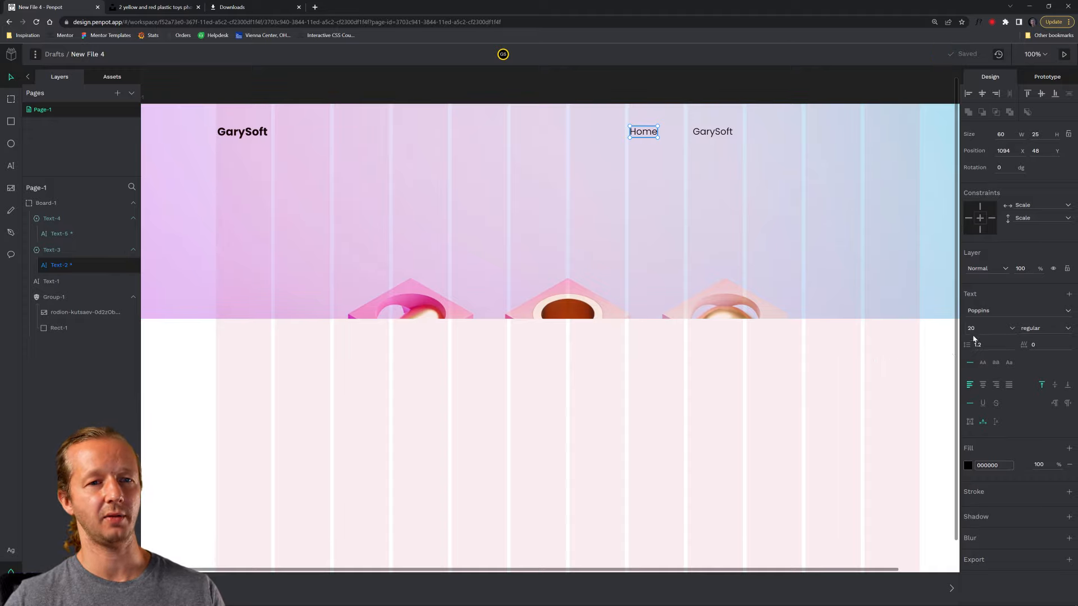
Step: Try a font size of 24 on the text inside the Home component
type("24")
key("Return")
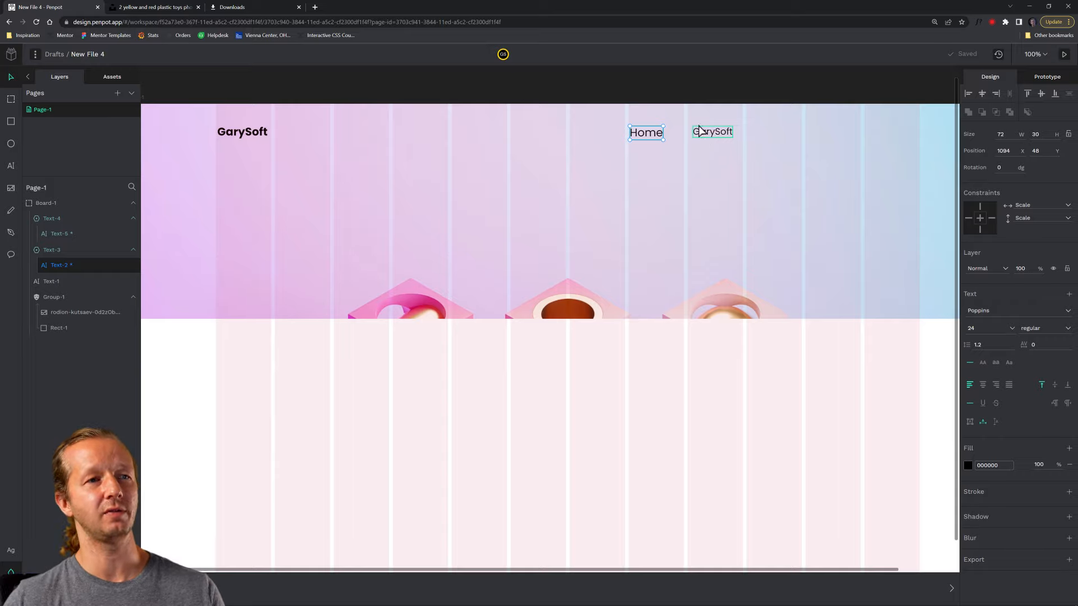
left_click(681, 101)
Step: Move the second navigation link left to X 1217 and change its text to Case Studies
left_click(712, 137)
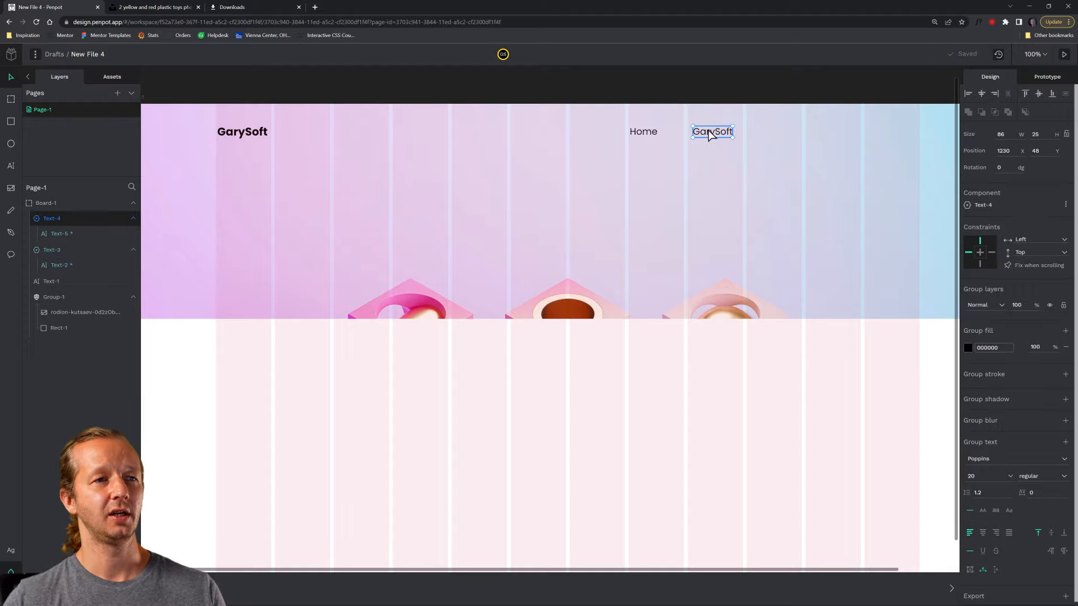
left_click_drag(711, 137, 705, 137)
double_click(704, 136)
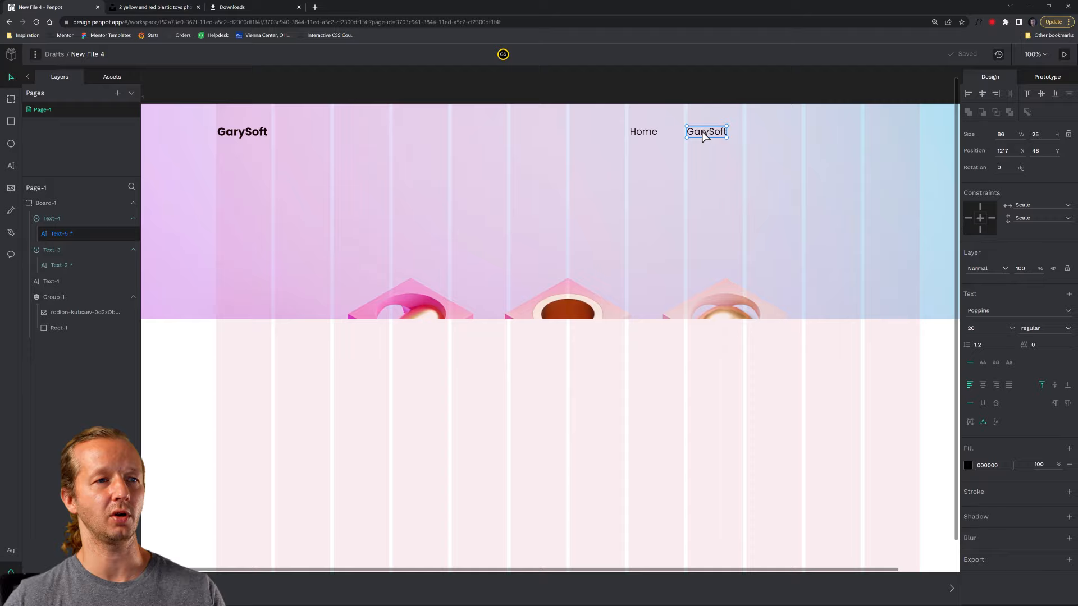
left_click(711, 137)
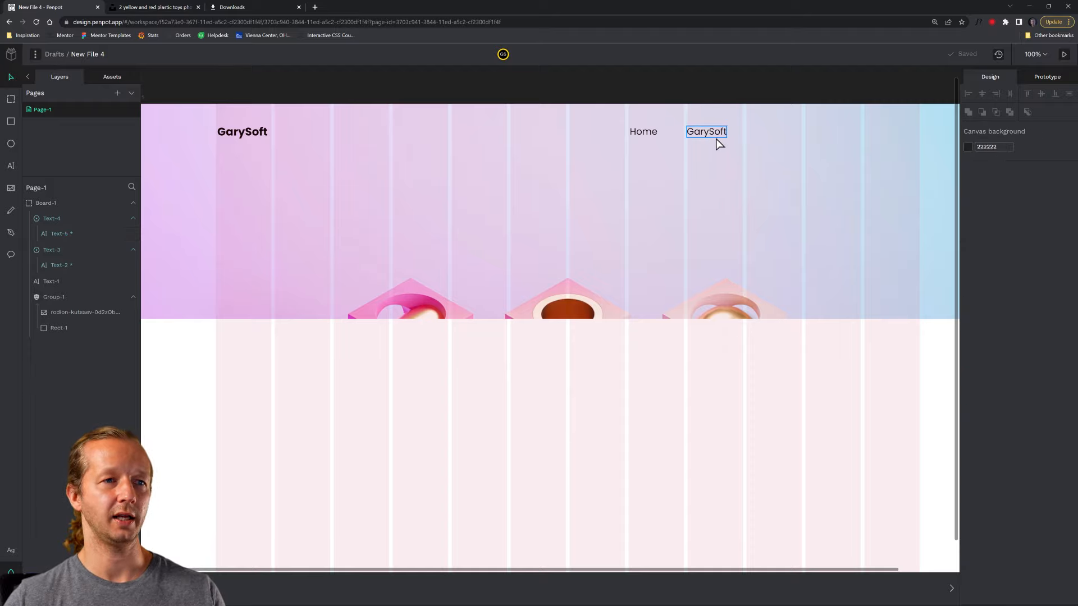
double_click(711, 137)
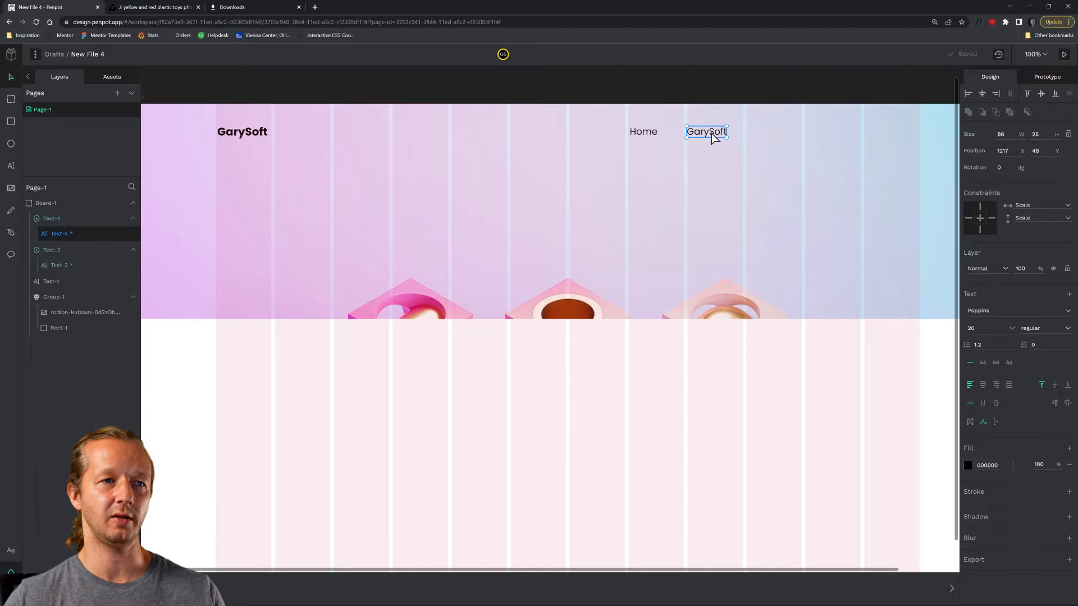
double_click(711, 137)
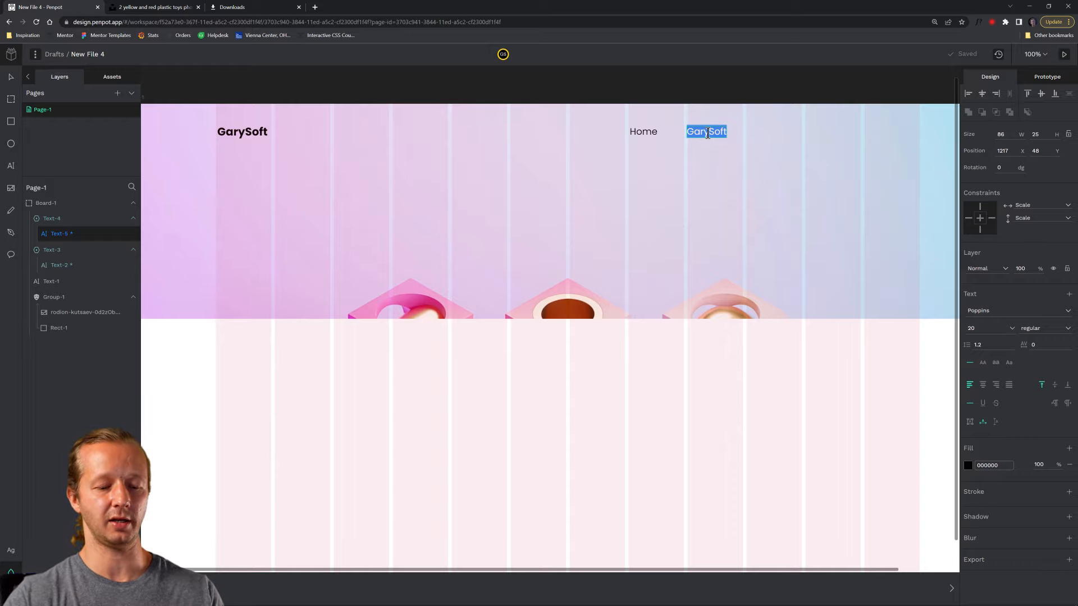
type("Case Studies")
key("Escape")
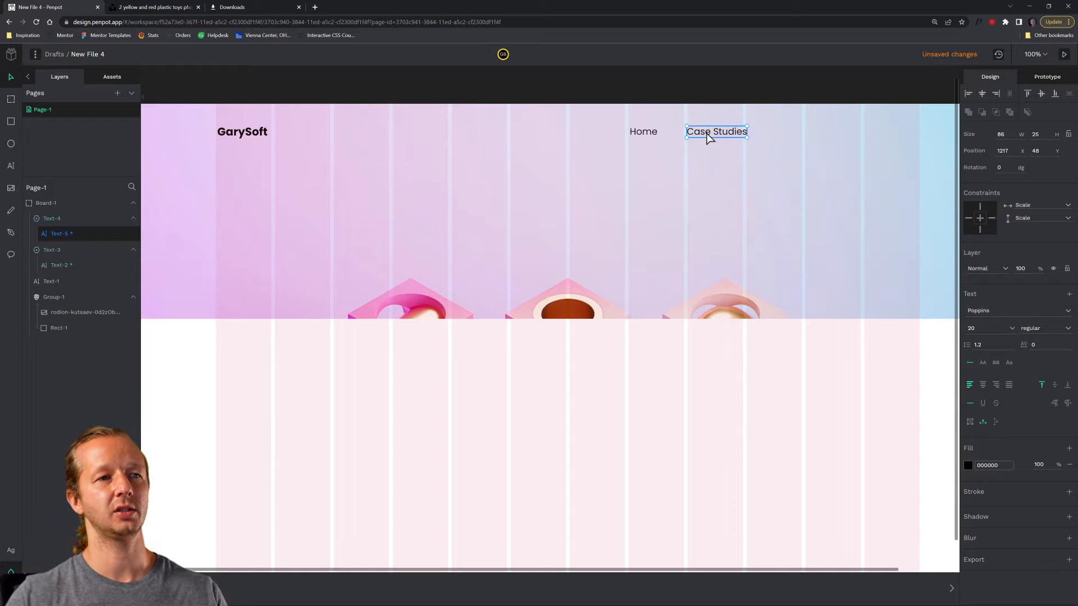
key("ctrl+d")
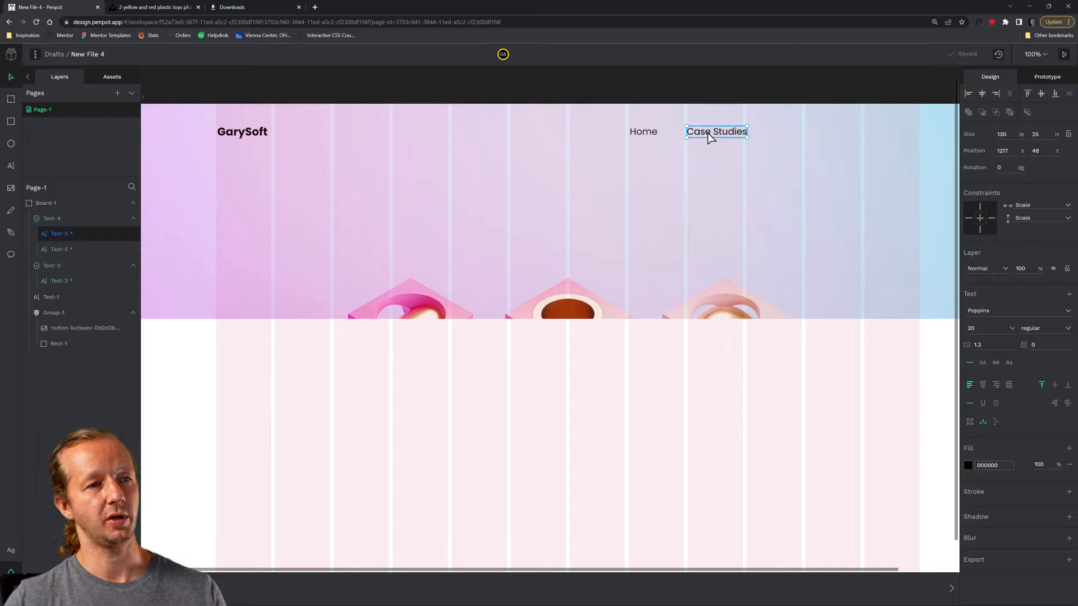
left_click_drag(709, 136, 728, 137)
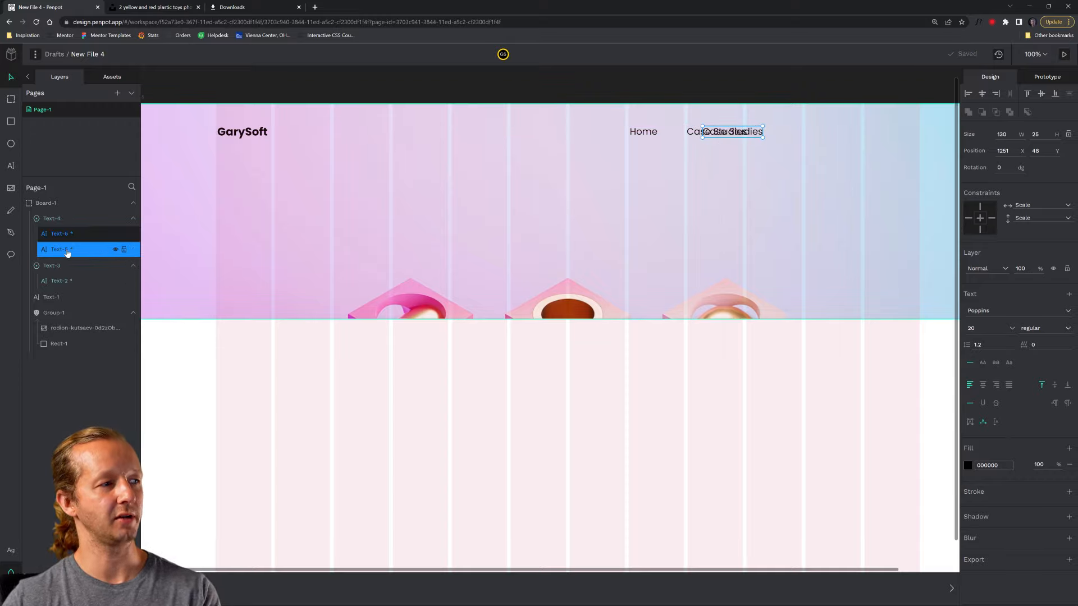
key("Delete")
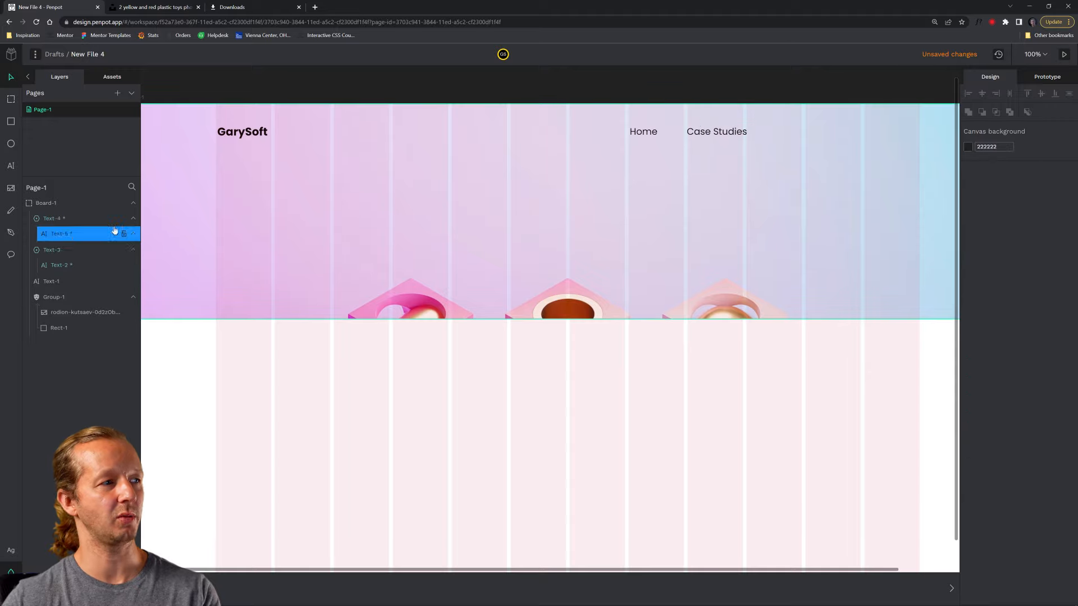
Step: Duplicate the whole Case Studies component and move the copy right to X 1410
left_click(79, 218)
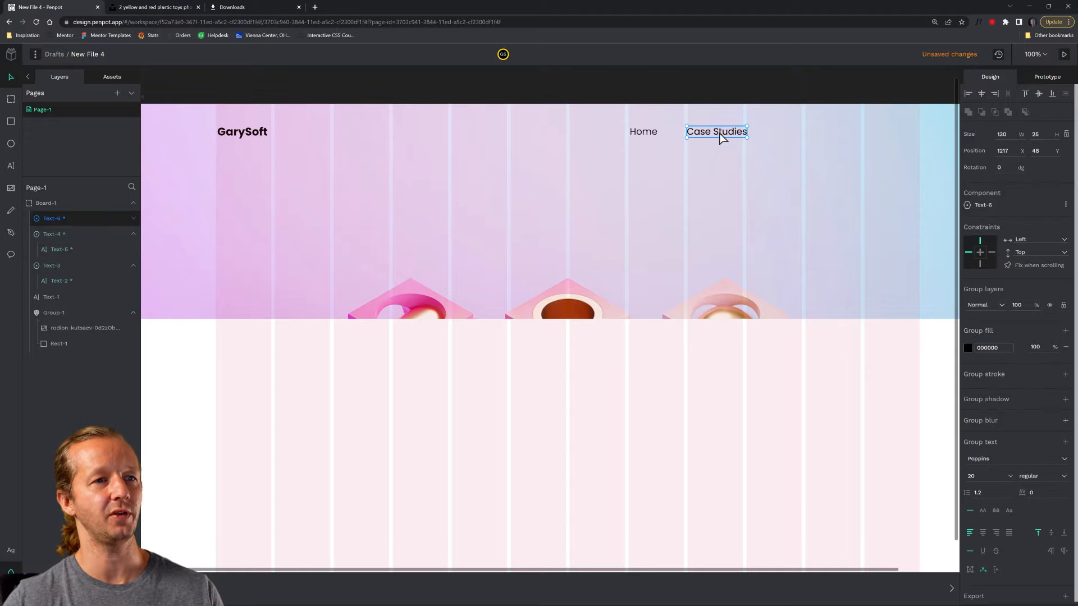
left_click_drag(718, 136, 806, 136)
double_click(803, 135)
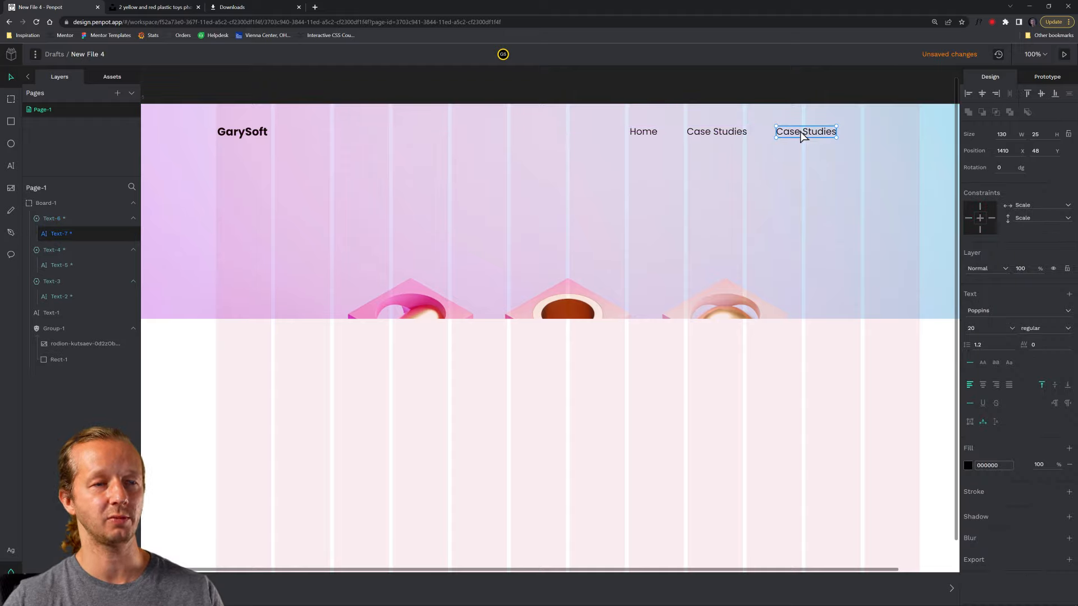
key("Escape")
Step: Change the text of the third navigation link to Clients
double_click(810, 133)
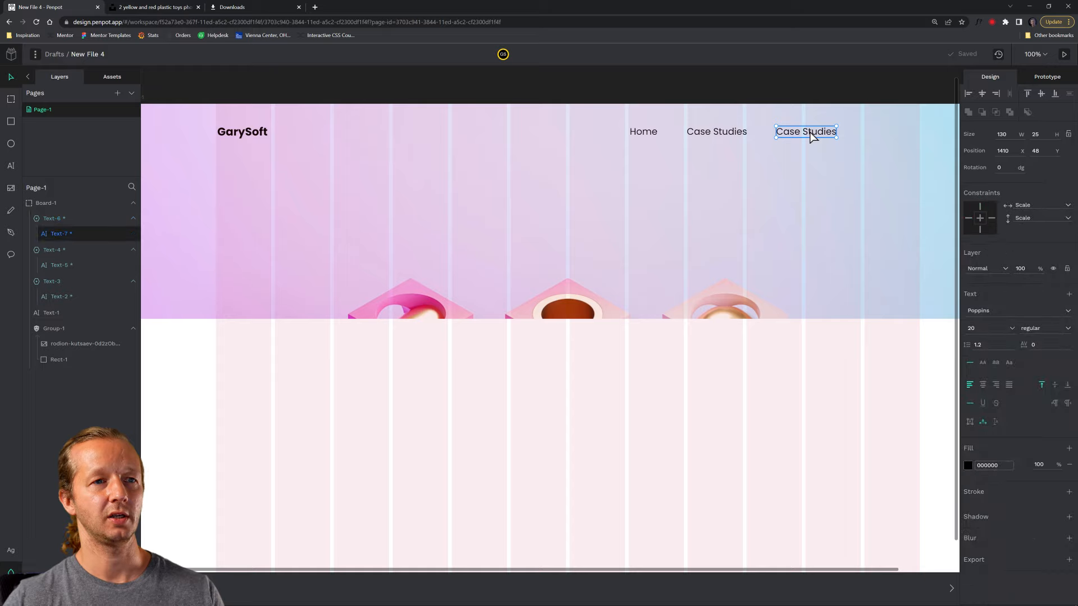
double_click(818, 134)
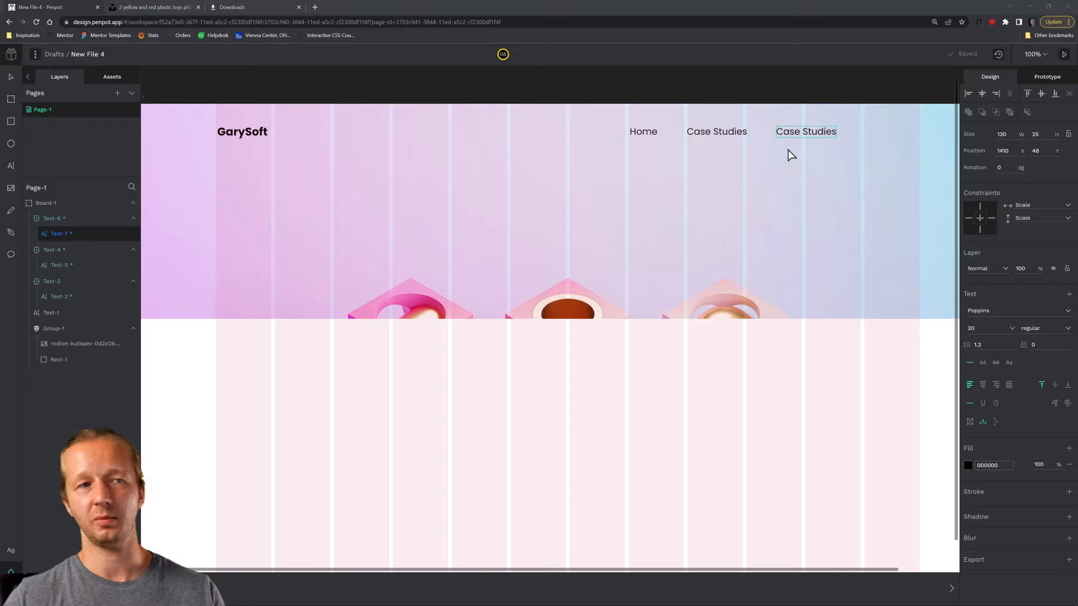
left_click(799, 133)
key("ctrl+a")
type("Cl")
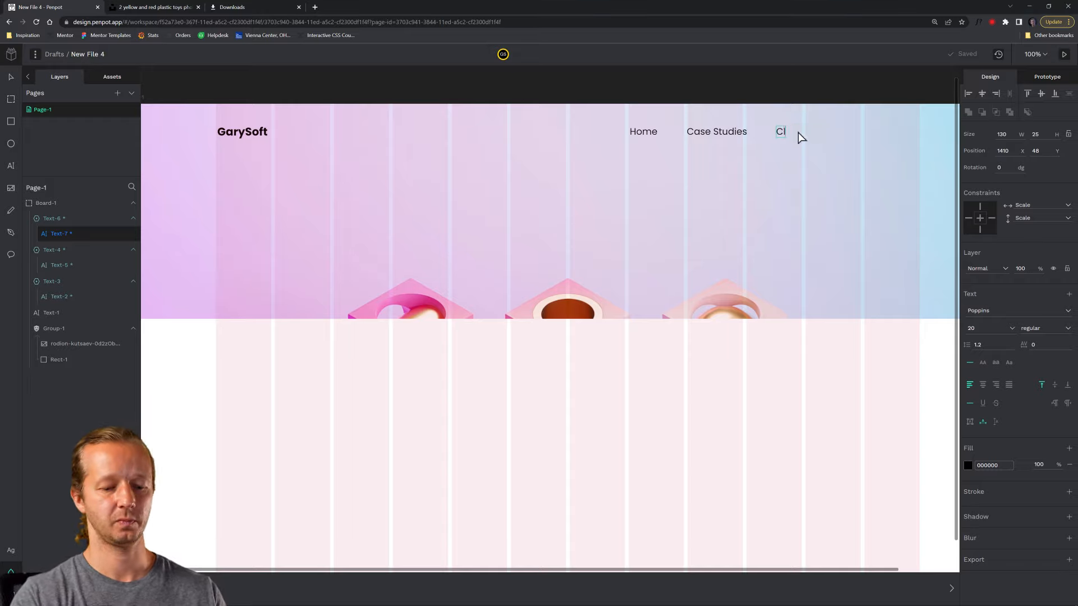
type("ients")
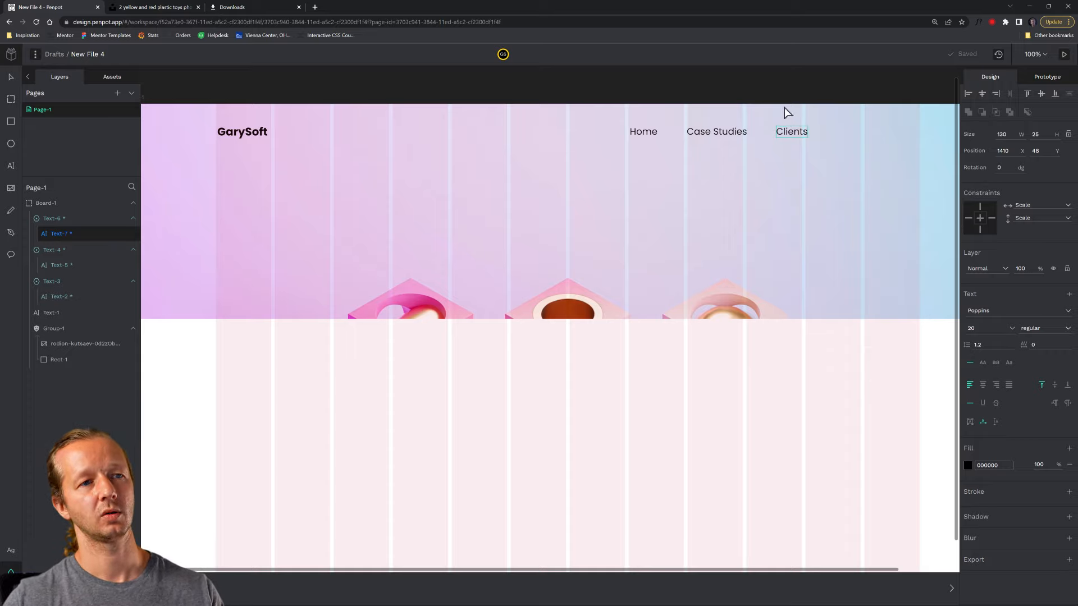
key("Escape")
key("Escape")
Step: Duplicate the Clients component and move the copy right to X 1541
left_click(791, 135)
left_click_drag(791, 136, 852, 135)
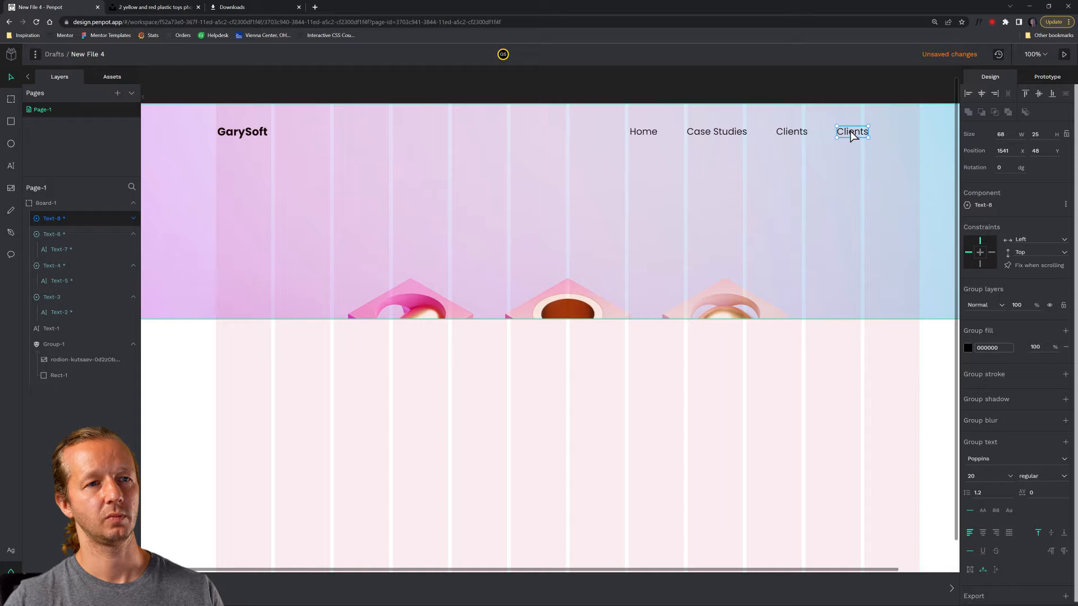
Step: Change the text of the fourth navigation link to Contact
left_click(852, 136)
left_click(853, 134)
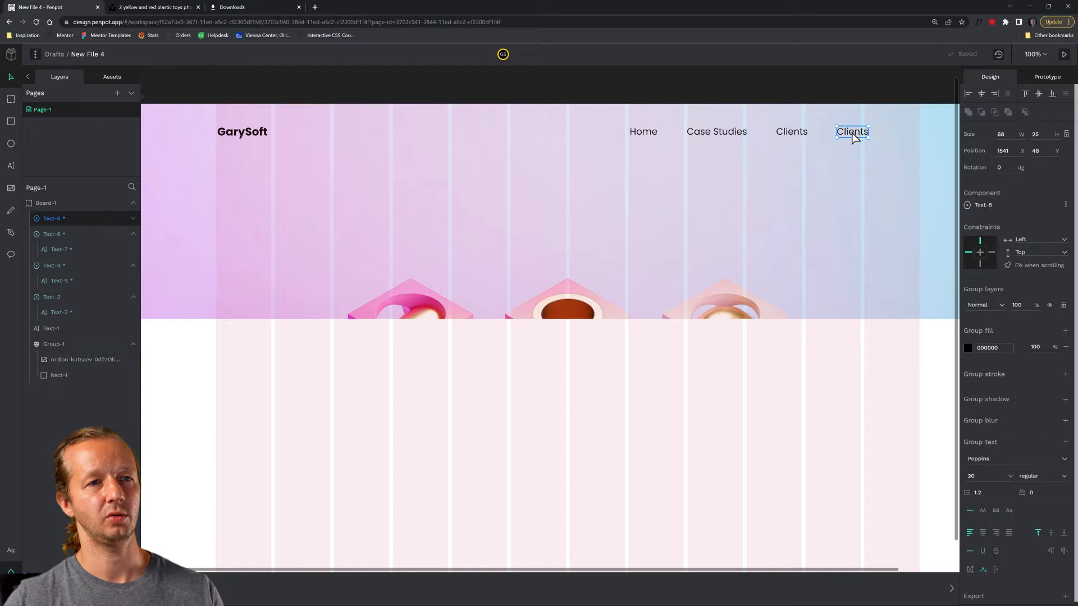
double_click(854, 136)
double_click(856, 133)
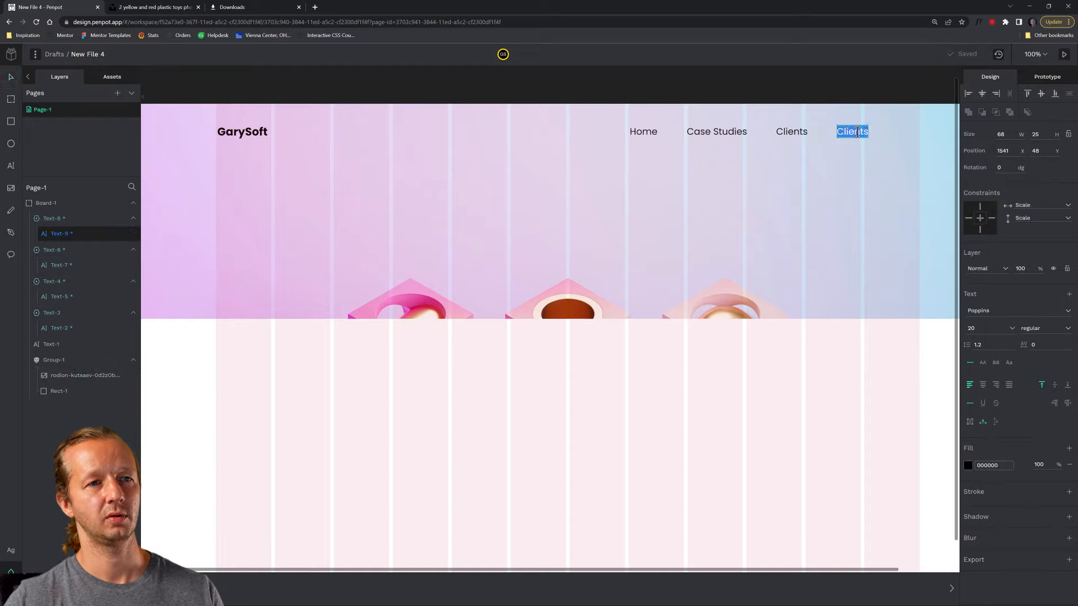
type("Contact")
key("Escape")
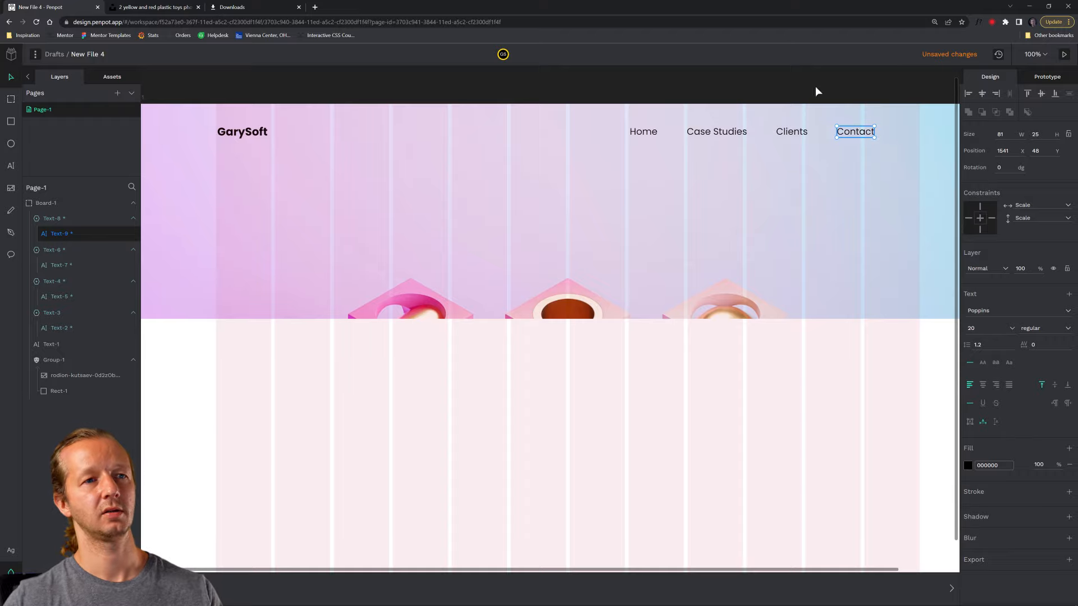
left_click(815, 86)
Step: Move all four navigation links right together so Home sits at X 1190 and Contact ends at the last grid column's edge
left_click(851, 136)
left_click(792, 133, "shift")
left_click(724, 134, "shift")
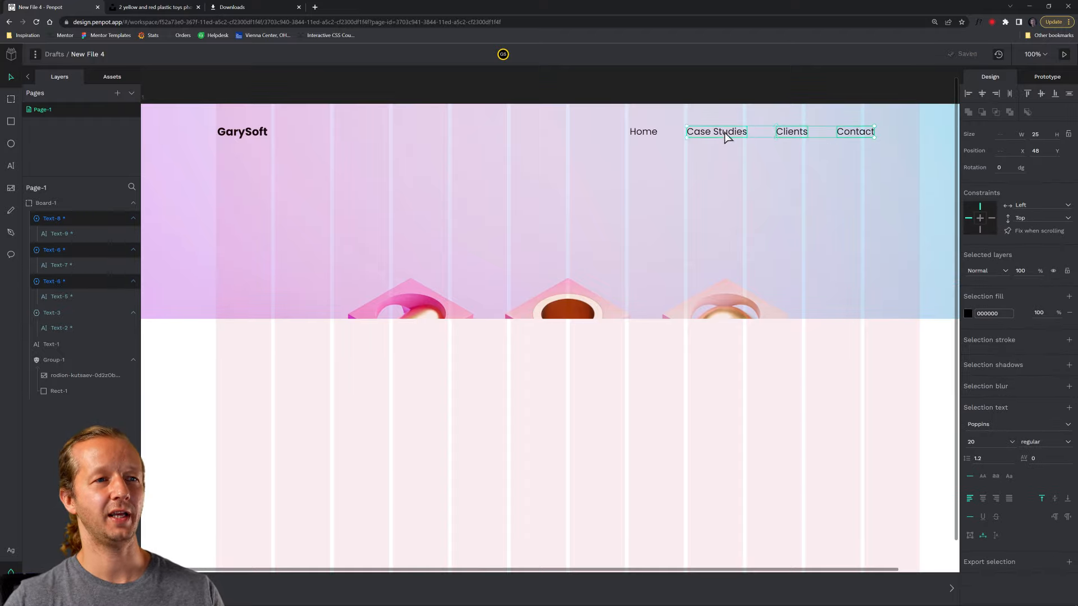
left_click(644, 133, "shift")
left_click_drag(714, 133, 765, 129)
left_click(717, 120)
Step: Recolour the Home link with a blue sampled from the header photo and darkened to 2a79a5
left_click(700, 136)
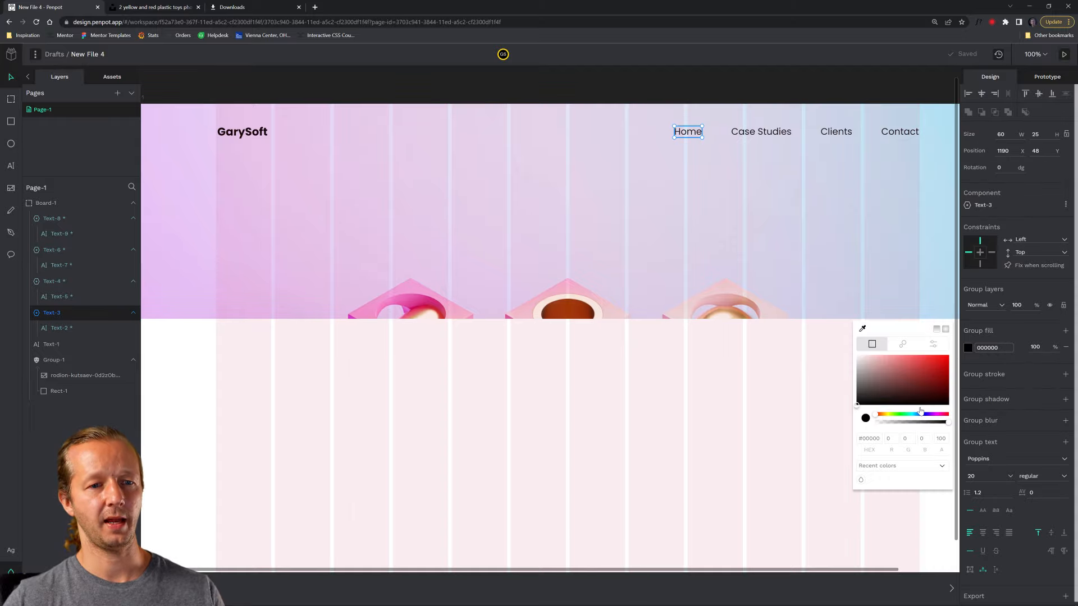
left_click(919, 415)
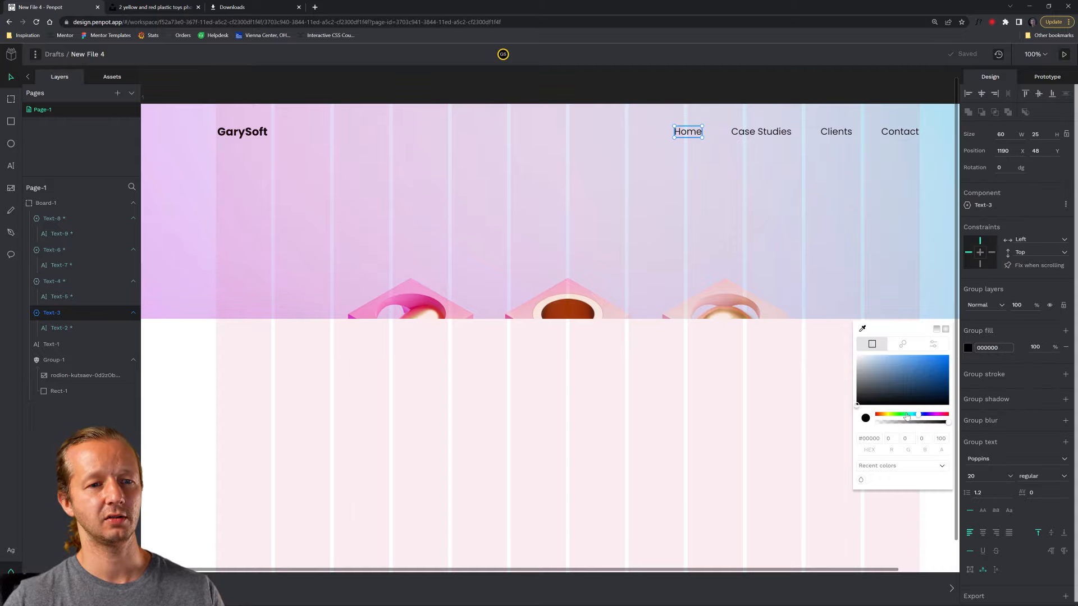
left_click(862, 329)
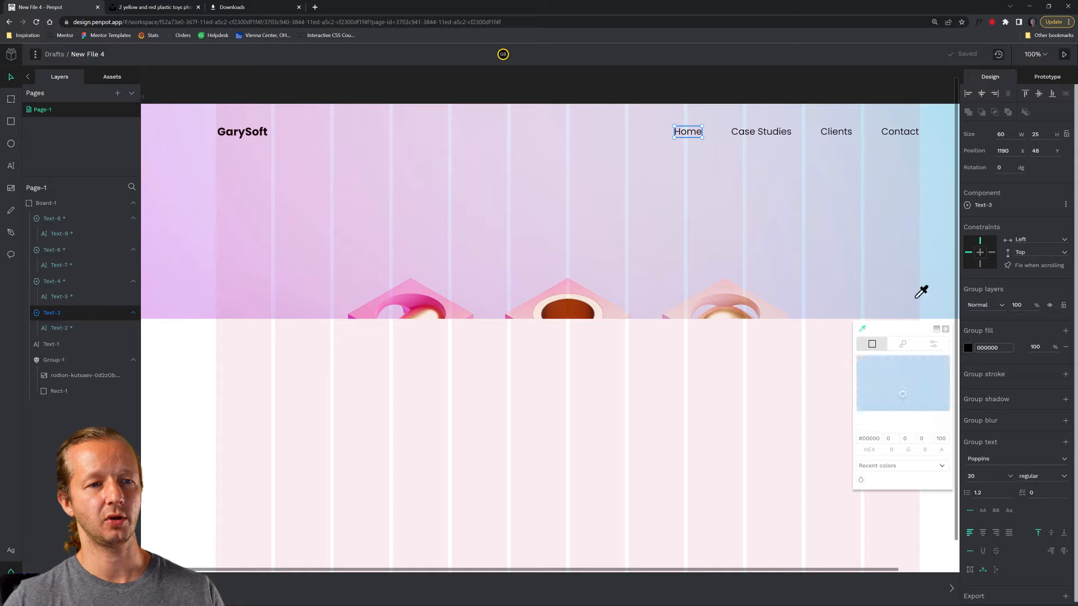
left_click(934, 235)
left_click(887, 379)
left_click_drag(887, 379, 927, 376)
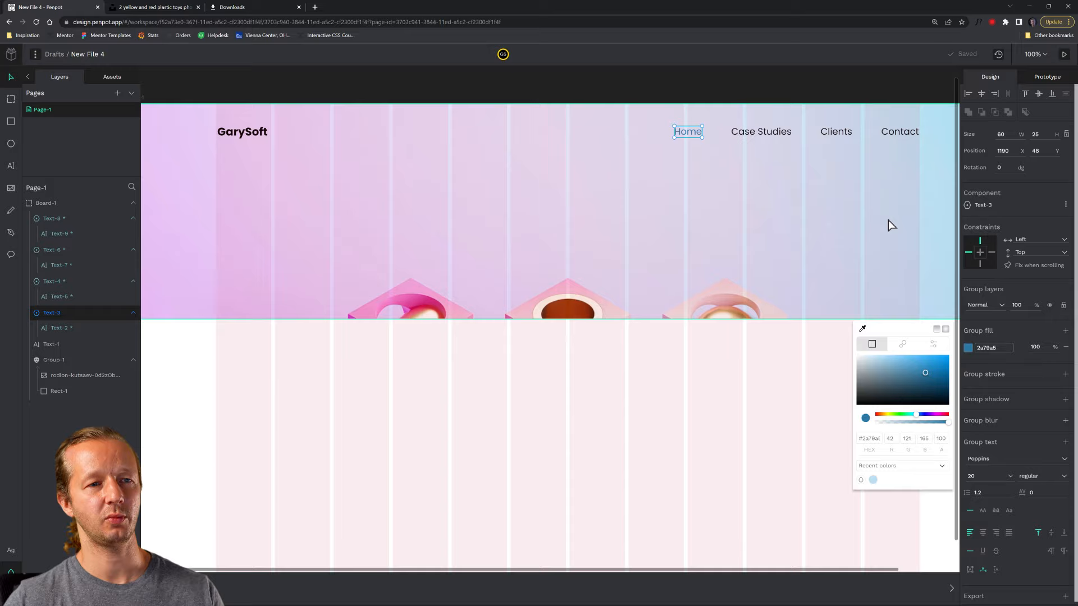
left_click(804, 98)
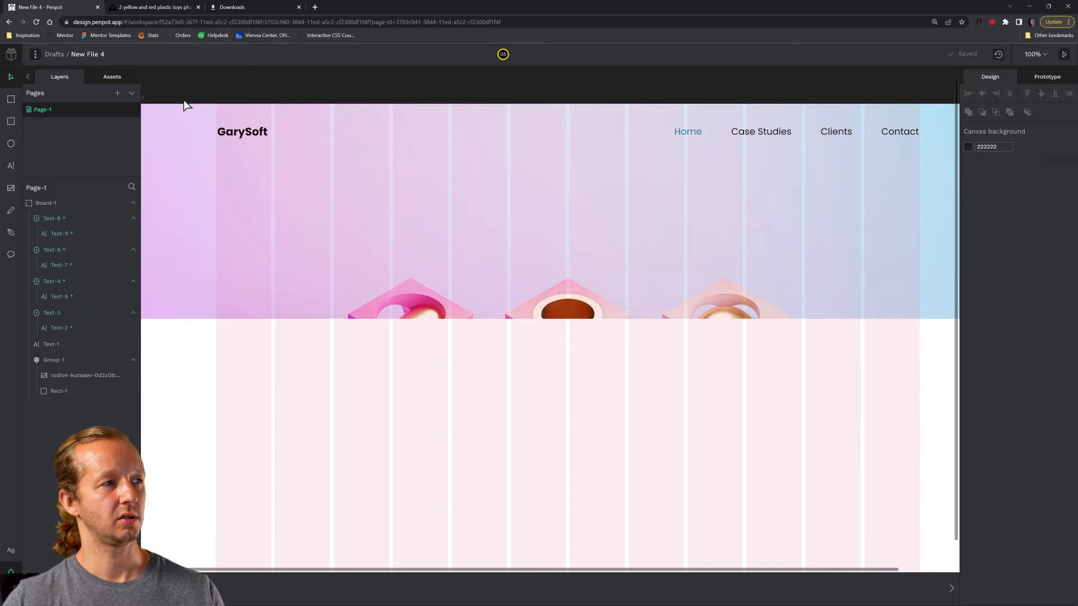
Step: Hide the 12-column grid on the board
scroll(211, 101, "down", 3)
left_click_drag(212, 78, 366, 137)
left_click(327, 158)
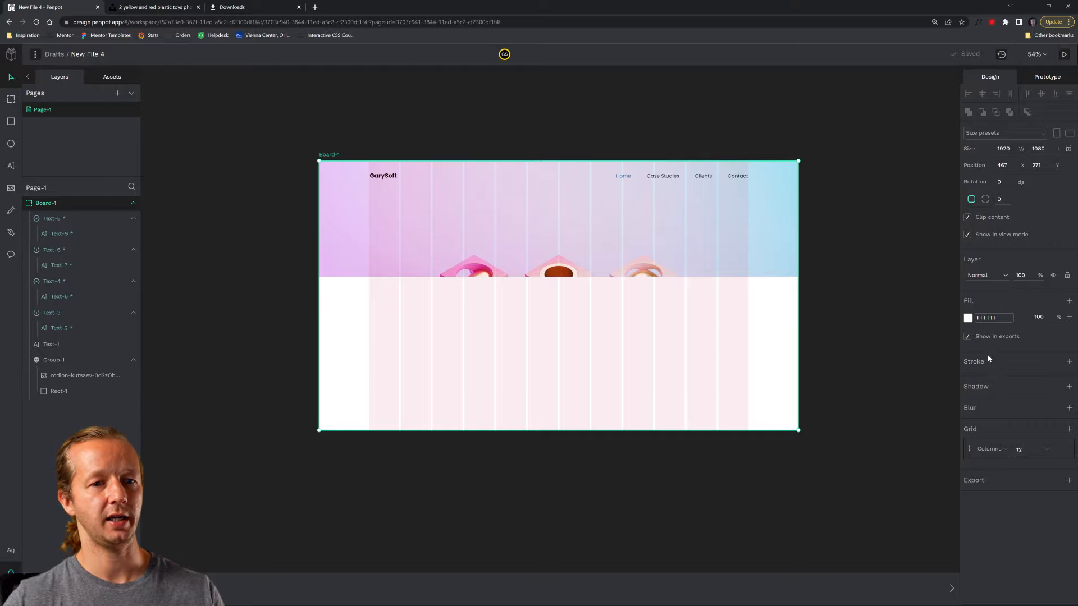
left_click(1056, 451)
left_click(814, 257)
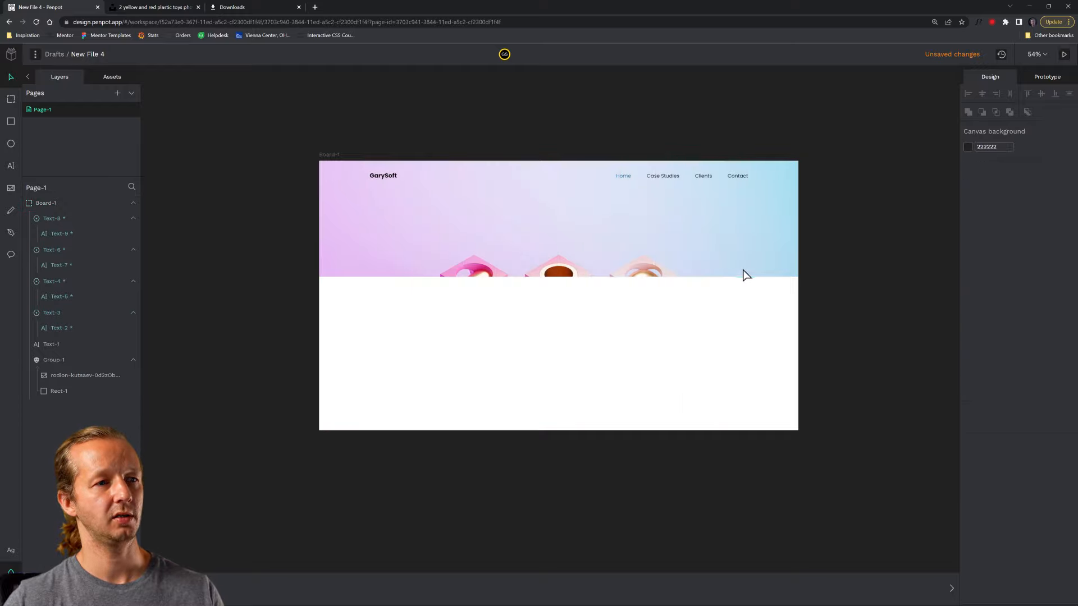
key("shift+0")
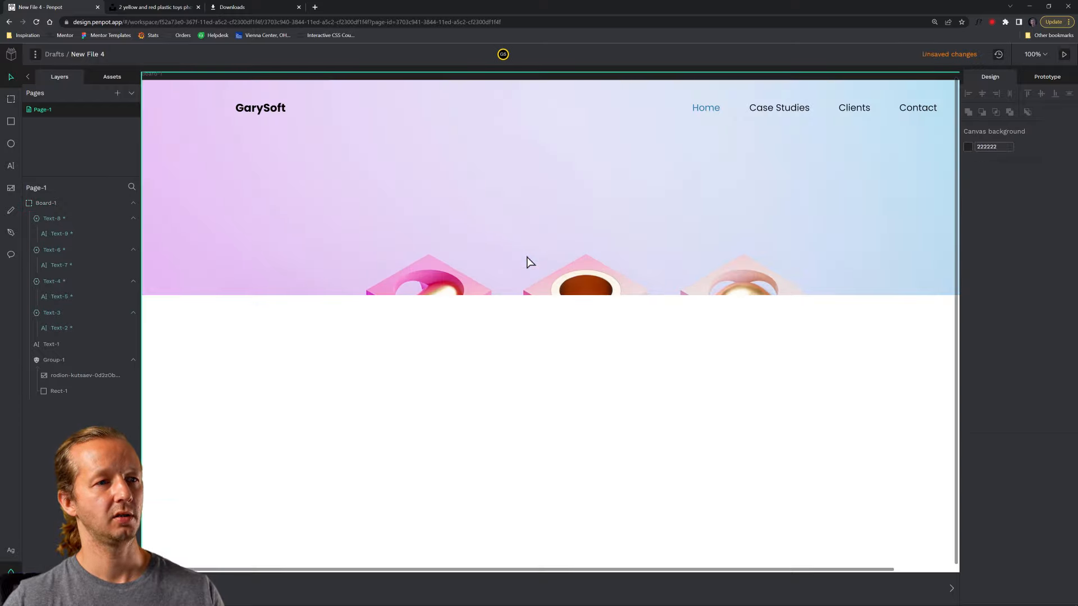
left_click(729, 290)
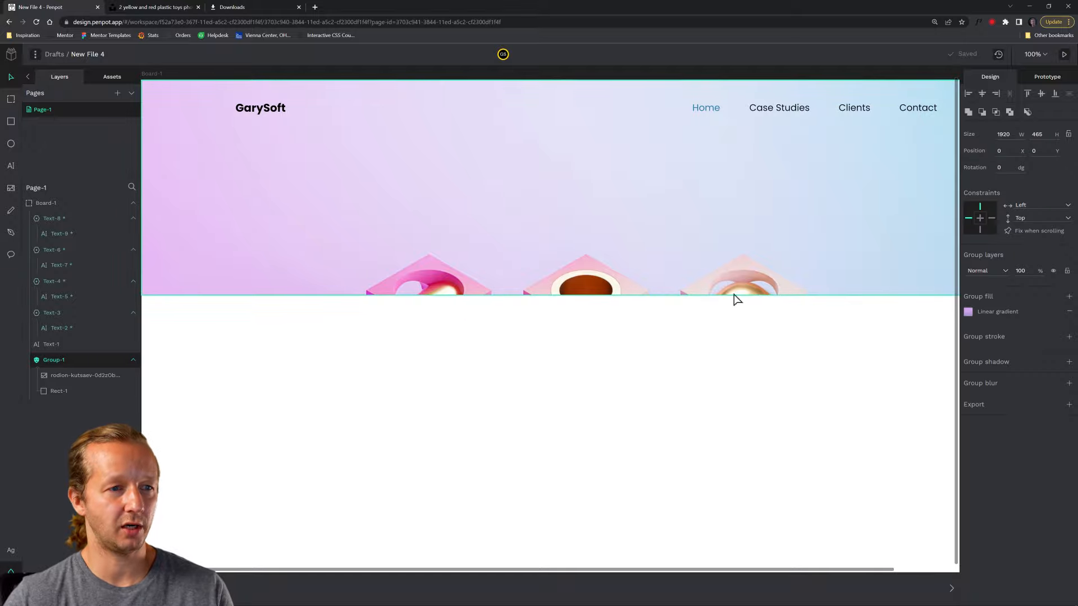
left_click(736, 306)
key("shift+1")
key("shift+0")
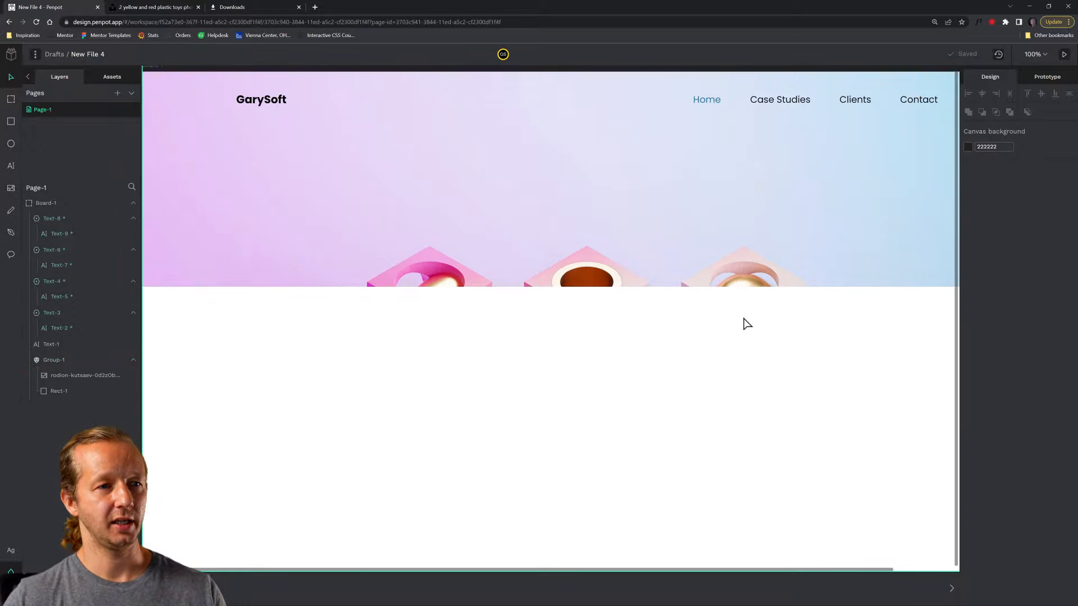
key("shift+1")
left_click_drag(743, 324, 642, 314)
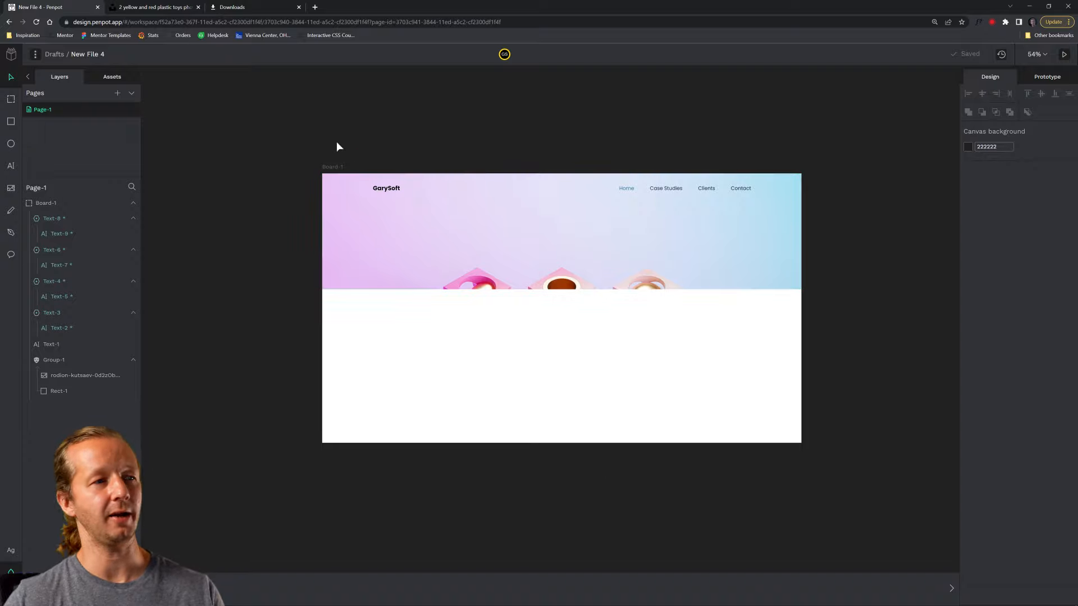
Step: Add the headline "Creating sick web experiences" in the header at font size 75 and move it to about X 390, Y 186
key("t")
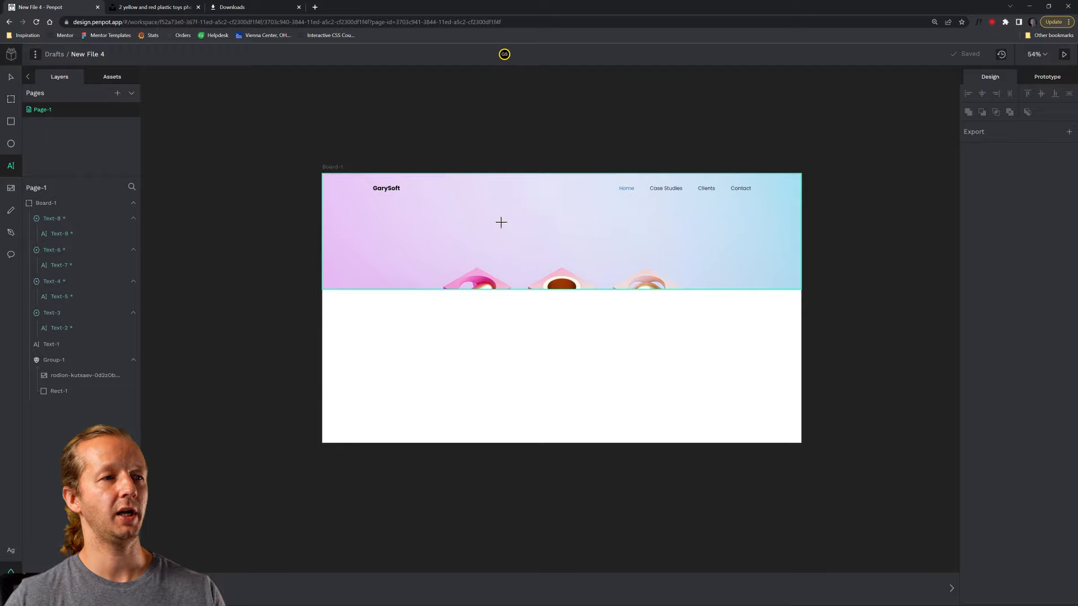
left_click(501, 222)
type("Creat")
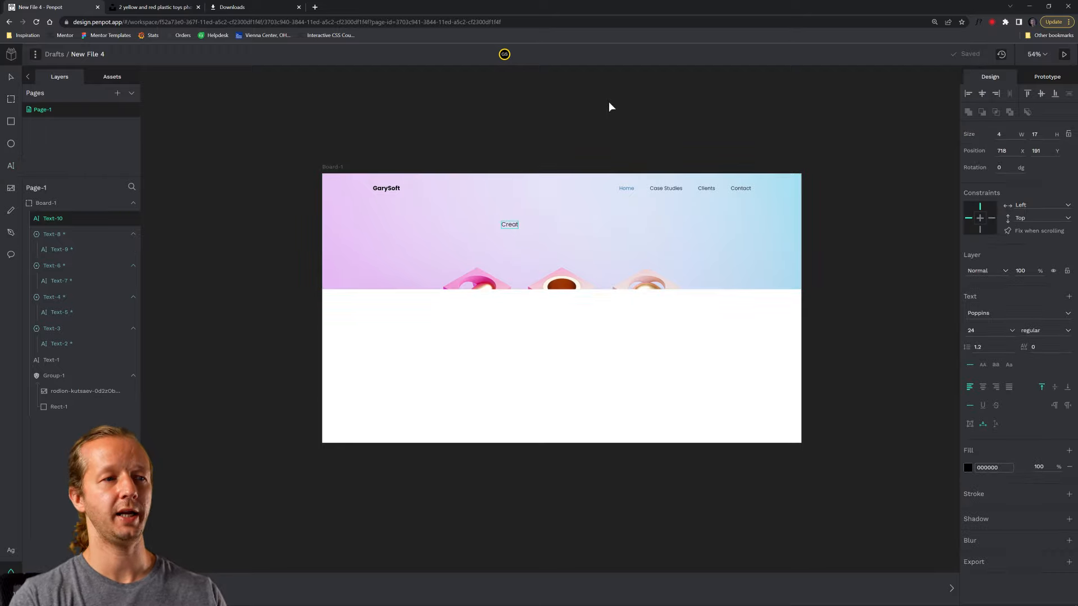
type("ing sick web experiences")
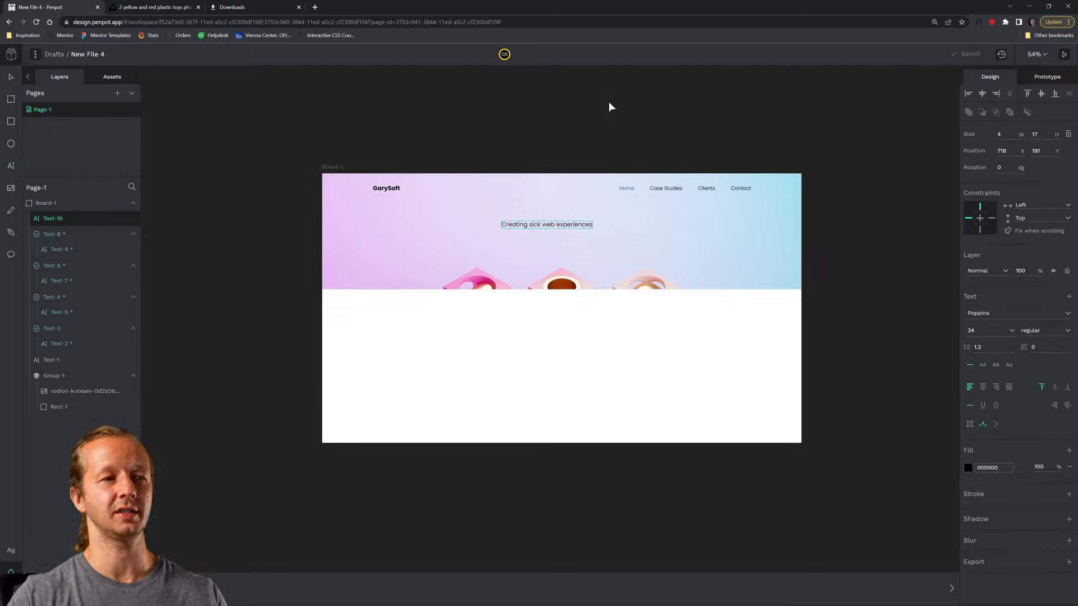
key("Escape")
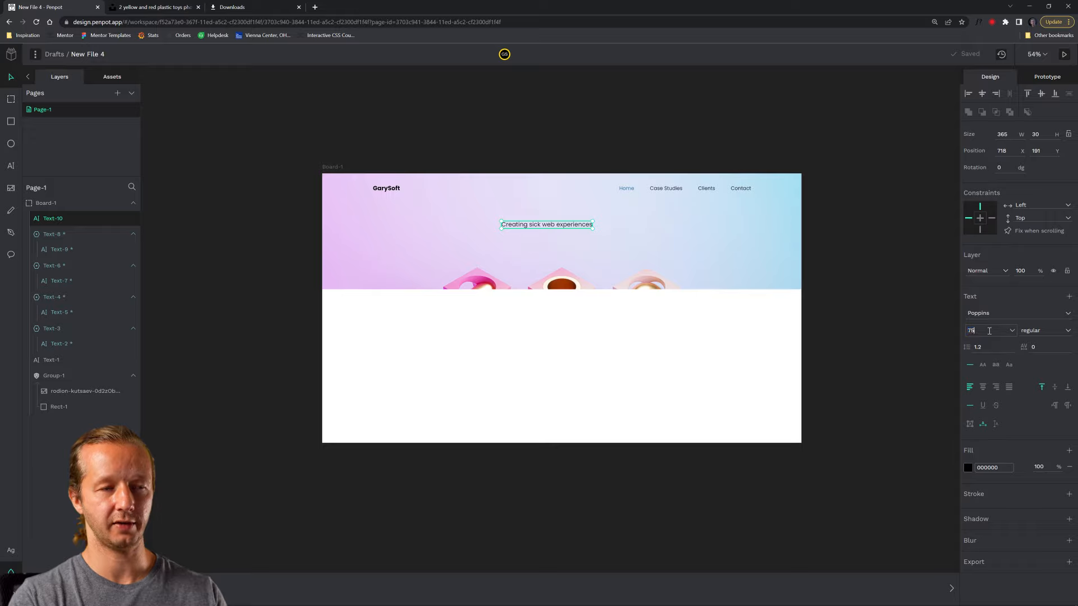
key("Return")
left_click_drag(666, 252, 593, 243)
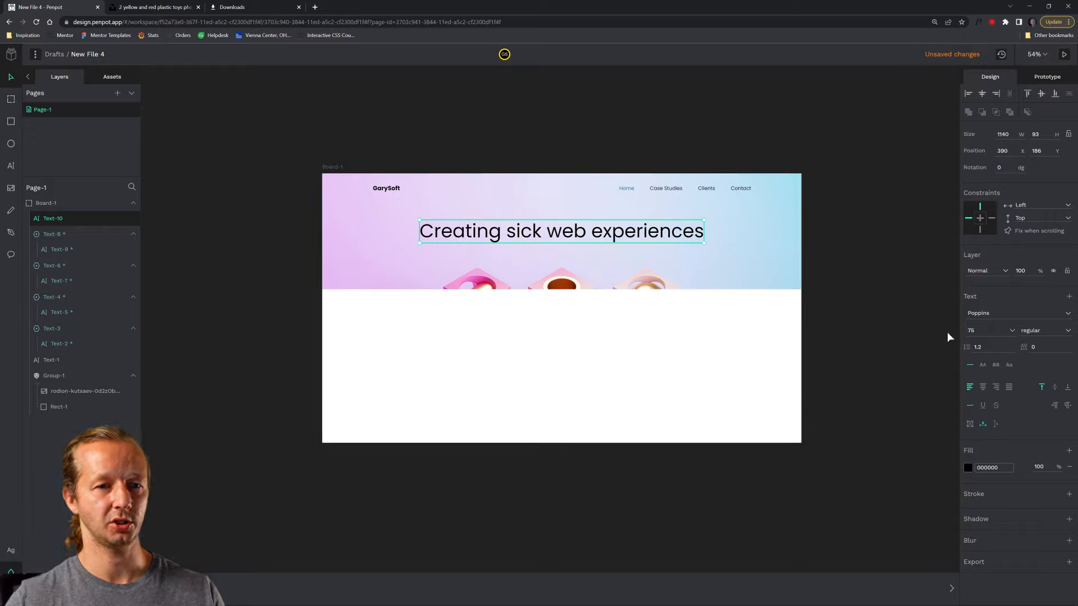
key("6")
key("5")
key("Return")
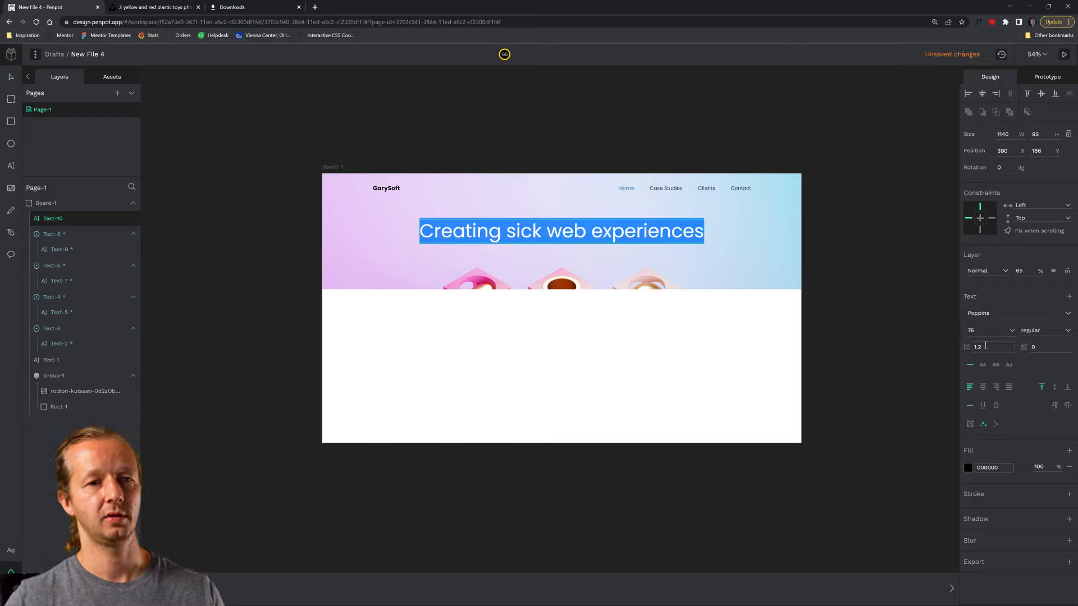
key("Escape")
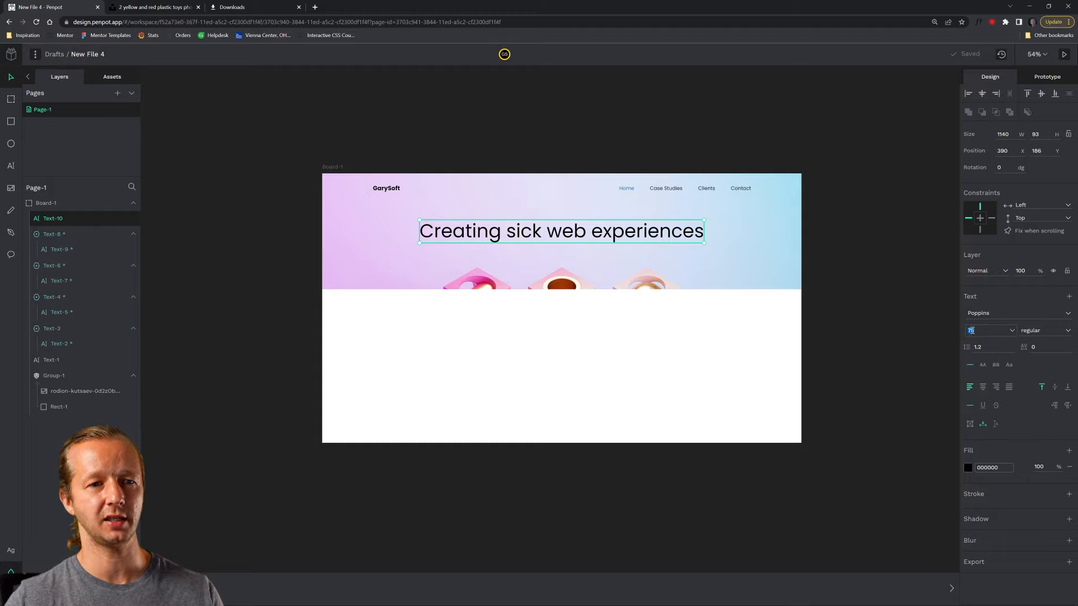
Step: Set the headline's font size to 65, lower it to Y 202 and centre it horizontally on the board
type("62")
key("Return")
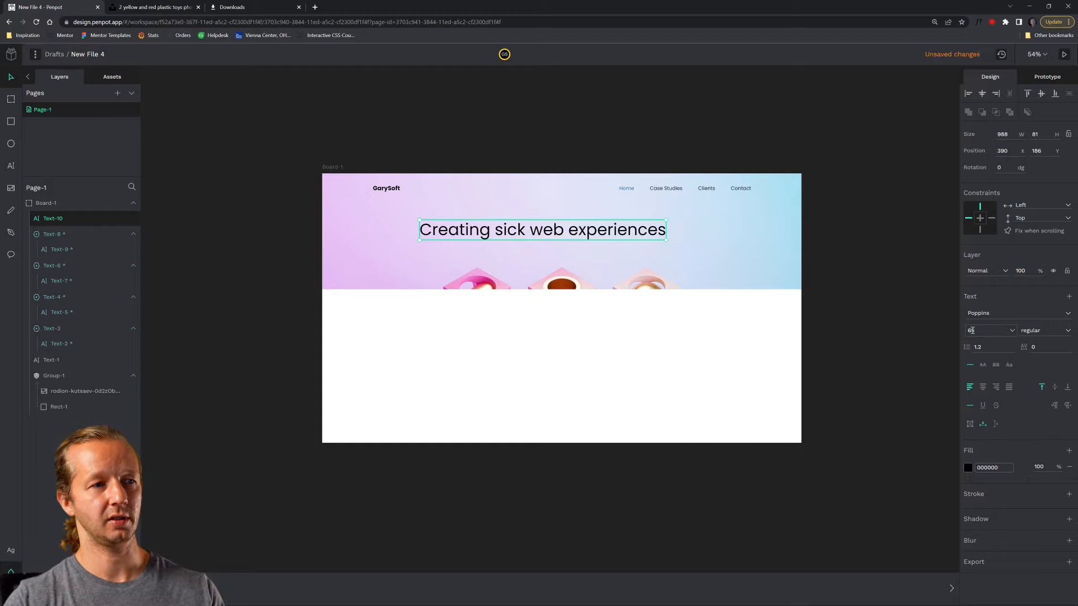
left_click(563, 140)
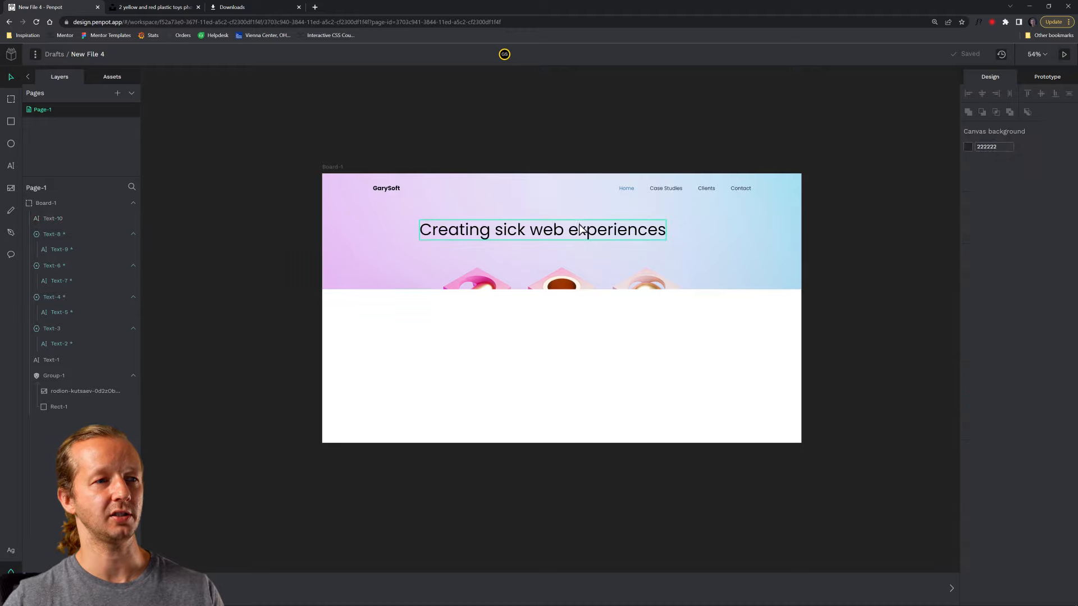
left_click_drag(580, 229, 596, 233)
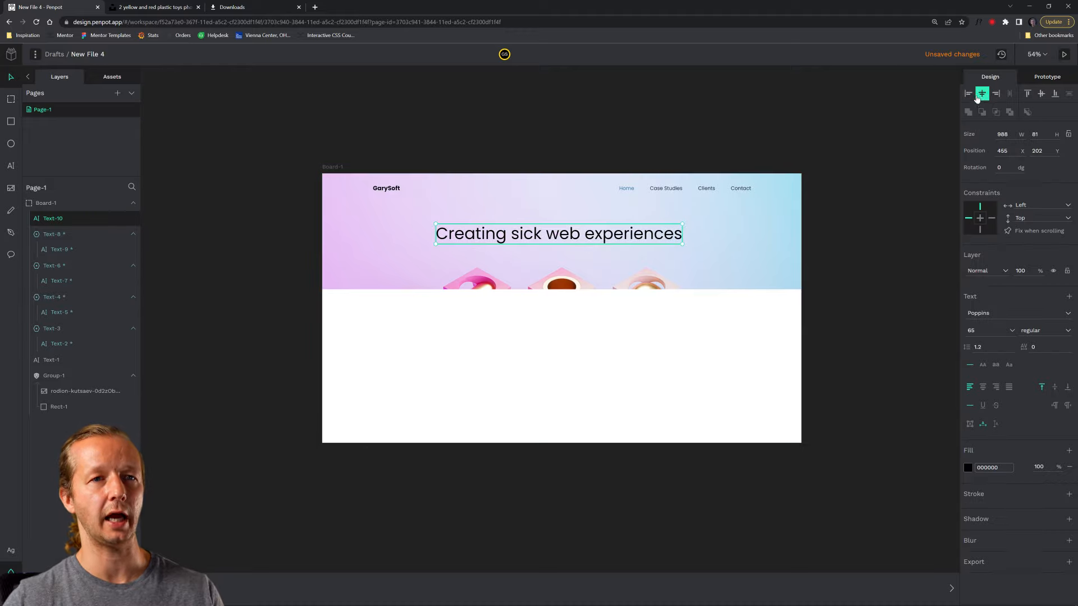
left_click(978, 97)
left_click(561, 118)
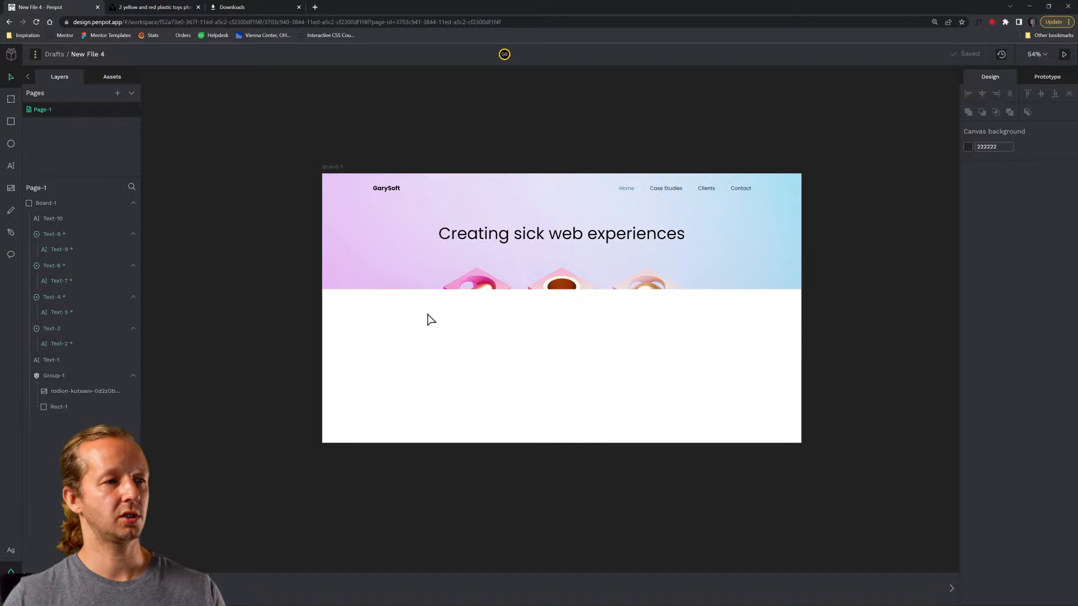
Step: Draw a rectangle about 459 by 471 px at X 203, Y 386, aligned with the logo and overlapping the header's lower edge
key("r")
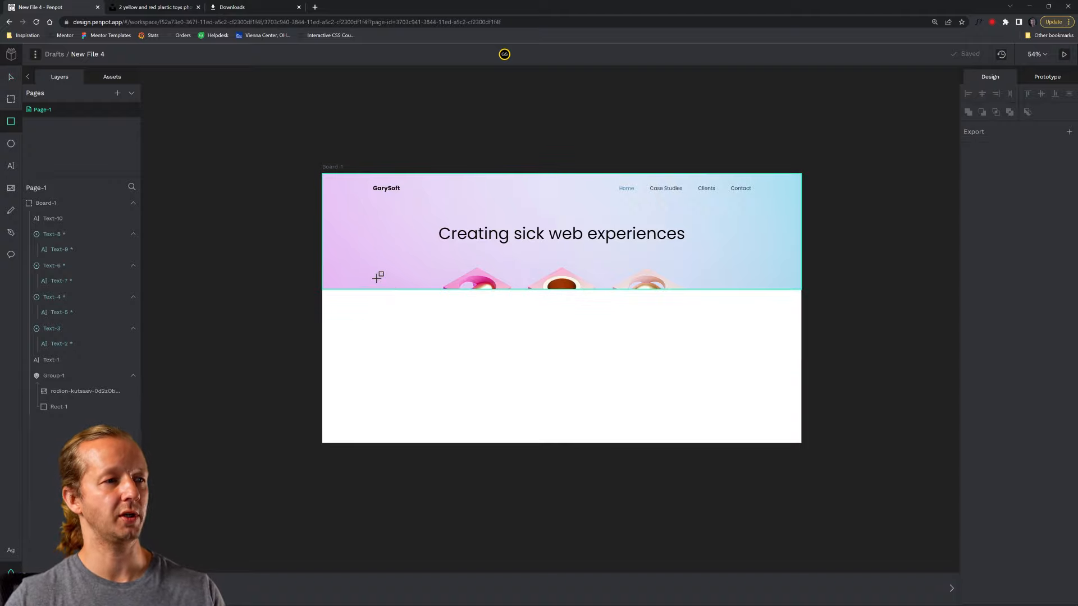
mouse_move(373, 270)
left_mouse_down()
mouse_move(406, 335)
mouse_move(550, 372)
mouse_move(488, 386)
left_mouse_up()
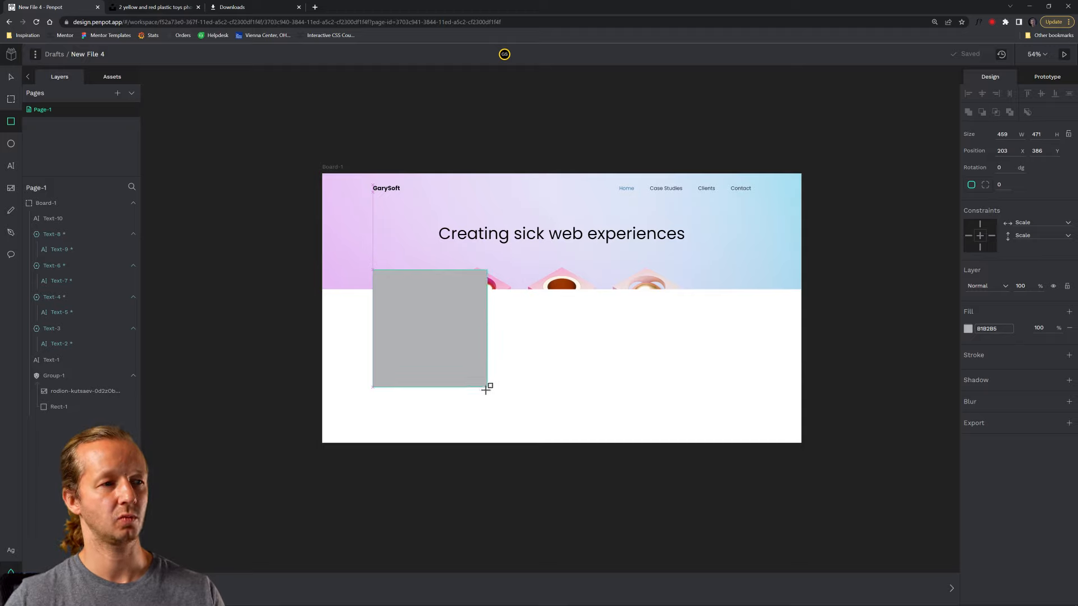
left_click_drag(430, 328, 668, 320)
left_click(443, 328, "shift")
key("ctrl+z")
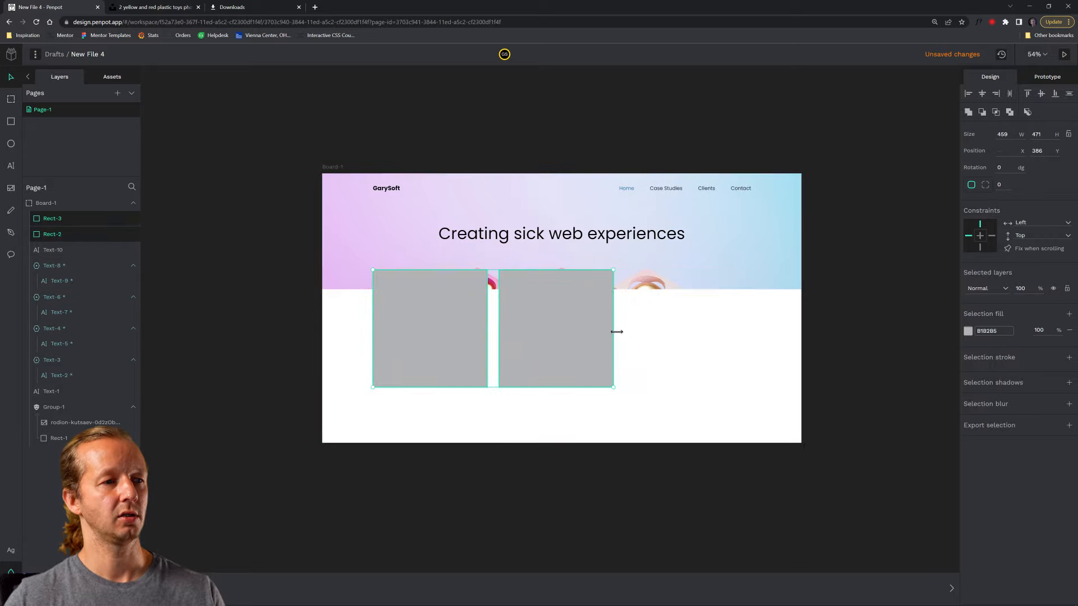
key("ctrl+z")
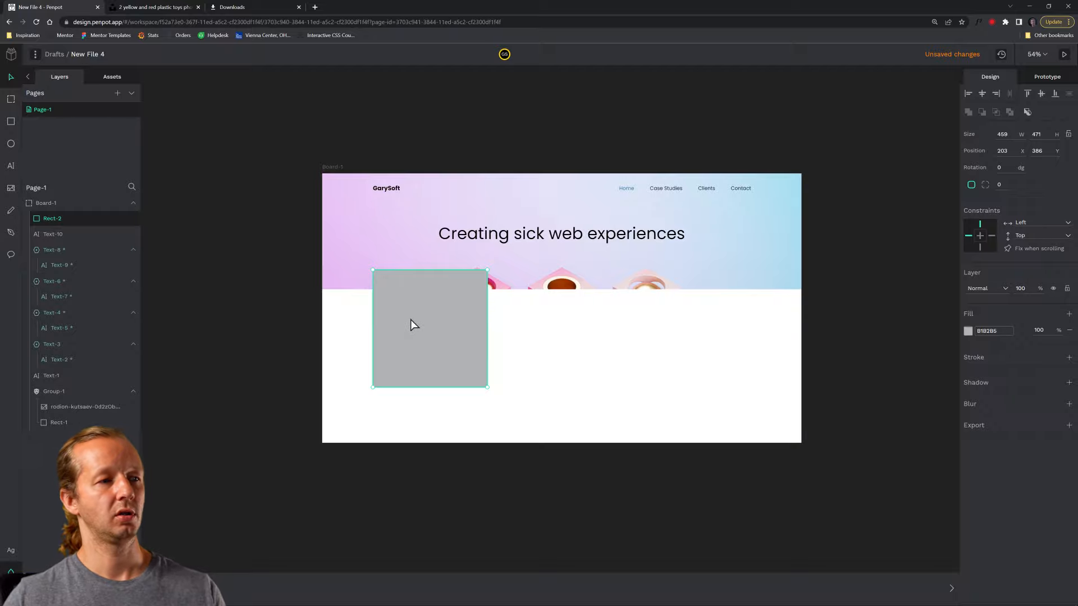
Step: Give the rectangle a corner radius of 15 and a white ffffff fill
key("shift+0")
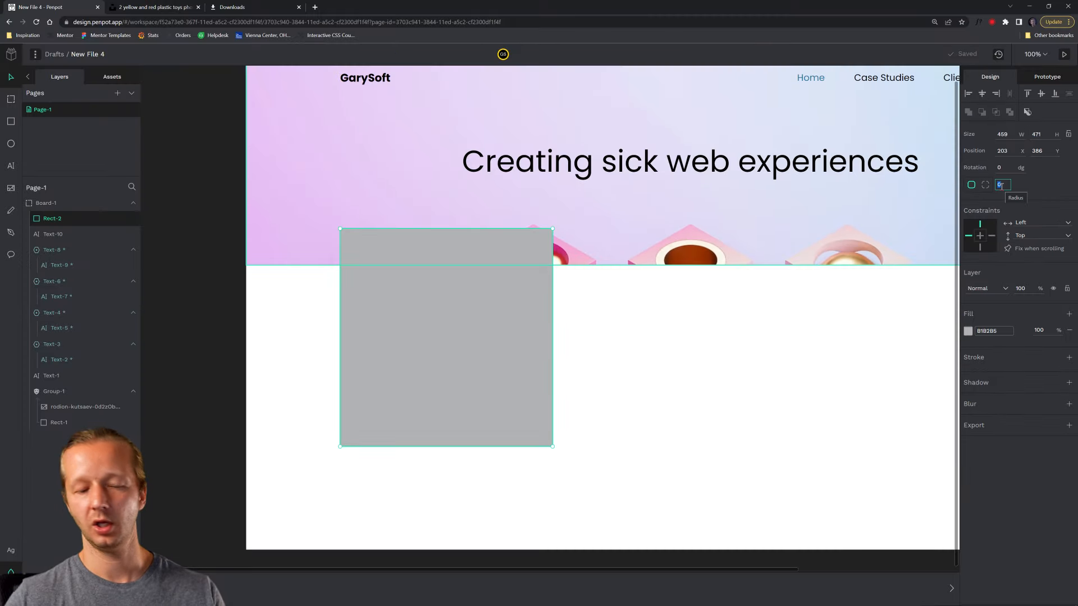
type("15")
key("Return")
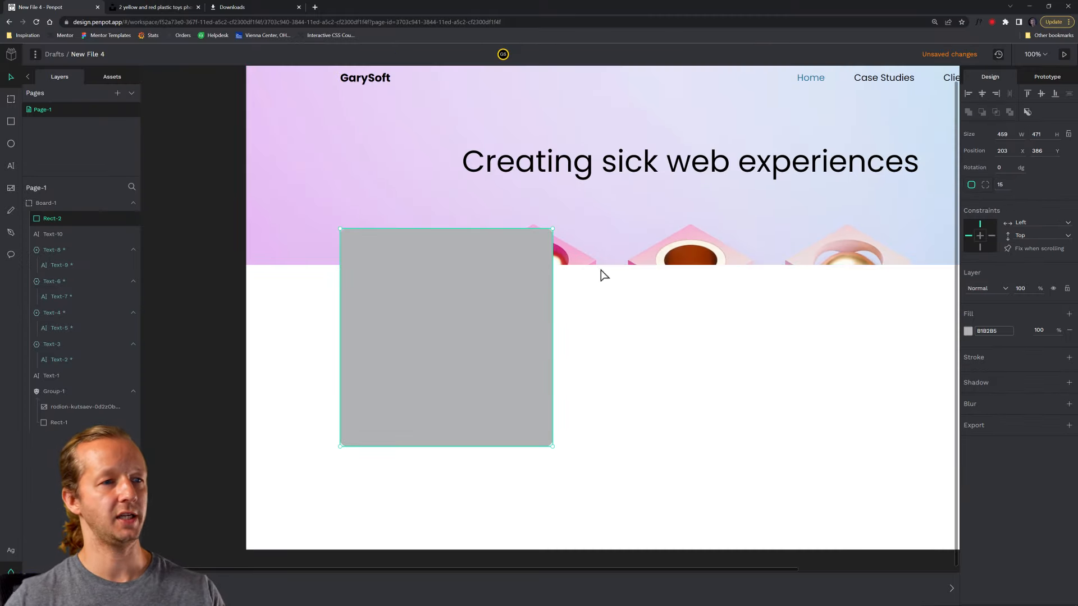
left_click(968, 331)
left_click(854, 337)
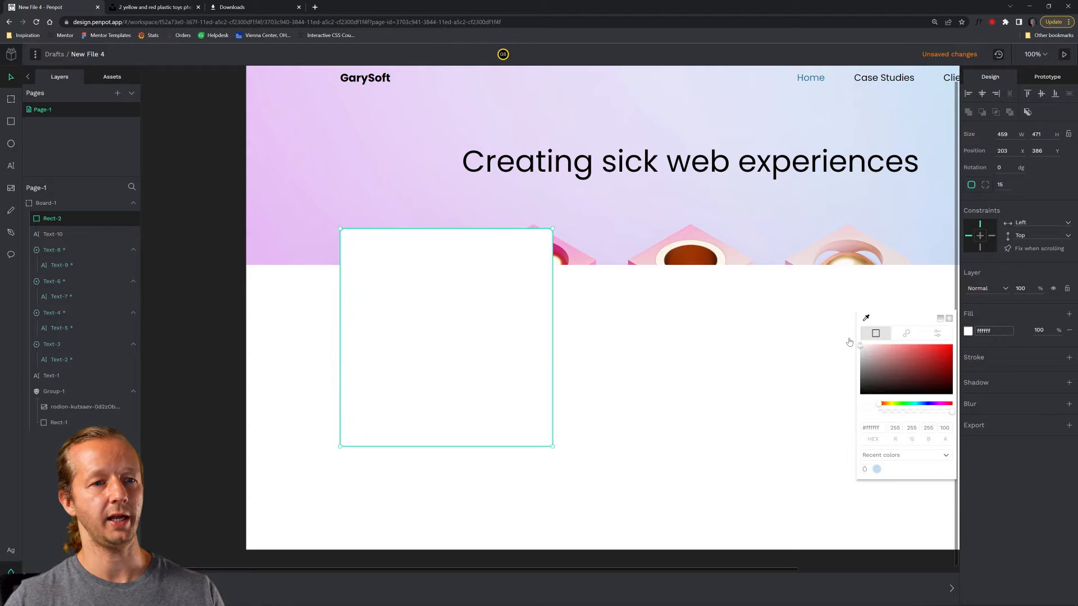
left_click(665, 352)
left_click(496, 367)
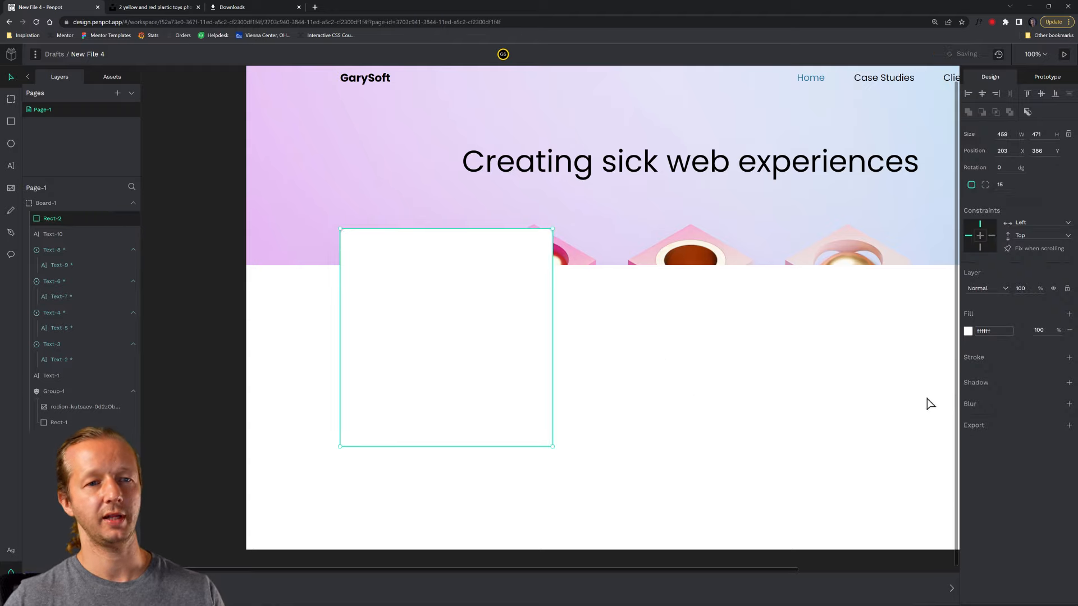
Step: Add a drop shadow to the white rectangle with X offset 15, Y offset 15 and blur 25
left_click(1069, 384)
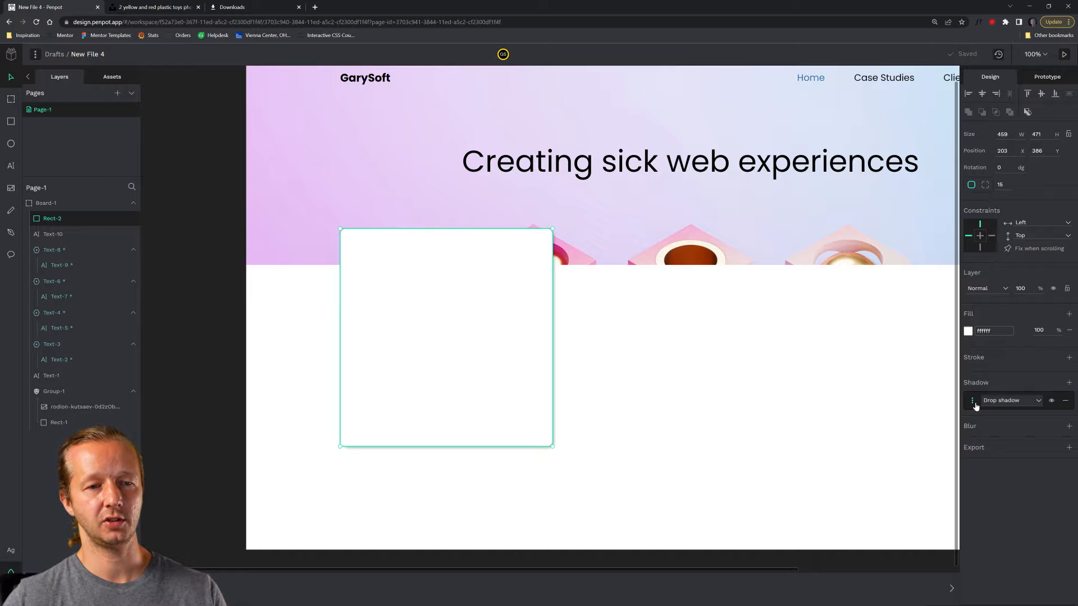
left_click(973, 401)
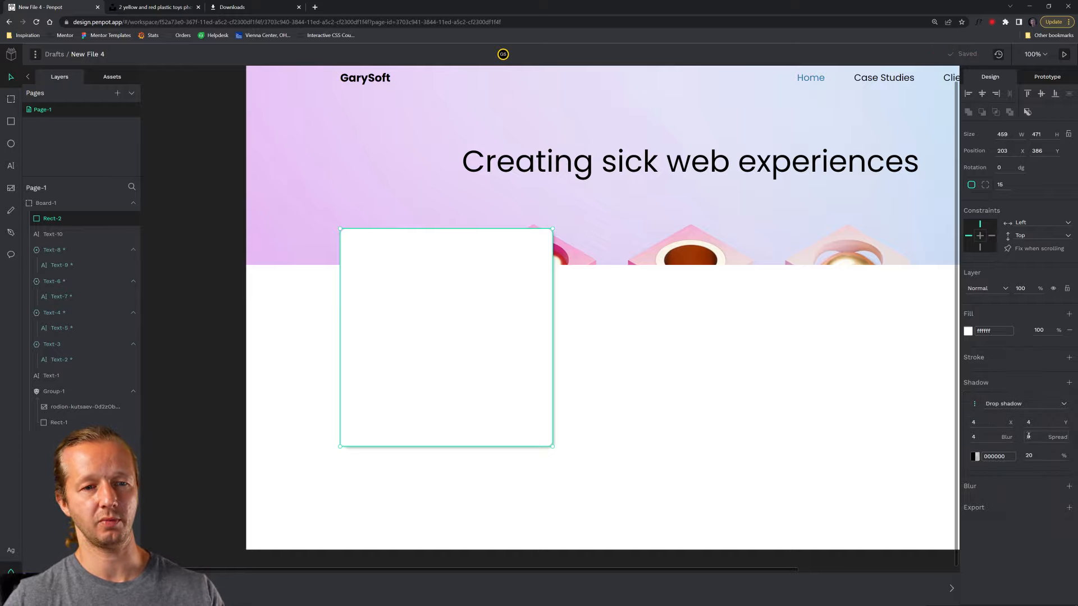
left_click(1033, 455)
left_click(987, 424)
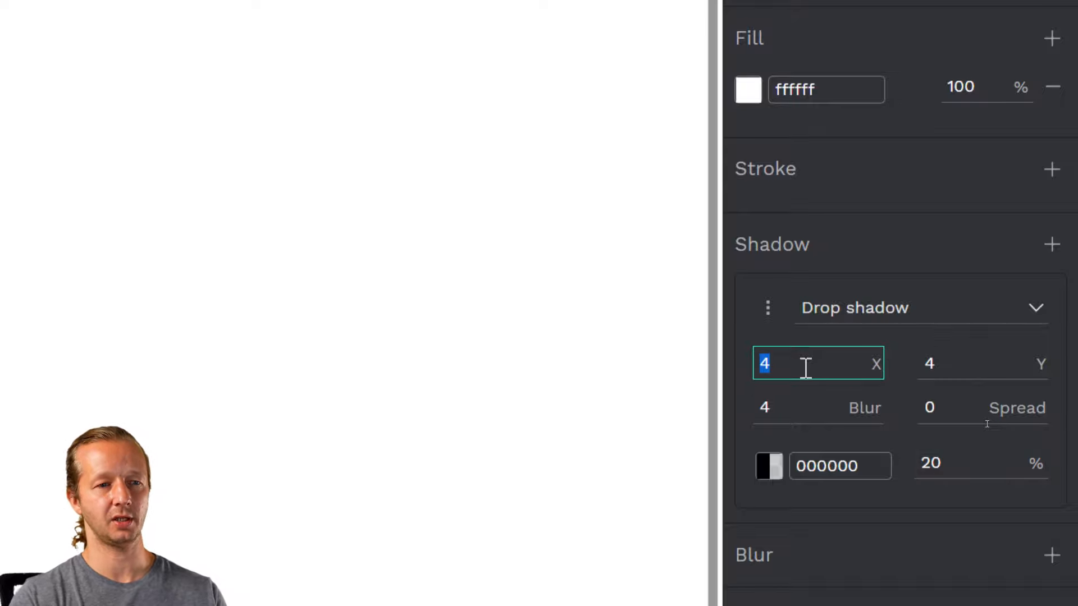
type("15")
key("Tab")
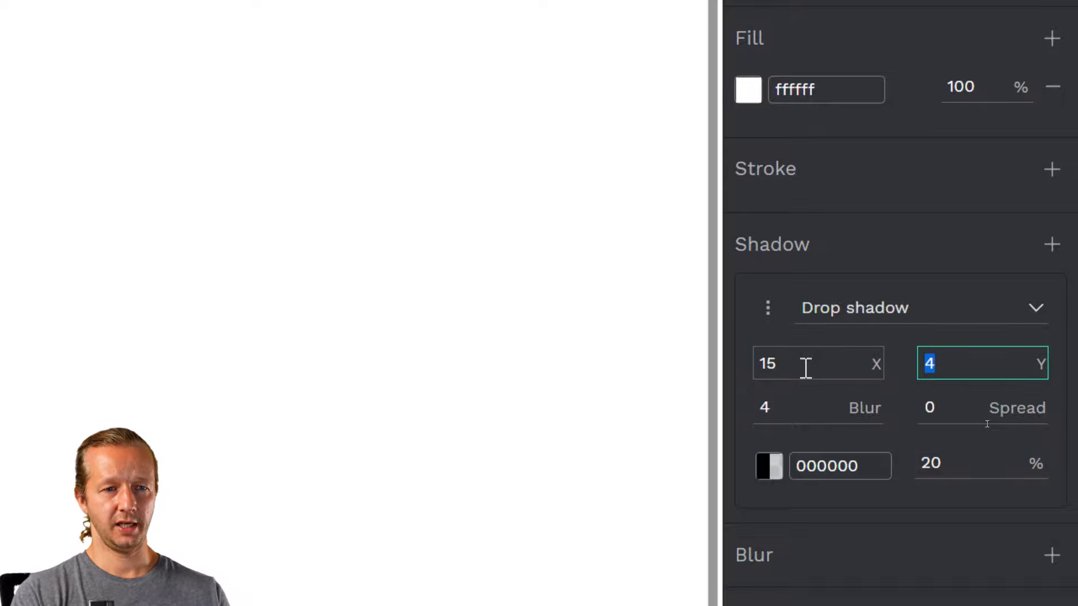
type("15")
key("Tab")
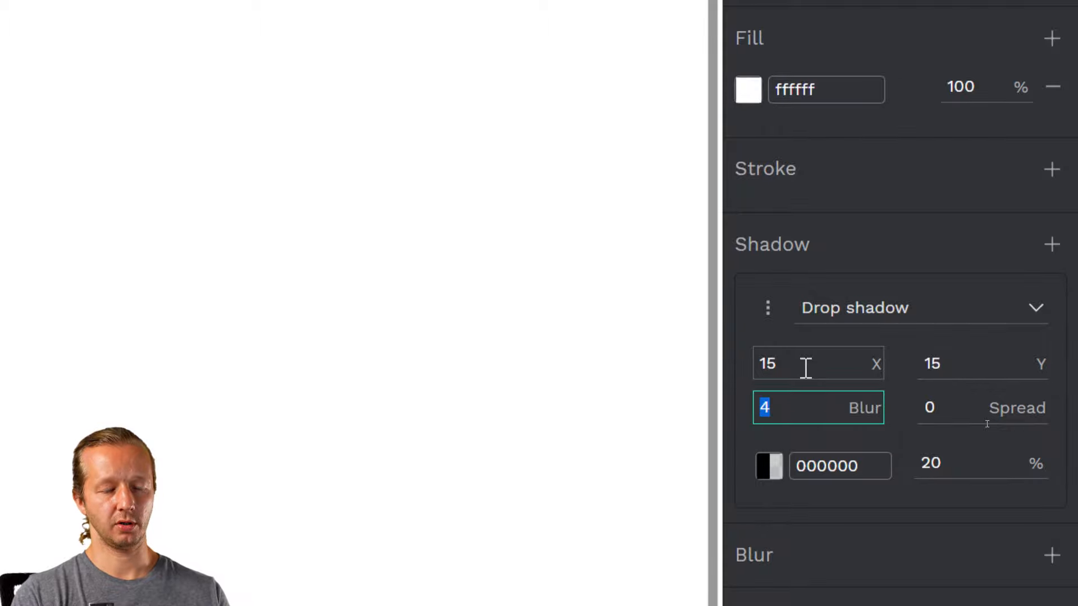
type("25")
key("Return")
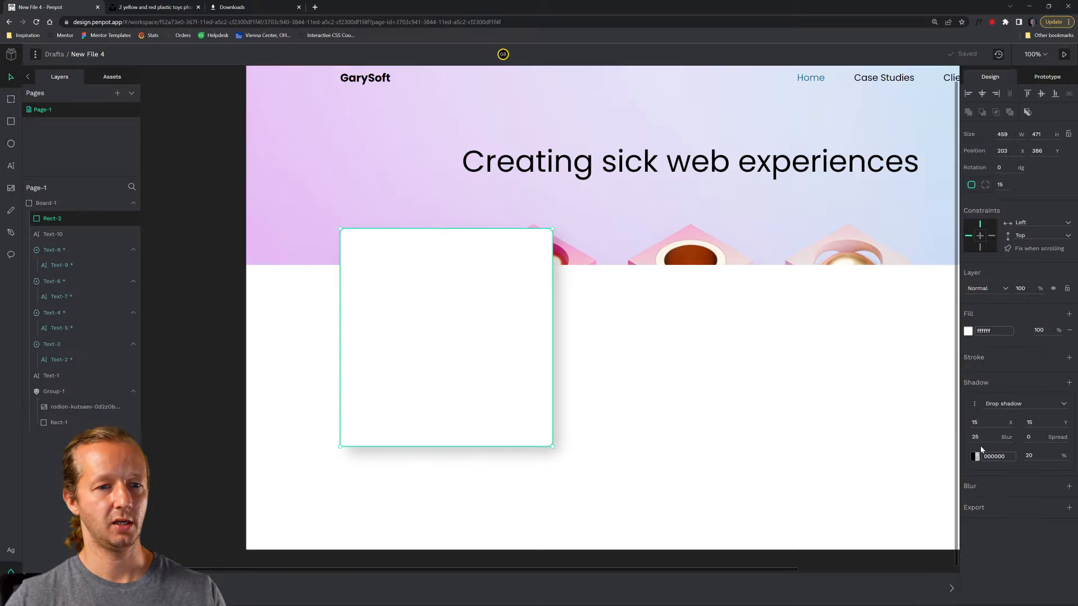
Step: Recolour the rectangle's drop shadow to the light purple e5cff5 sampled from the header photo's background
left_click(975, 456)
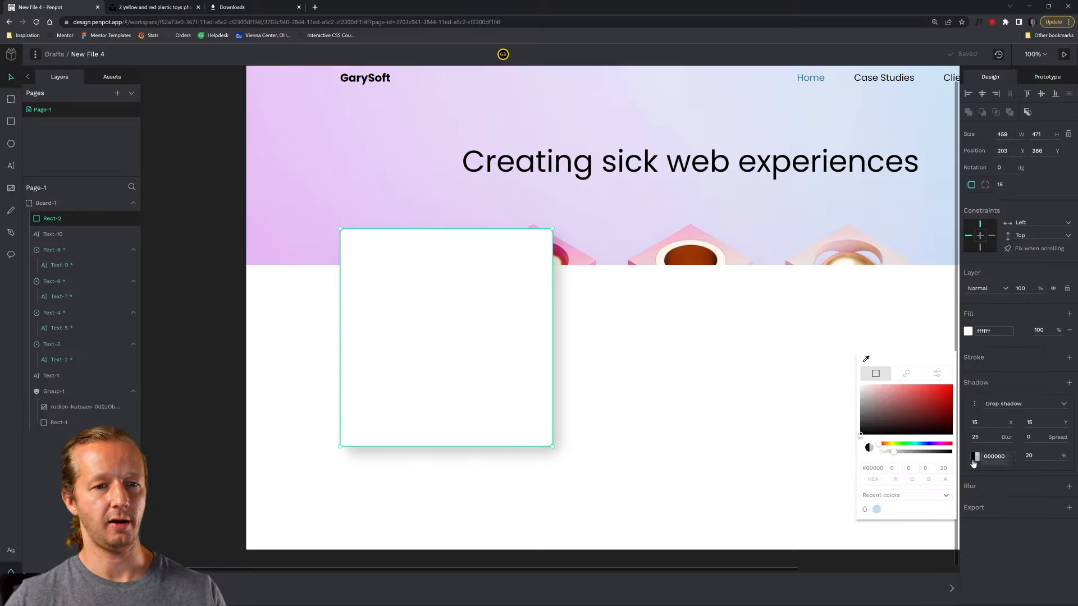
left_click(867, 359)
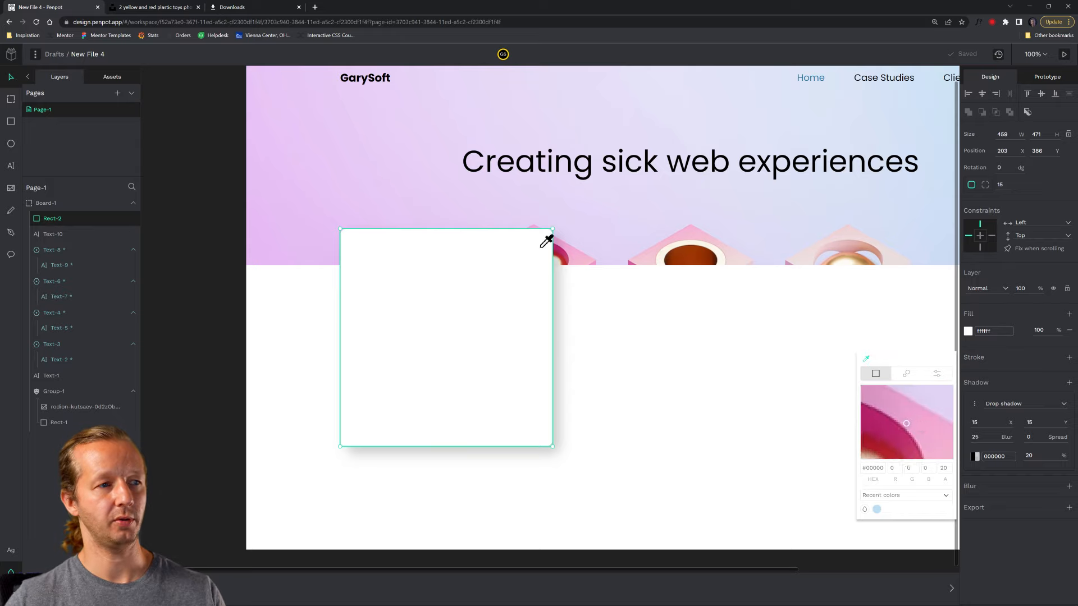
left_click(471, 217)
left_click(615, 377)
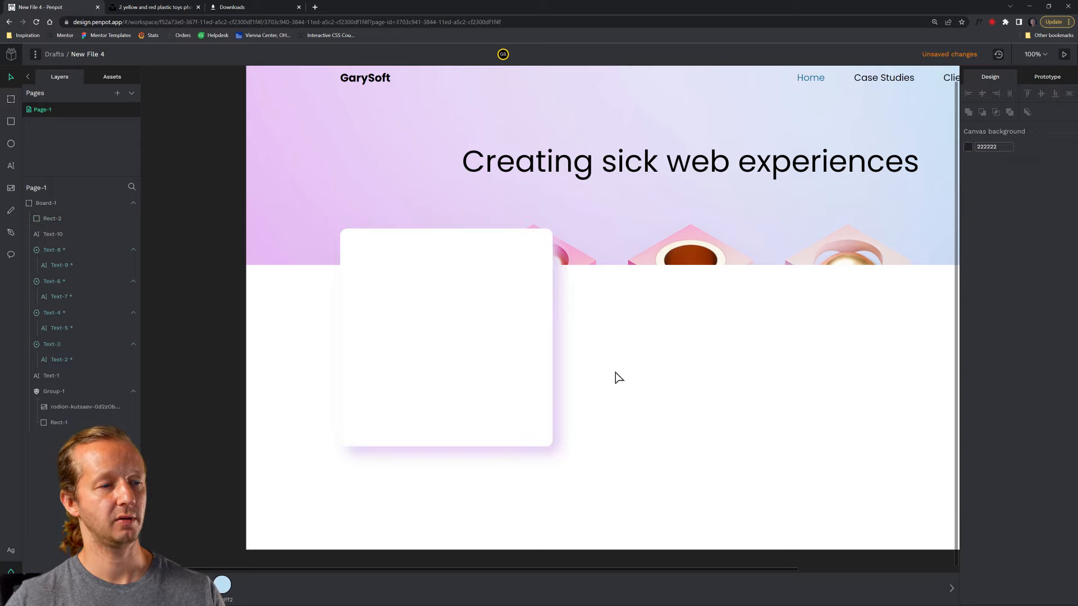
Step: Lower the opacity of the white rectangle's purple drop shadow to about 56%
left_click(542, 369)
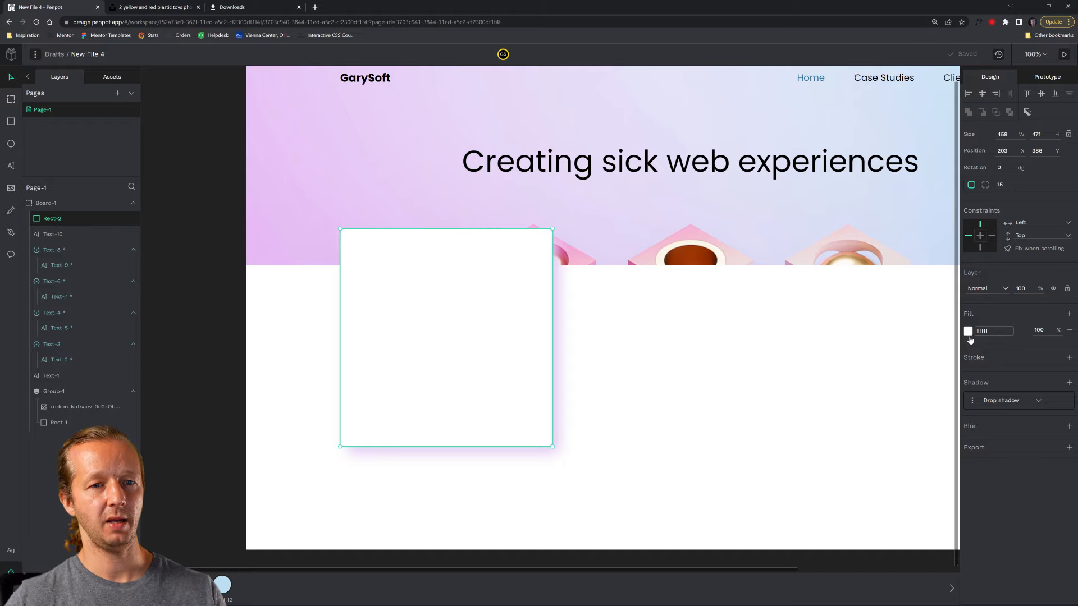
left_click(969, 335)
left_click(972, 401)
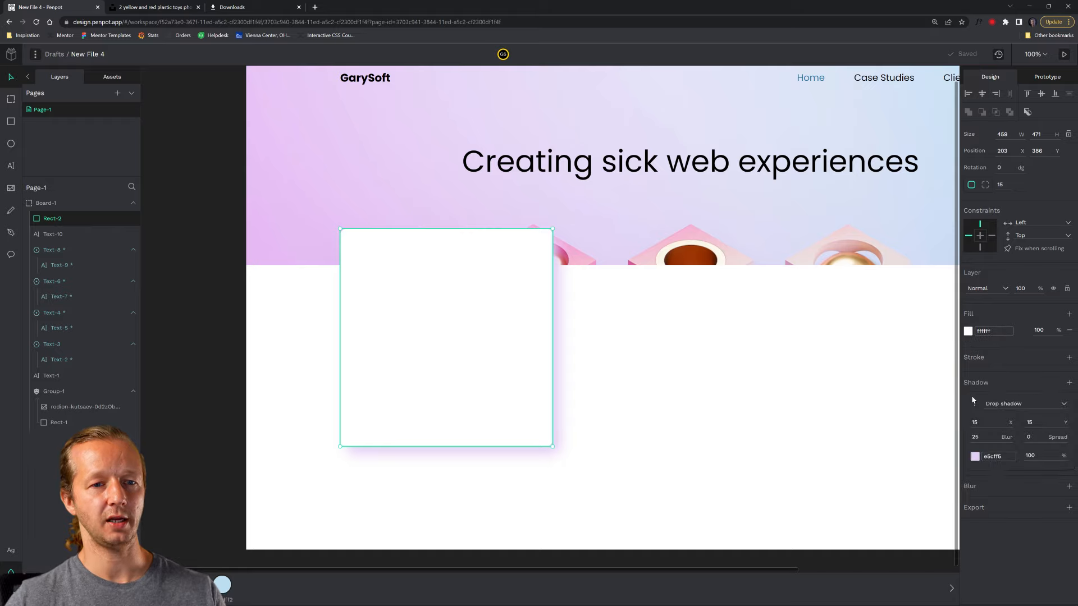
left_click(1036, 455)
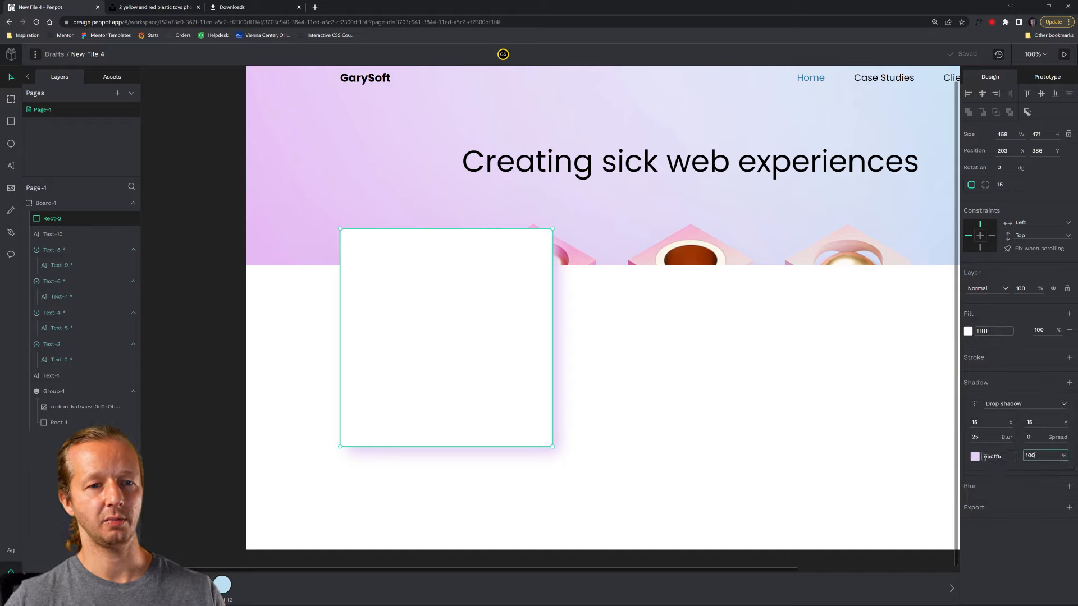
key("Down")
key("Down")
key("Down")
key("Down")
key("Down")
key("Down")
key("Down")
key("Down")
key("Down")
key("Down")
key("Down")
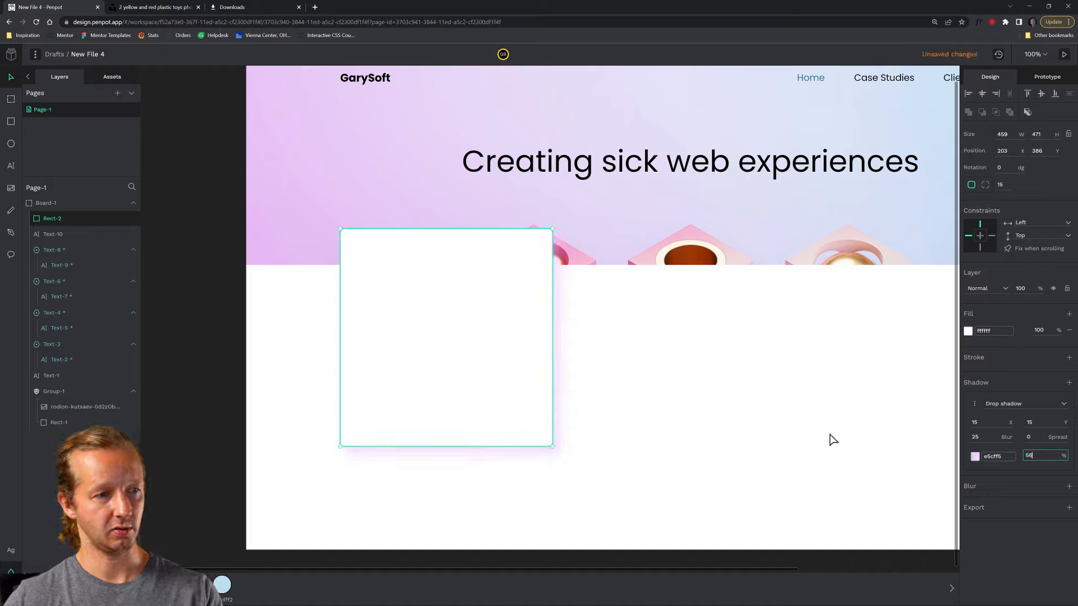
left_click(812, 436)
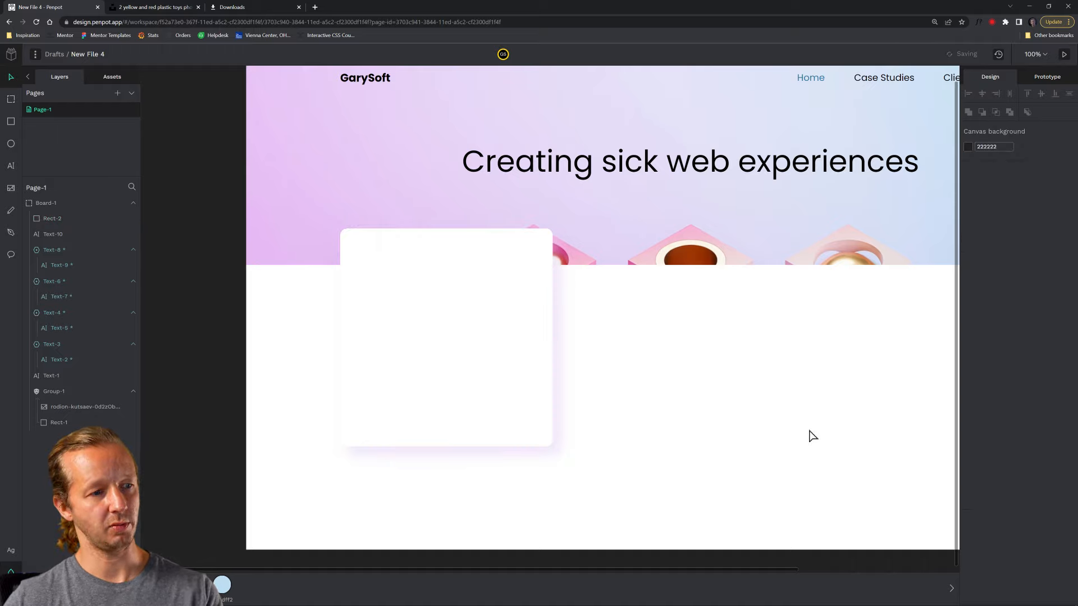
left_click(542, 394)
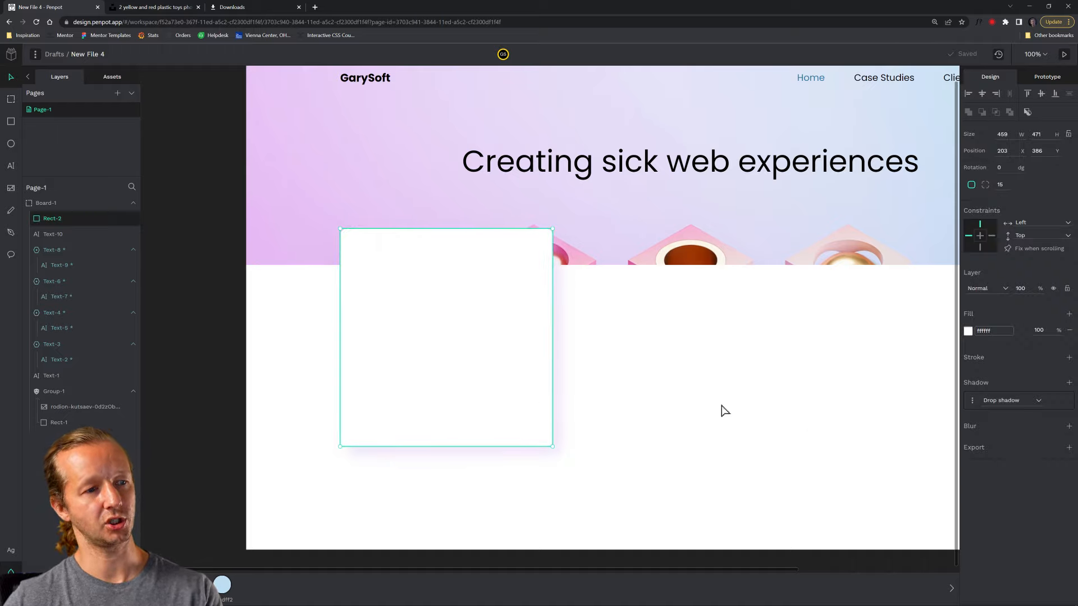
left_click(973, 401)
left_click(746, 354)
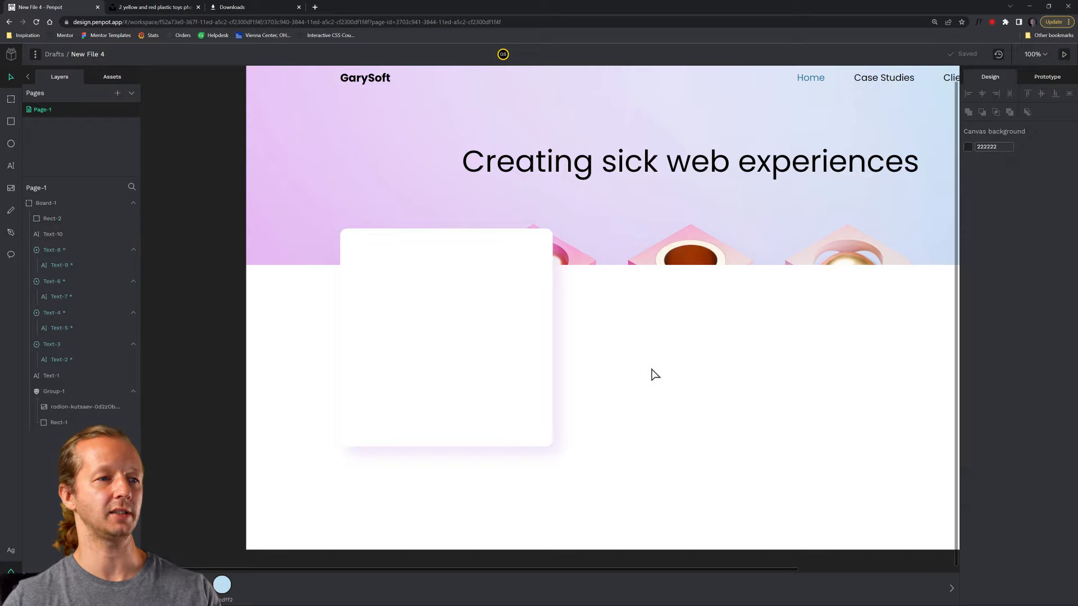
Step: Add the text "UI/UX" inside the white card near its upper-left corner
mouse_move(650, 352)
left_mouse_down()
mouse_move(678, 404)
mouse_move(652, 371)
left_mouse_up()
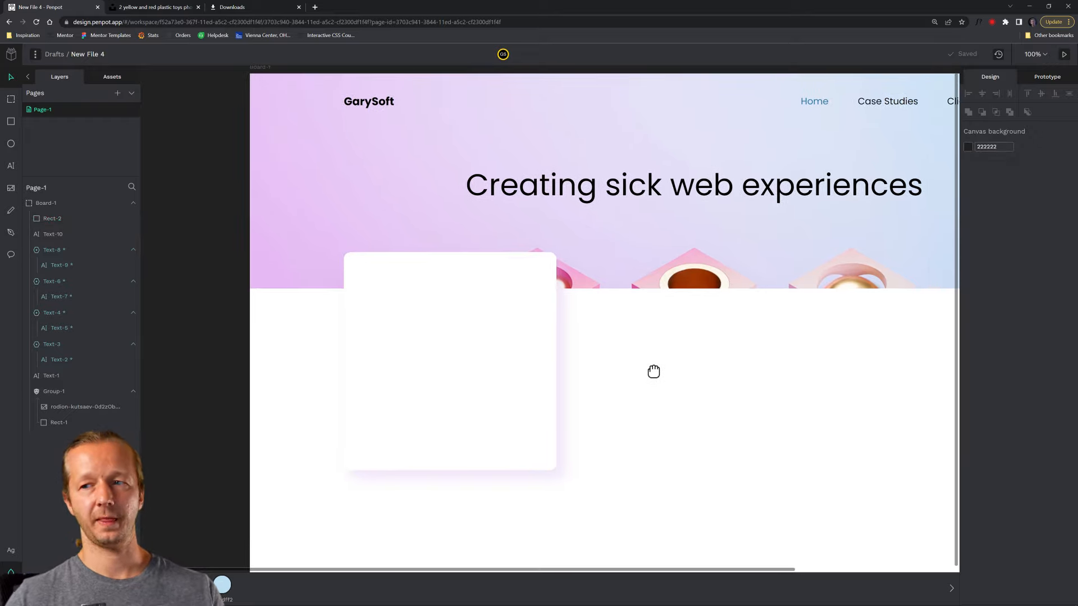
key("t")
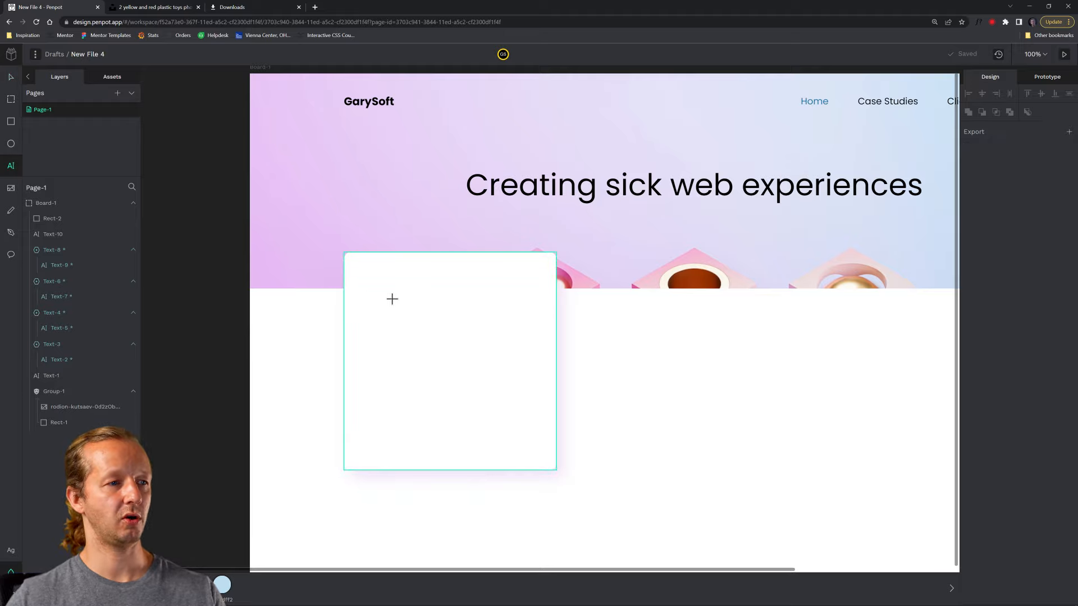
left_click_drag(368, 289, 417, 320)
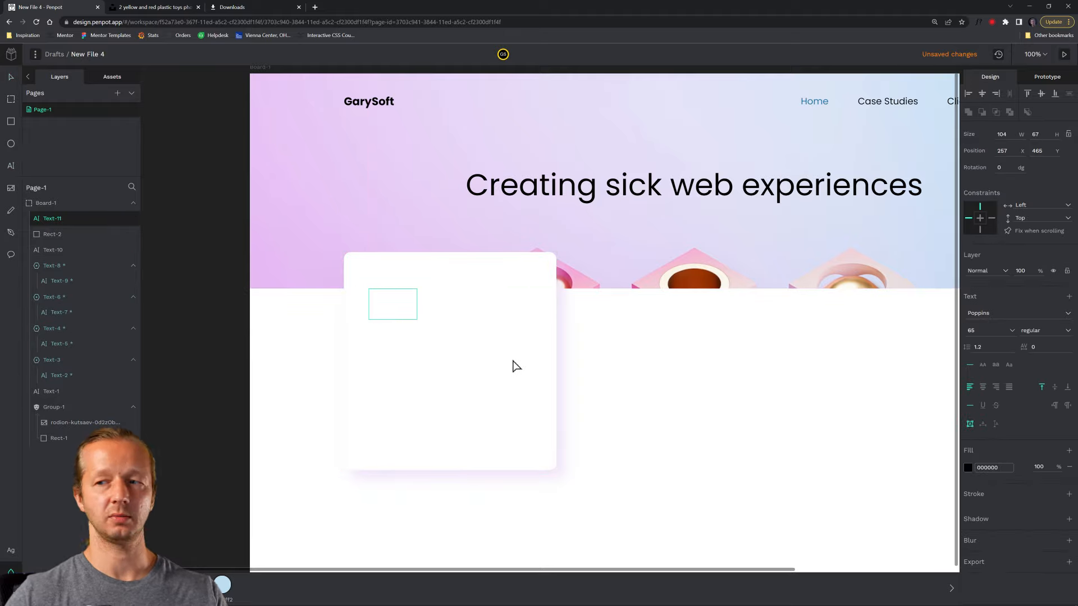
type("UI/UX")
key("Escape")
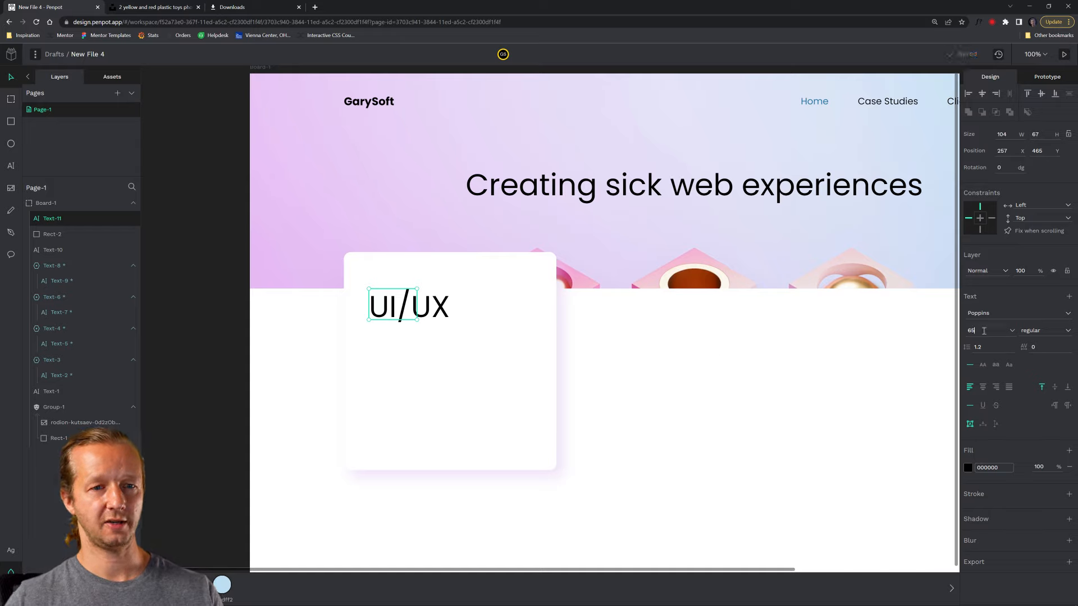
Step: Set the "UI/UX" text's font size to 40 and its box to auto width
type("40")
key("Return")
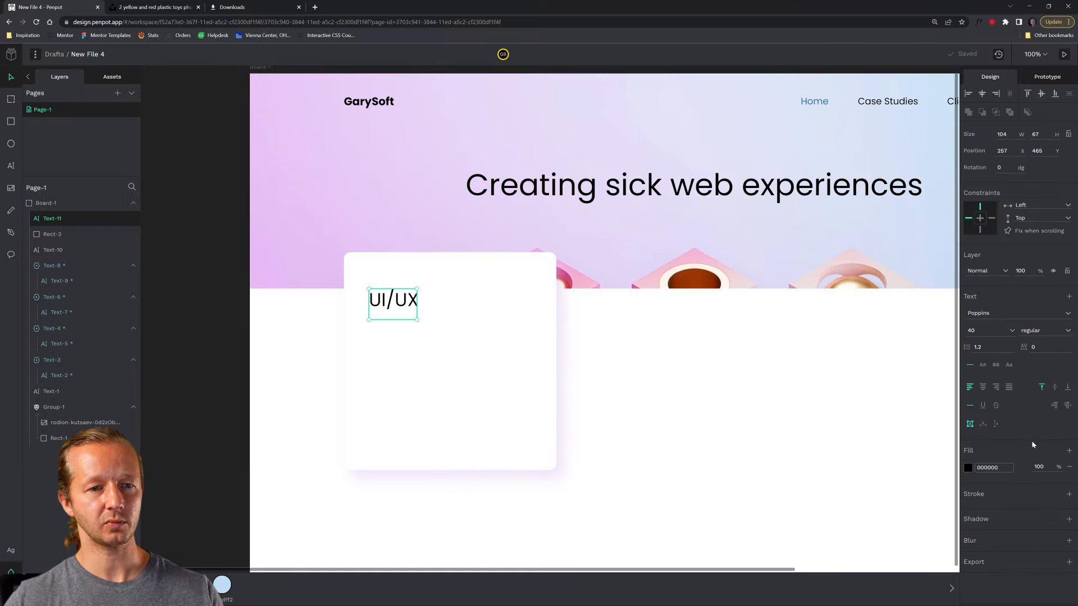
left_click(982, 427)
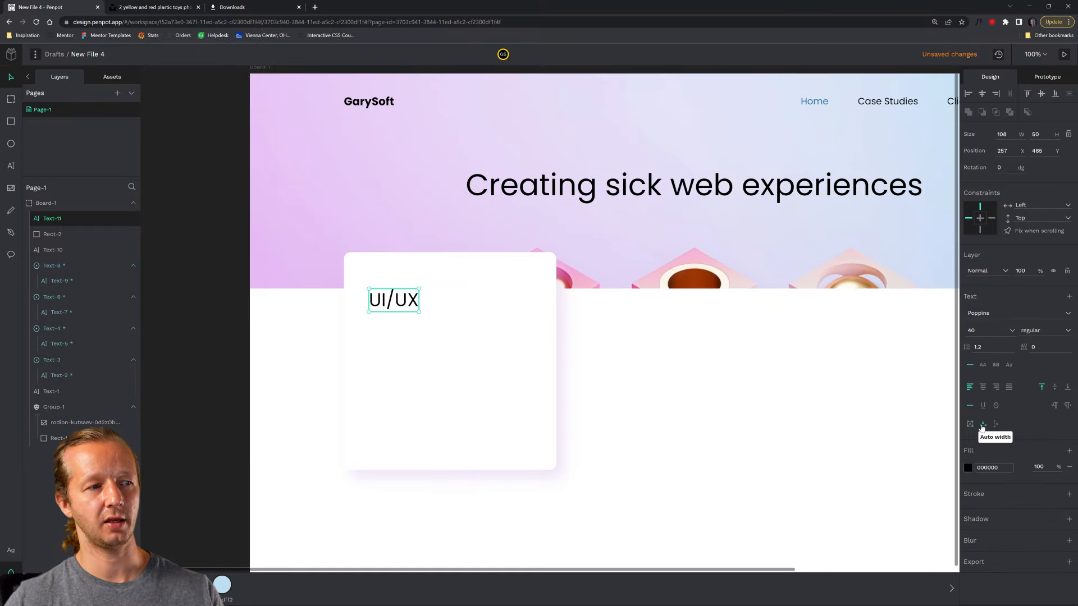
double_click(408, 302)
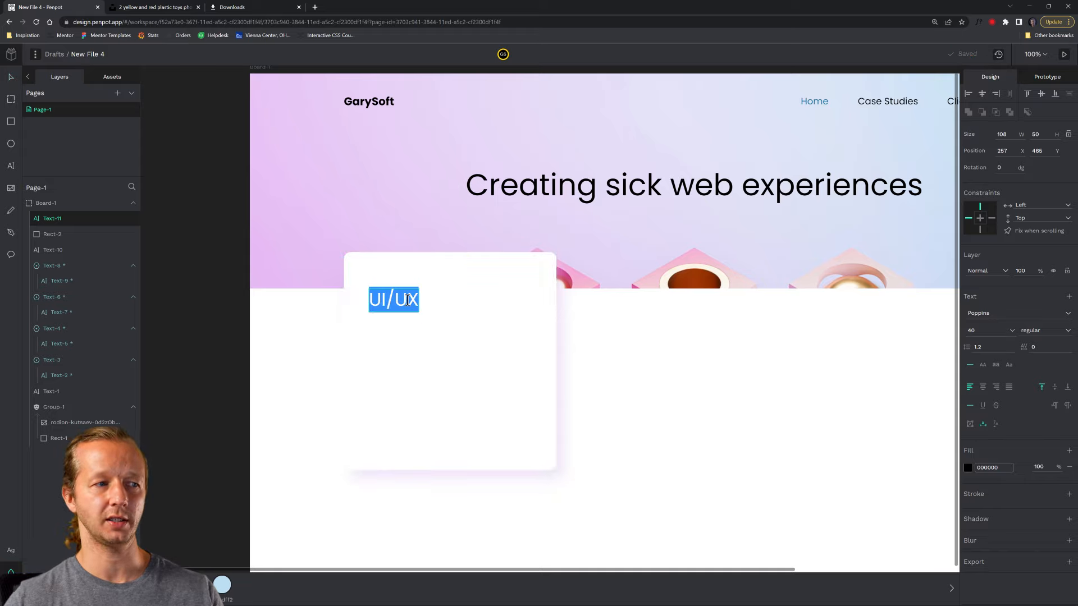
key("Escape")
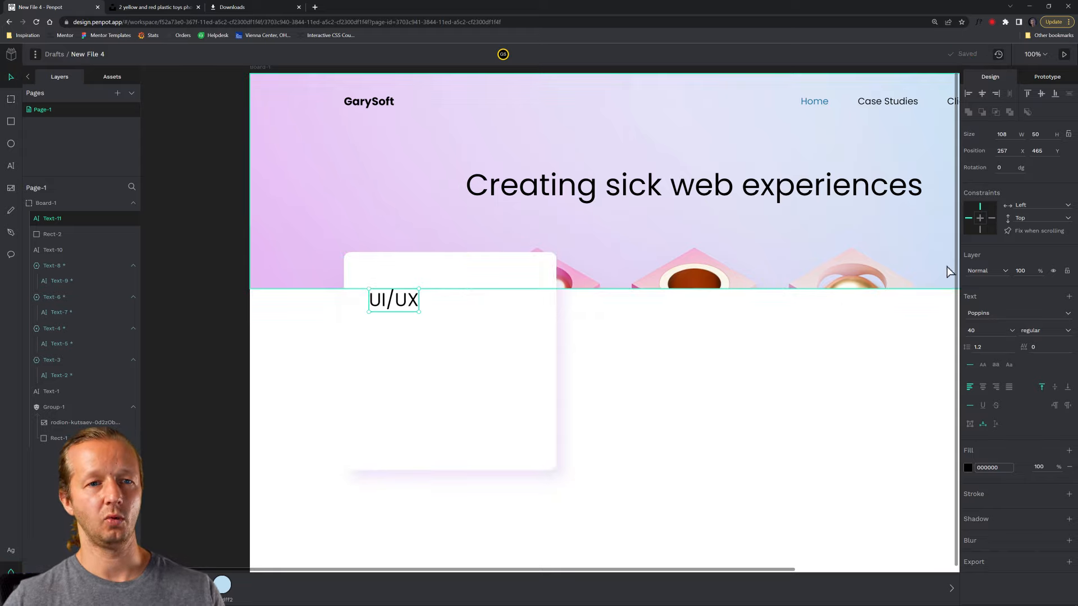
Step: Set the "UI/UX" text's weight to 700 and move it up to about X 254, Y 440
left_click(1068, 331)
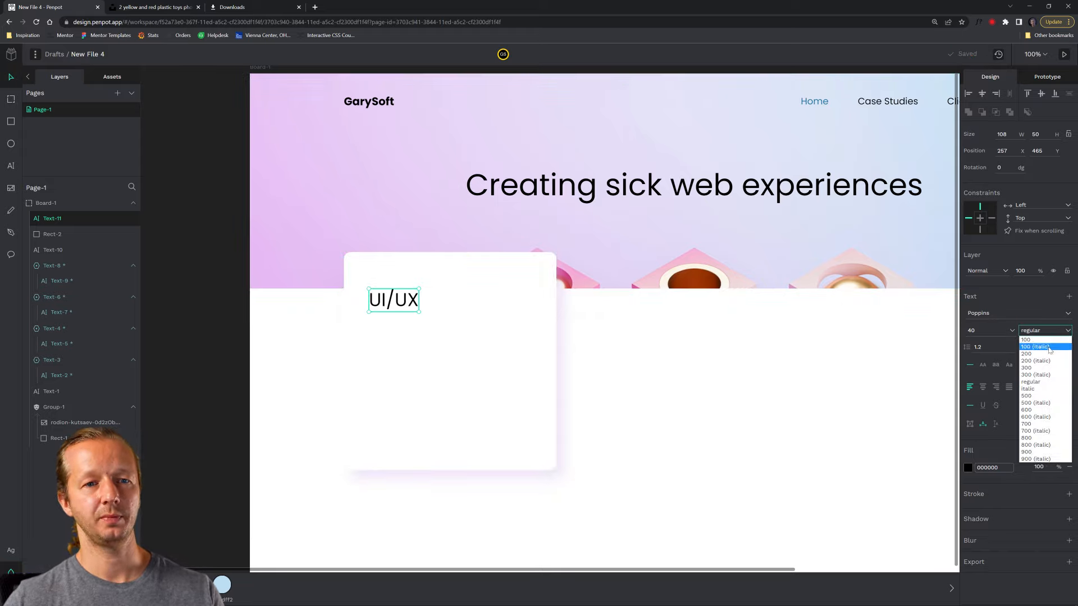
left_click(1041, 429)
left_click_drag(407, 306, 405, 292)
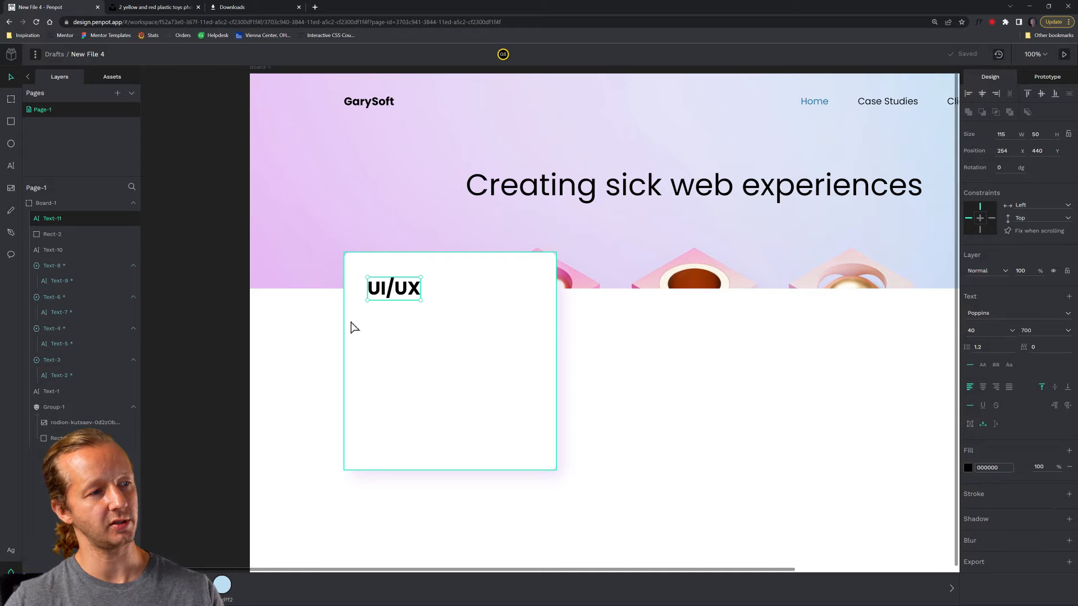
Step: Duplicate the "UI/UX" heading, move the copy straight below it to about Y 502 and open the copy's text for editing
key("ctrl+d")
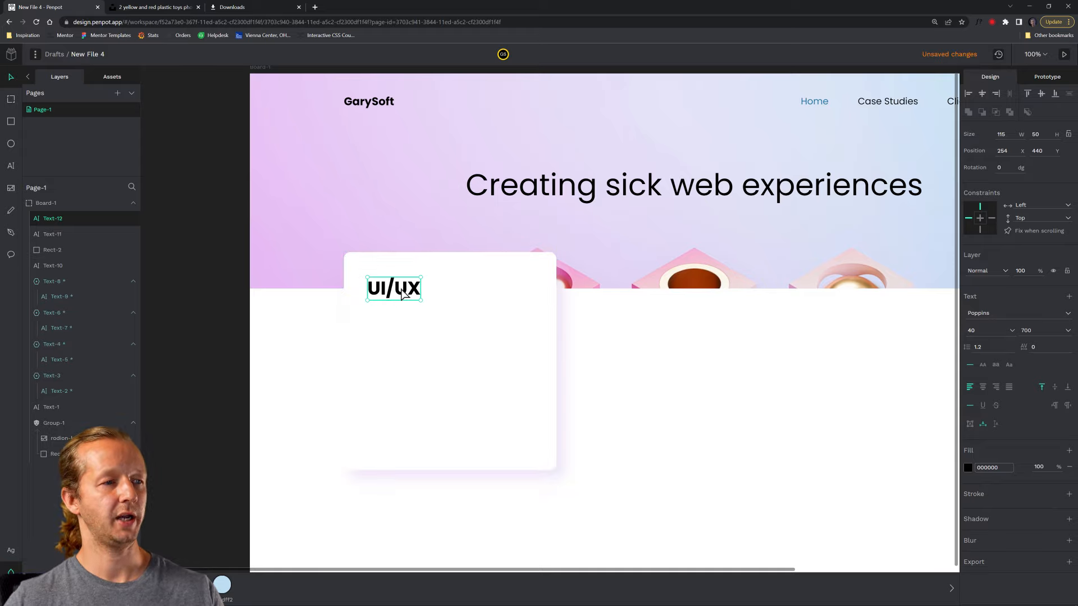
left_click_drag(403, 293, 410, 325)
double_click(408, 318)
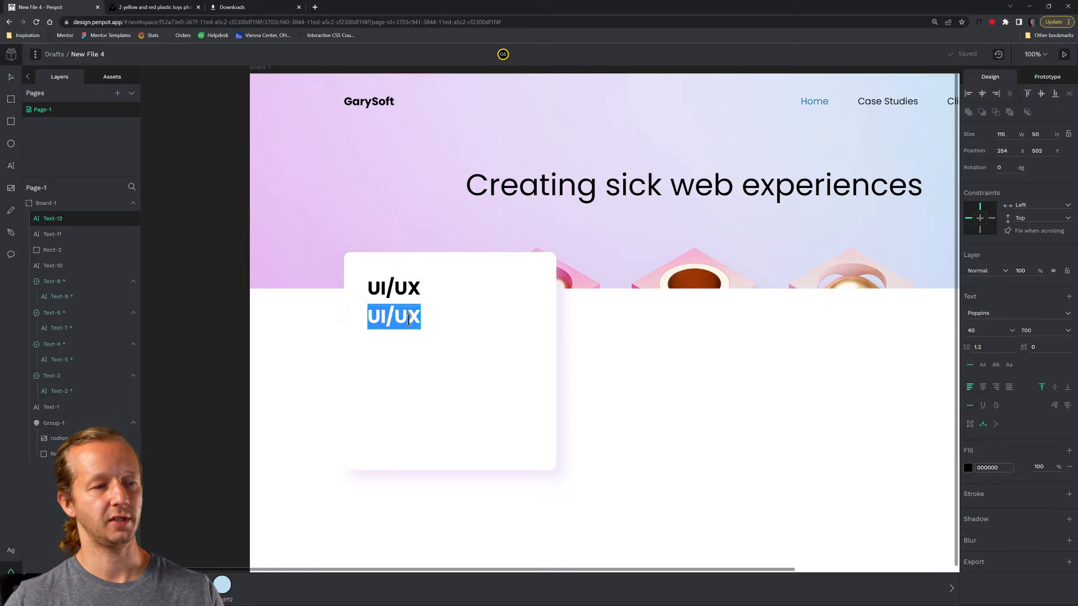
type("mAKIN")
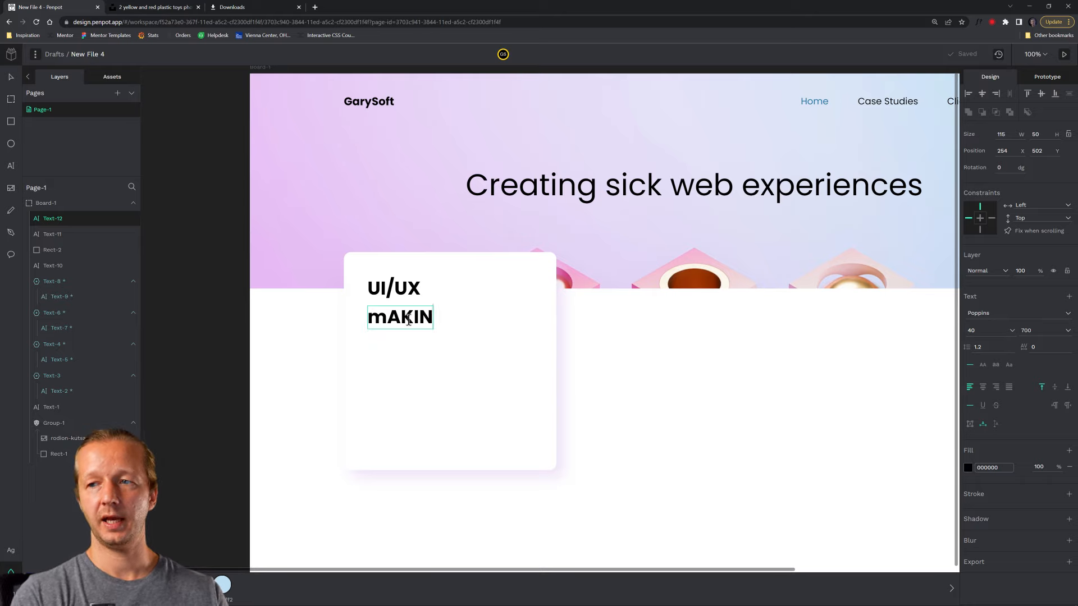
type("G 'EM LOOK GOOD AND")
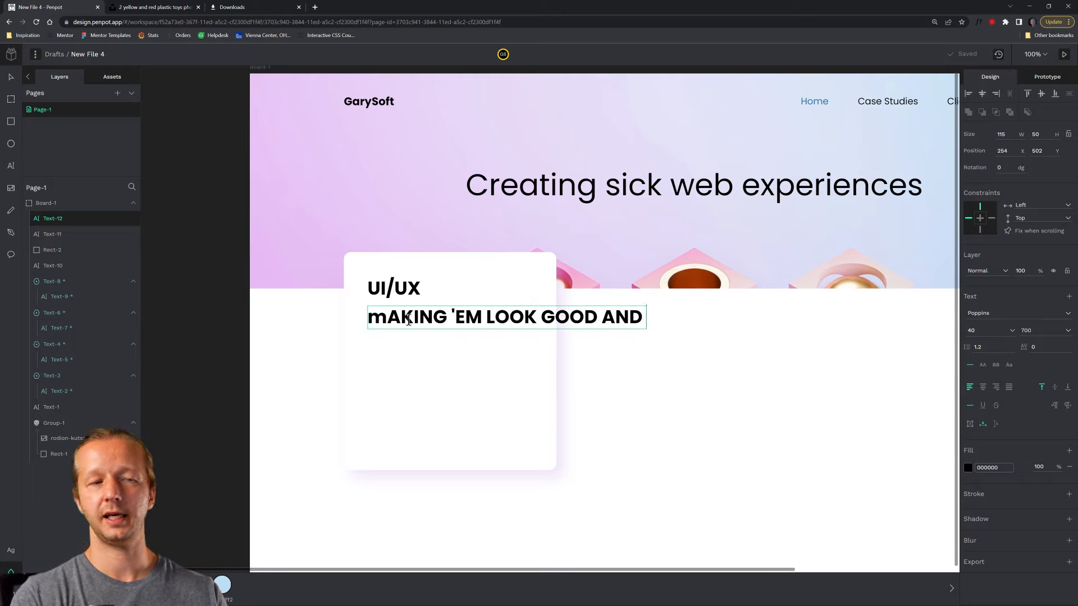
type(" FUNCTION")
key("ctrl+a")
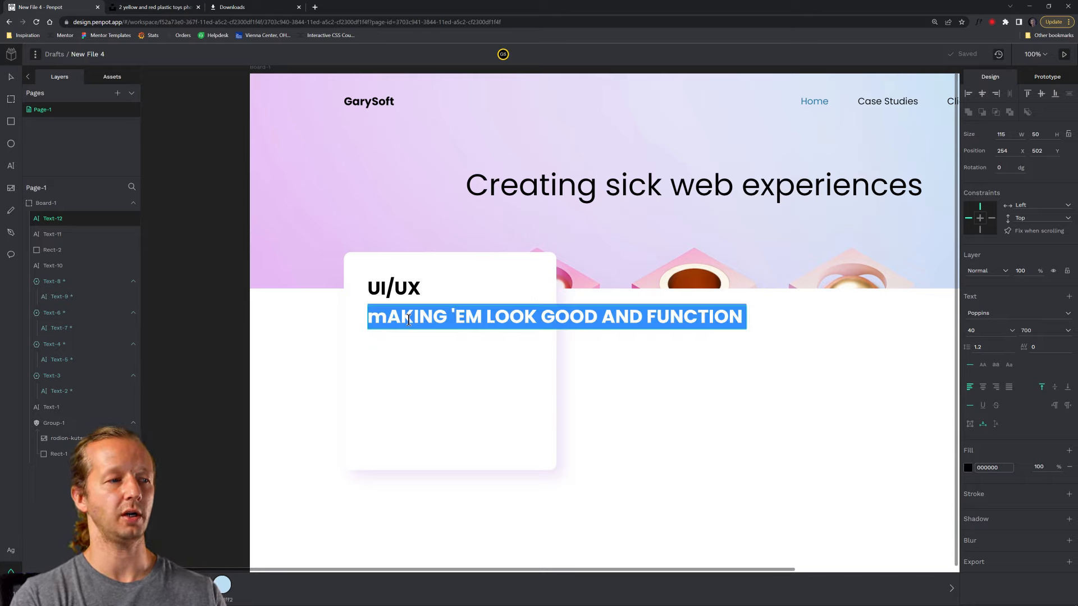
key("BackSpace")
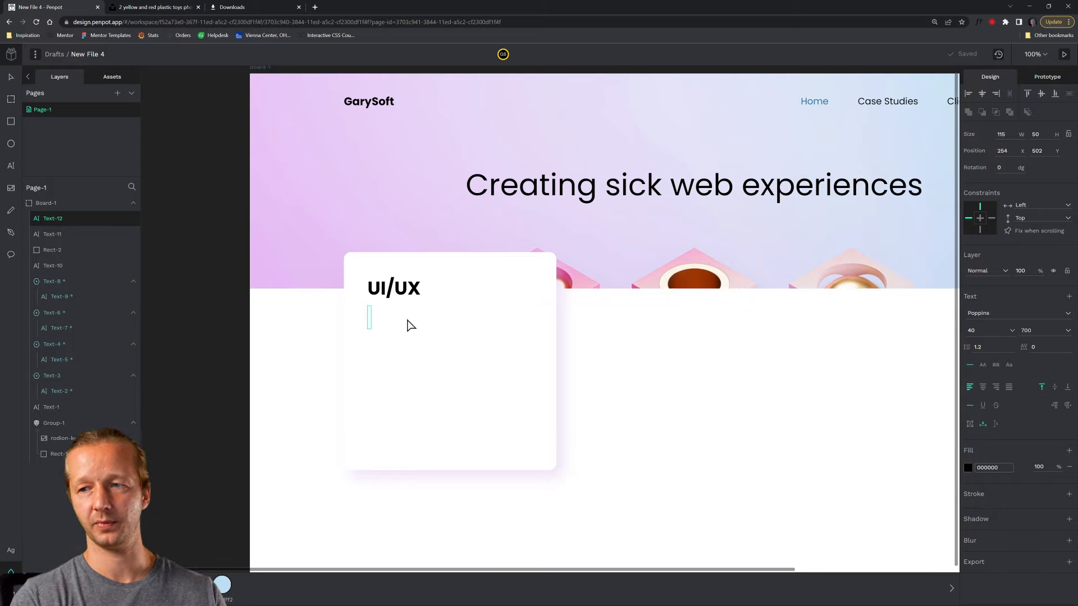
Step: Enter "Making 'em look good and function well." in the lower text below the UI/UX heading
type("Making")
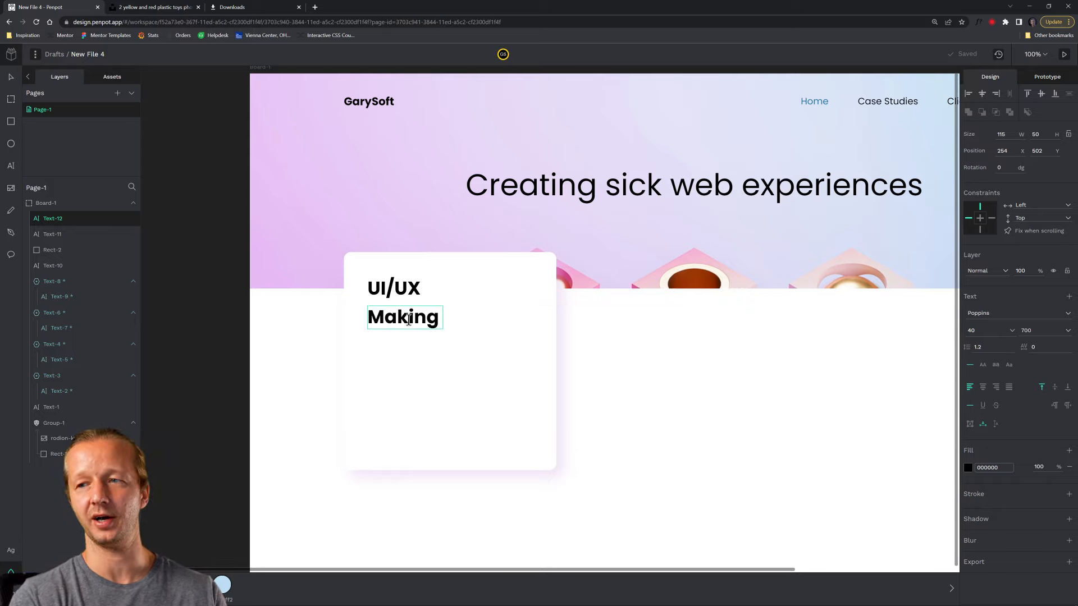
type(" 'em look good")
key("BackSpace")
key("BackSpace")
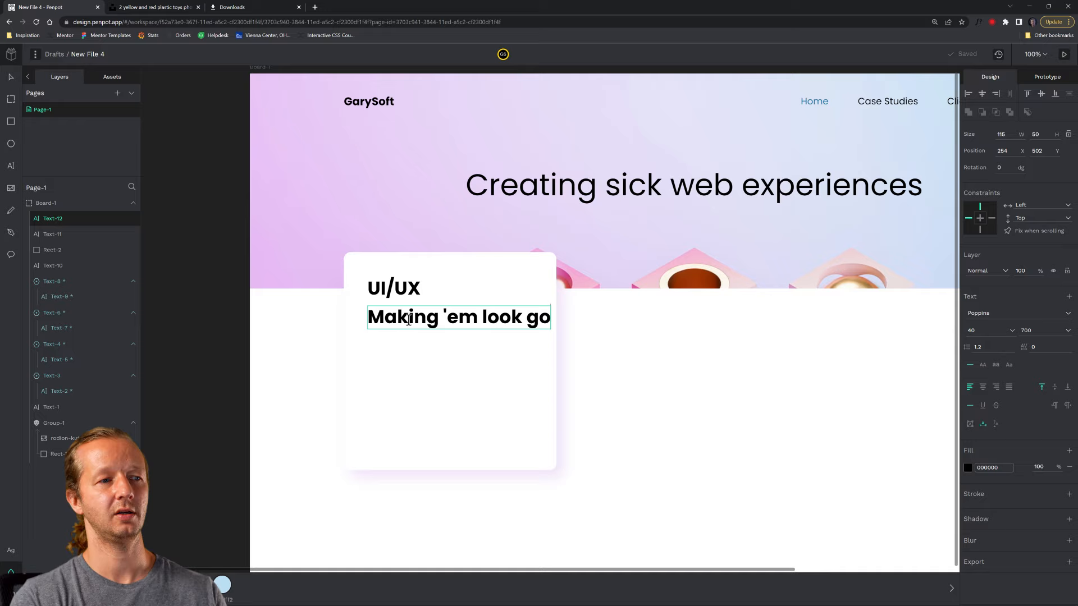
type("od and fu")
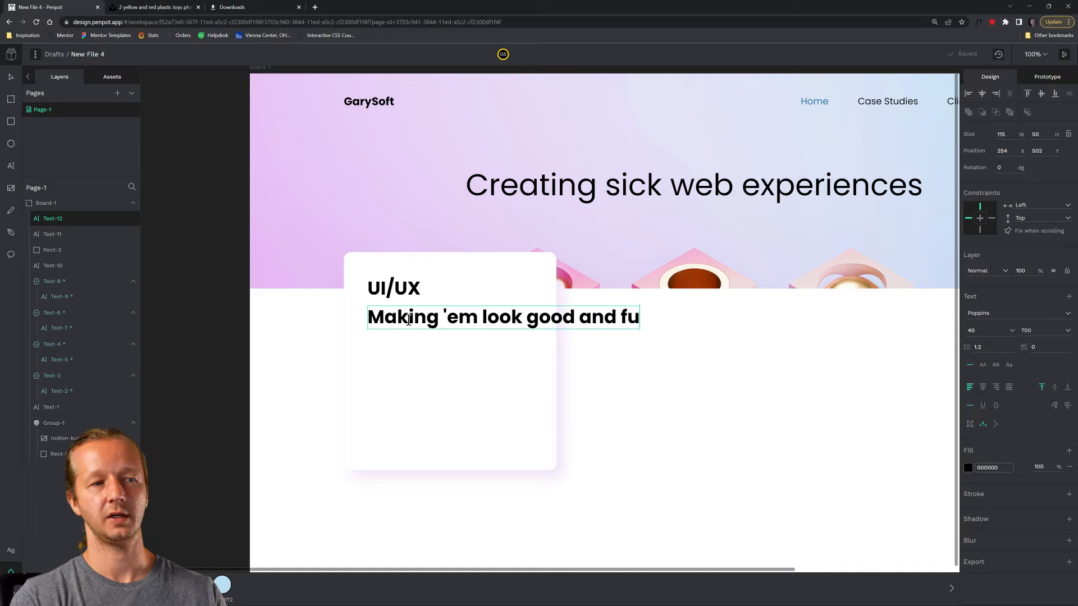
type("nction well.")
key("Escape")
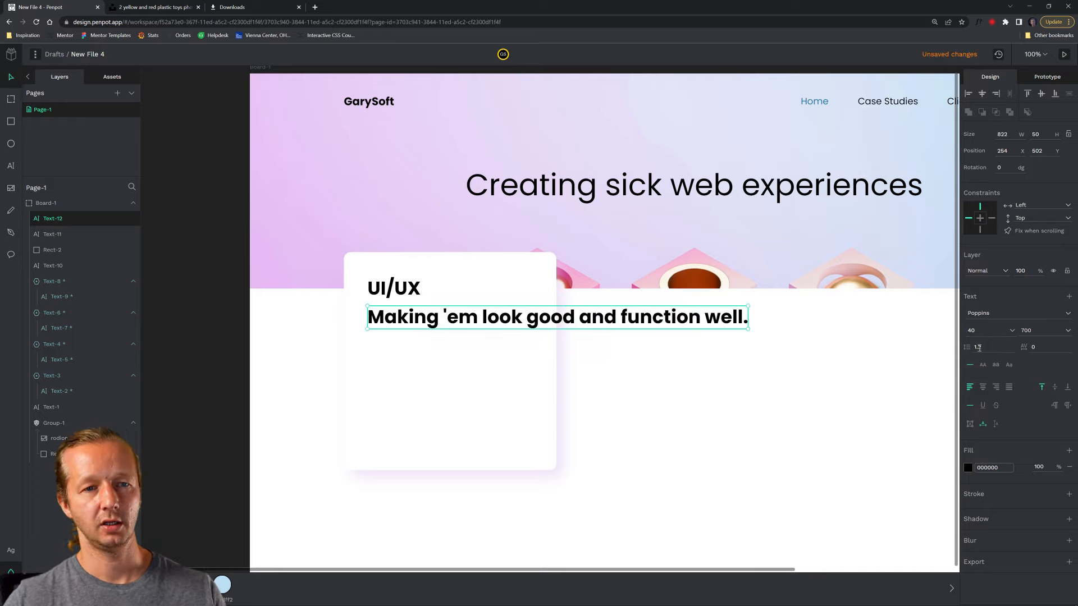
Step: Set the card description's font size to 20 and weight to regular, and narrow its text box to about 356 wide
left_click(987, 332)
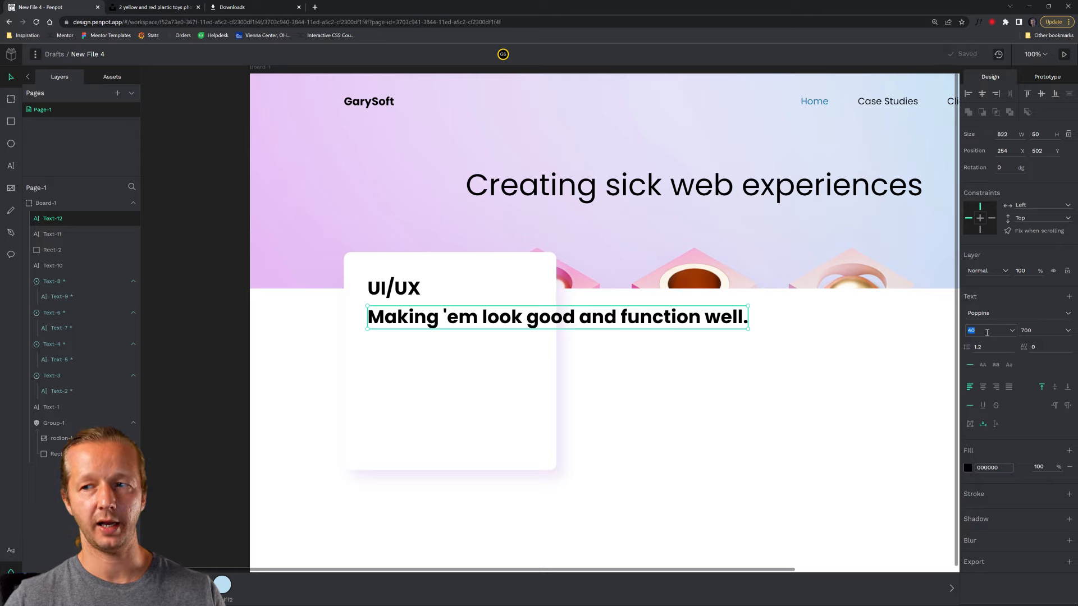
type("20")
key("Return")
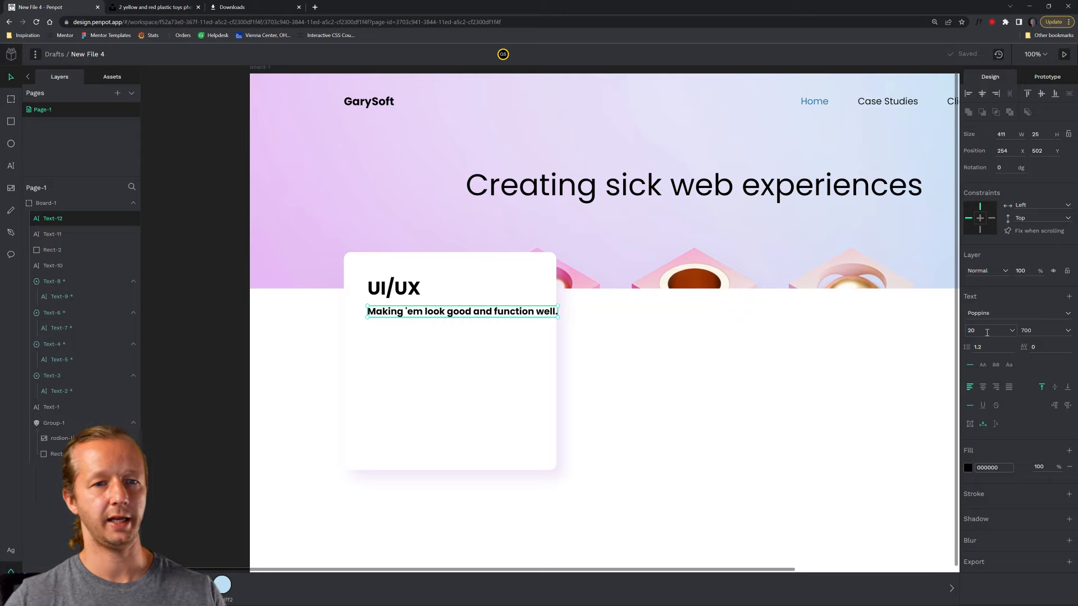
left_click(1045, 332)
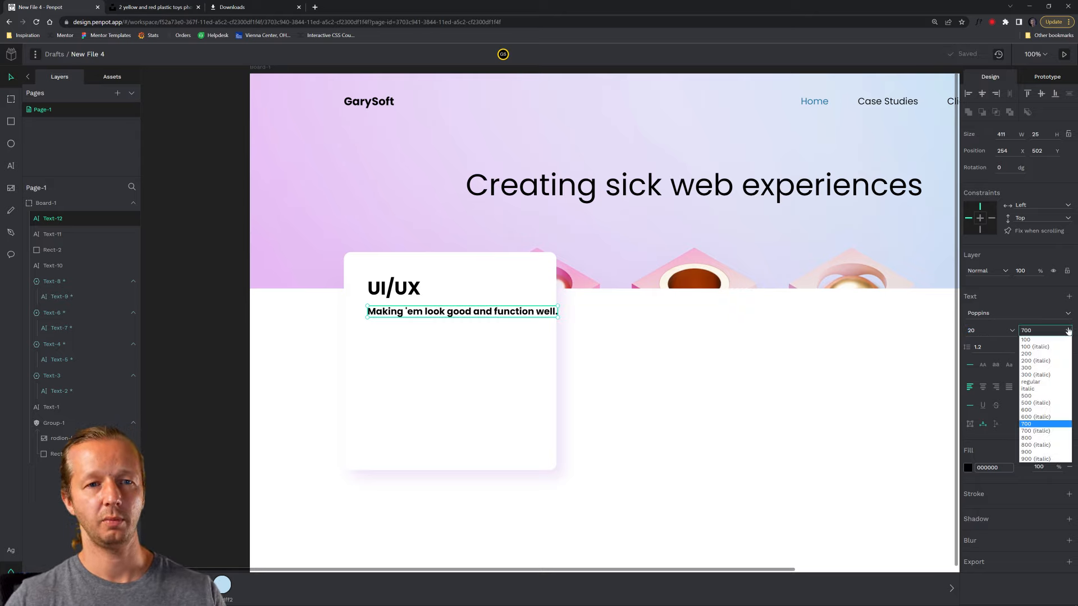
left_click(1031, 382)
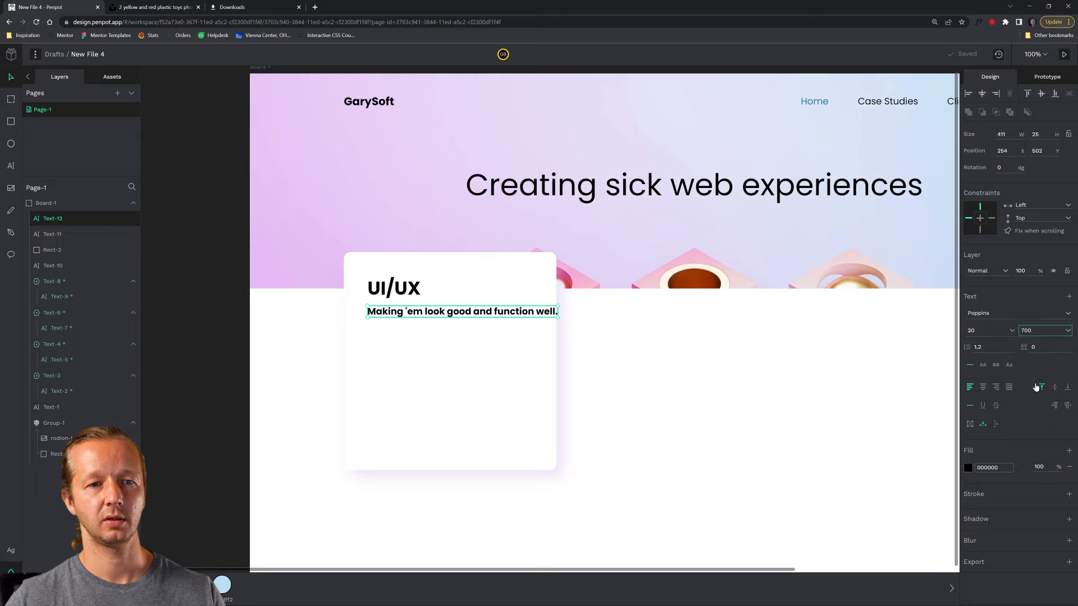
left_click_drag(556, 315, 528, 318)
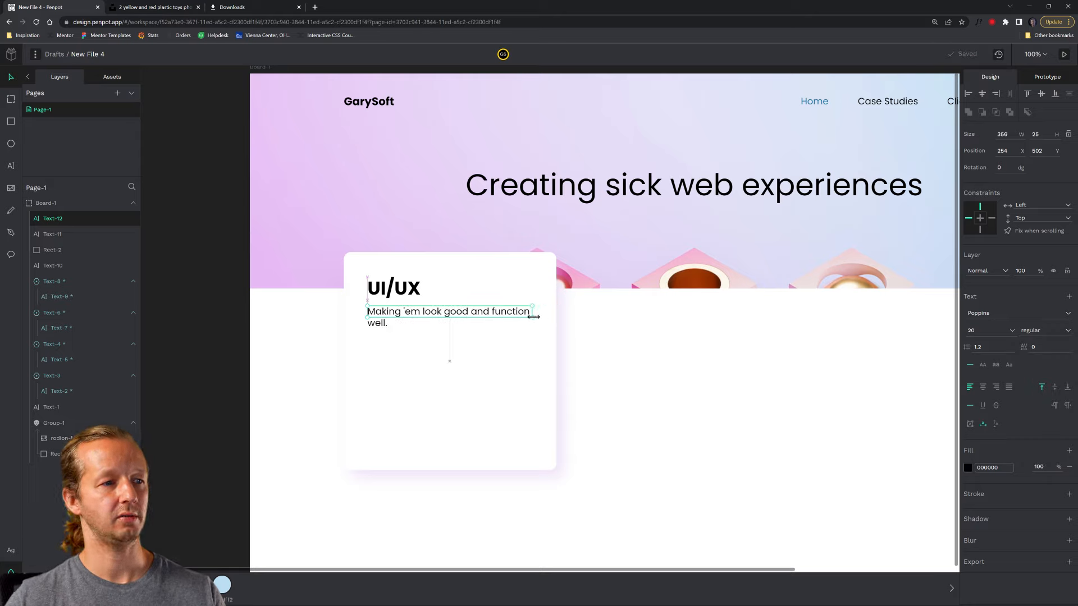
left_click(618, 348)
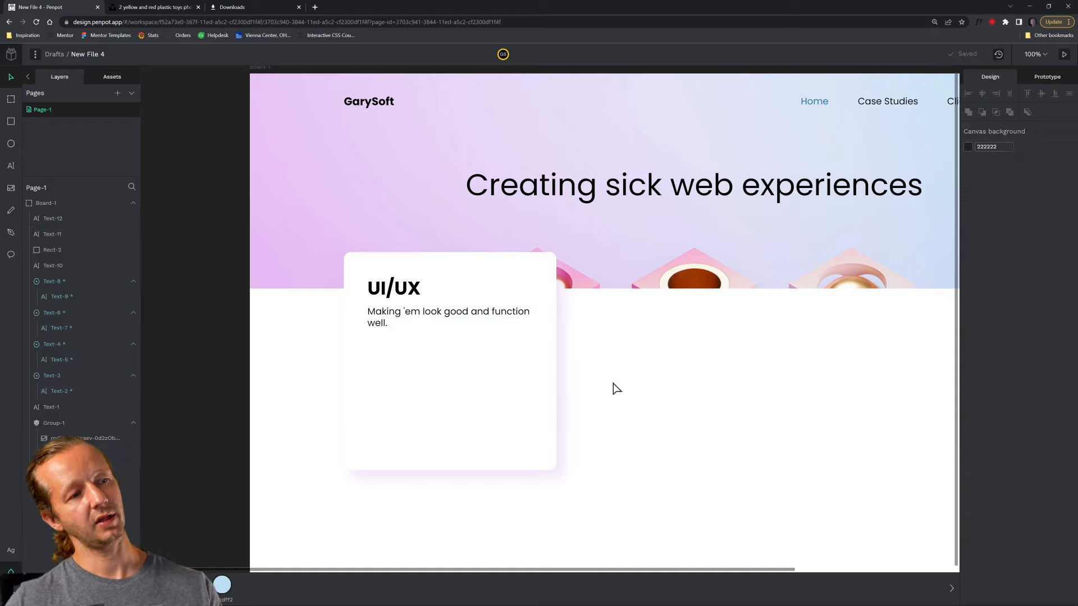
left_click(473, 312)
left_click(633, 343)
left_click(457, 319)
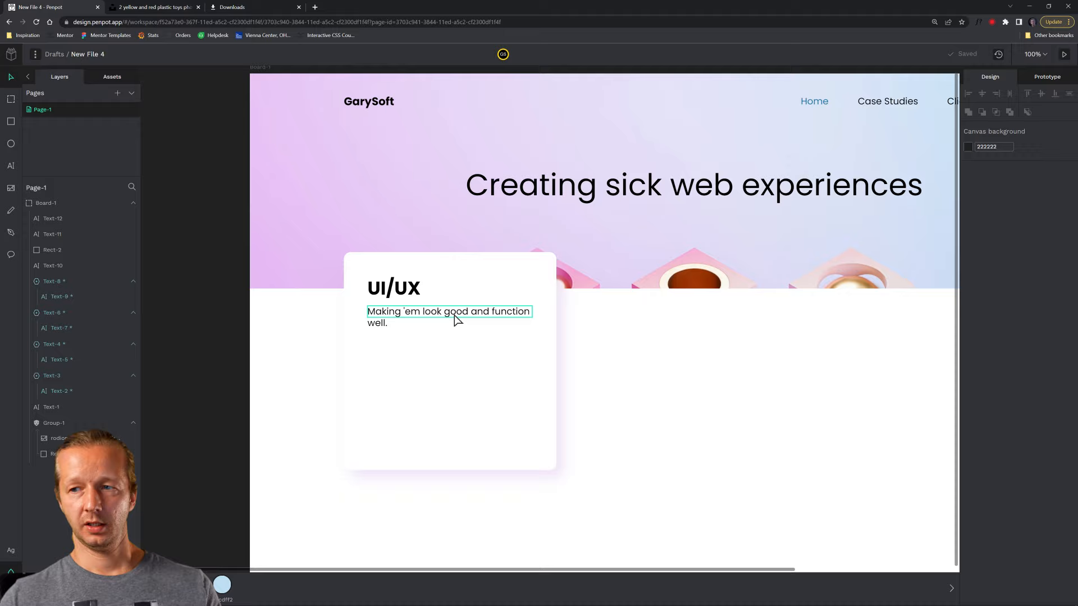
left_click(638, 380)
Step: Draw a rectangle about 245 by 182 below the description, overlapping the UI/UX card's left edge
left_click_drag(652, 377, 681, 345)
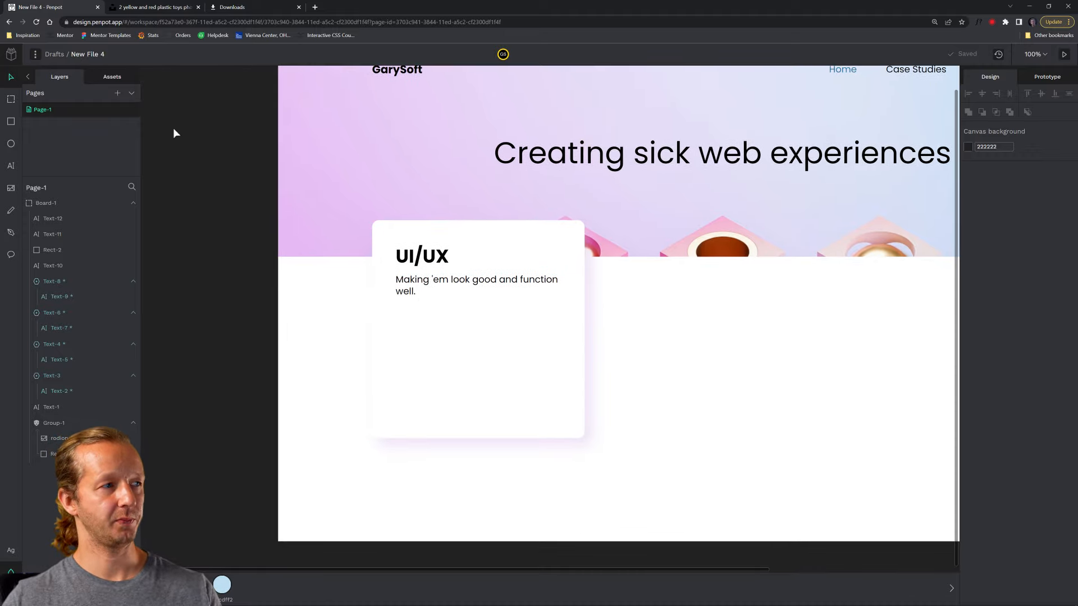
left_click(10, 121)
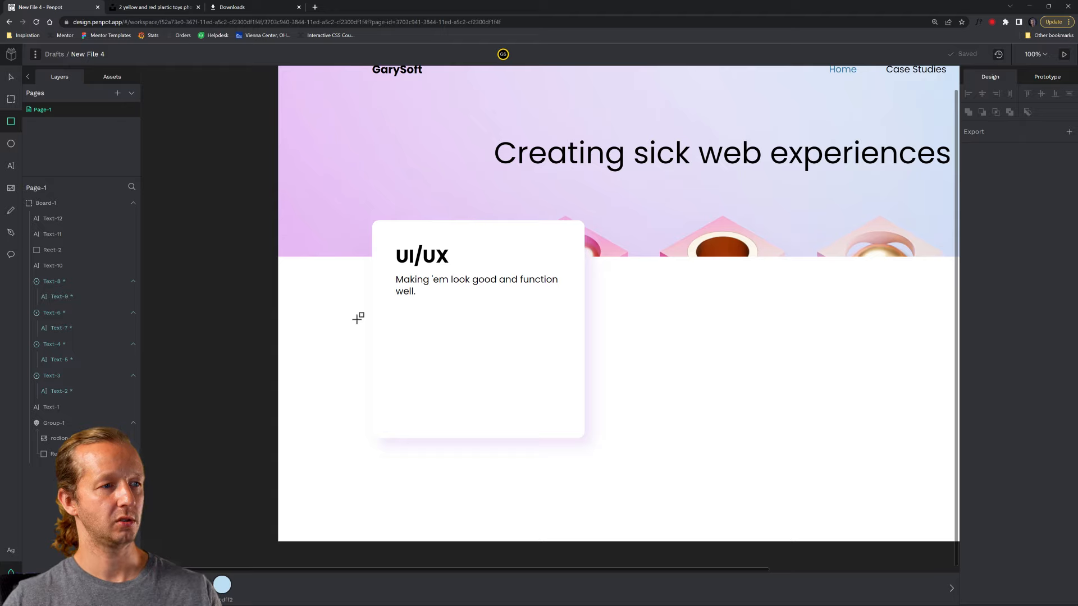
left_click_drag(357, 317, 471, 402)
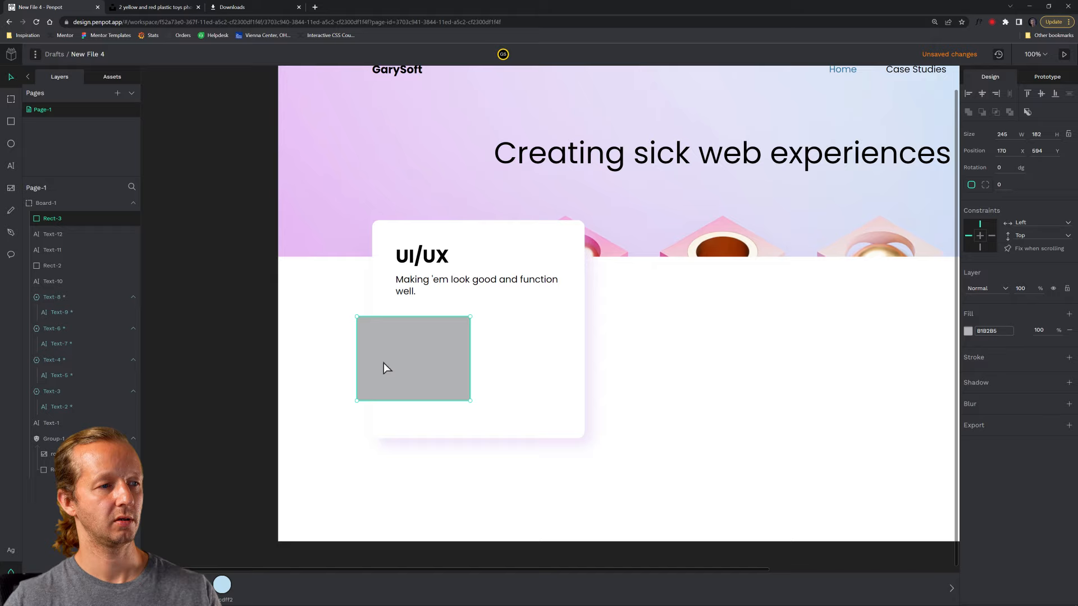
Step: Fill the new rectangle with light purple e6cdf5 sampled from the hero background and set its corner radius to 10
left_click(968, 331)
left_click(862, 316)
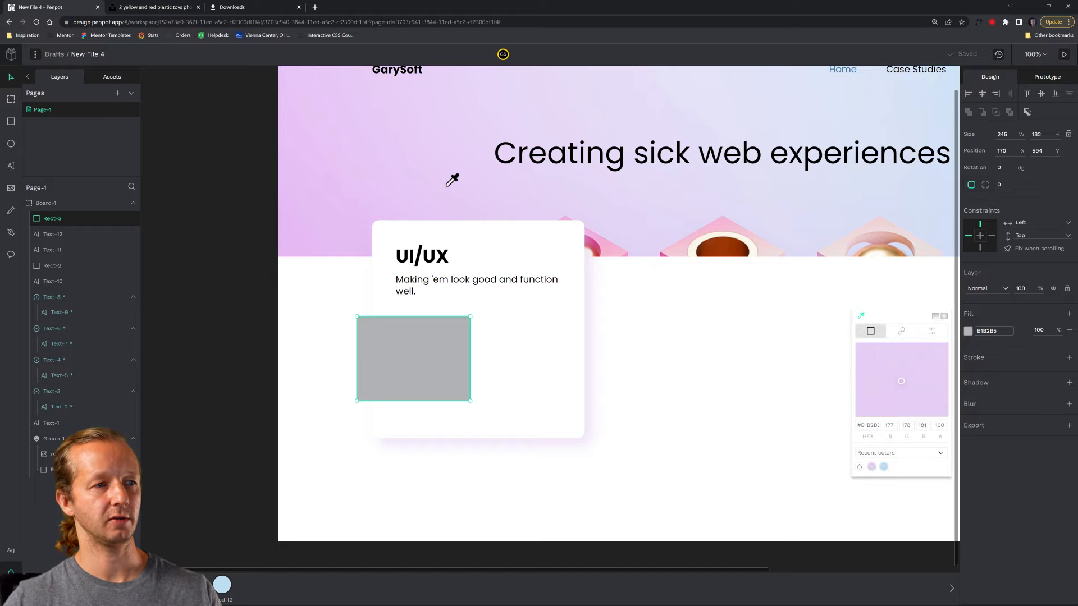
left_click(473, 205)
left_click(297, 371)
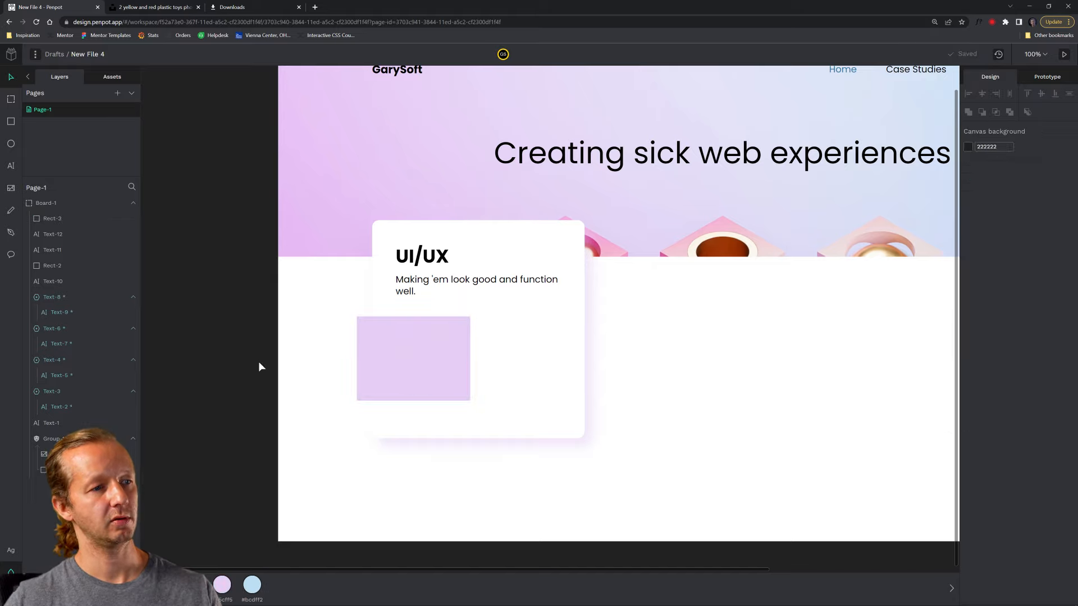
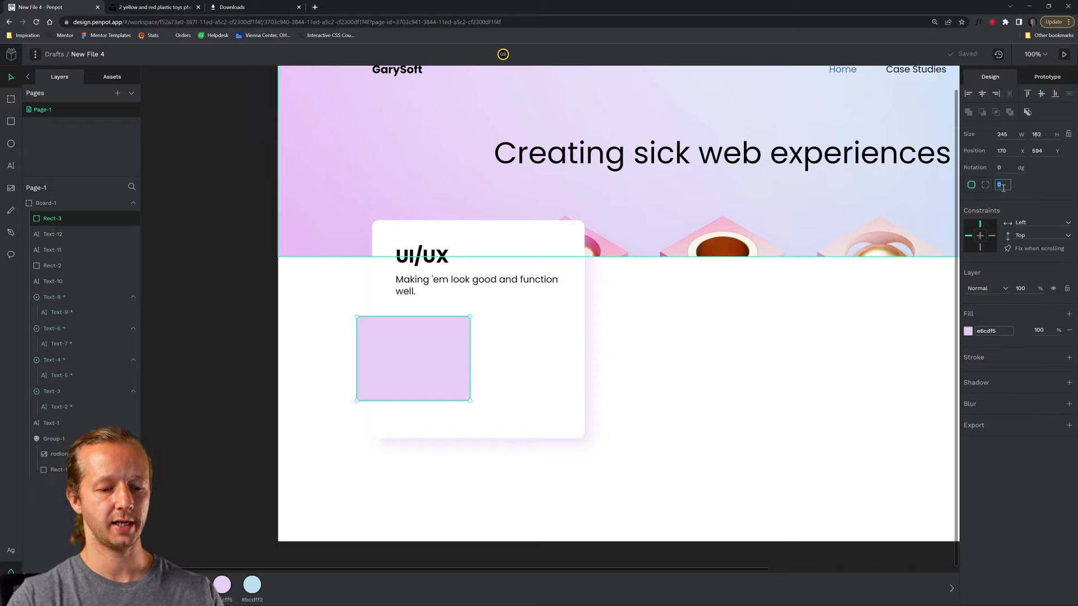
type("10")
left_click(705, 365)
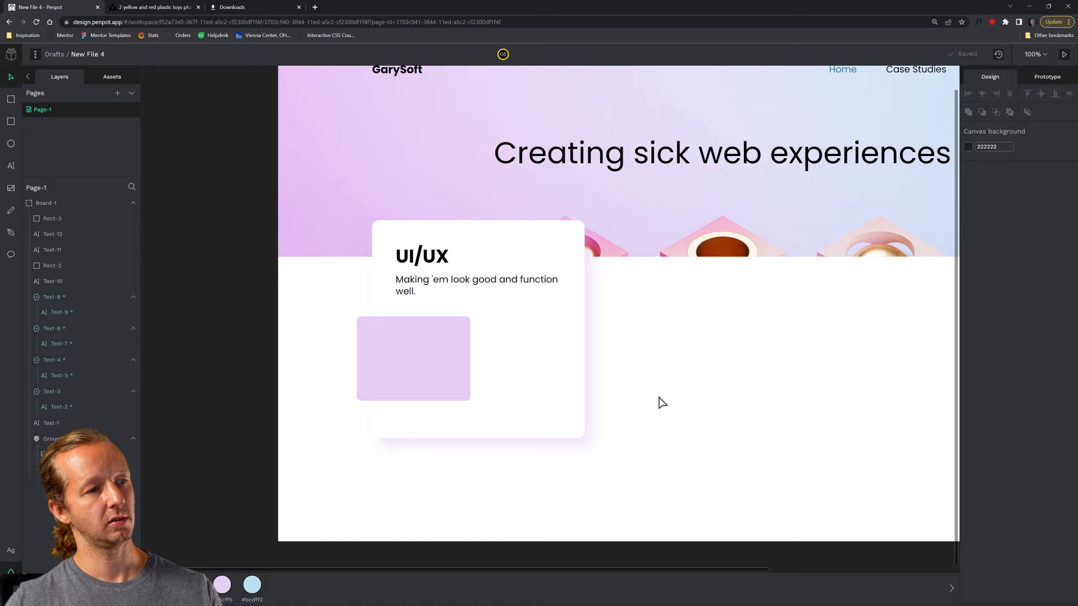
Step: Duplicate the purple rectangle and place the copy beside it, slightly lower and overlapping the card's right edge
left_click(412, 364)
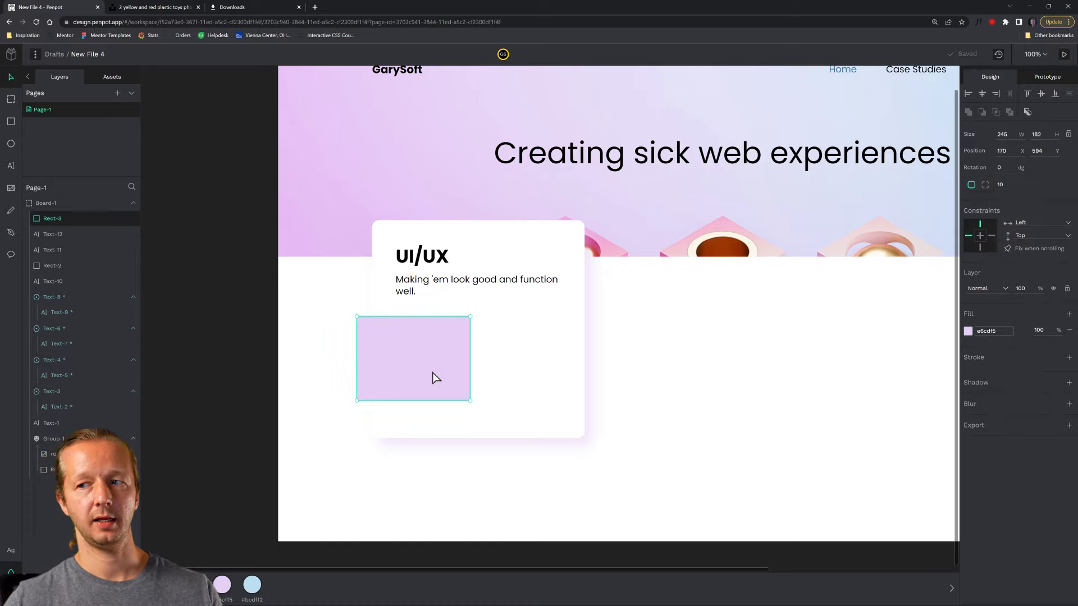
scroll(436, 375, "up", 3)
left_click_drag(433, 337, 601, 353)
left_click(419, 339, "shift")
left_click(810, 366)
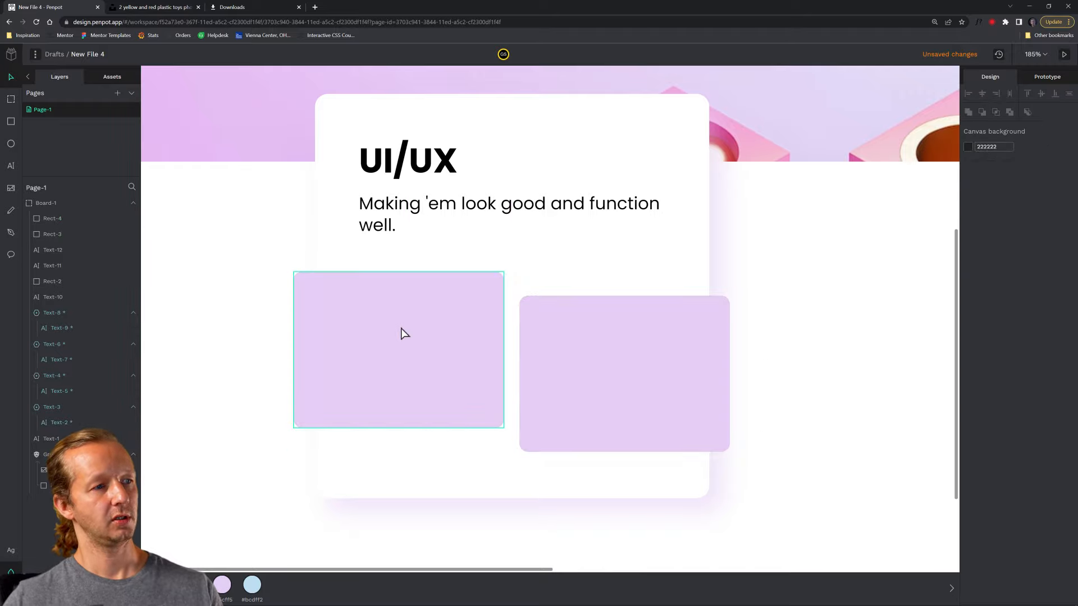
Step: Remove the duplicate rectangle's fill and add a 1 px solid centered stroke
left_click(657, 344)
scroll(654, 335, "down", 2)
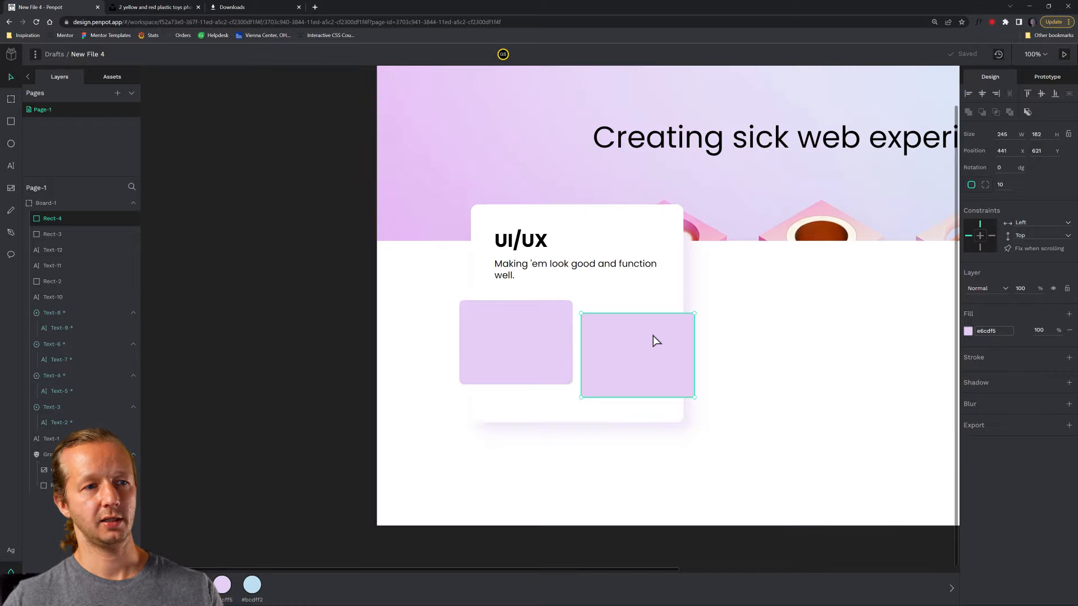
scroll(654, 336, "up", 2)
left_click(1068, 331)
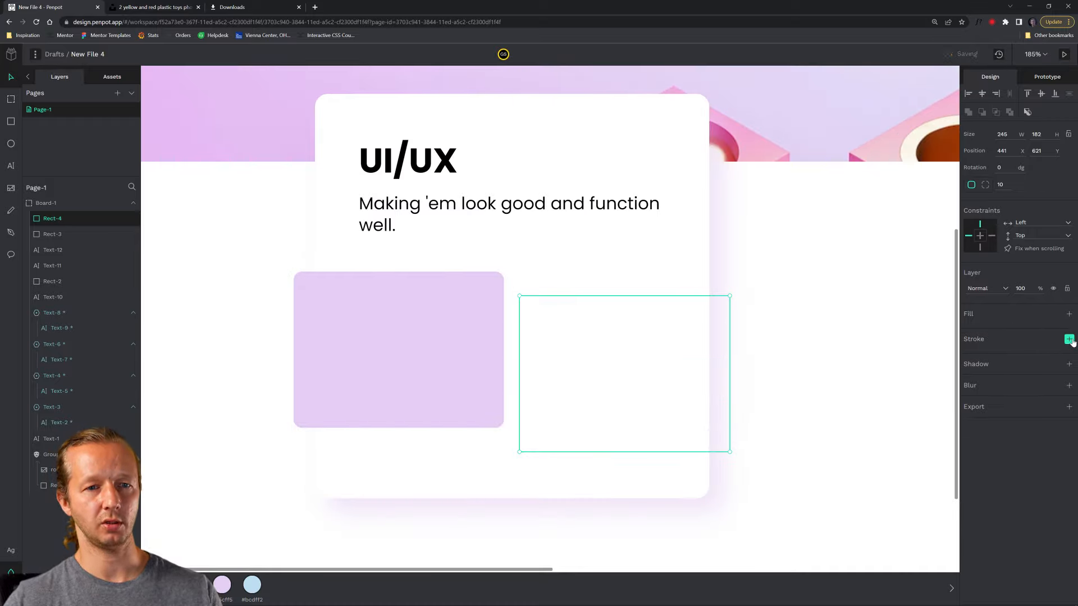
left_click(1069, 339)
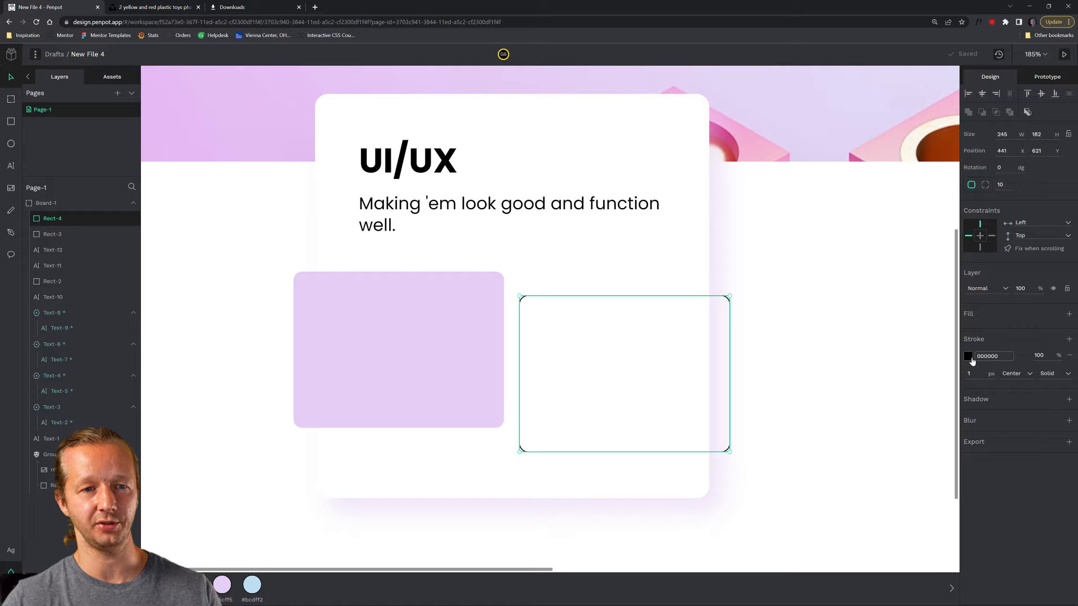
Step: Color the duplicate rectangle's stroke with the light purple sampled from the hero background
left_click(969, 359)
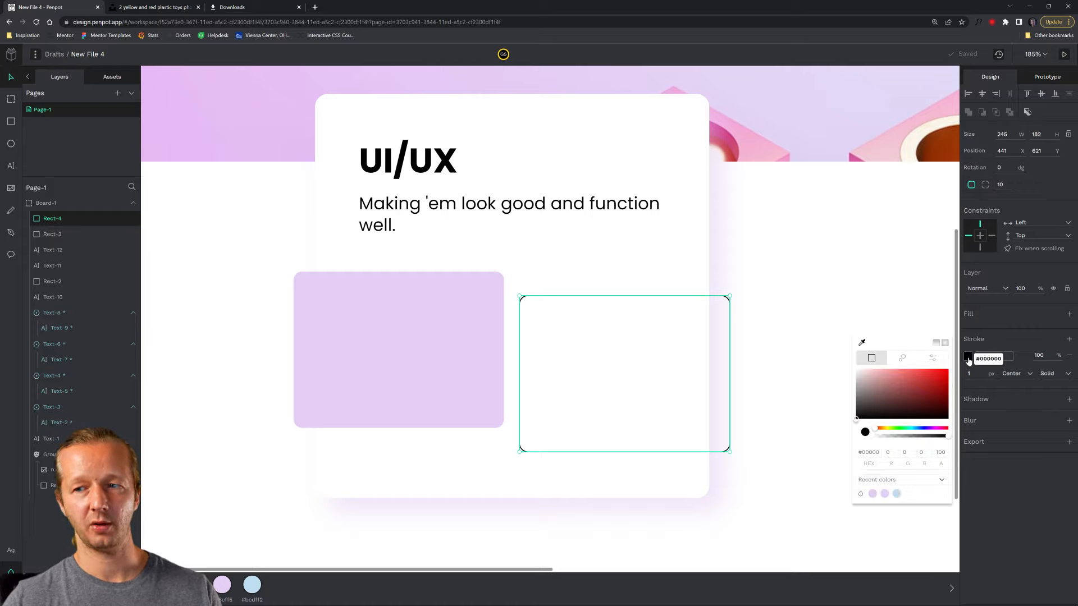
left_click(862, 341)
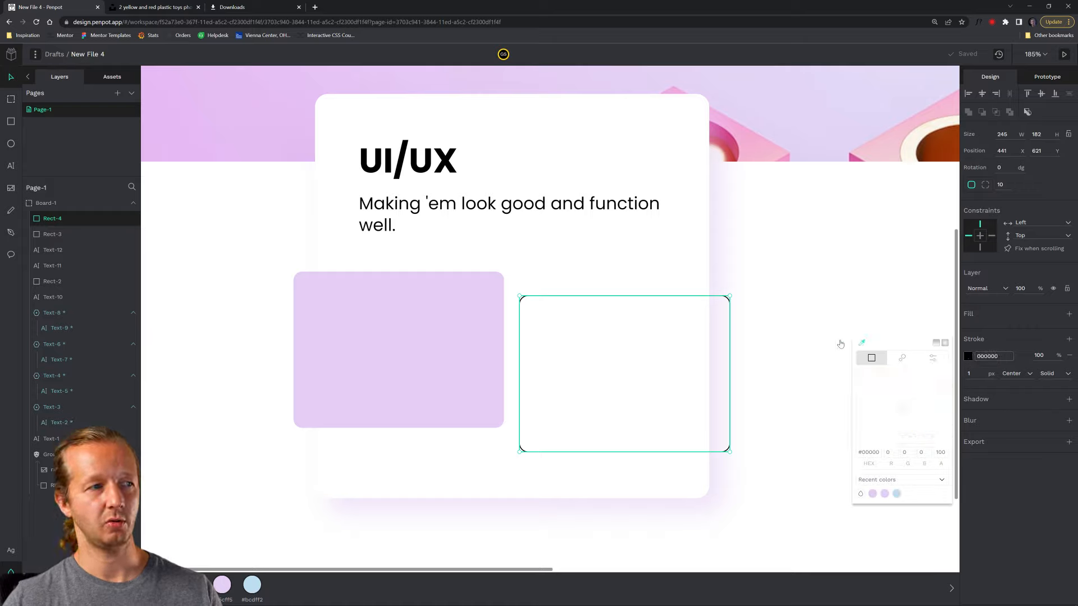
left_click(296, 137)
left_click(785, 284)
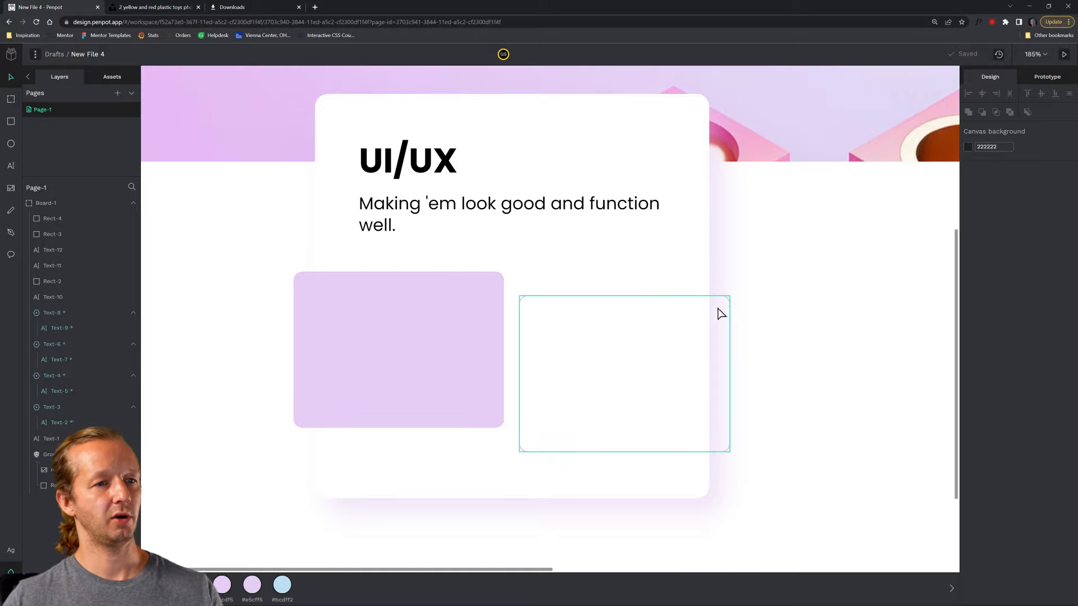
left_click(412, 168)
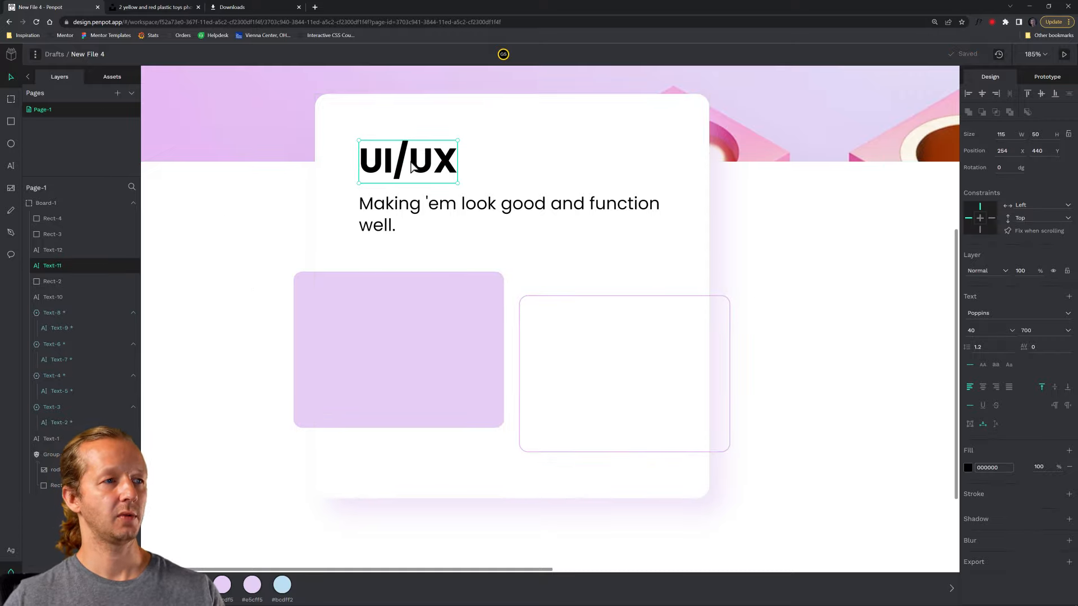
key("Return")
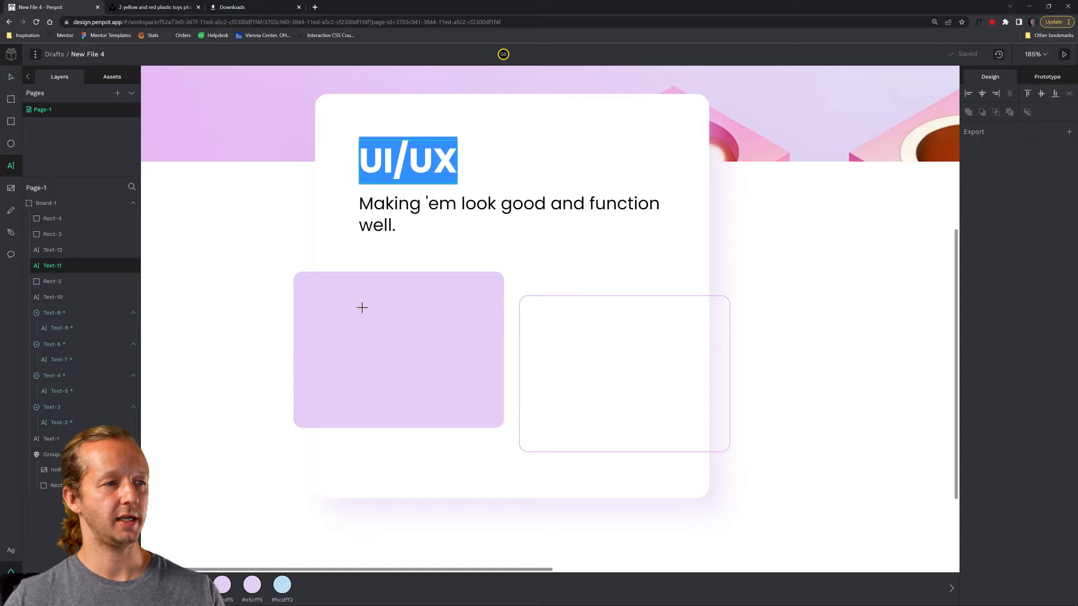
key("Escape")
key("Escape")
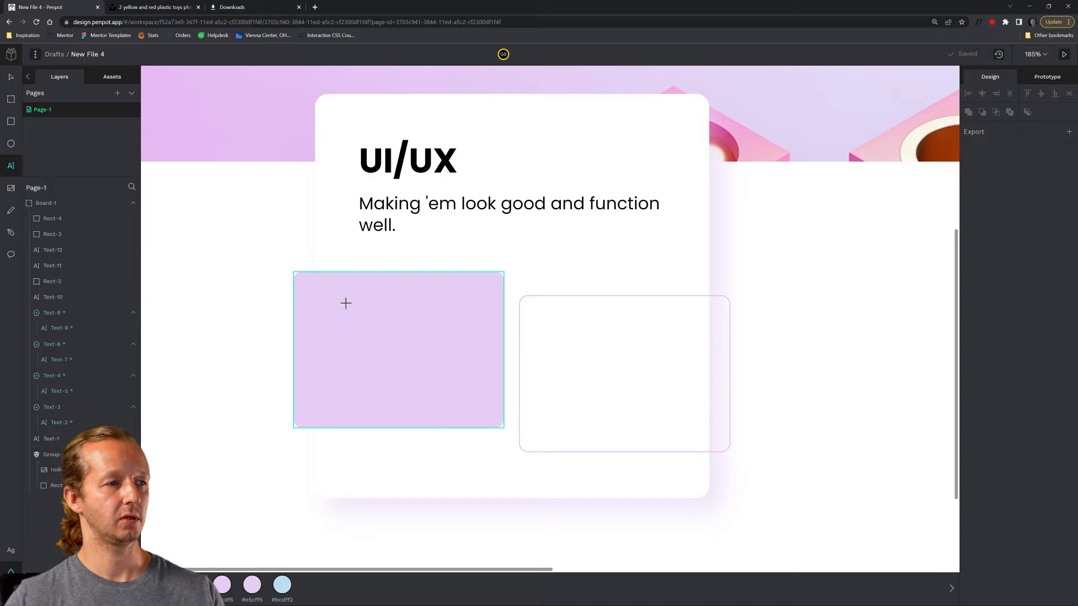
Step: Add the text "FEATURED" inside the upper part of the filled purple rectangle
left_click(360, 303)
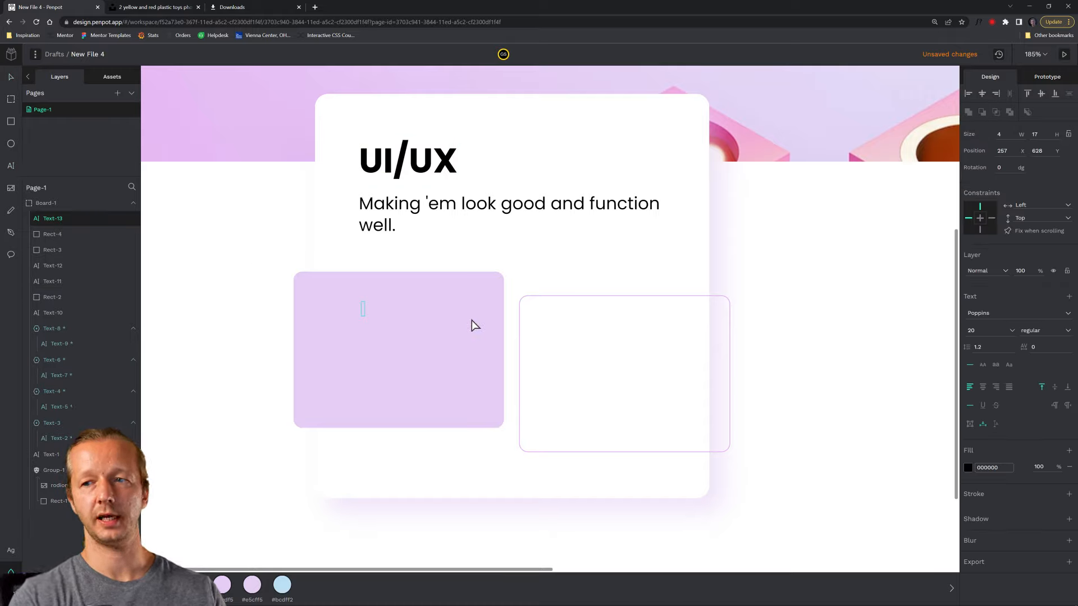
type("FEATURED")
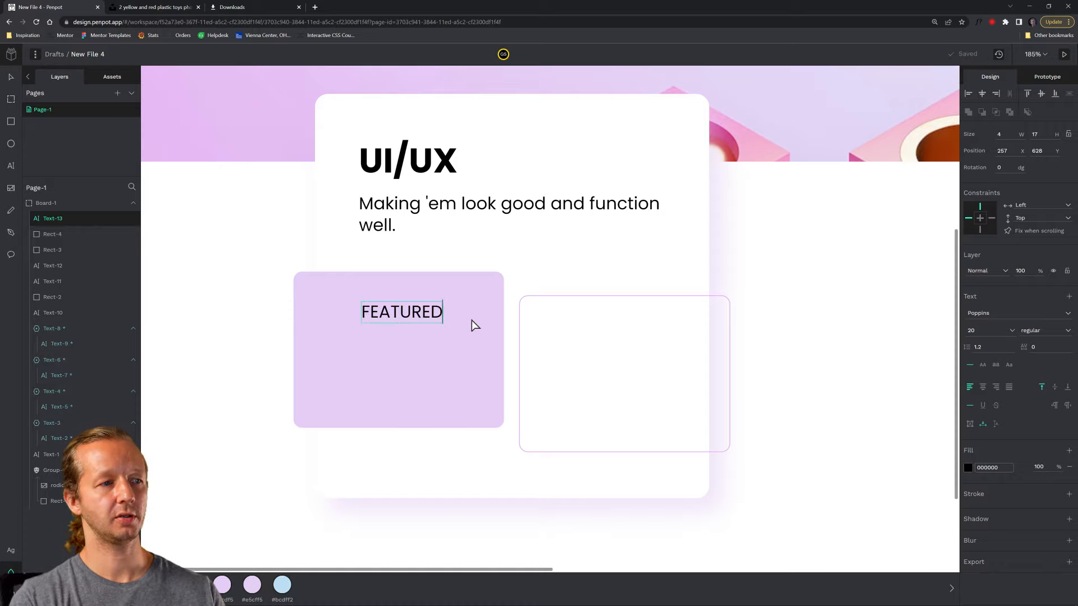
key("Escape")
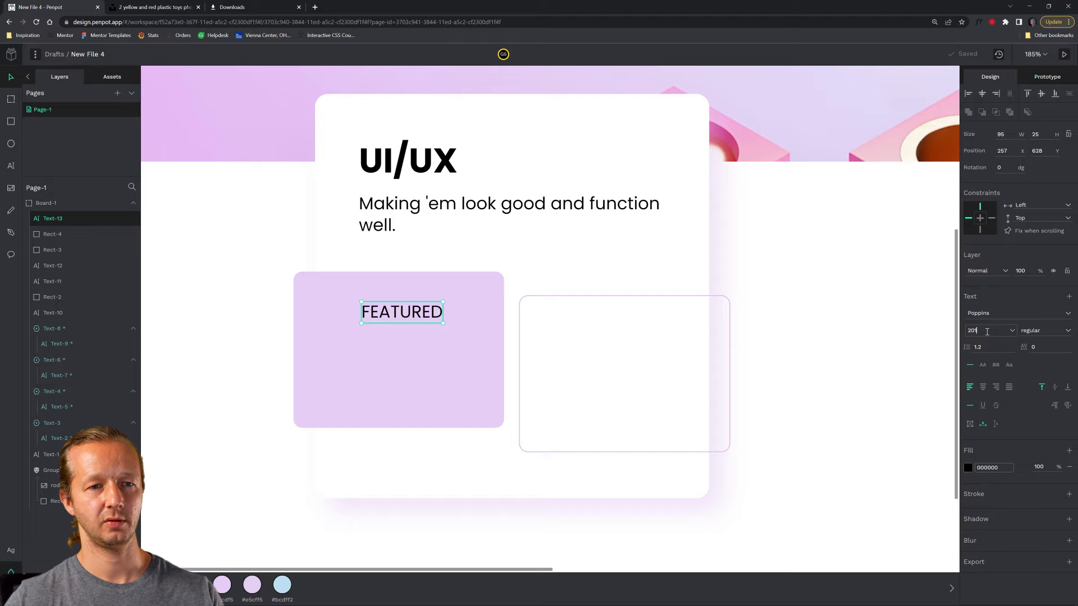
Step: Set the FEATURED label's font size to 14 and its weight to 700
key("Return")
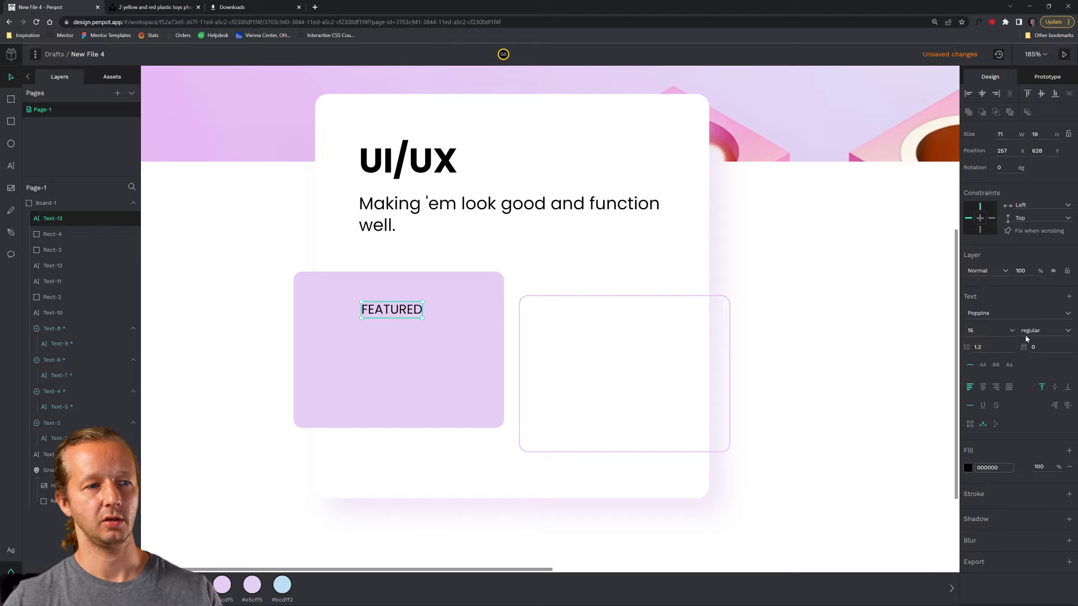
double_click(988, 334)
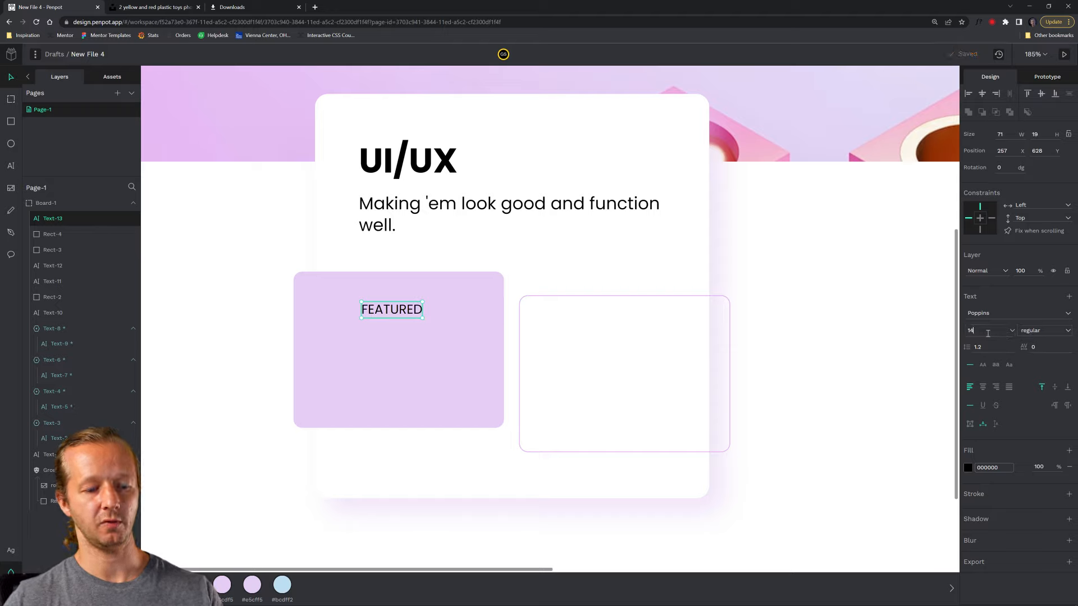
key("Return")
left_click(1065, 334)
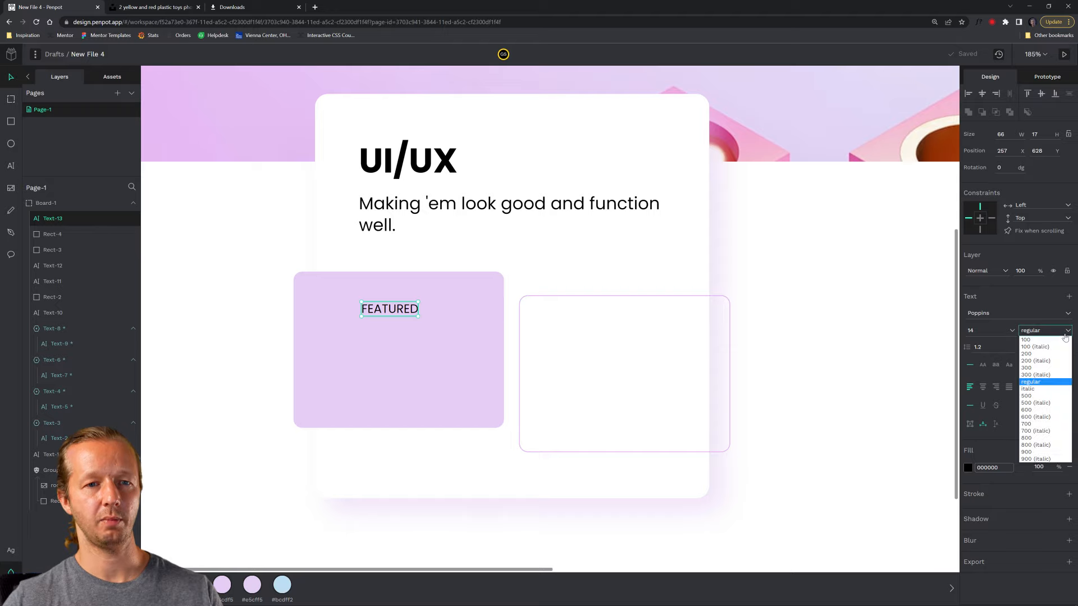
left_click(1048, 427)
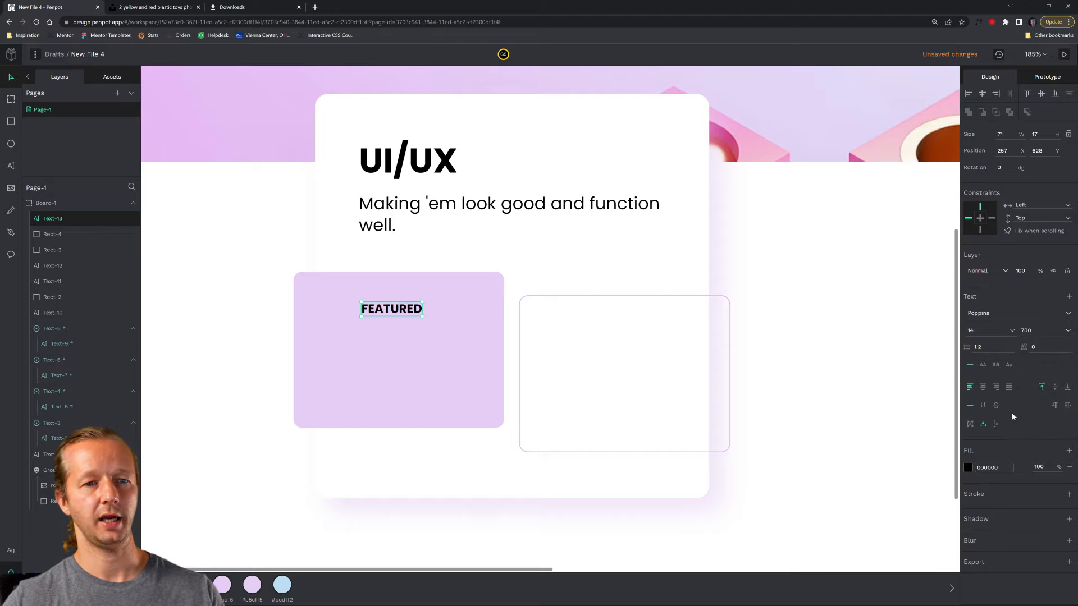
Step: Set the FEATURED label's letter spacing to 0.8
left_click(1043, 347)
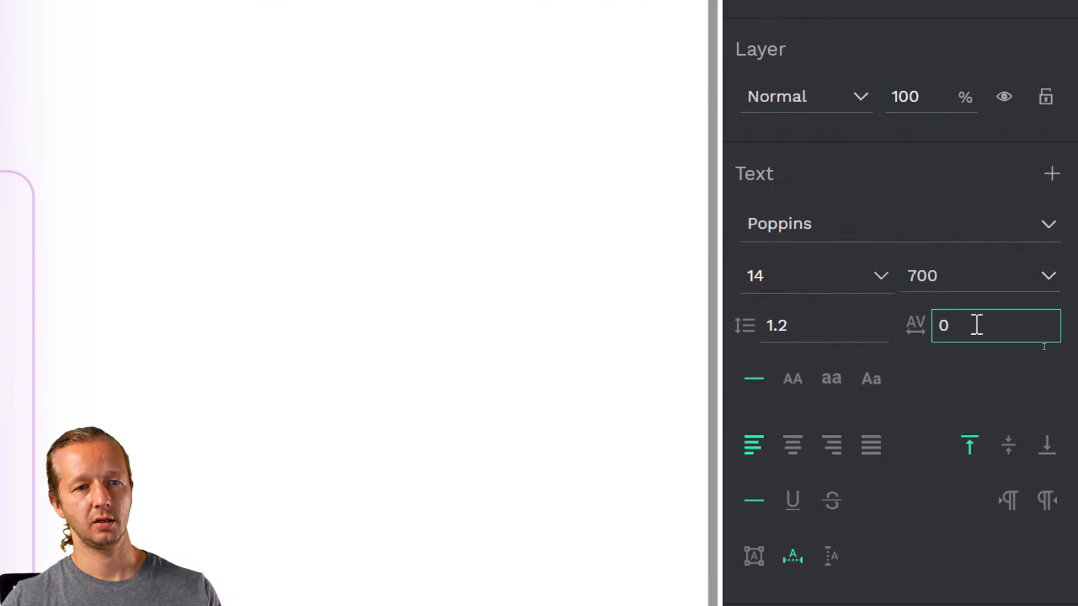
type(".2")
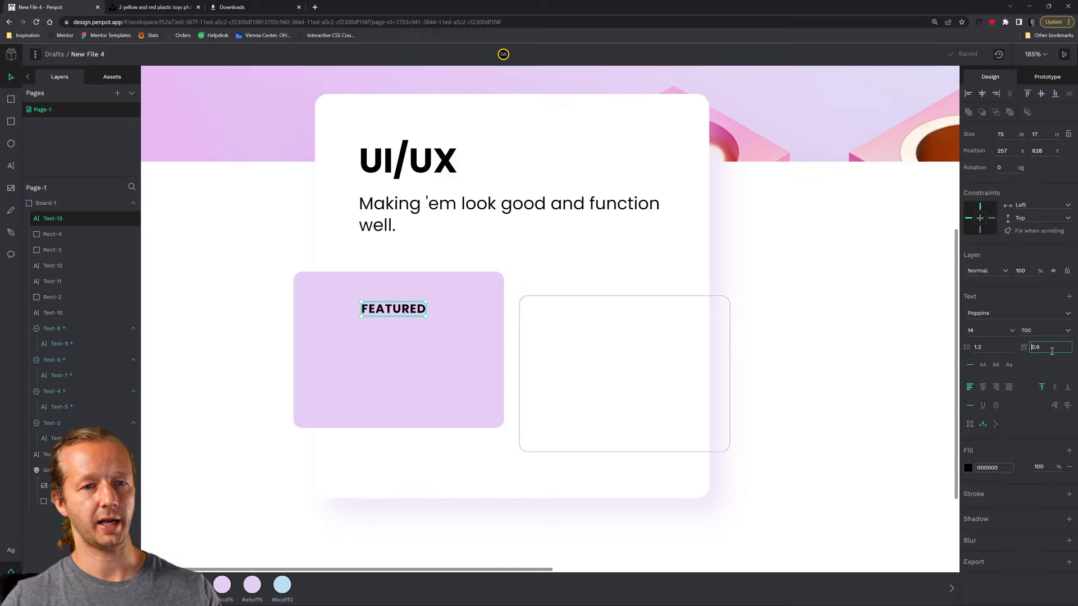
key("Up")
key("Up")
key("Up")
key("Up")
key("Up")
key("Down")
key("Down")
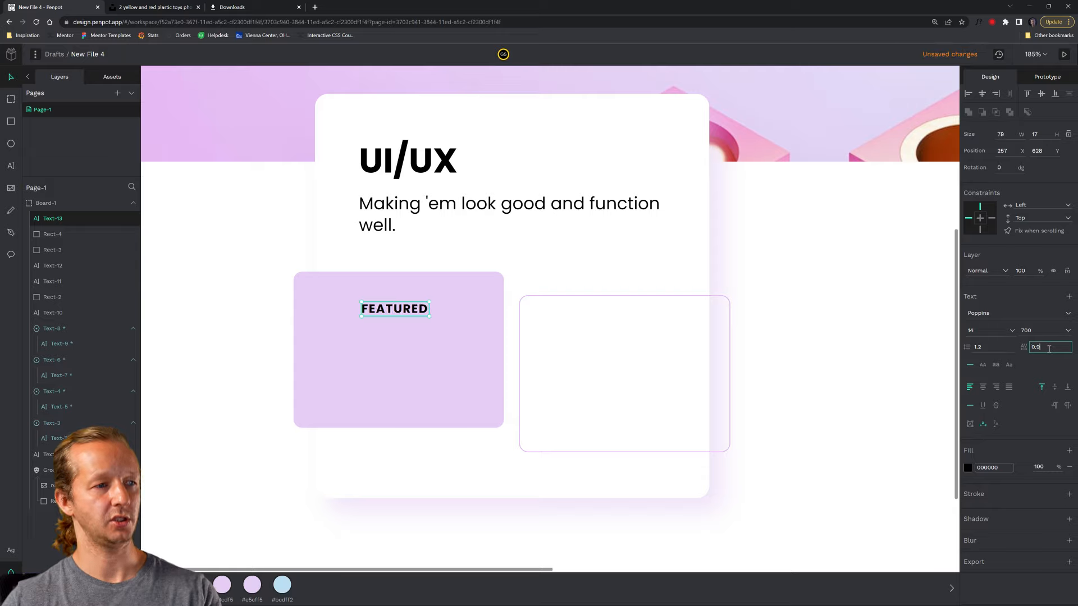
key("Up")
key("Down")
key("Down")
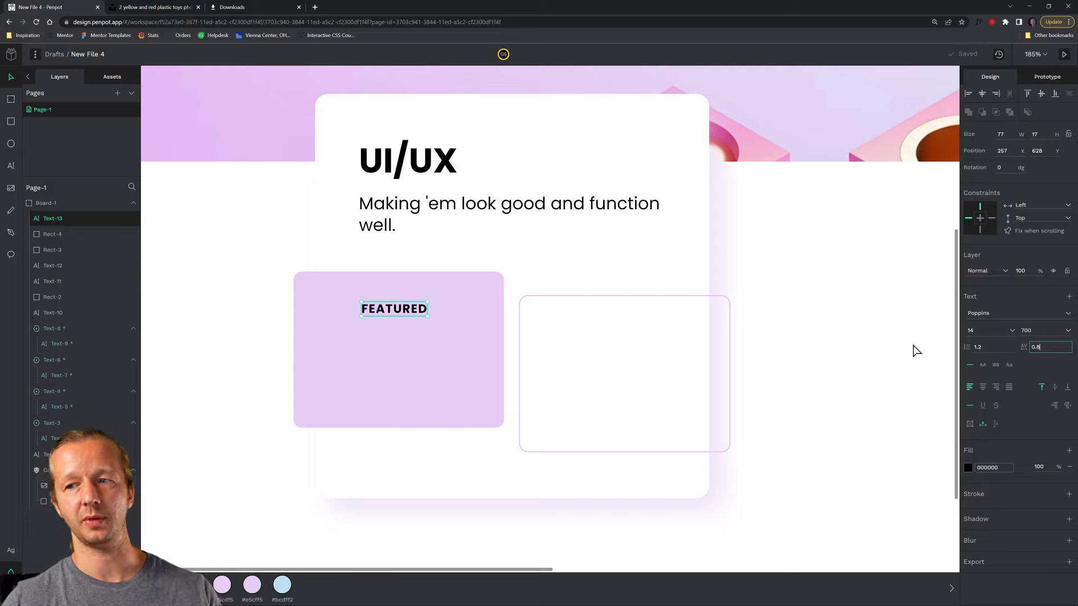
left_click(303, 264)
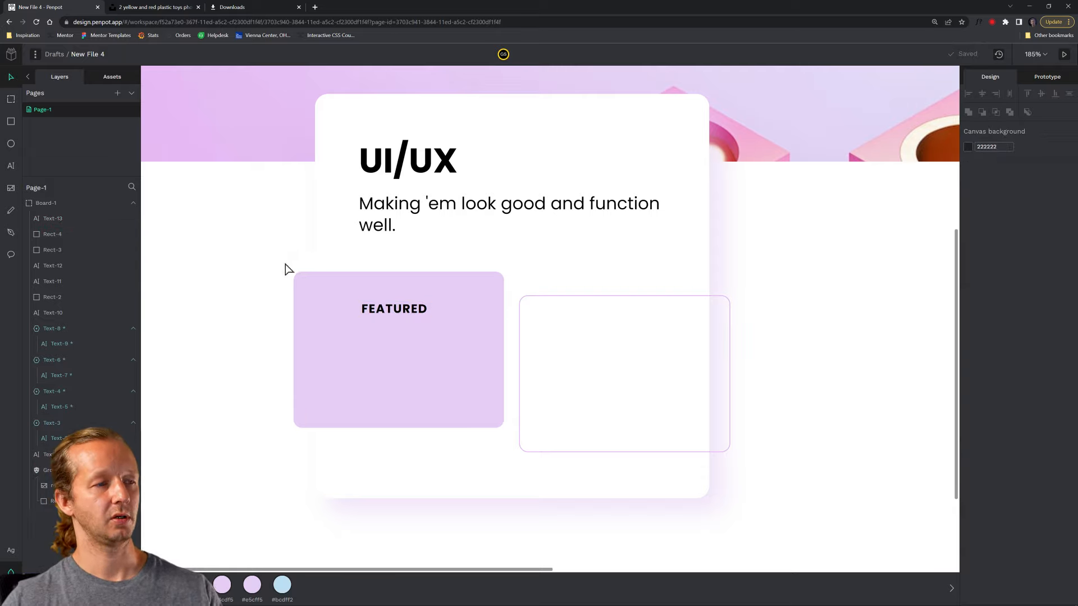
Step: Duplicate the FEATURED label and place the copy directly beneath the original, aligned to its left edge
left_click(398, 313)
key("ctrl+d")
left_click_drag(386, 313, 386, 335)
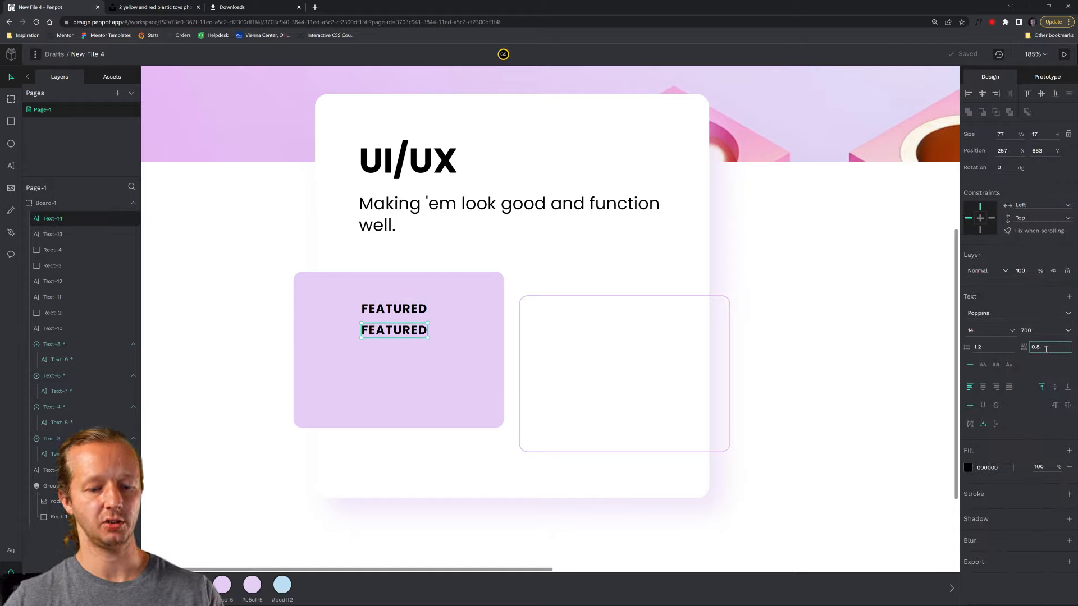
Step: Reset the lower label's letter spacing to 0 and change its font weight to regular
type("0")
key("Return")
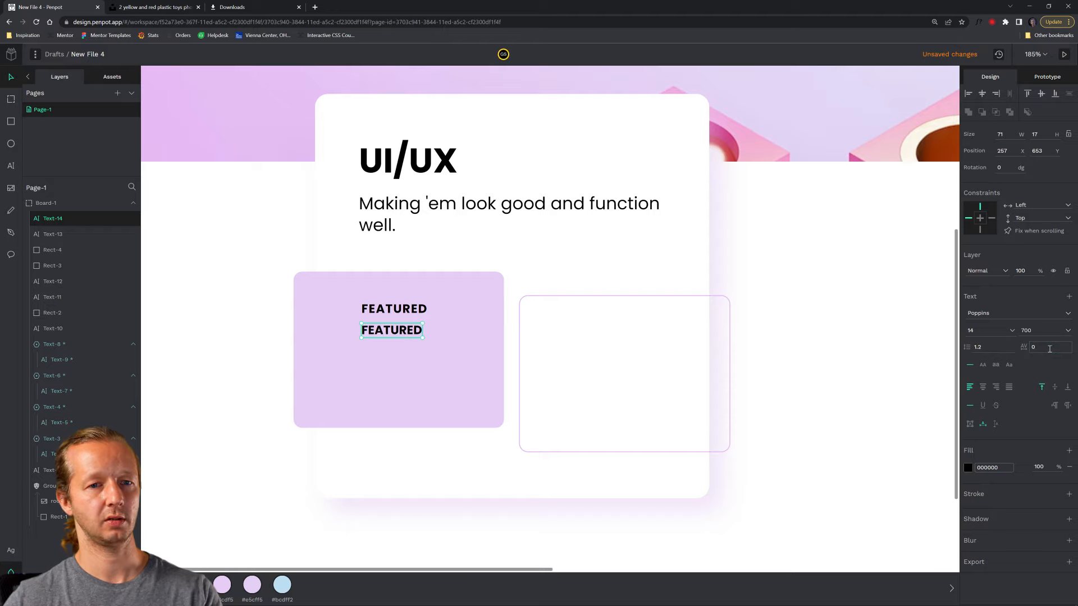
left_click(1039, 333)
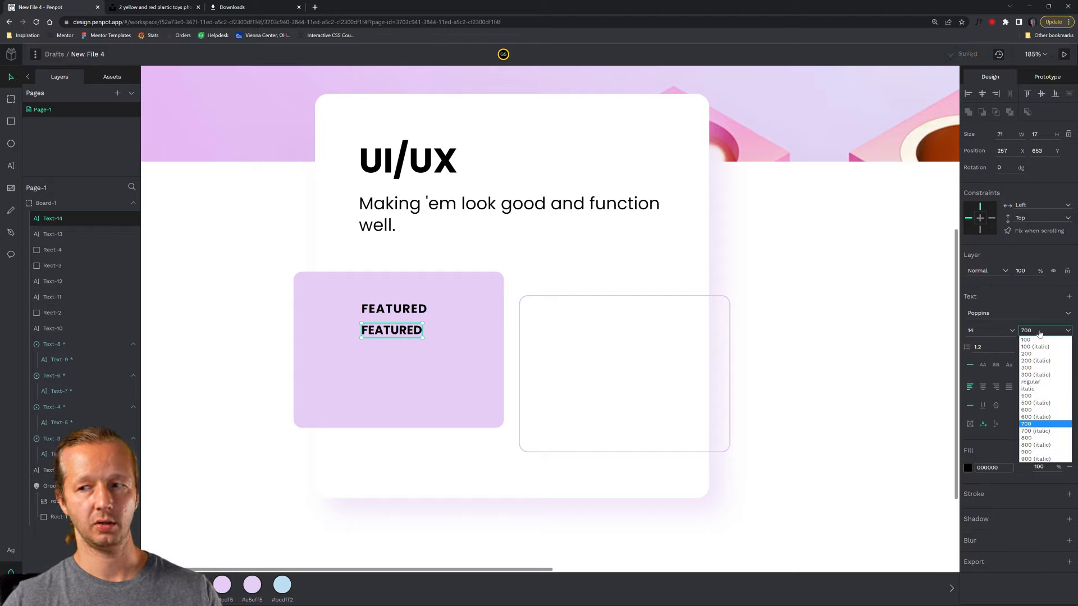
left_click(1030, 382)
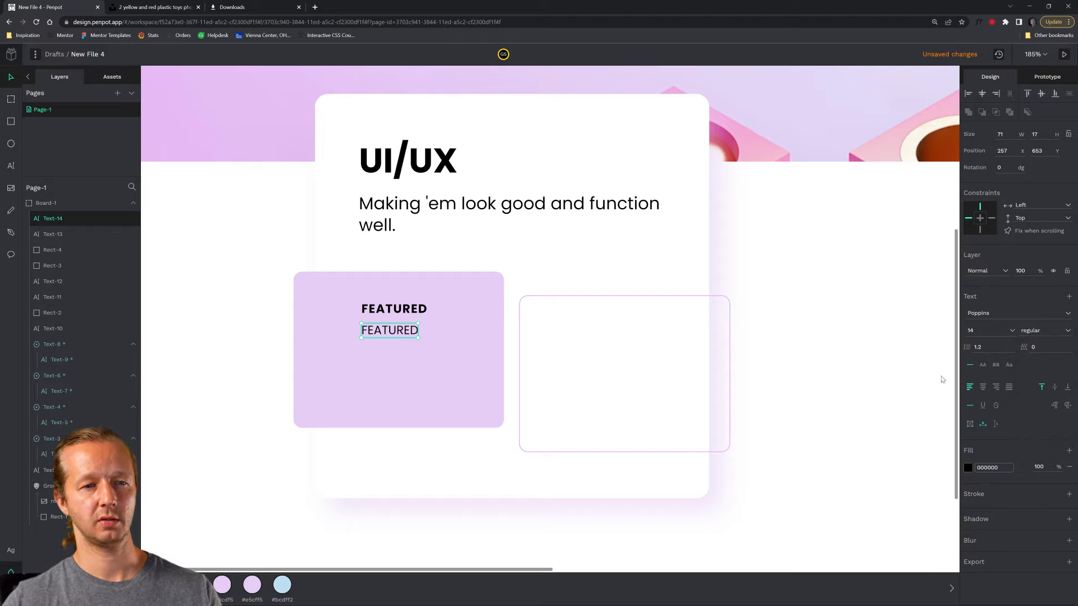
Step: Replace the lower label's text with "SomeProject.com"
double_click(400, 334)
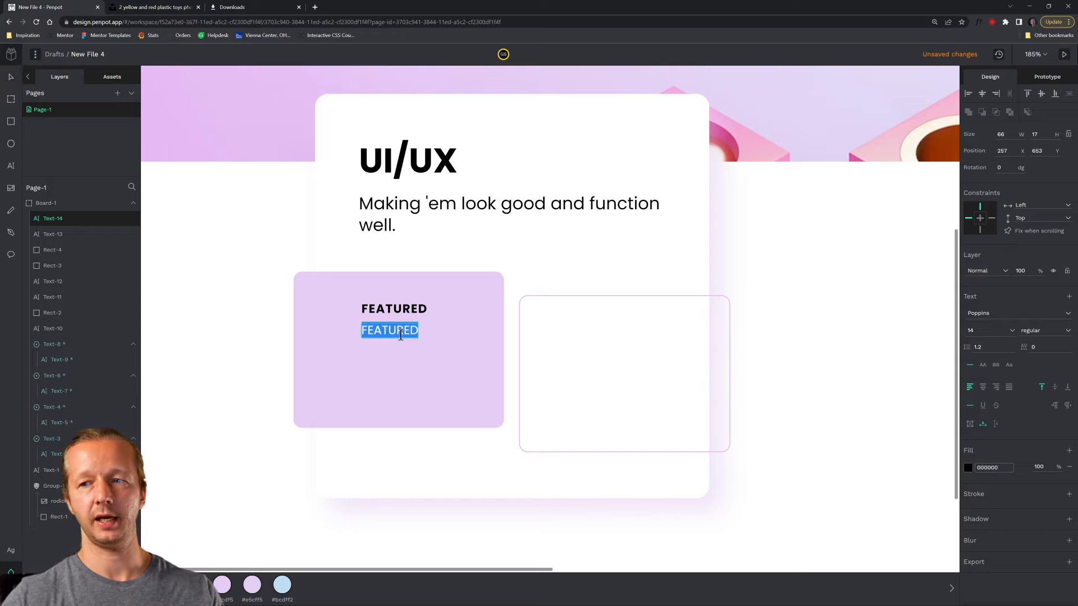
type("sOME")
key("BackSpace")
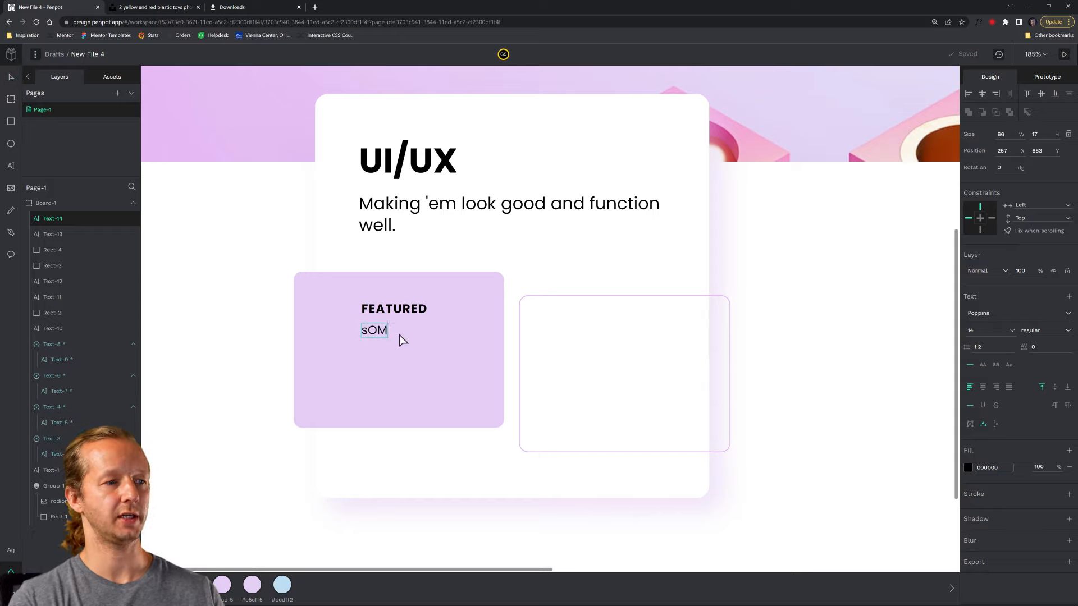
key("BackSpace")
key("BackSpace")
key("BackSpace")
type("SomeProject.com")
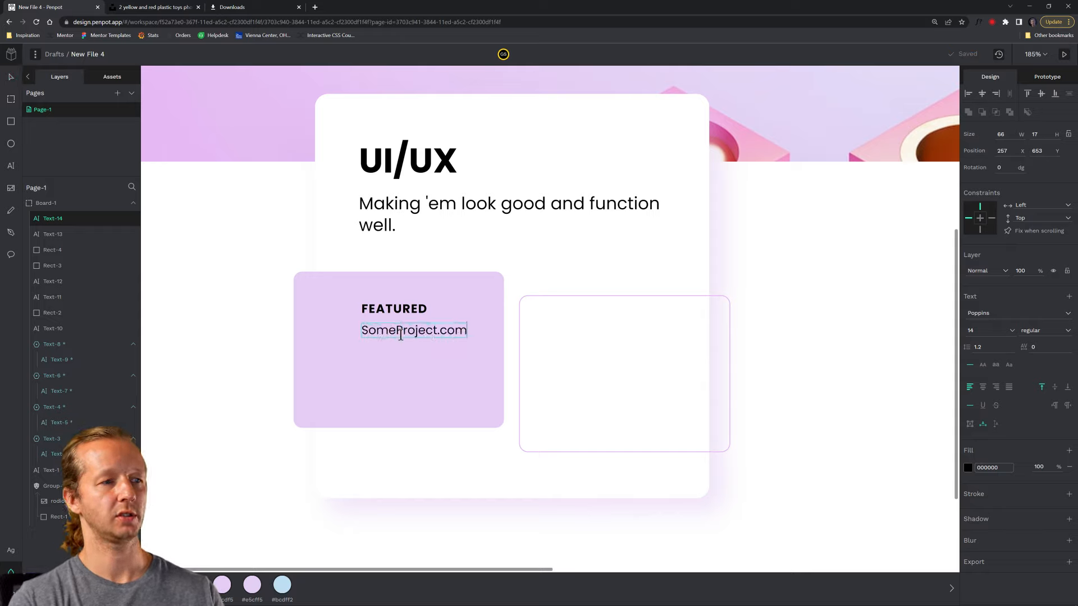
key("Escape")
key("Escape")
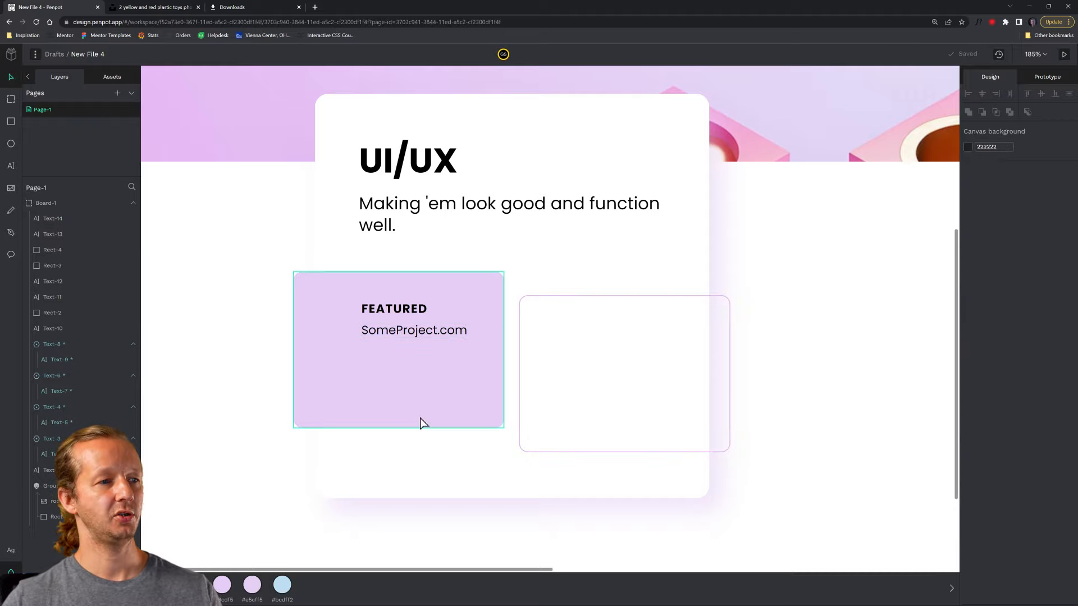
Step: Draw a right-pointing chevron about 8.5 by 17 px below SomeProject.com with the Path tool
scroll(339, 369, "up", 3)
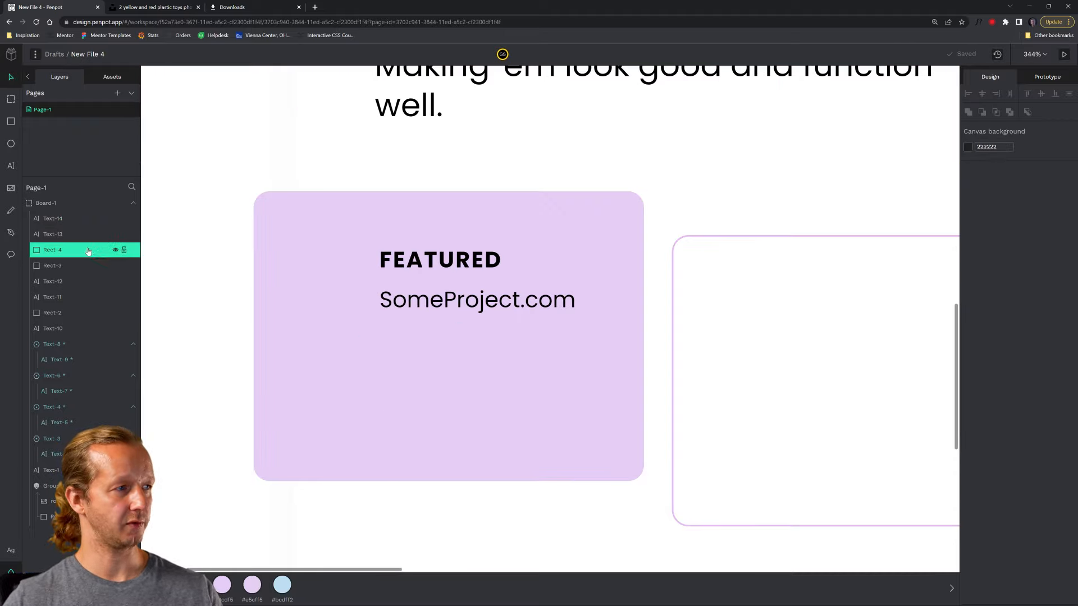
left_click(9, 233)
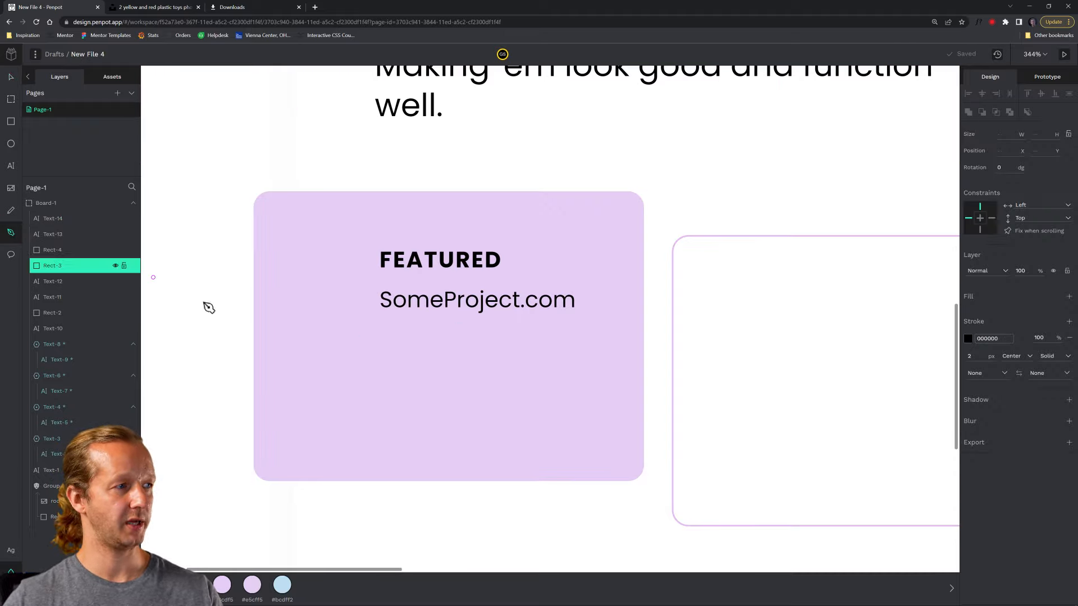
left_click(381, 354)
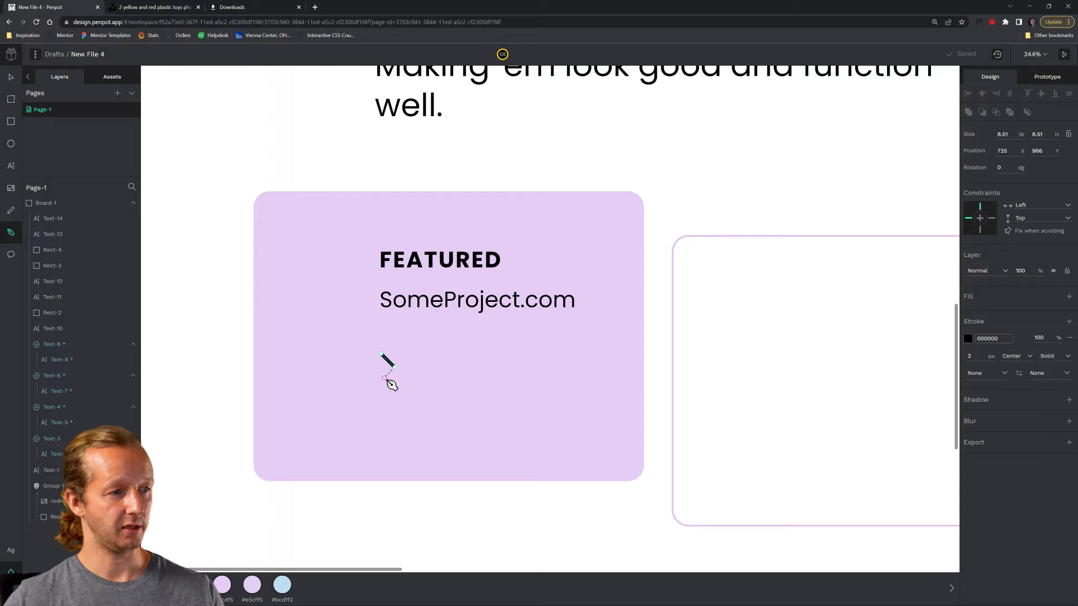
left_click(381, 381)
key("Escape")
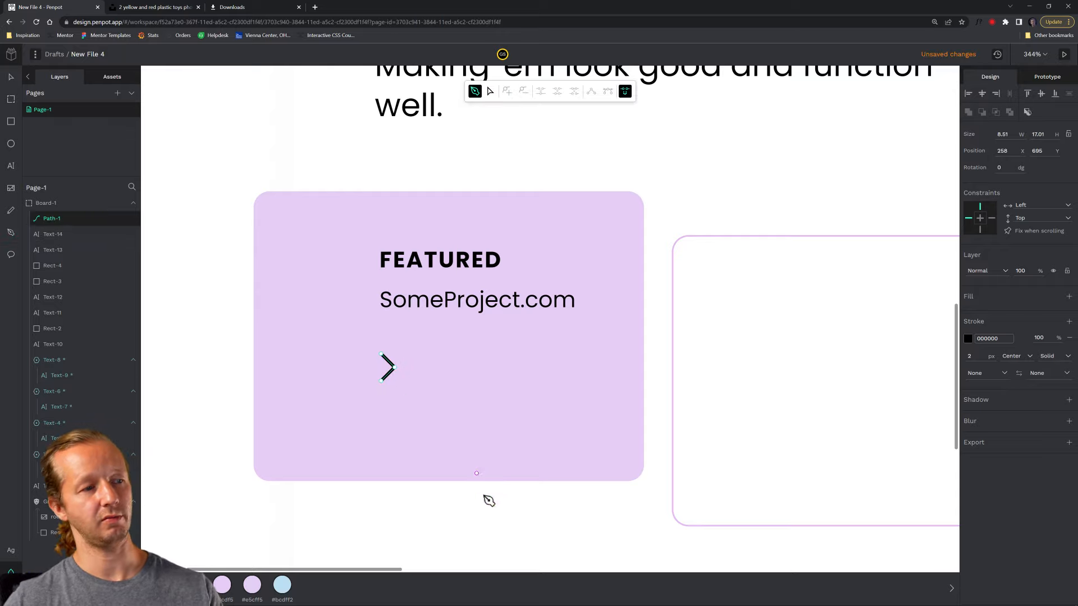
key("Escape")
key("Escape")
left_click(505, 522)
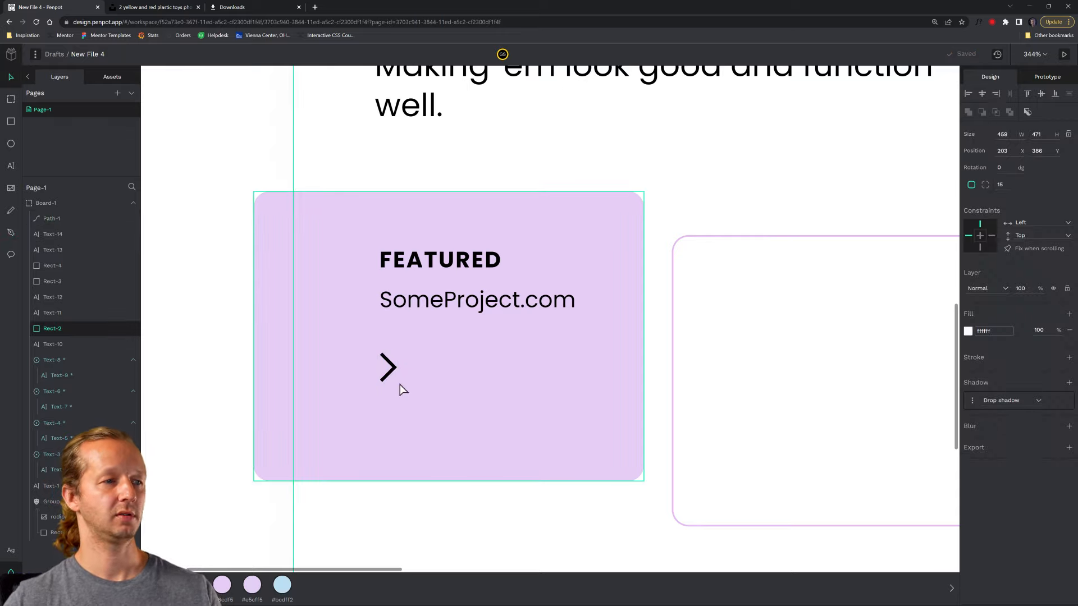
Step: Scale the chevron below SomeProject.com down to about 5 by 10 px
left_click(390, 369)
left_click_drag(396, 382, 391, 373)
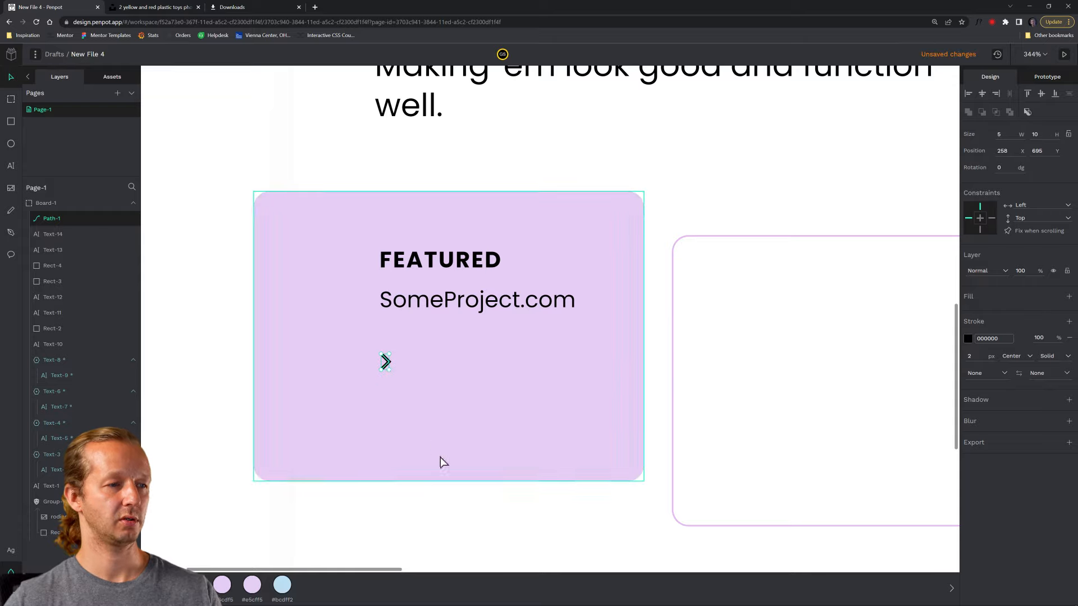
left_click(457, 501)
left_click(207, 271)
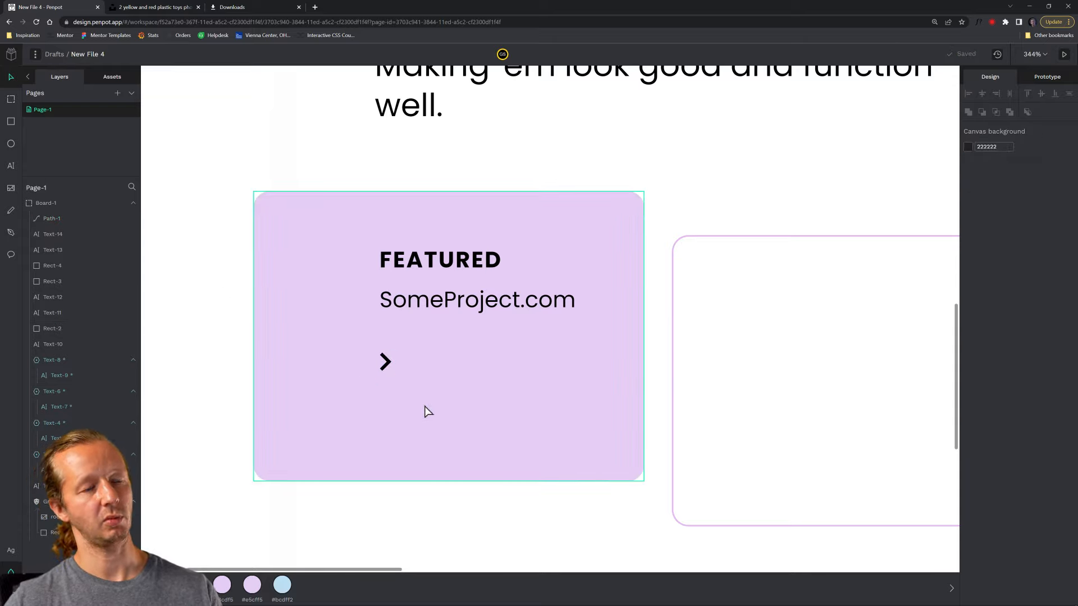
Step: Shorten the filled purple rectangle and the outlined rectangle together to a height of 150 px
left_click(456, 418)
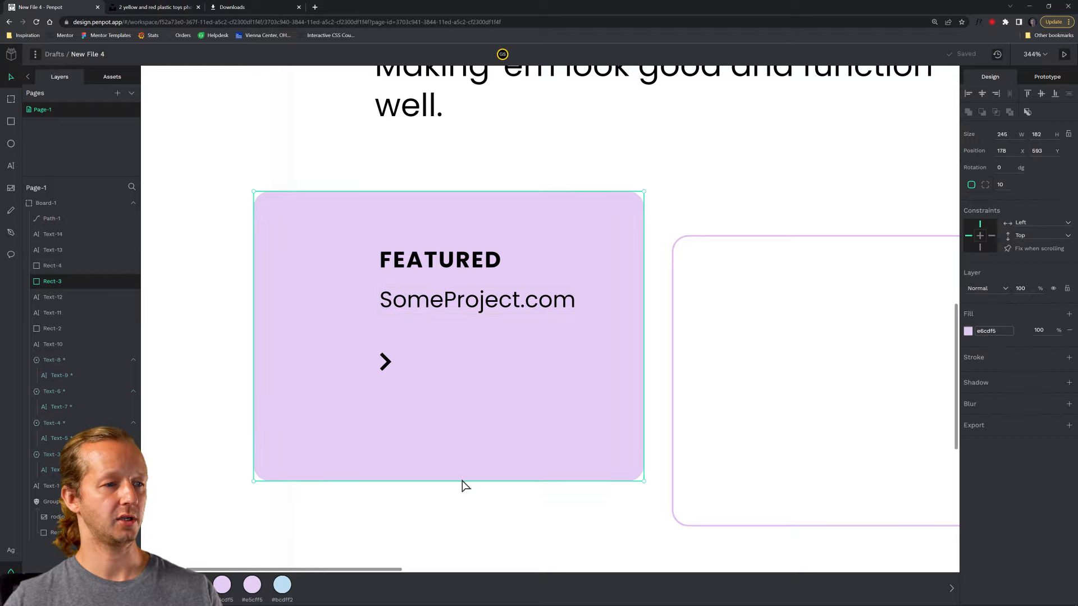
left_click_drag(466, 481, 474, 437)
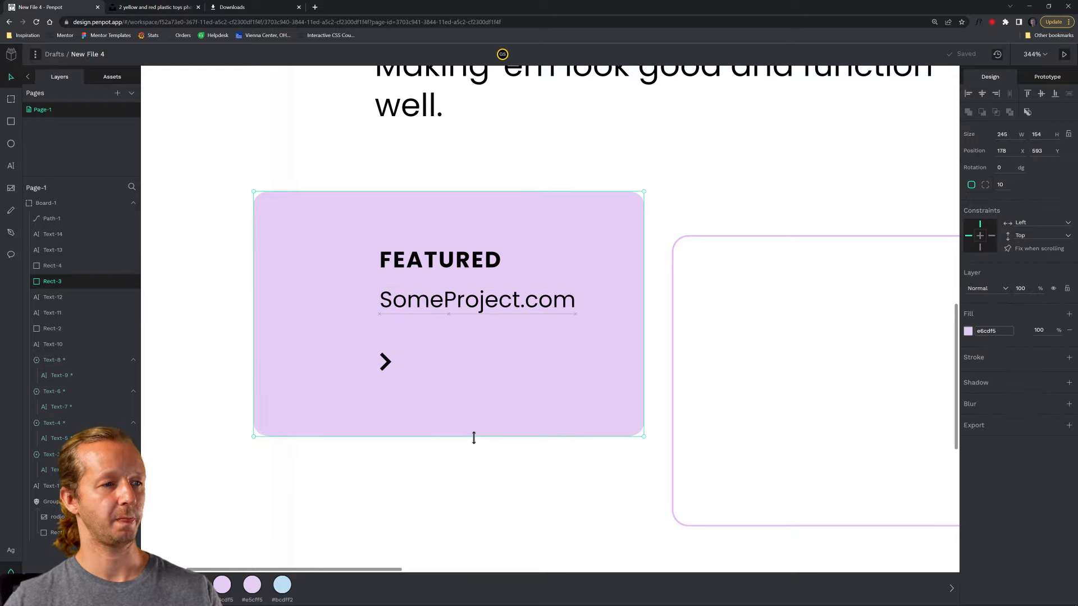
key("ctrl+z")
left_click(680, 498, "shift")
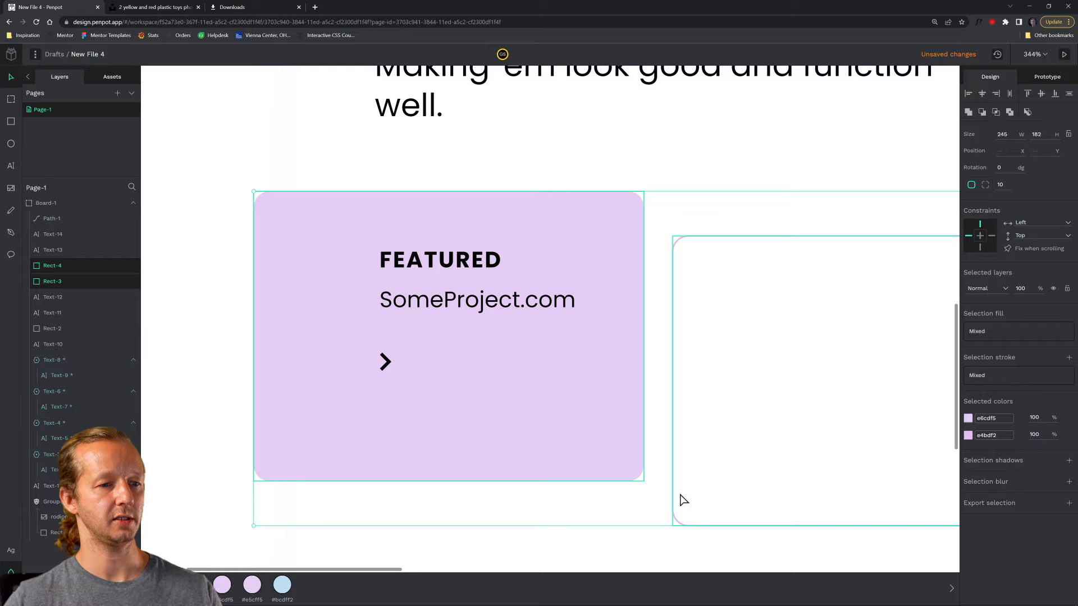
left_click_drag(693, 522, 692, 469)
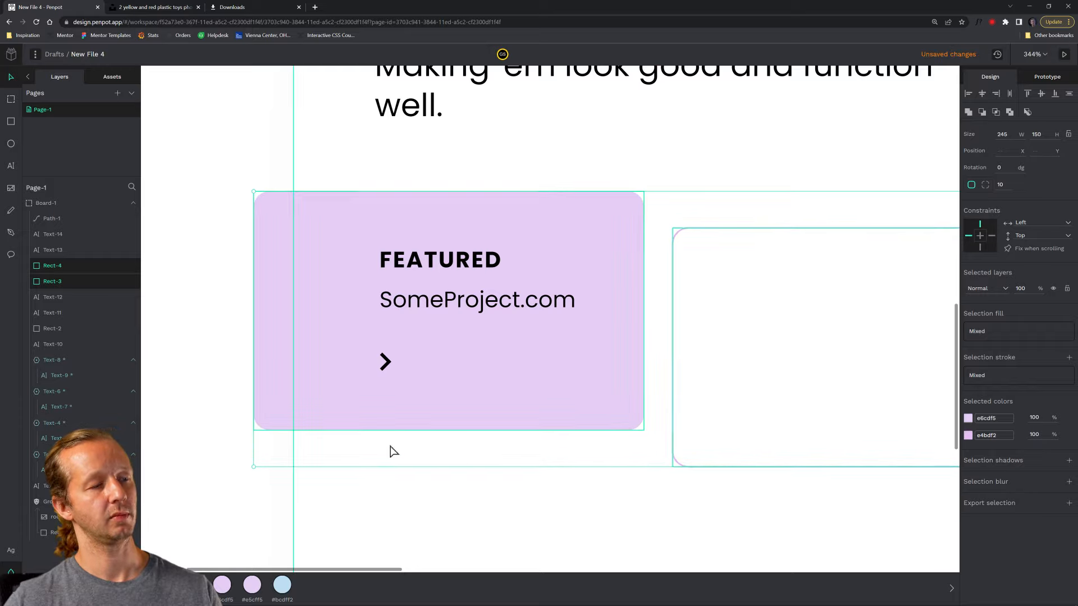
left_click(370, 500)
scroll(265, 440, "down", 5)
left_click(532, 504)
left_click_drag(578, 464, 691, 405)
scroll(456, 383, "up", 3)
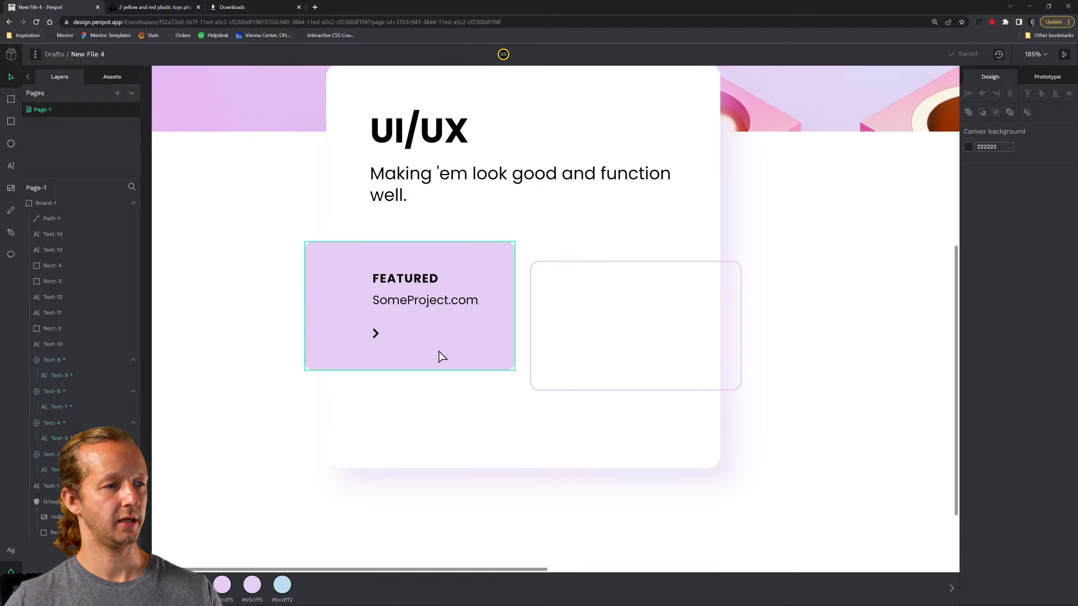
Step: Duplicate the FEATURED label, SomeProject.com text and chevron together and place the copies inside the outlined rectangle
left_click(411, 282)
left_click(414, 301, "shift")
left_click(376, 334, "shift")
key("ctrl+d")
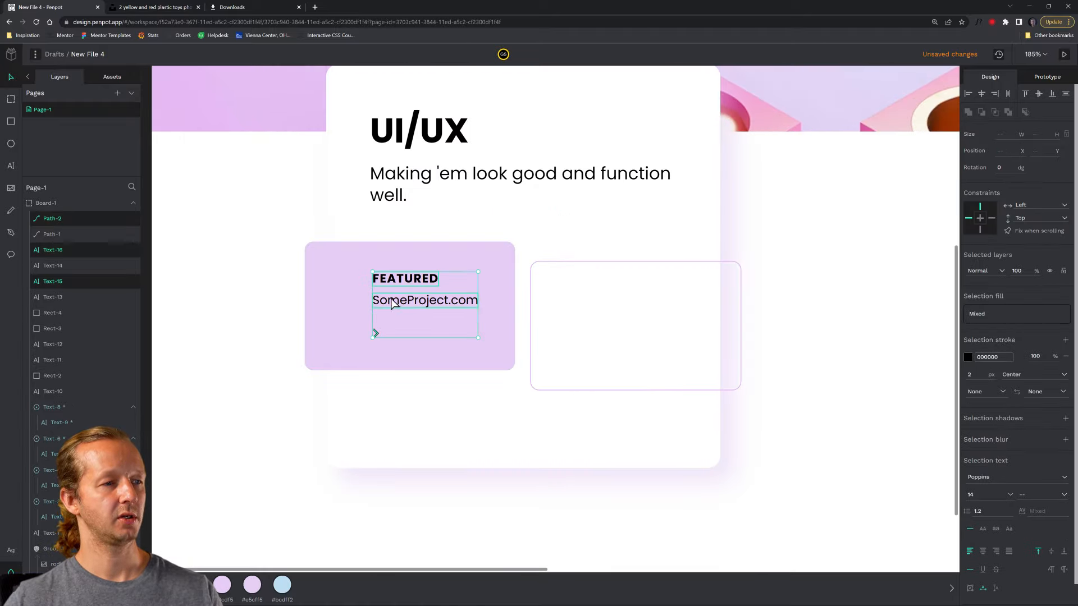
left_click_drag(500, 309, 575, 325)
Step: Replace the copied FEATURED label in the outlined rectangle with "LATEST"
left_click(584, 306)
double_click(584, 306)
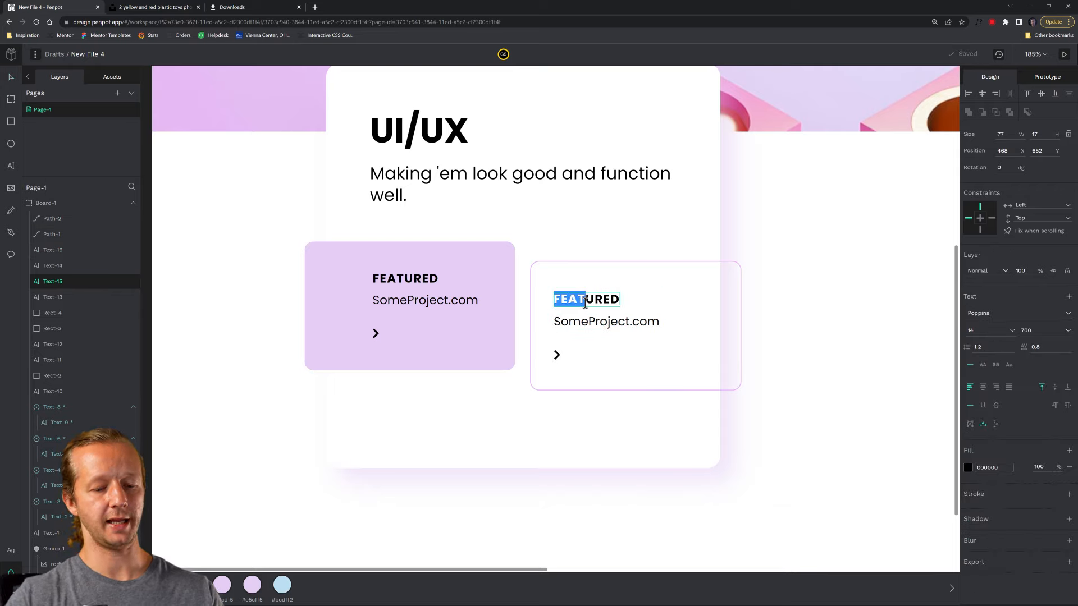
type("LATEST")
key("Escape")
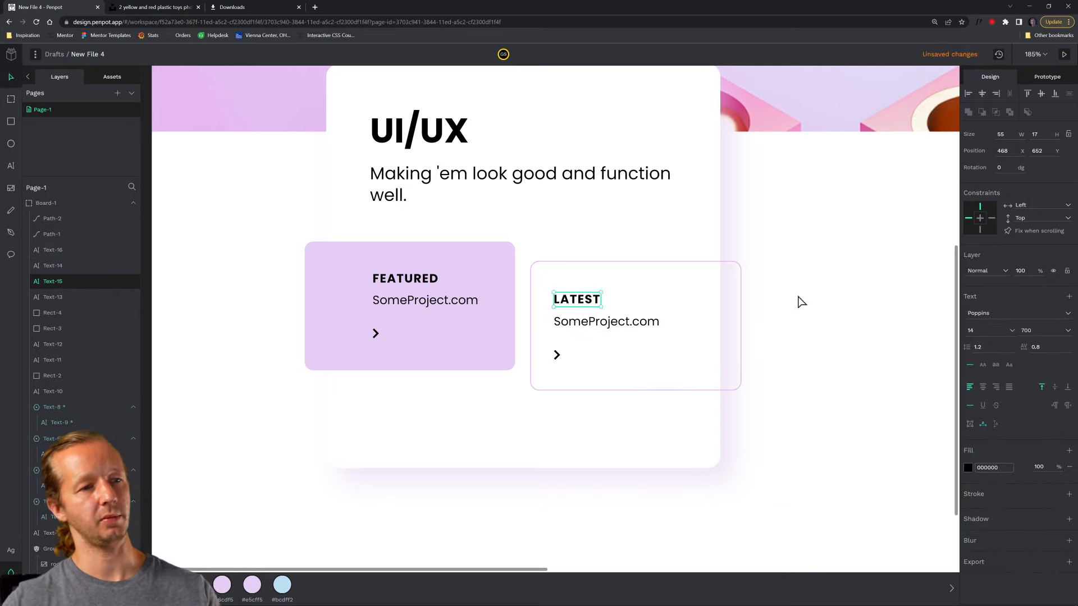
Step: Shorten the white UI/UX card from its lower edge to a height of 444 px
left_click(796, 324)
scroll(631, 230, "down", 1)
left_click_drag(631, 230, 584, 277)
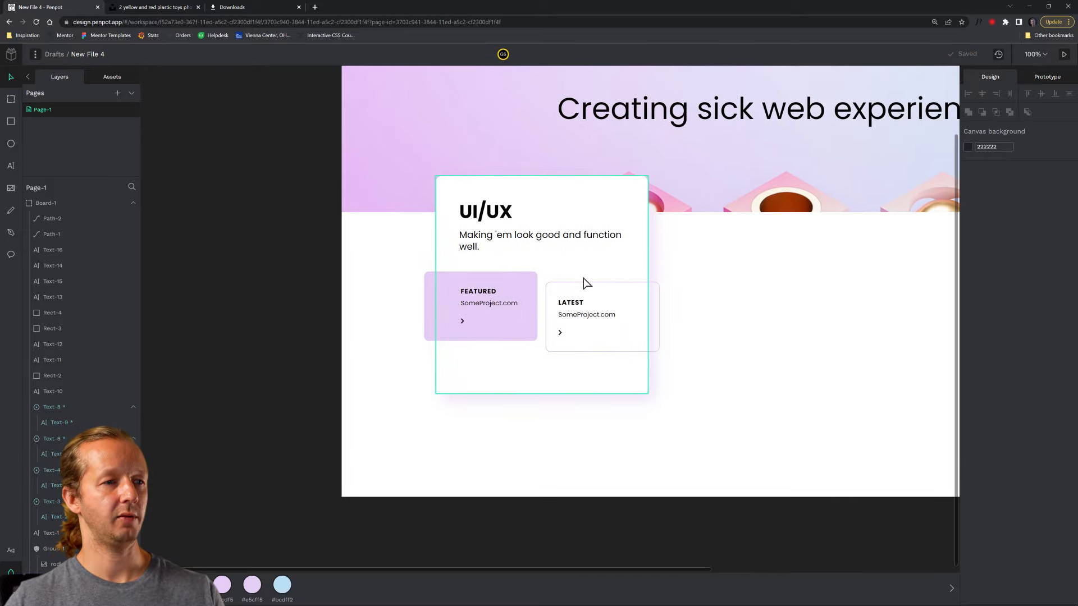
left_click(585, 377)
left_click_drag(584, 392, 591, 383)
left_click(739, 356)
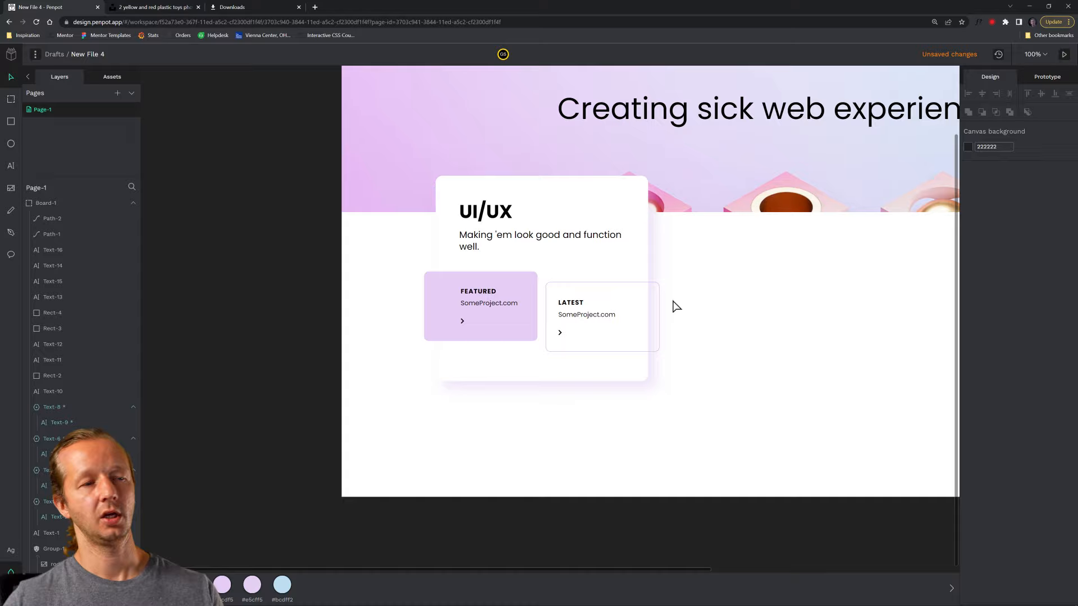
Step: Duplicate the white background rectangle of the UI/UX card in place
left_click_drag(704, 299, 660, 367)
scroll(508, 424, "up", 1)
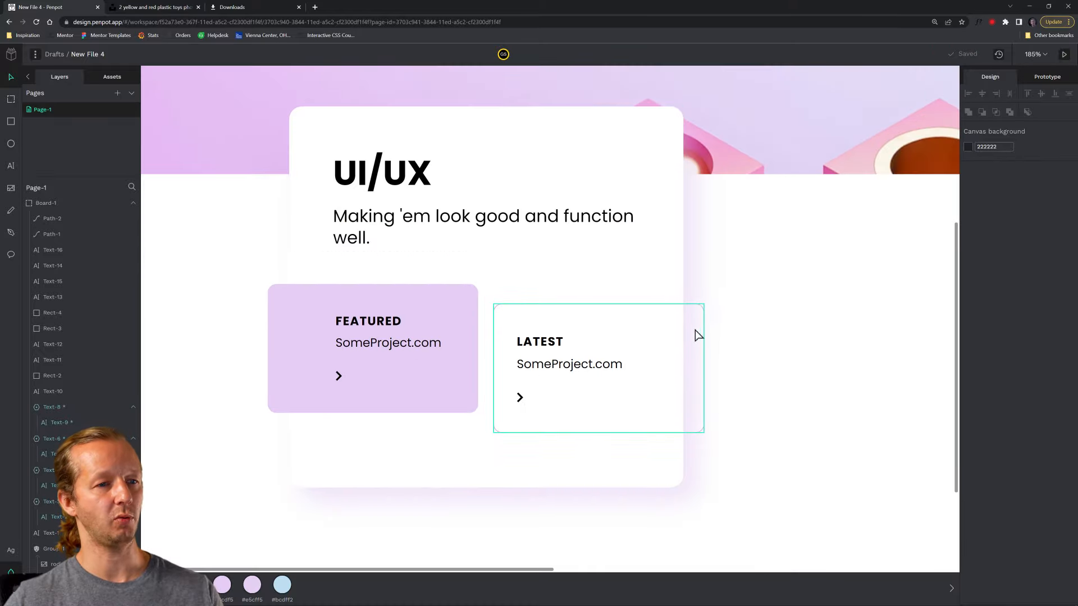
left_click(620, 179)
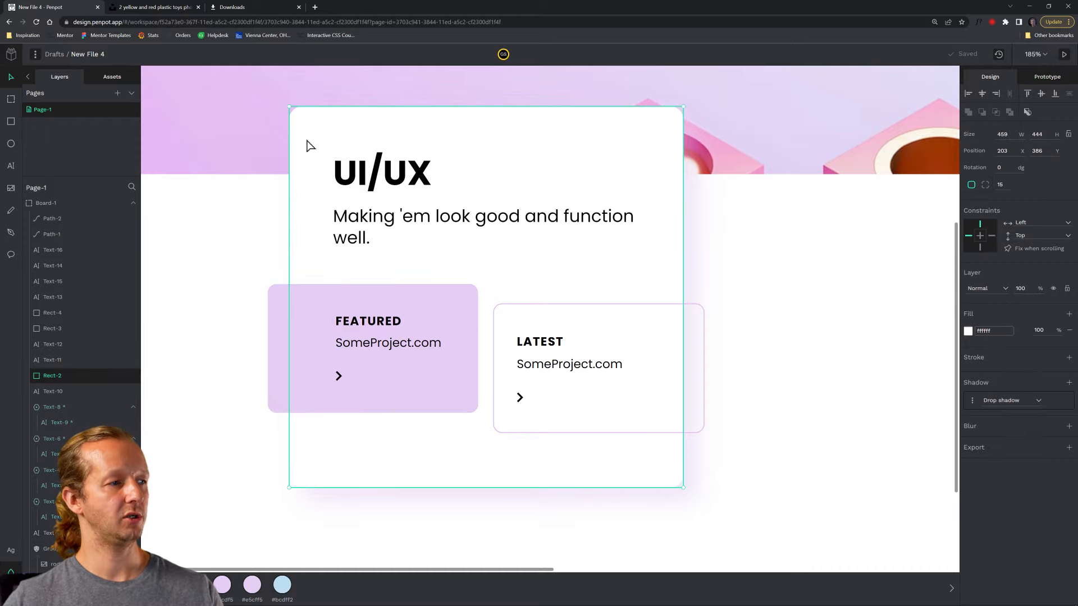
left_click_drag(618, 158, 698, 238)
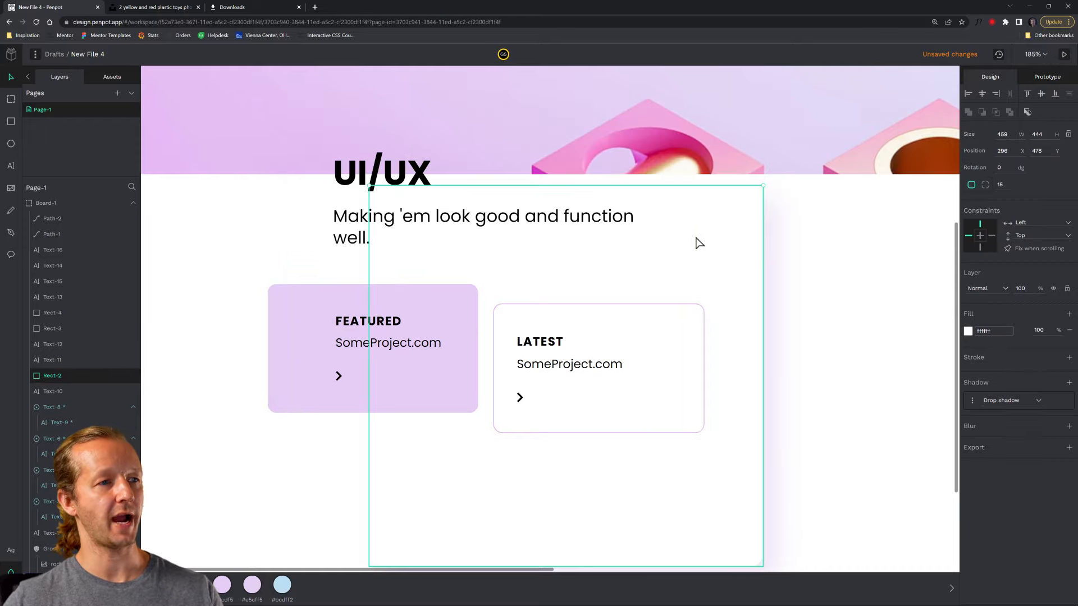
key("ctrl+z")
key("ctrl+d")
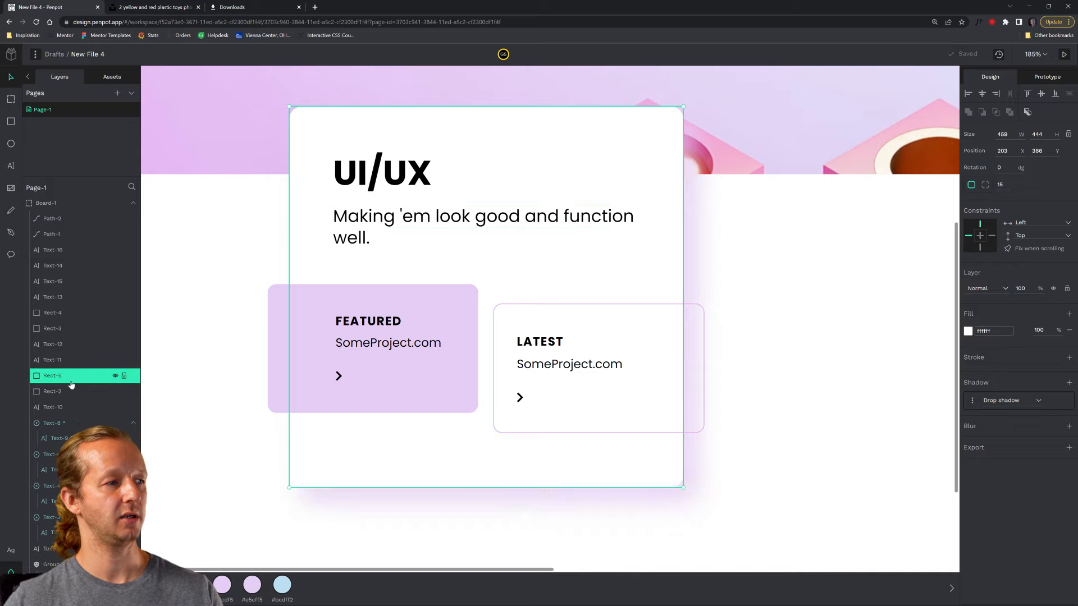
Step: Mask the filled purple rectangle and the outlined rectangle with the duplicated card background so they are clipped at the card's edges
left_click(454, 298, "shift")
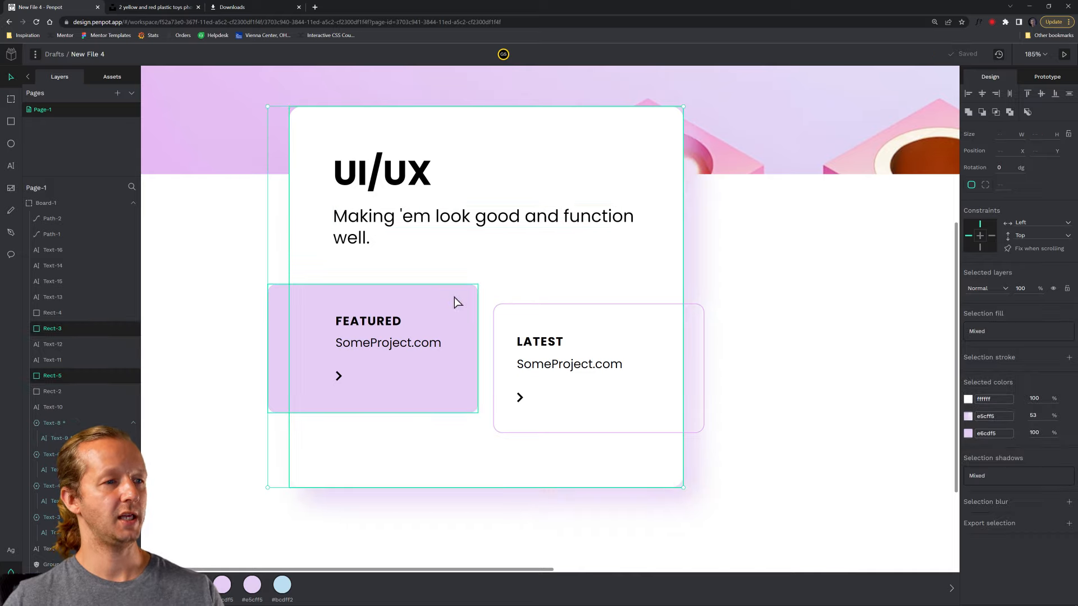
left_click(508, 310, "shift")
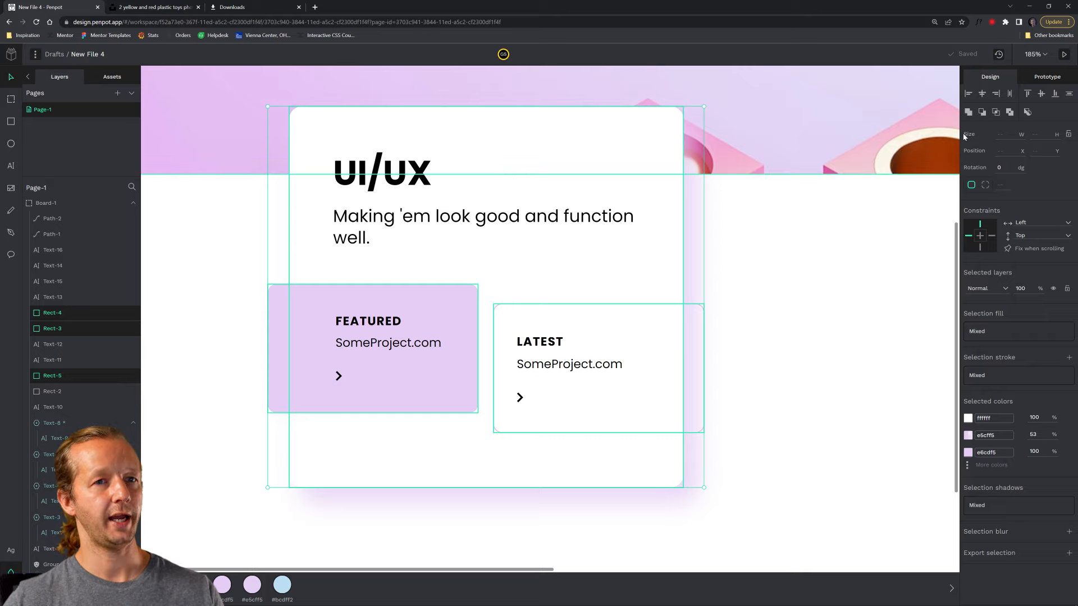
right_click(429, 303)
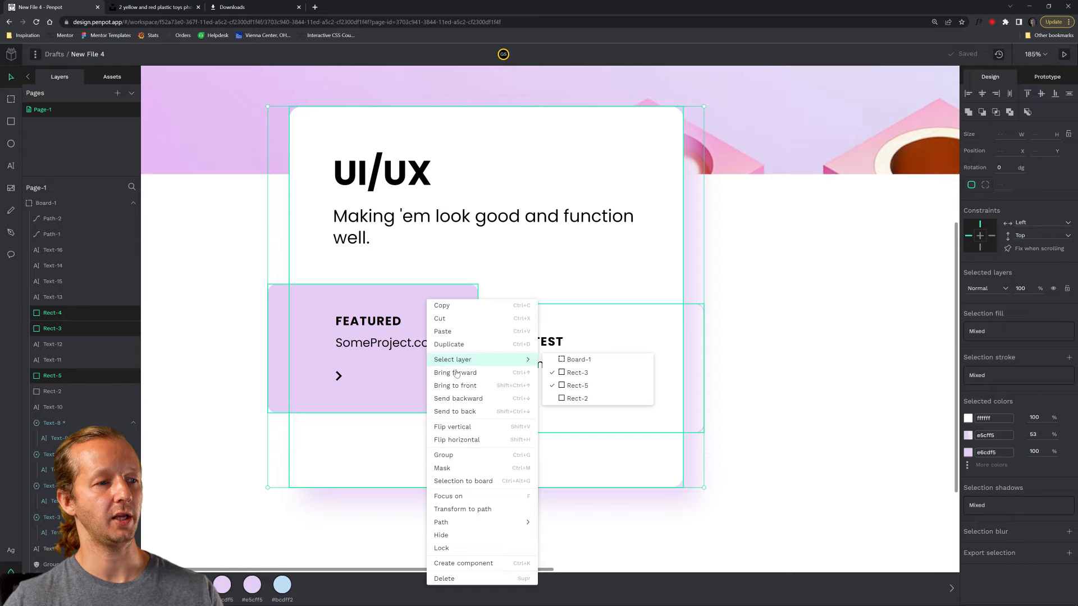
left_click(460, 459)
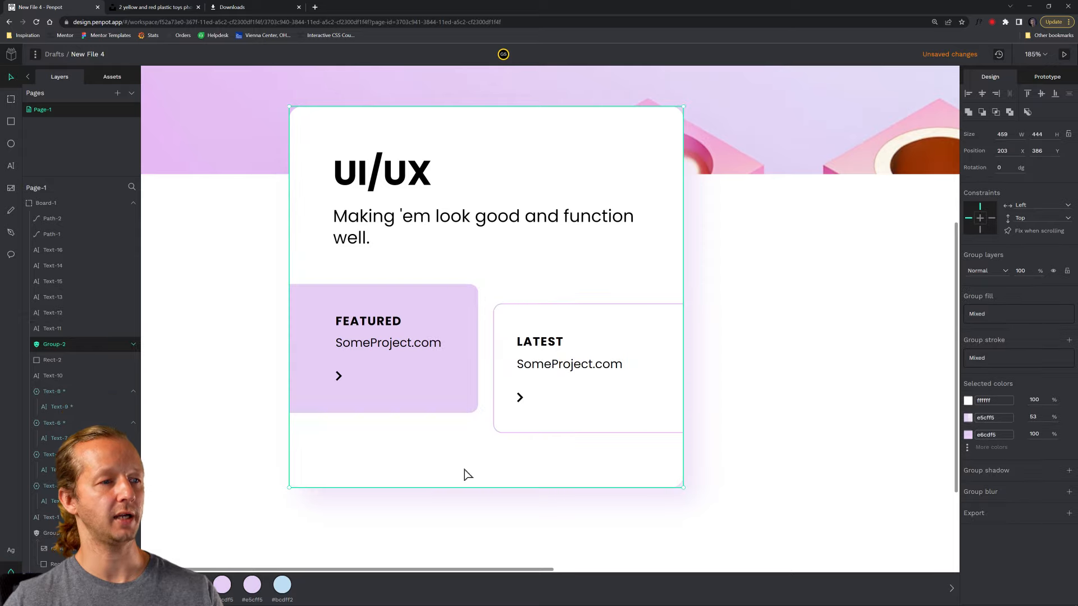
left_click(833, 288)
Step: Duplicate the complete UI/UX card with all its contents and place the copy beside the original at X 697 px
key("shift+0")
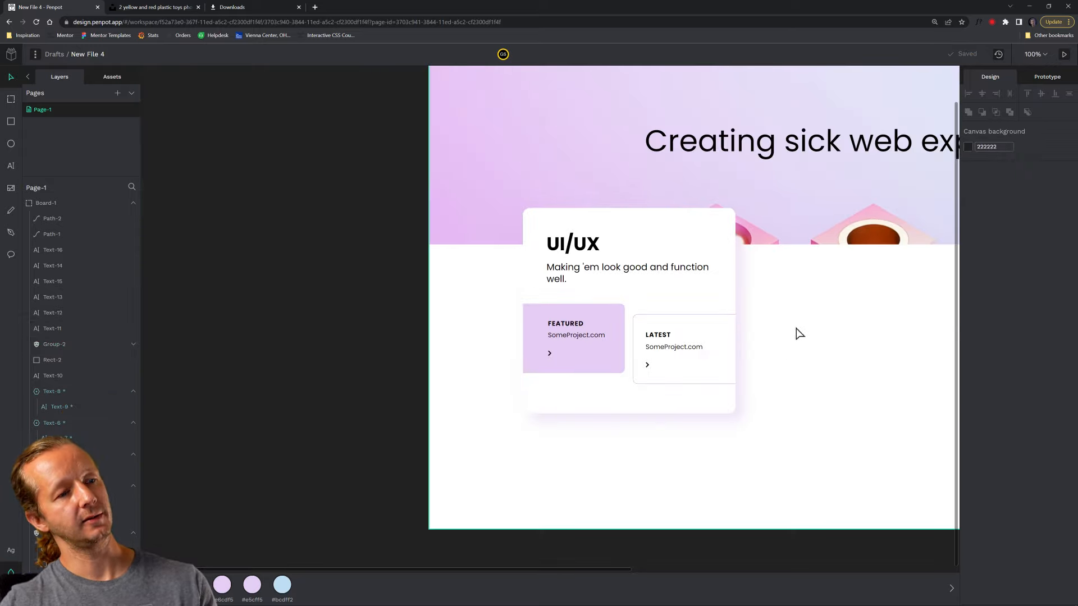
left_click_drag(799, 334, 575, 402)
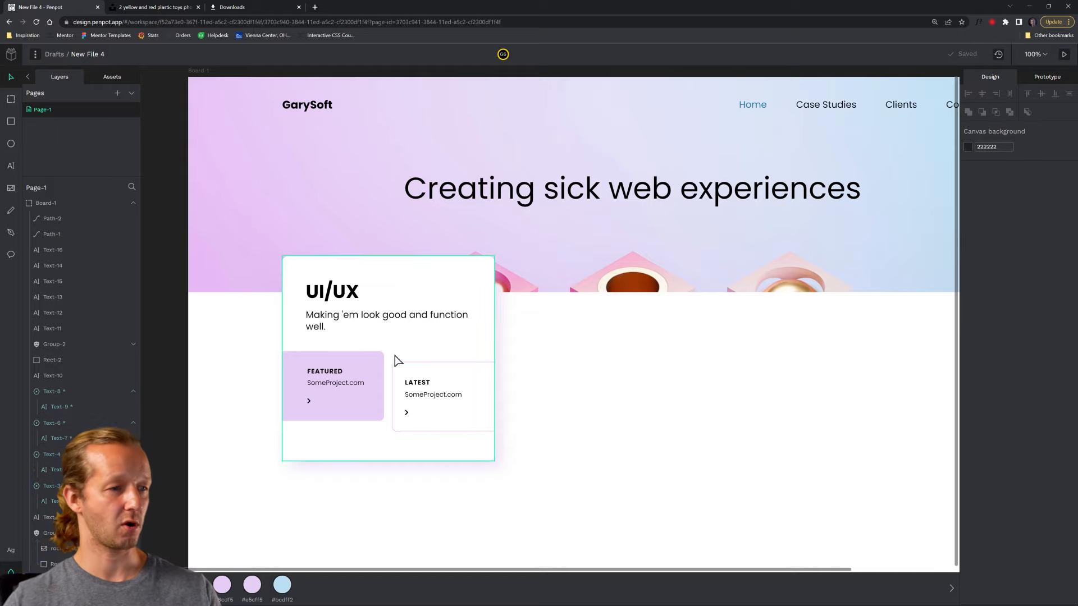
left_click_drag(488, 503, 268, 272)
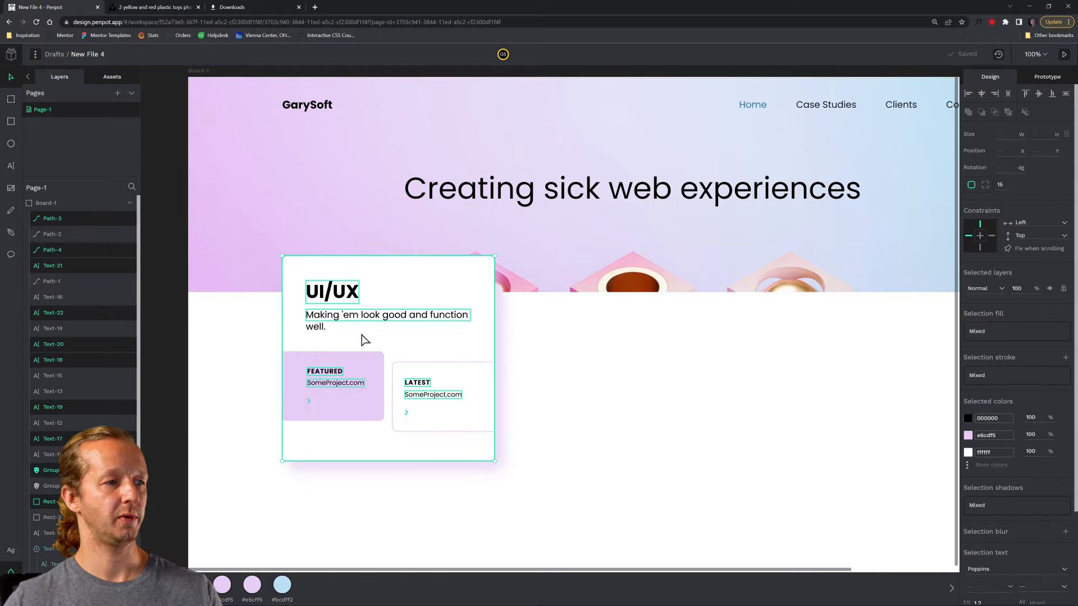
left_click_drag(363, 338, 594, 333, "alt")
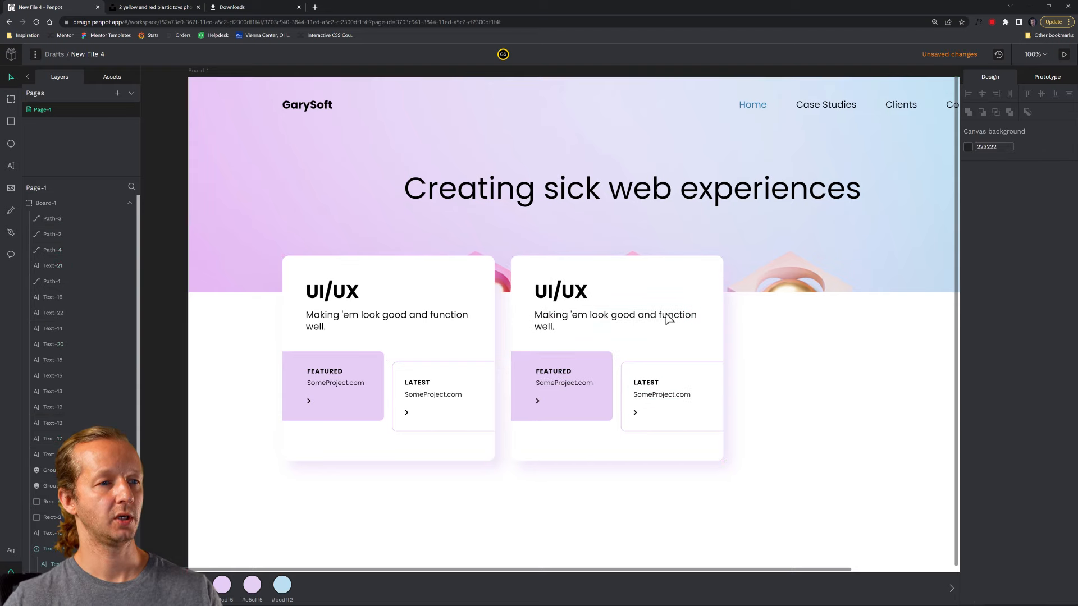
Step: Replace the second card's UI/UX heading with "Frontend Dev"
double_click(576, 290)
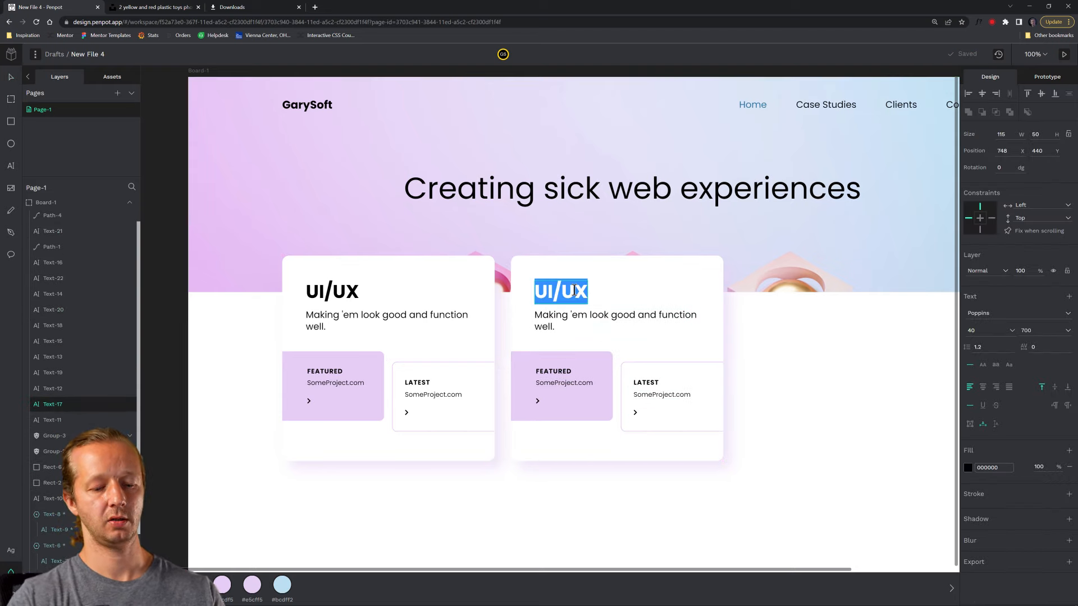
type("fR")
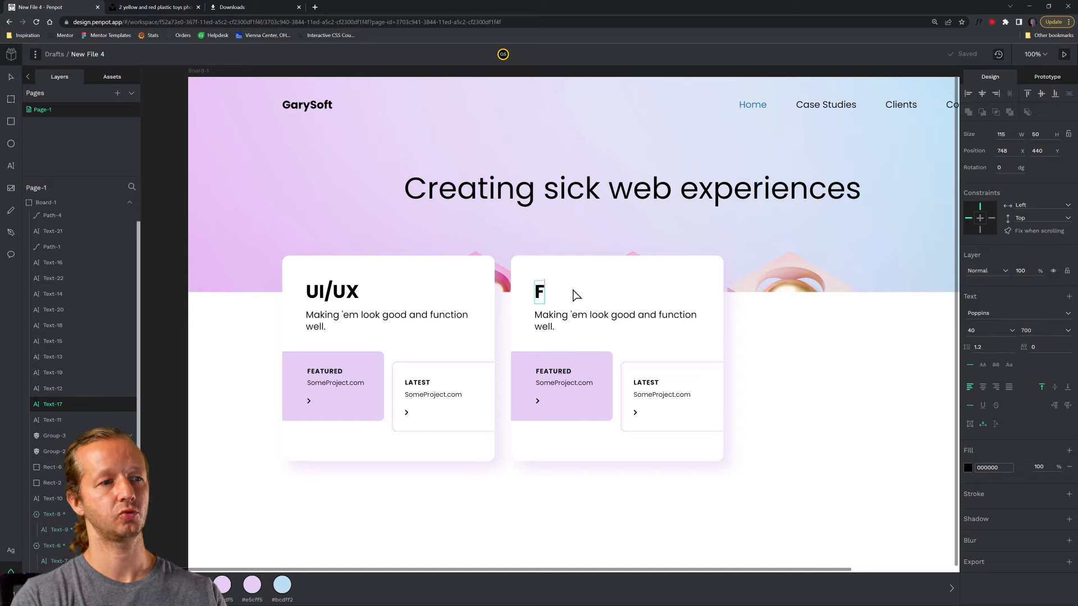
type("rontend Dev")
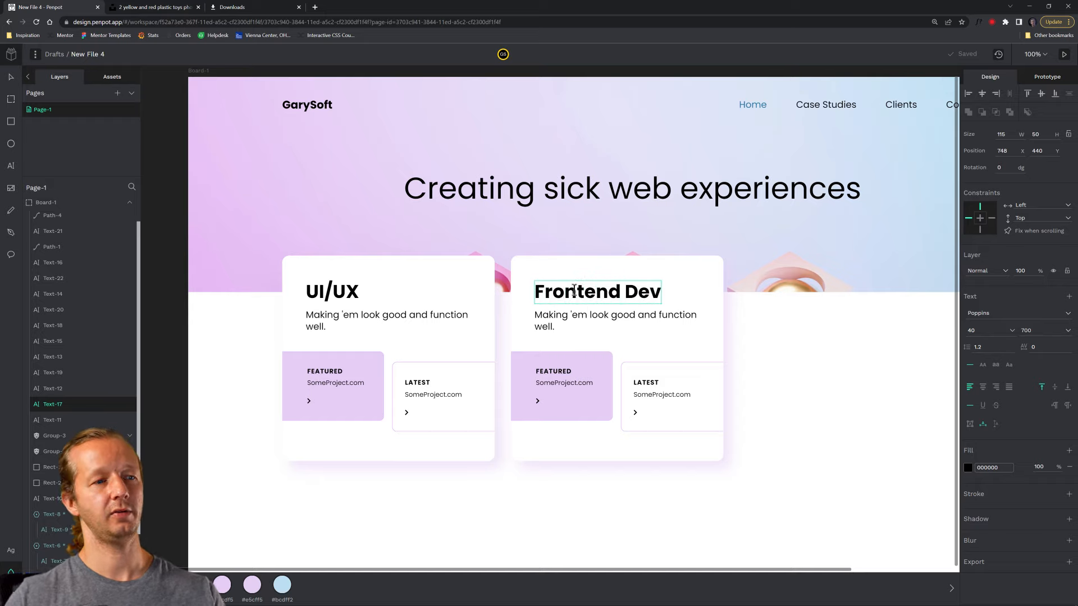
key("Escape")
Step: Fill the FEATURED rectangle on the Frontend Dev card with #e1dff5, sampled from the hero gradient with the eyedropper
left_click(623, 317)
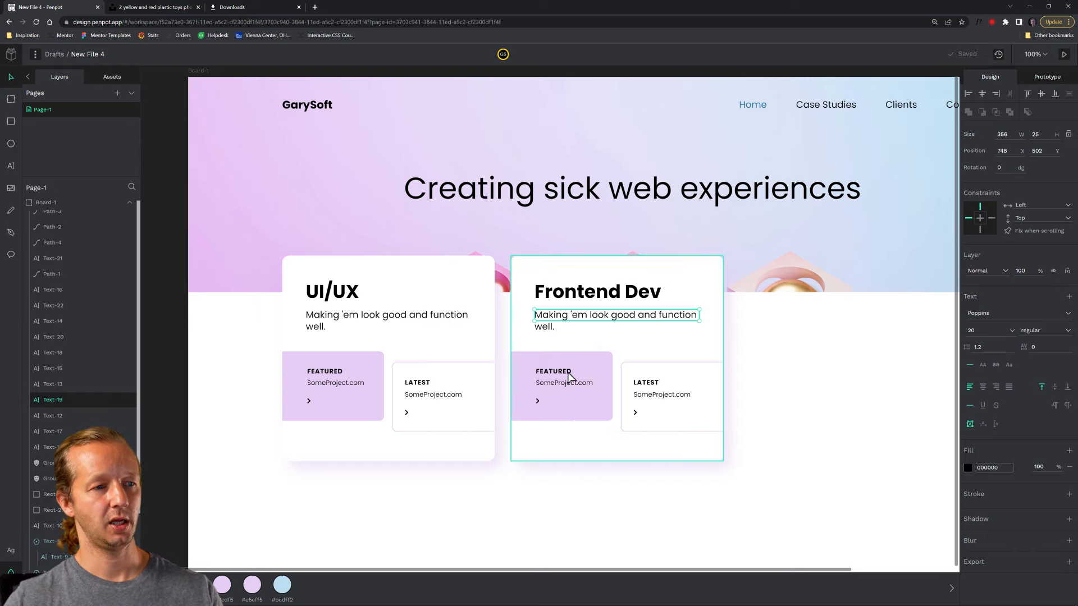
left_click(609, 369)
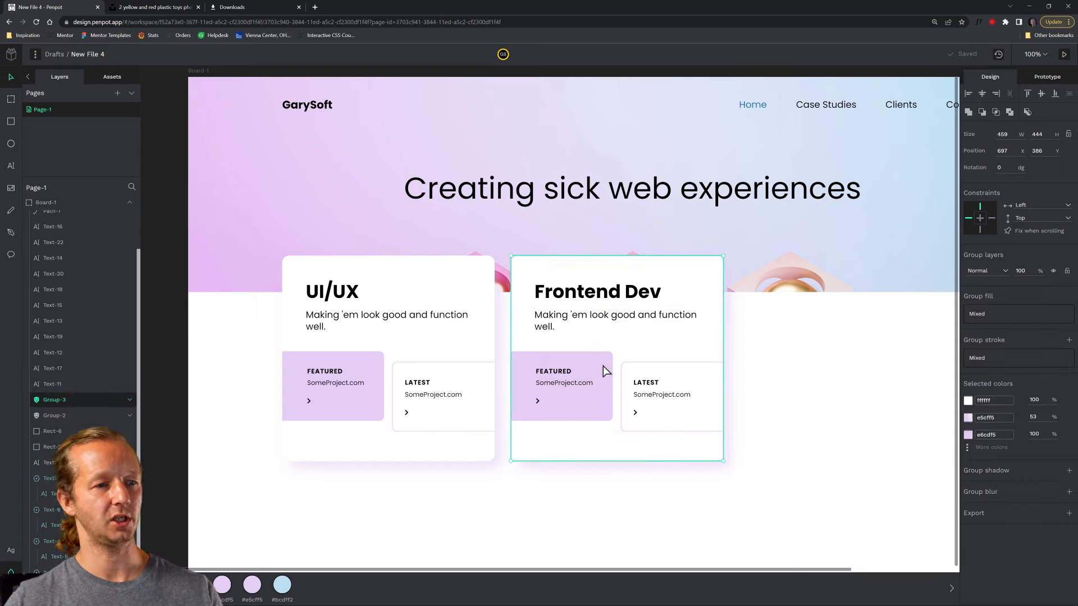
double_click(604, 370)
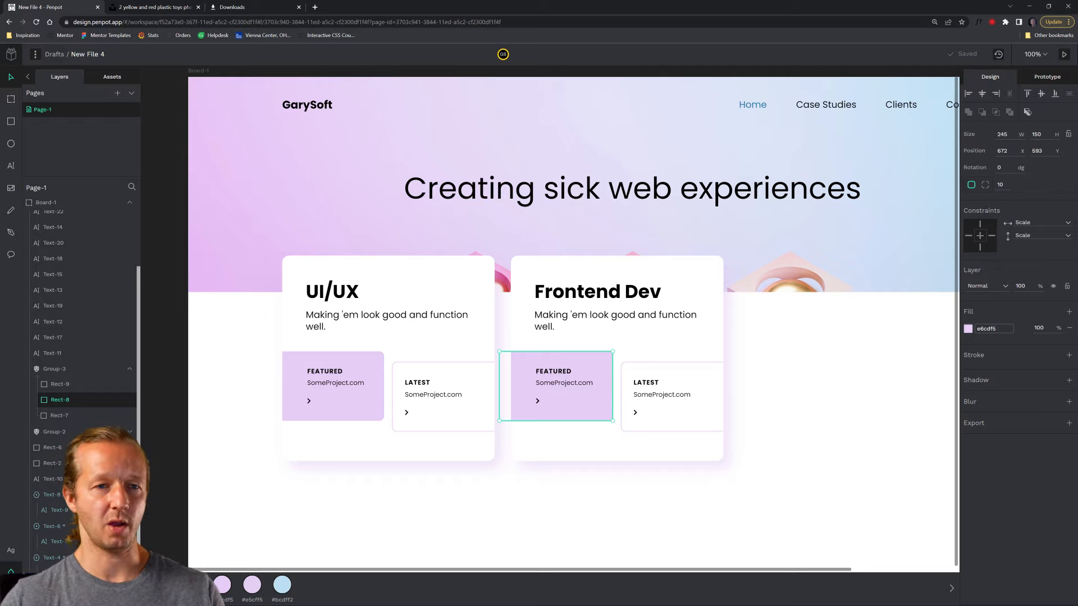
left_click(968, 329)
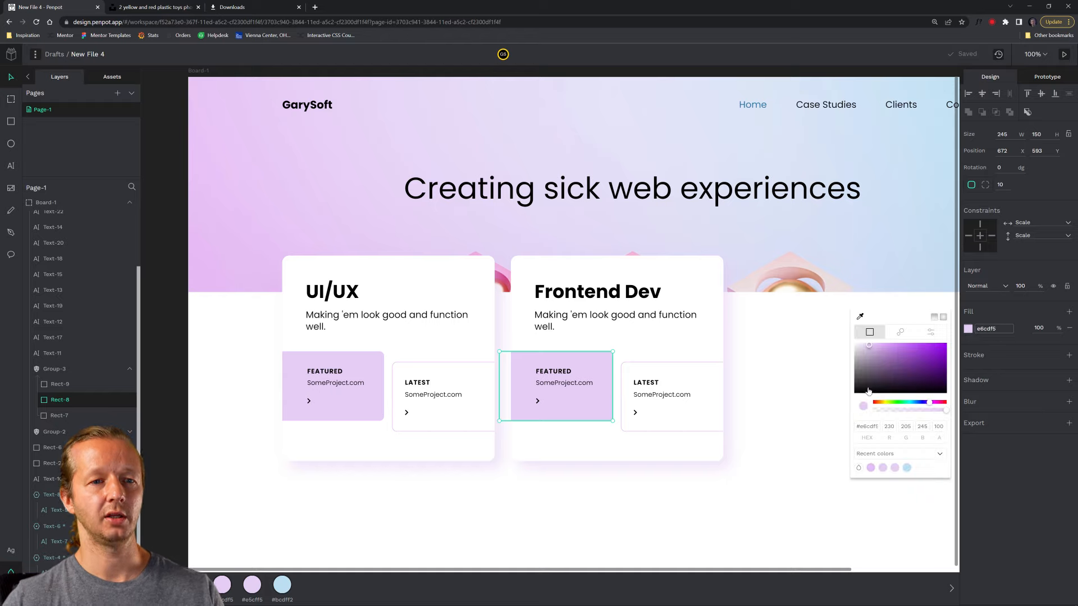
left_click(861, 317)
left_click(675, 220)
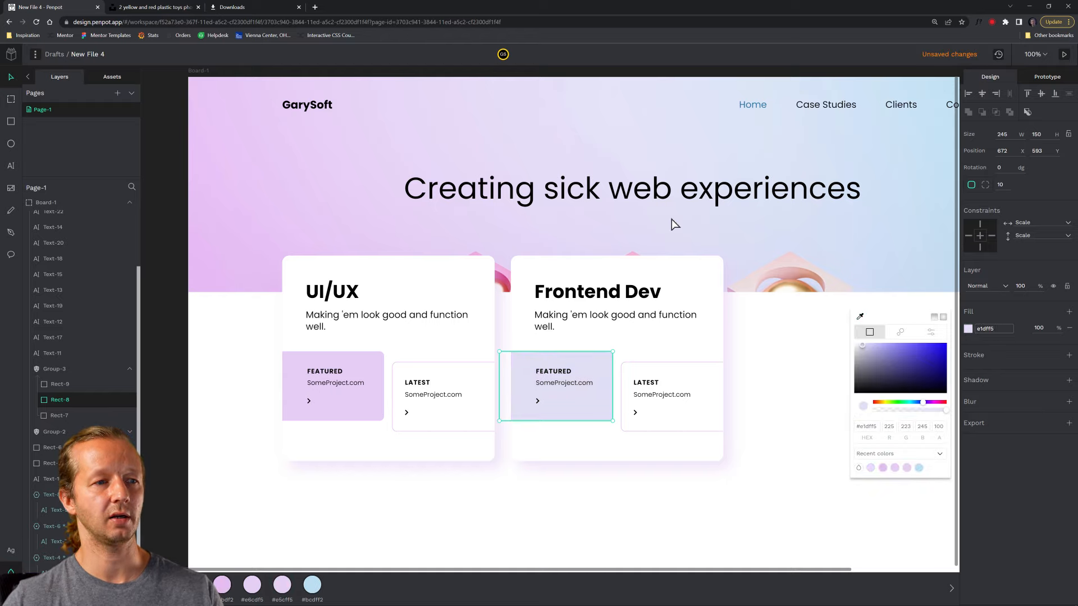
left_click(800, 373)
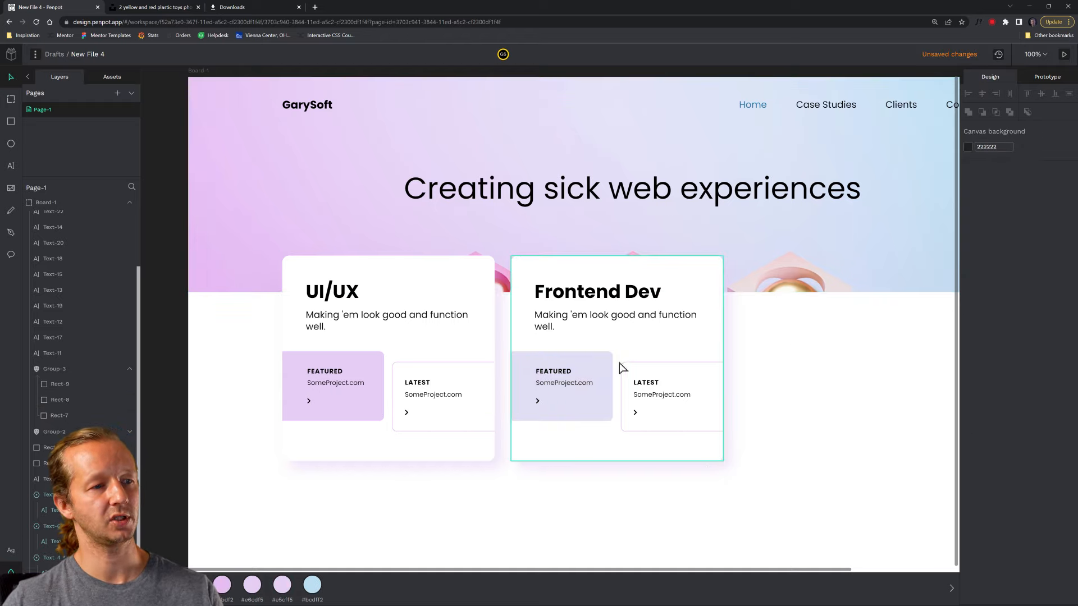
Step: Recolor the outline of the LATEST rectangle on the Frontend Dev card with a color sampled from the hero gradient
double_click(669, 367)
left_click(968, 353)
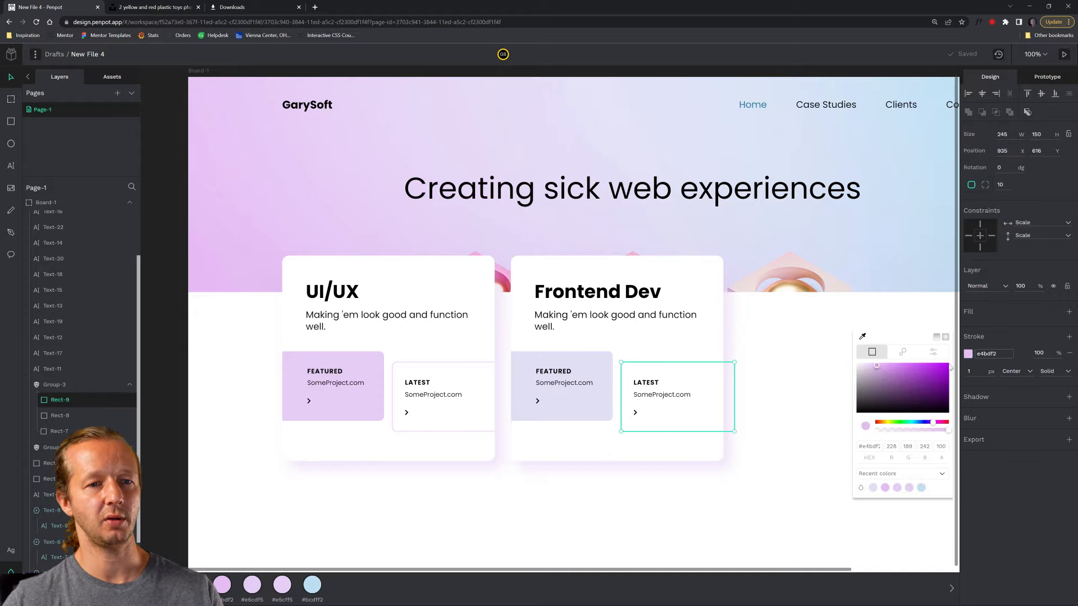
left_click(862, 335)
left_click(856, 278)
left_click(805, 439)
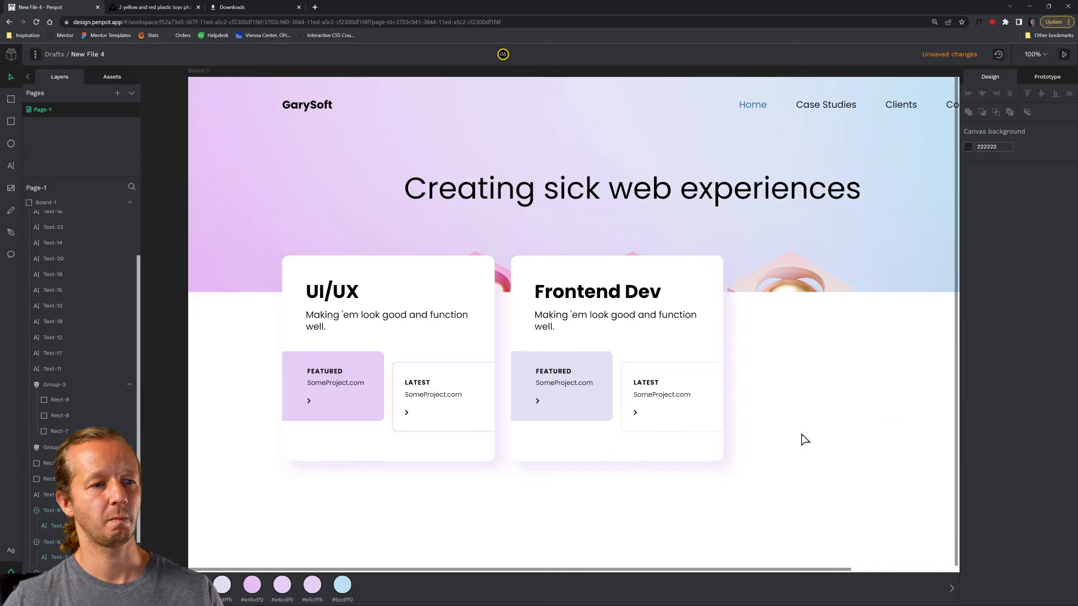
Step: Move both cards together to the right, bringing the Frontend Dev card to X 1259 px, flush with the Contact link
left_click_drag(803, 453, 787, 419)
left_click_drag(743, 458, 251, 212)
left_click_drag(382, 303, 544, 298)
left_click_drag(640, 286, 596, 353)
left_click(919, 379)
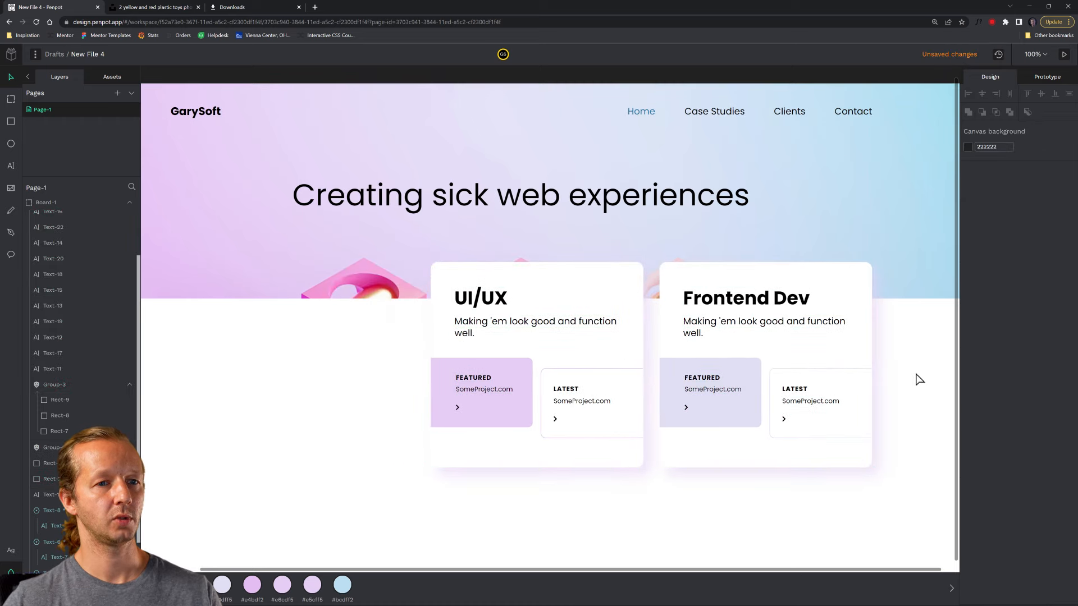
Step: Change the drop shadow color of the white background in the Frontend Dev card's masked group to the sampled blue #bfe0f3
left_click(872, 341)
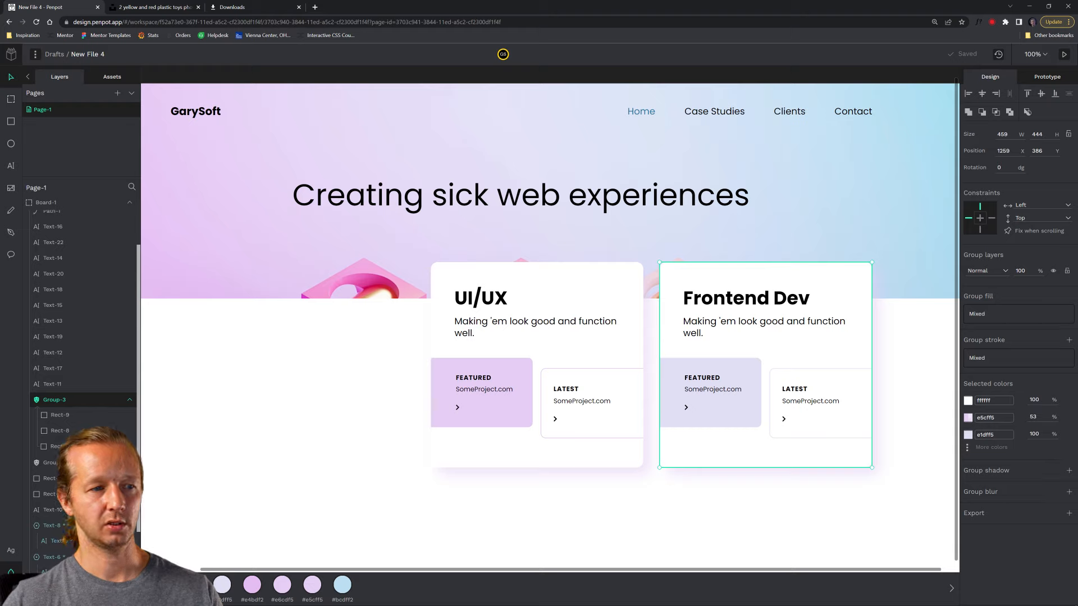
double_click(863, 298)
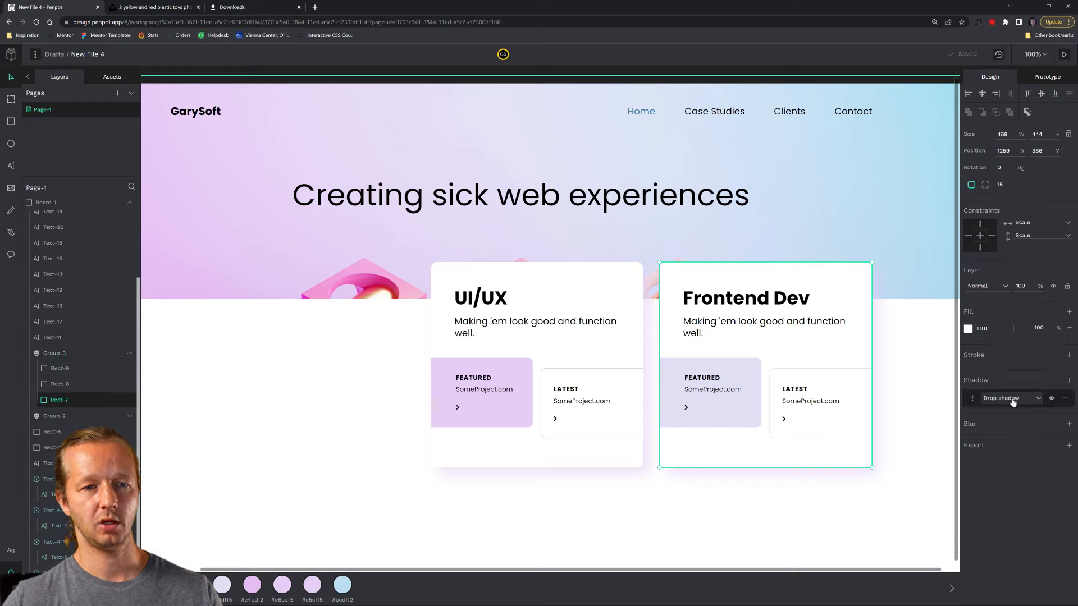
left_click(972, 400)
left_click(975, 454)
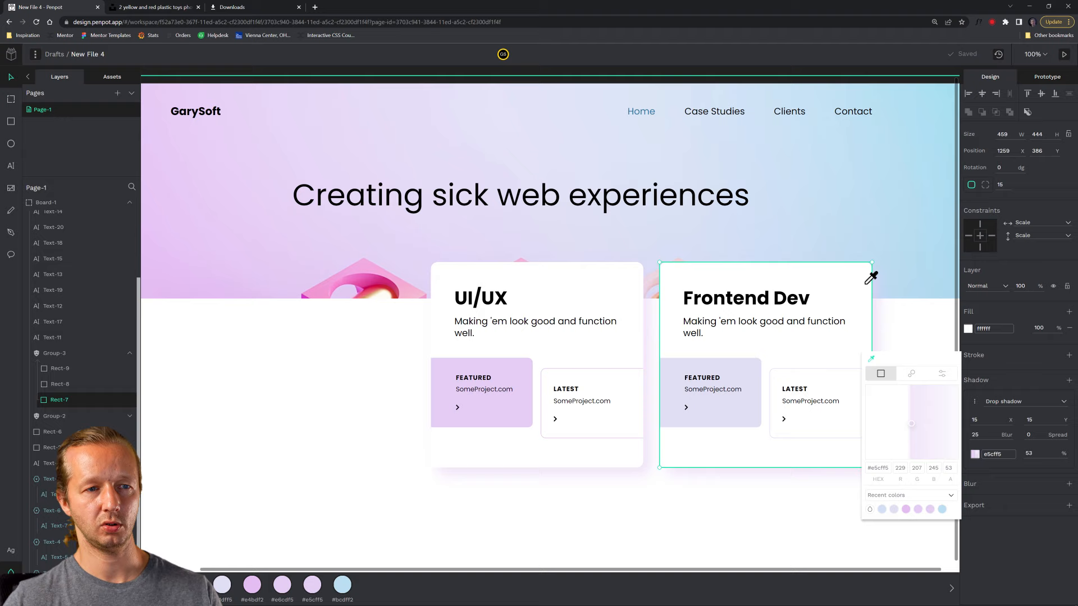
left_click(925, 344)
left_click(852, 304)
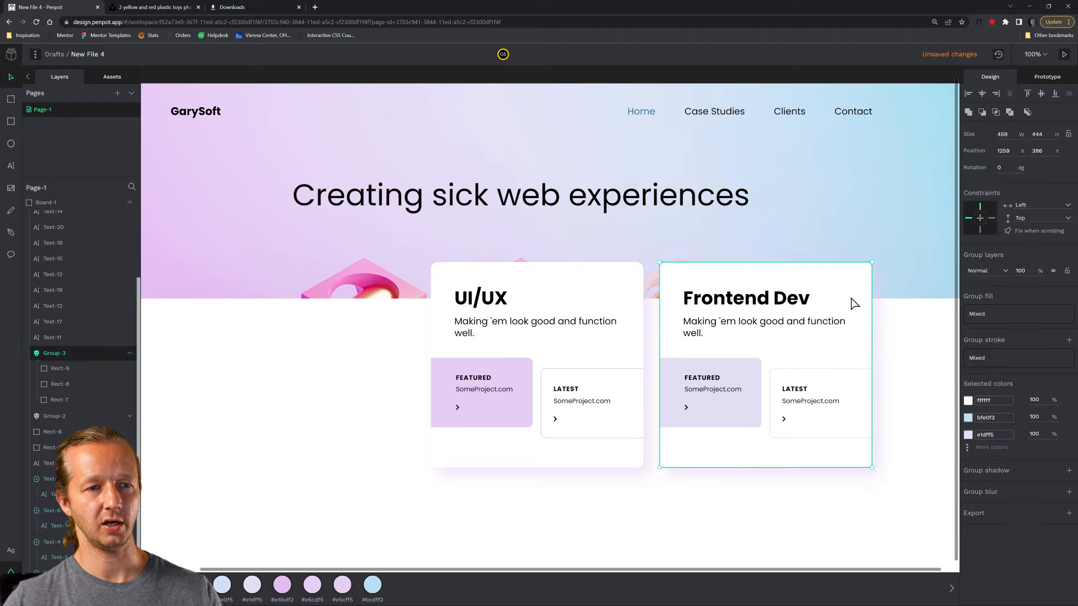
left_click(893, 344)
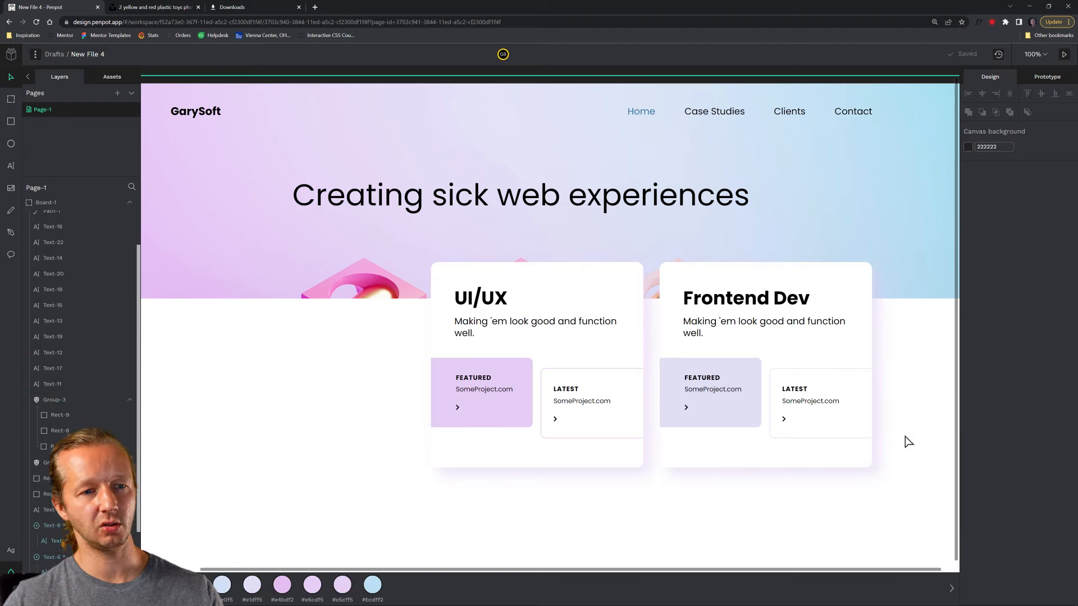
Step: Examine the Frontend Dev card's drop shadow settings, the layers in its masked group, and the shadow's color along the card edge
double_click(863, 301)
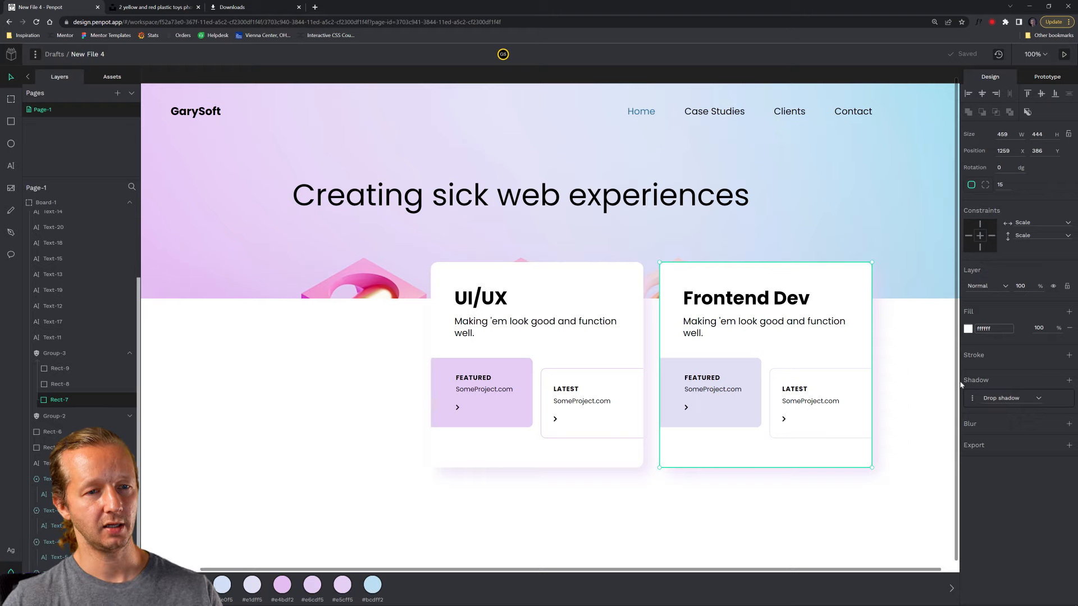
left_click(973, 399)
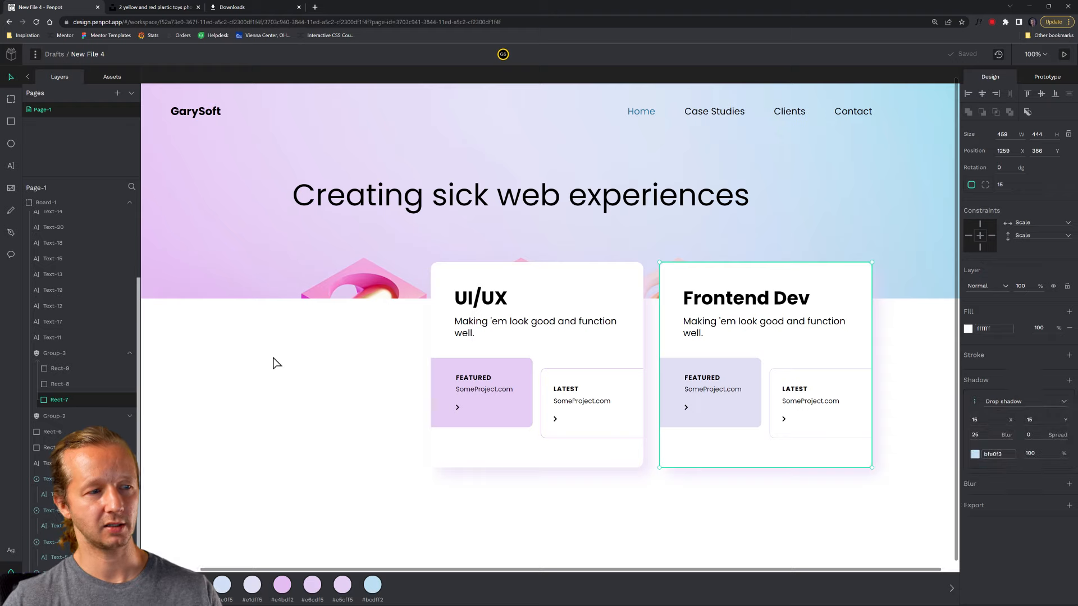
left_click(72, 386)
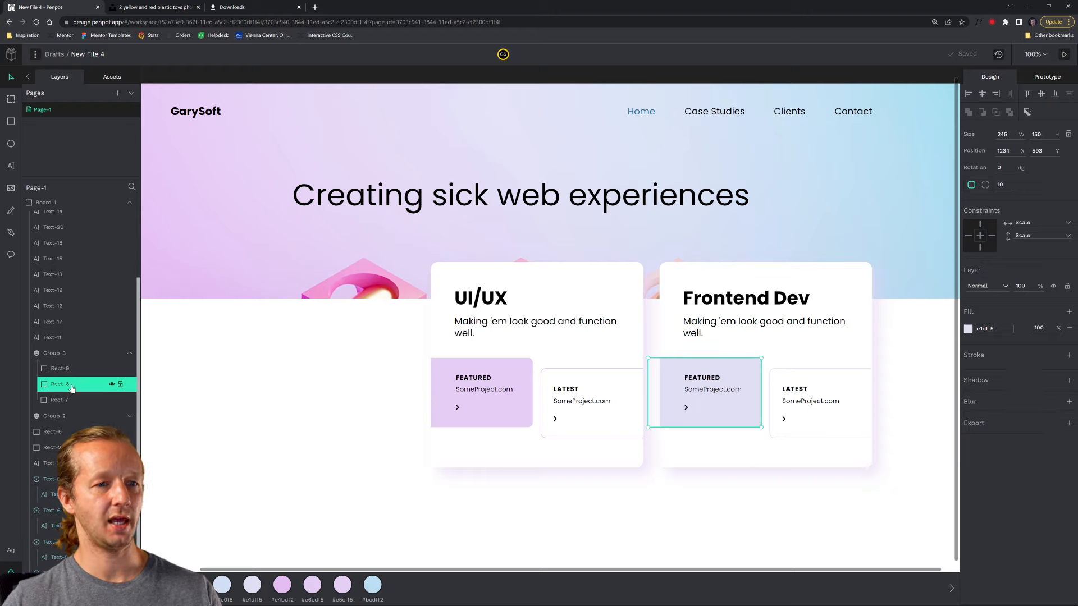
left_click(70, 374)
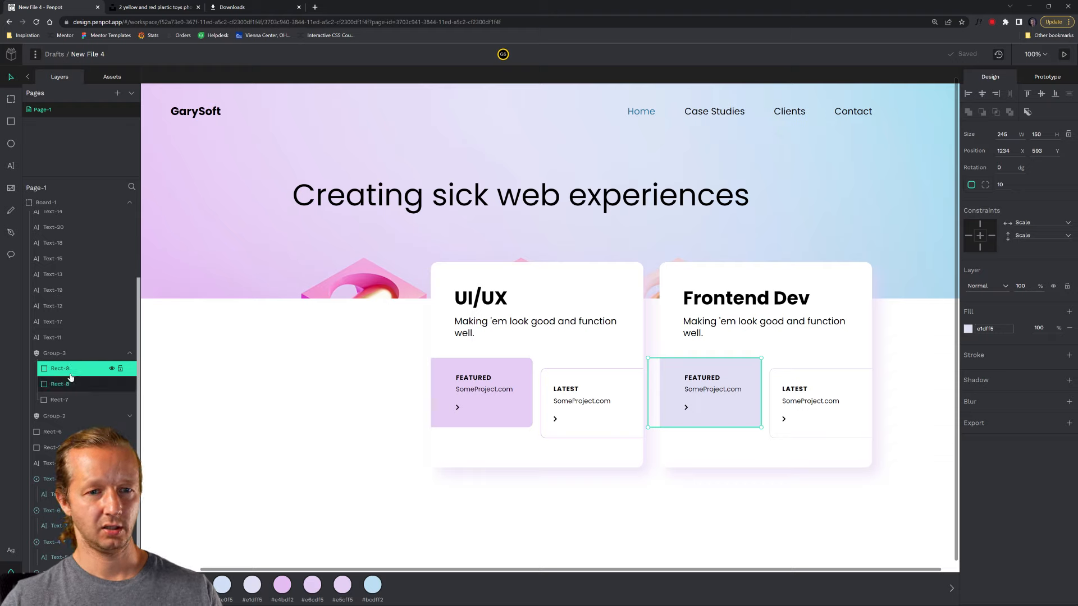
left_click(61, 355)
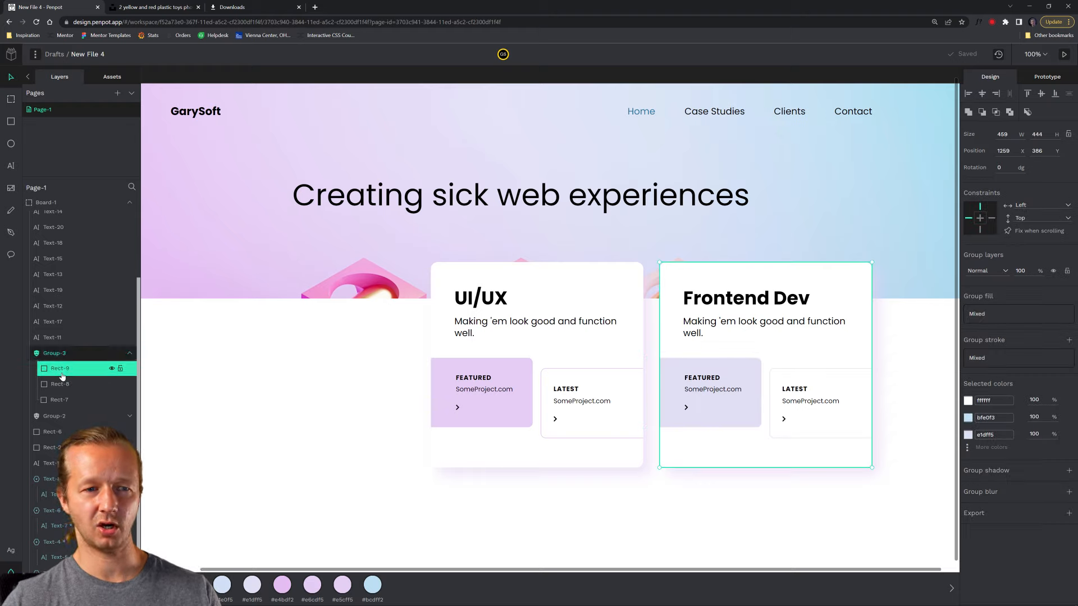
left_click(62, 376)
left_click(64, 400)
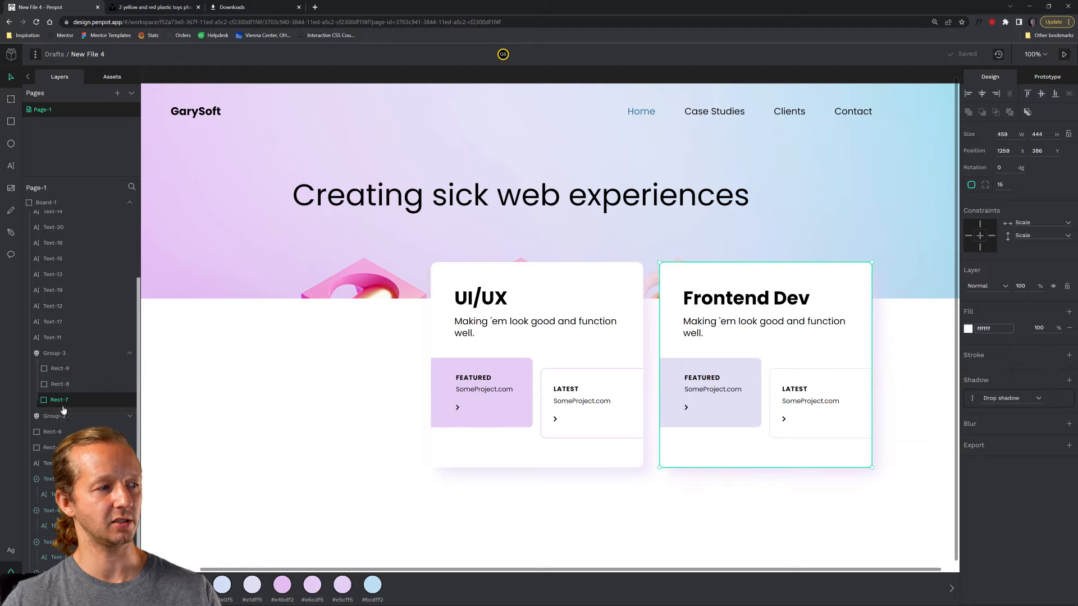
scroll(915, 421, "up", 10)
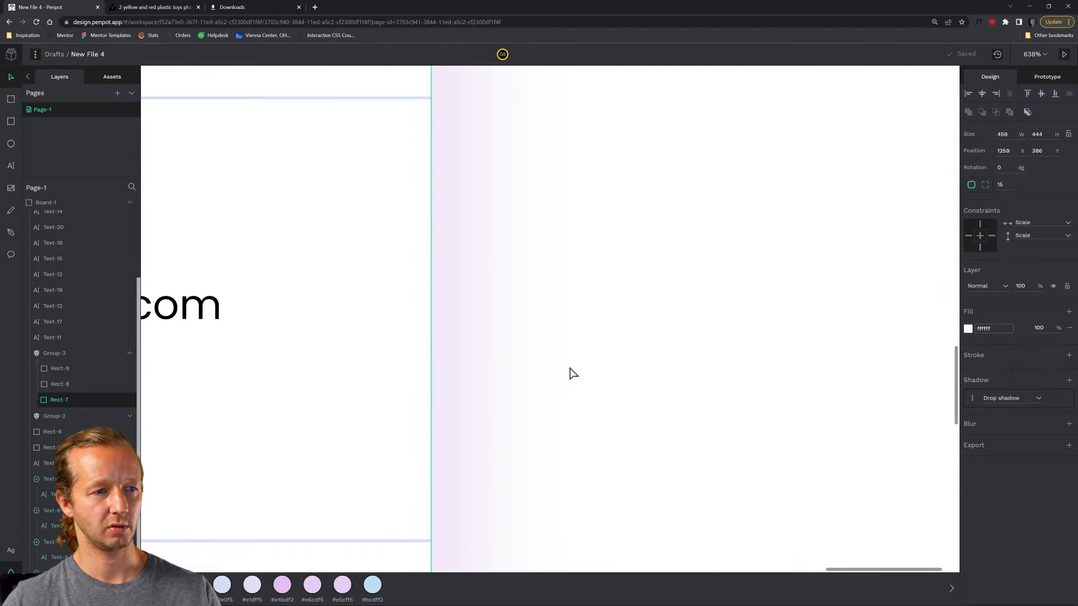
scroll(541, 308, "down", 10)
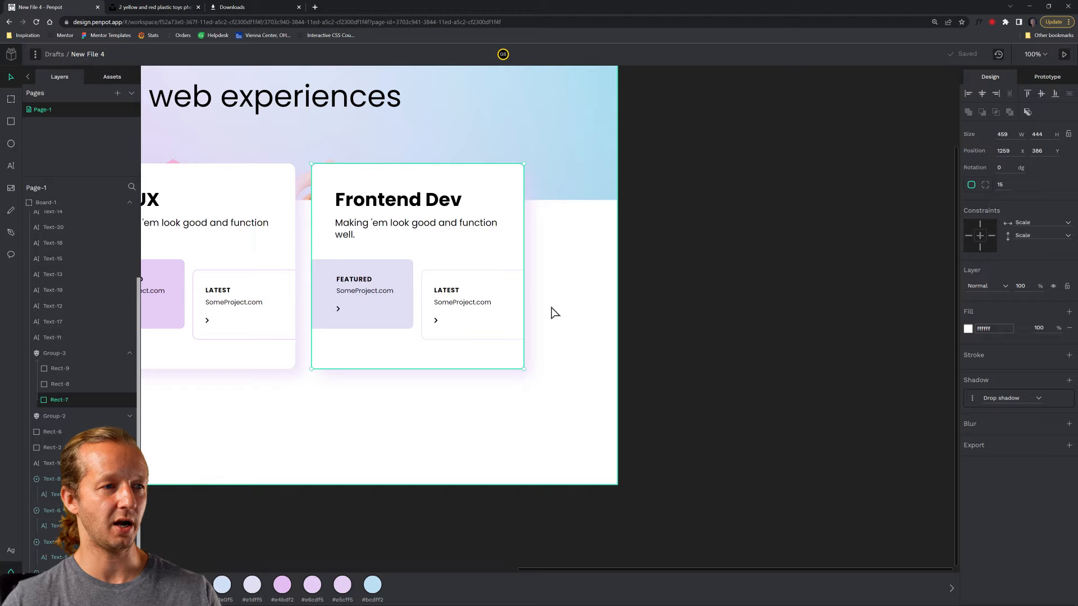
left_click_drag(555, 312, 715, 356)
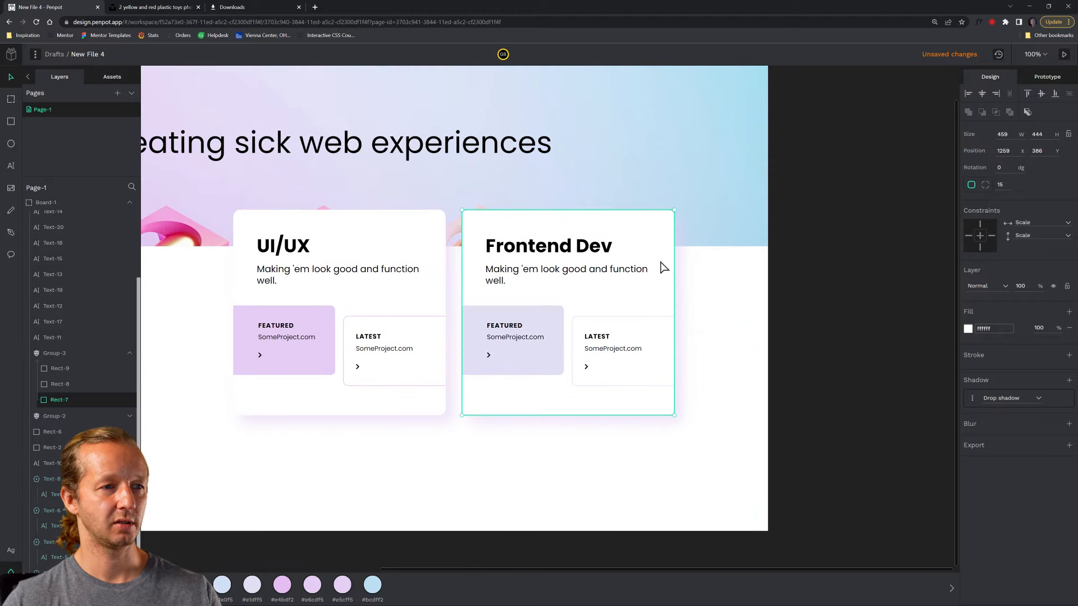
Step: Try to recolor the drop shadow of the rectangle hidden behind the Frontend Dev masked group with a blue sampled from the hero gradient
left_click_drag(636, 238, 761, 328)
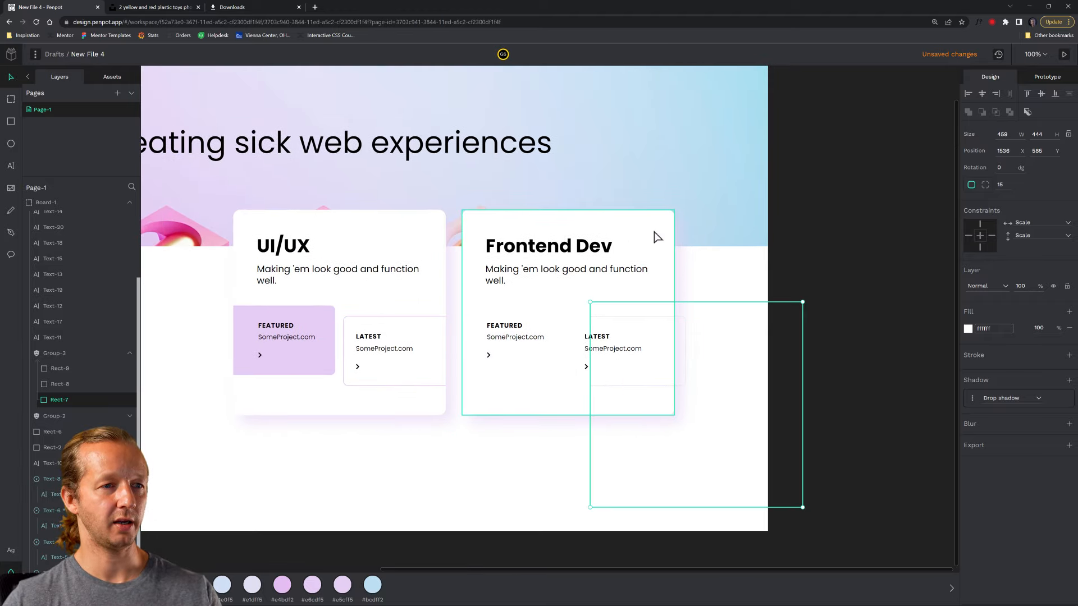
left_click(653, 233)
left_click(972, 400)
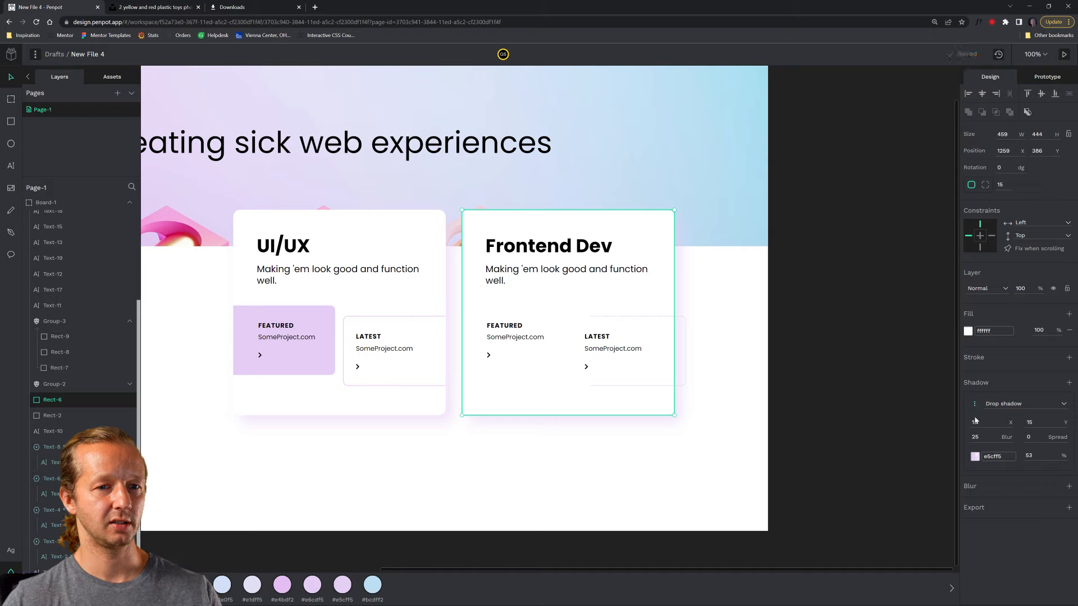
left_click(975, 457)
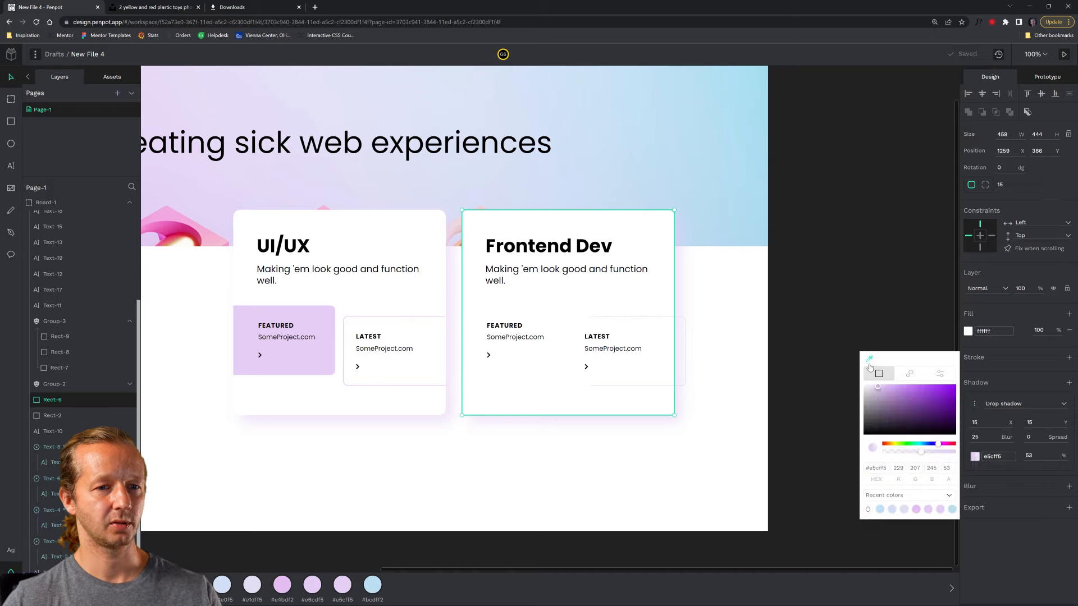
left_click(744, 212)
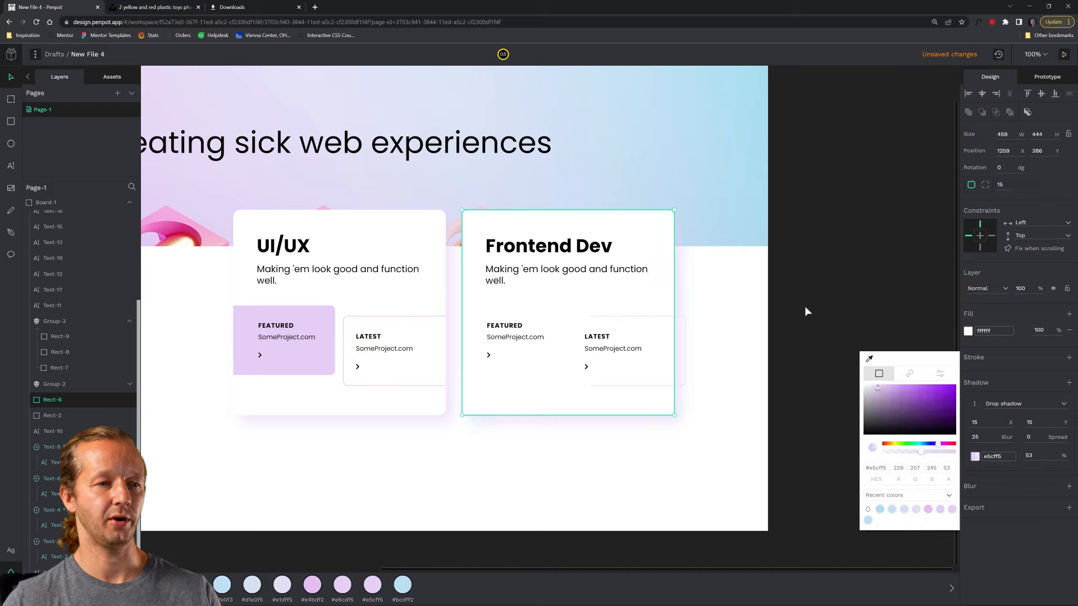
left_click(830, 310)
key("ctrl+z")
key("ctrl+z")
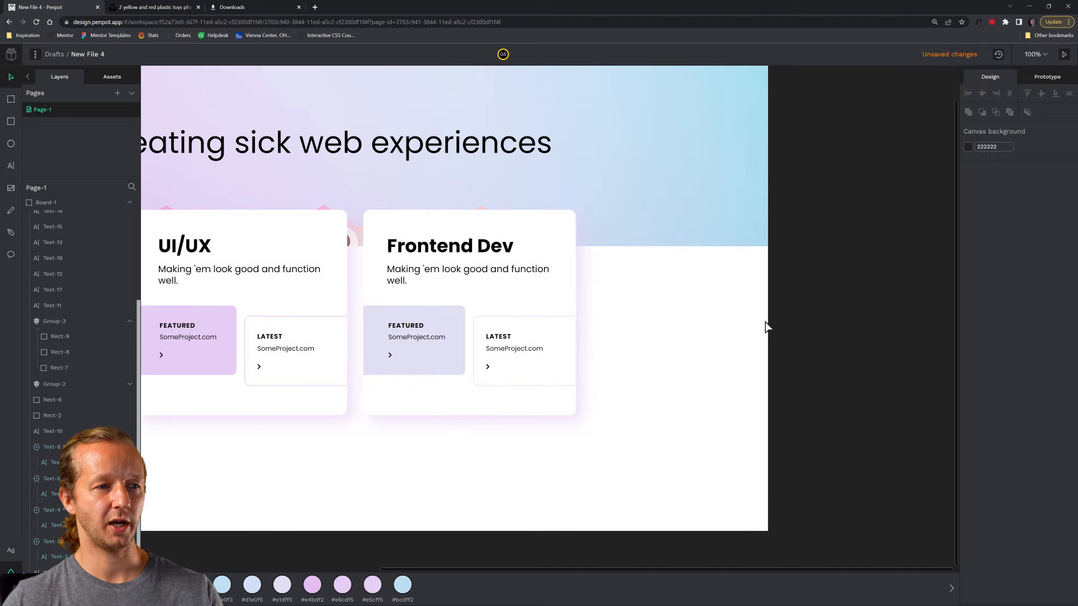
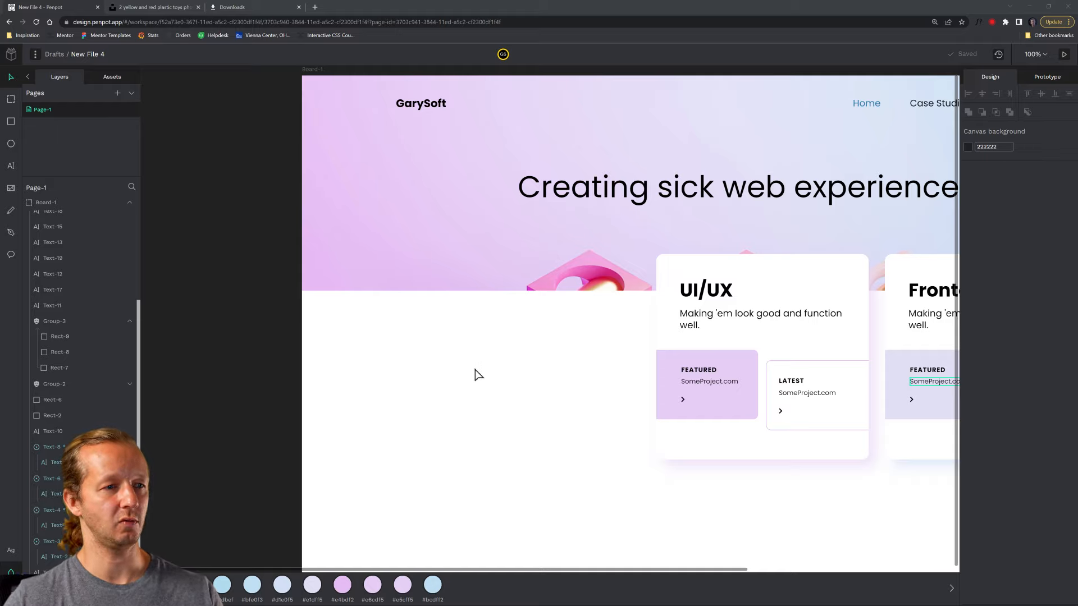
Step: Paste the GarySoft intro paragraph below the hero, place it at X 206, Y 528 beside the UI/UX card, and widen it to 482 px
key("ctrl+v")
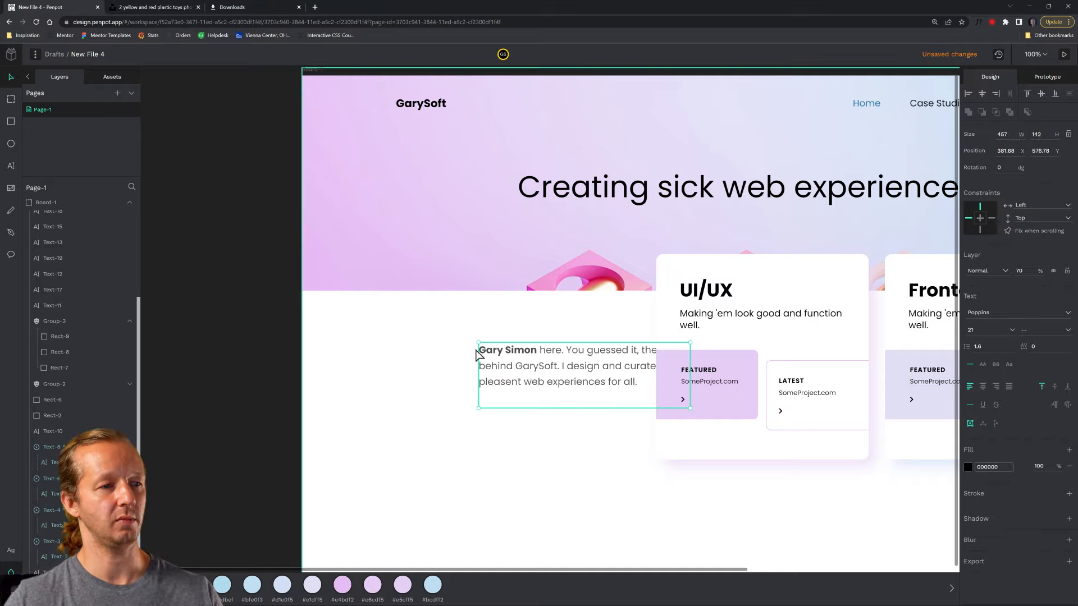
left_click_drag(529, 373, 449, 350)
left_click_drag(610, 350, 620, 349)
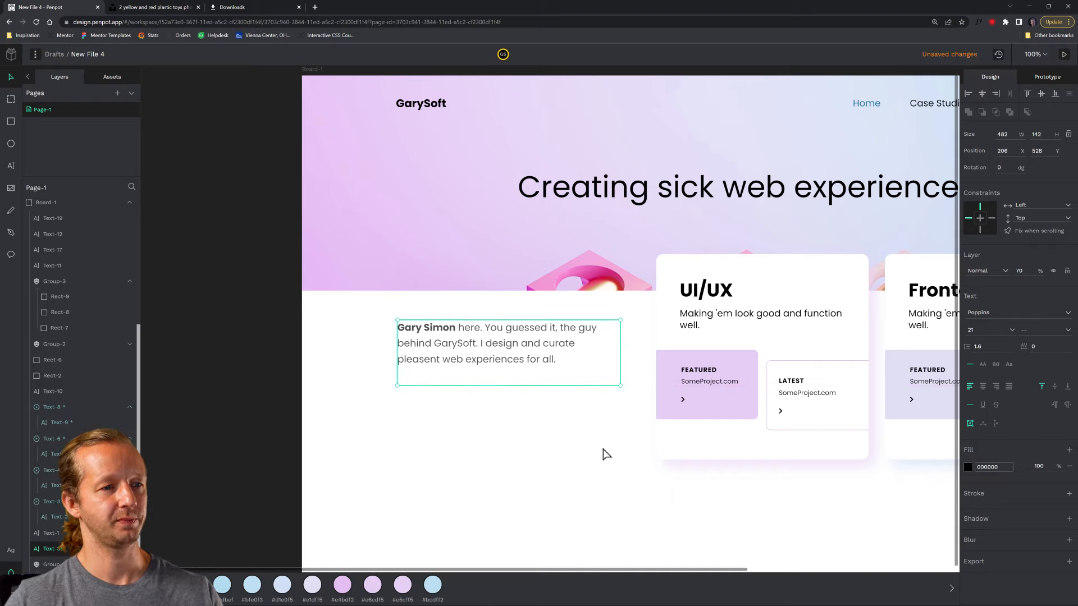
left_click(607, 454)
Step: Draw a button rectangle about 308 by 80 px below the intro paragraph, near its left edge
left_click_drag(594, 462, 571, 414)
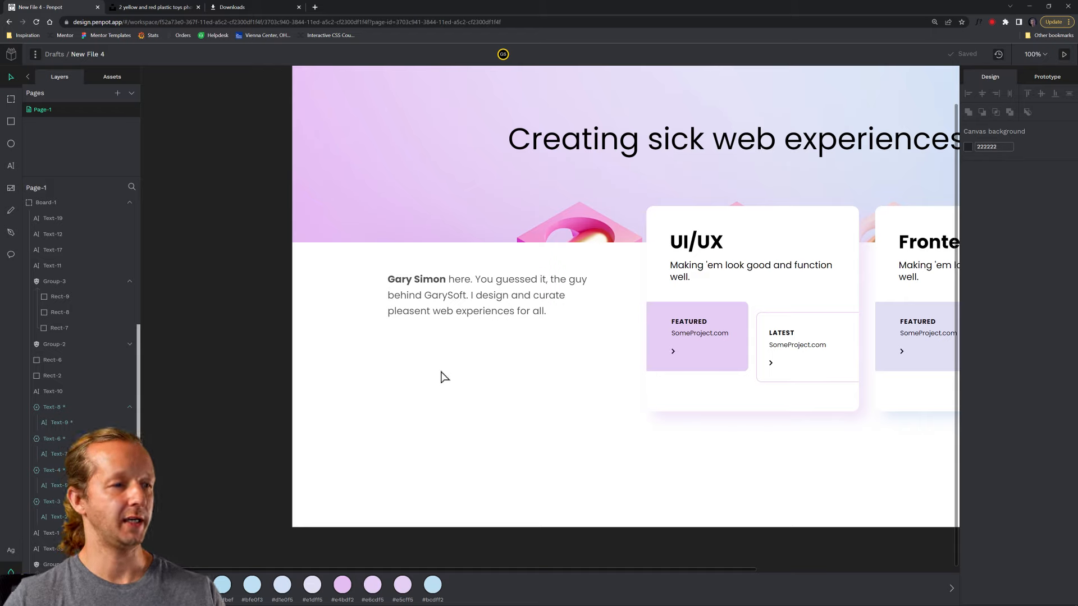
key("r")
mouse_move(390, 345)
left_mouse_down()
mouse_move(510, 393)
mouse_move(531, 382)
mouse_move(474, 396)
left_mouse_up()
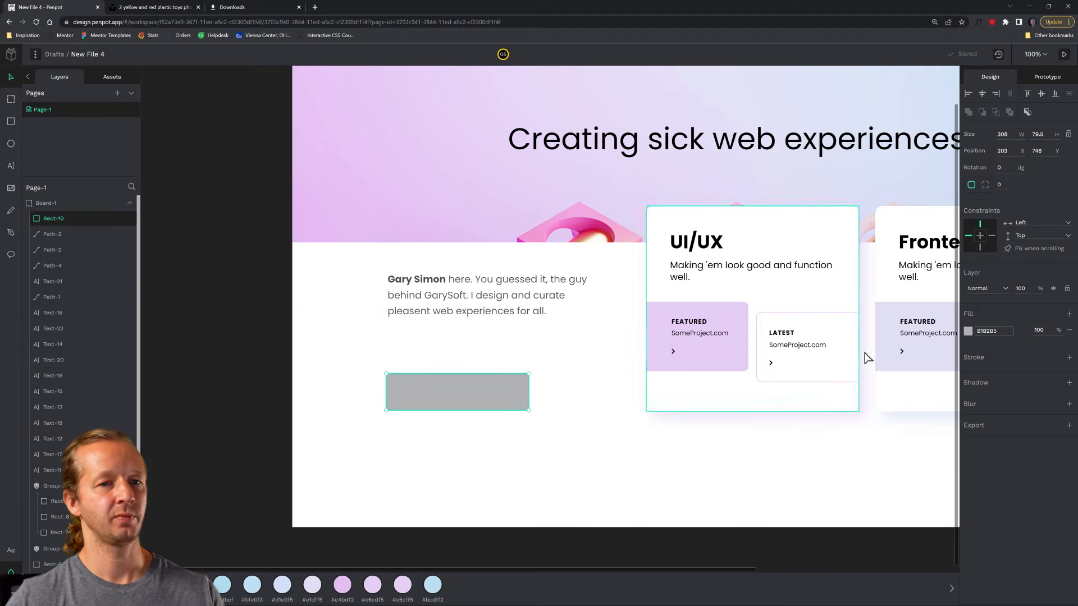
Step: Fill the button rectangle with the vivid purple #c93cff, based on a hue sampled from the hero gradient, and set its corner radius to 10
left_click(967, 331)
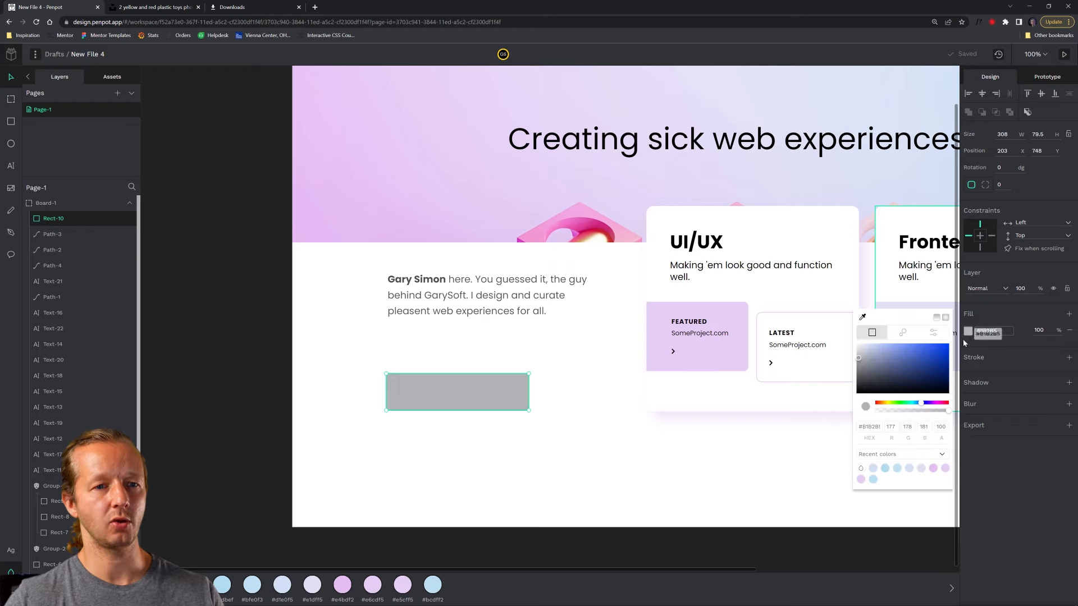
left_click(862, 317)
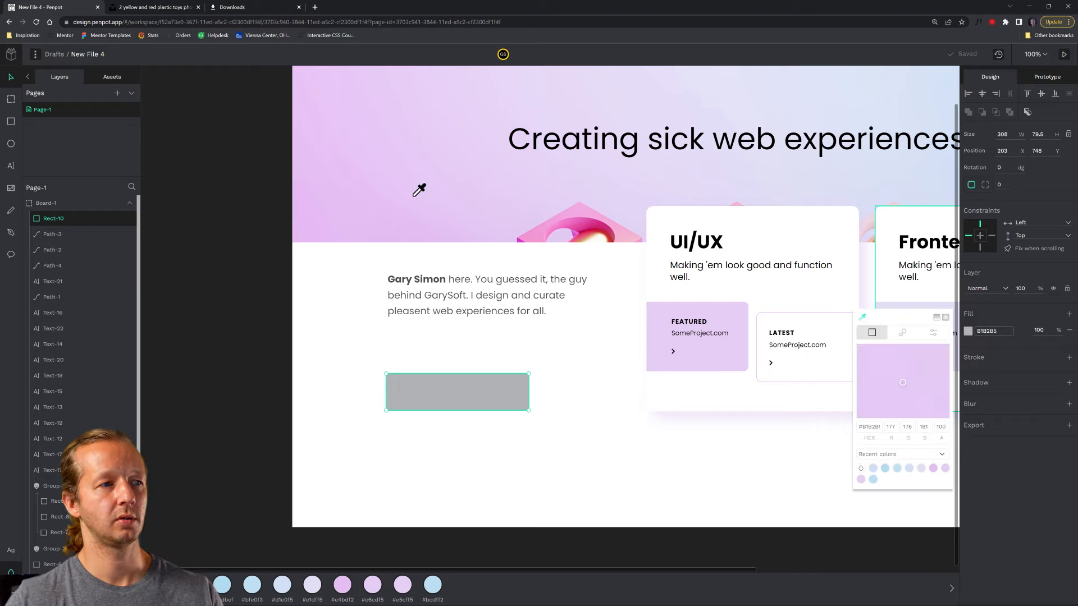
left_click(354, 177)
left_click_drag(923, 360, 927, 348)
left_click(519, 457)
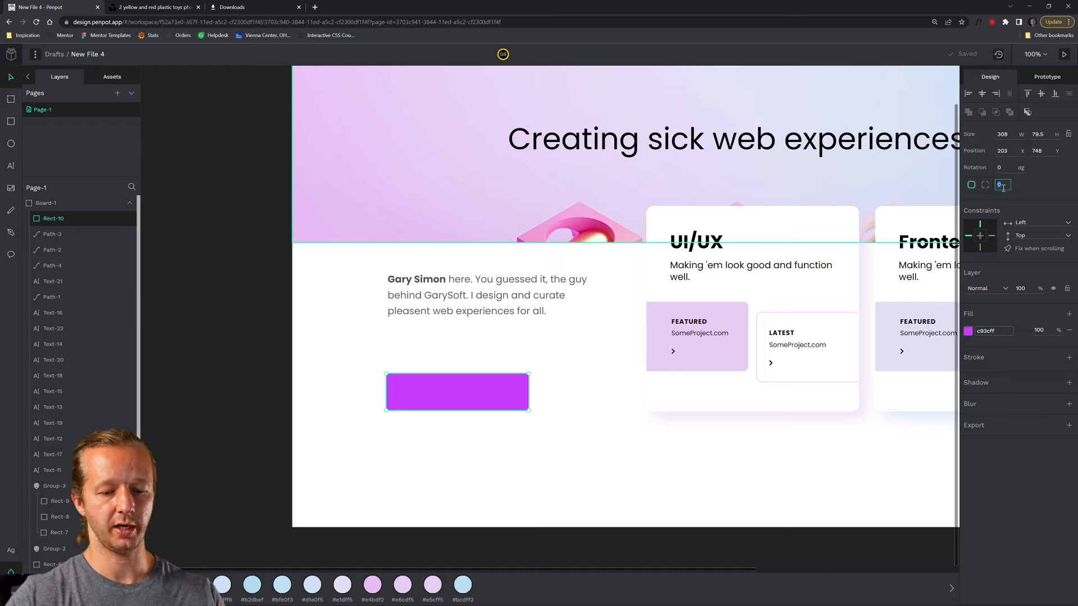
left_click(459, 441)
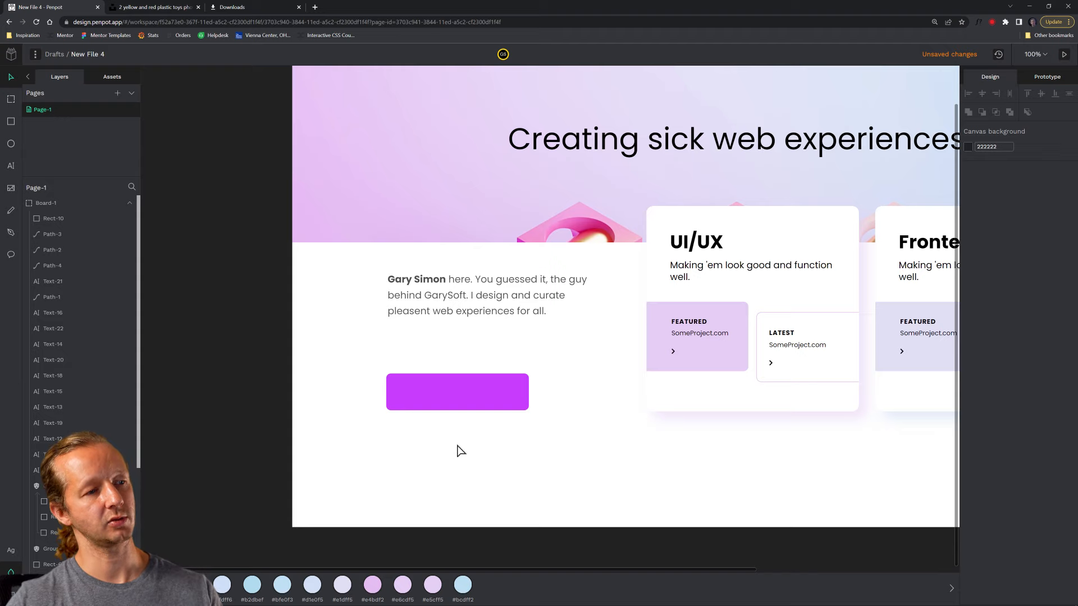
Step: Add a "My work" text label on the purple button and color it white #ffffff
key("t")
left_click(422, 393)
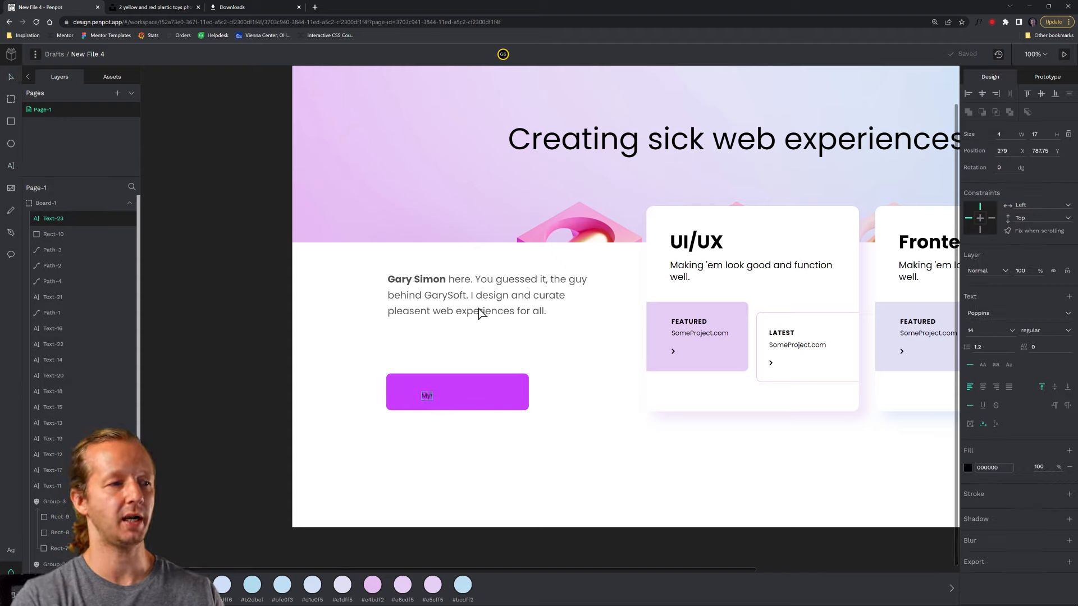
key("Escape")
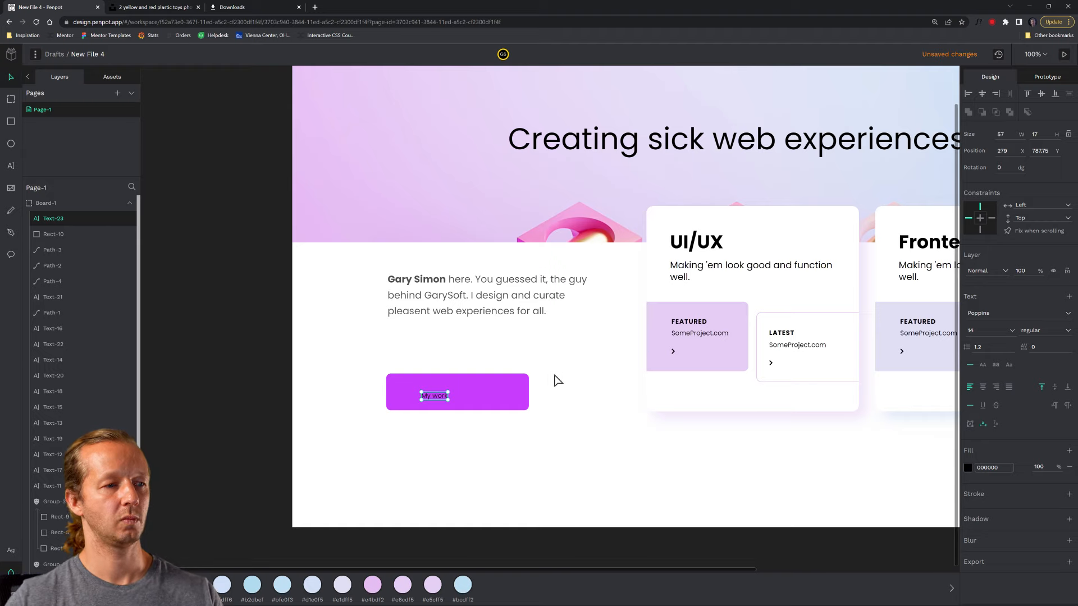
left_click(968, 468)
left_click_drag(883, 432, 858, 386)
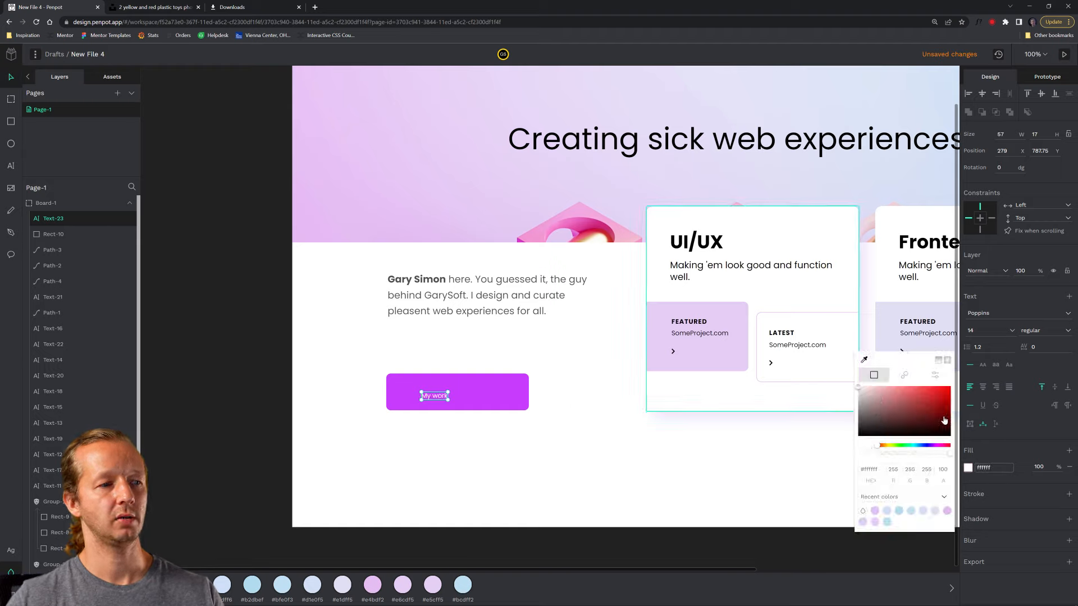
Step: Set the "My work" label to size 24 and weight 700, and center it on the button
left_click(987, 329)
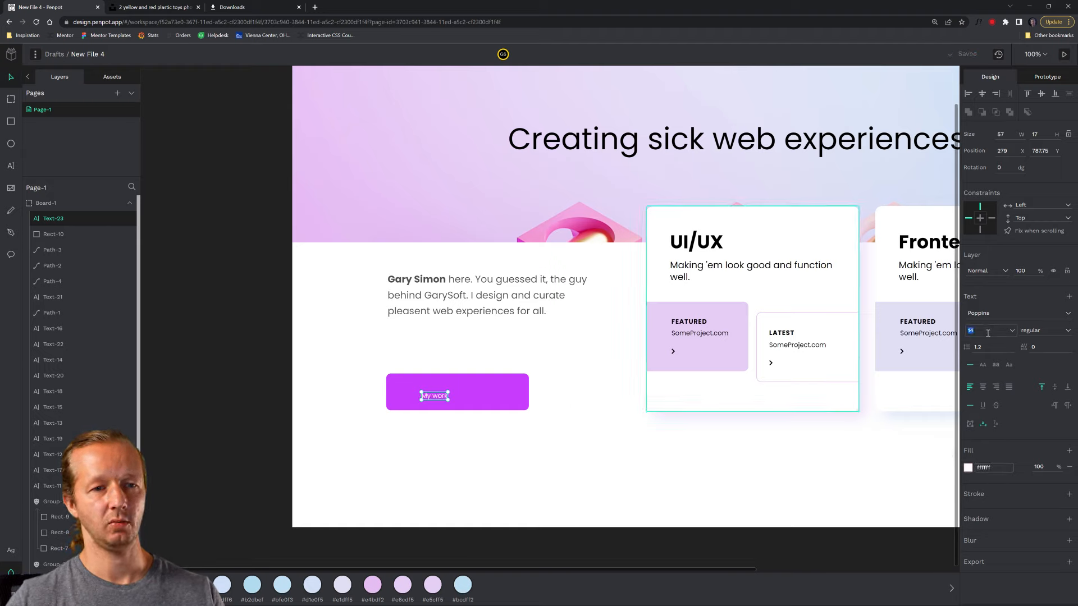
type("24")
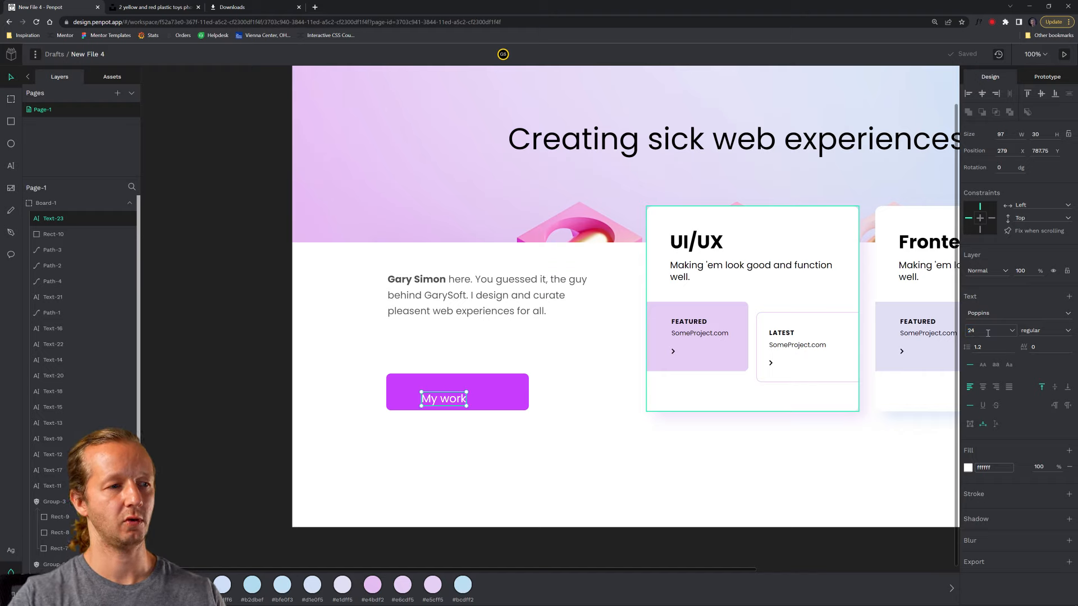
left_click(1043, 331)
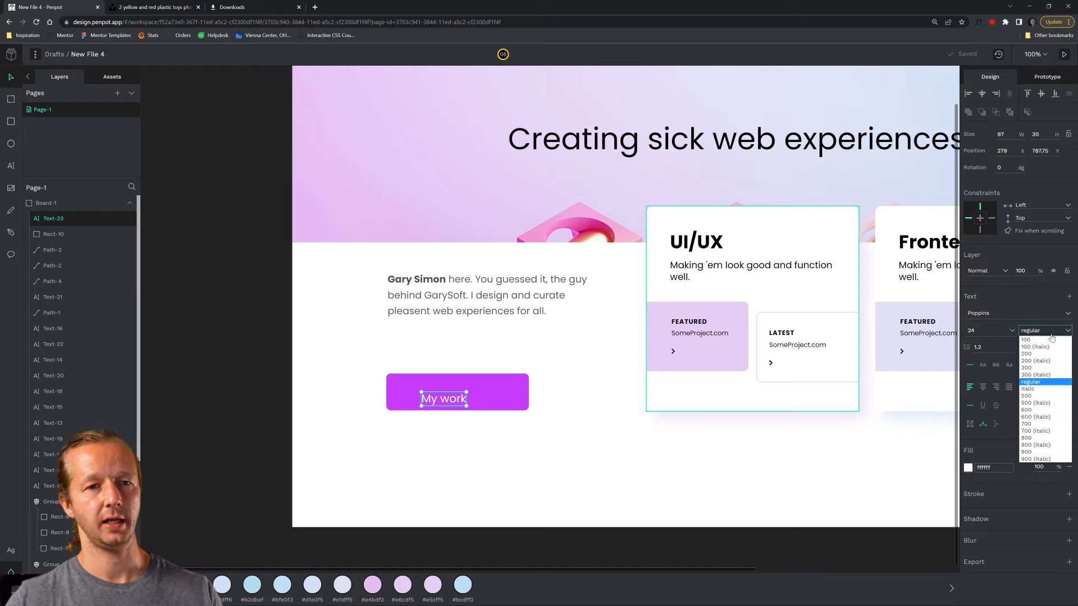
left_click(1039, 424)
left_click_drag(449, 401, 461, 392)
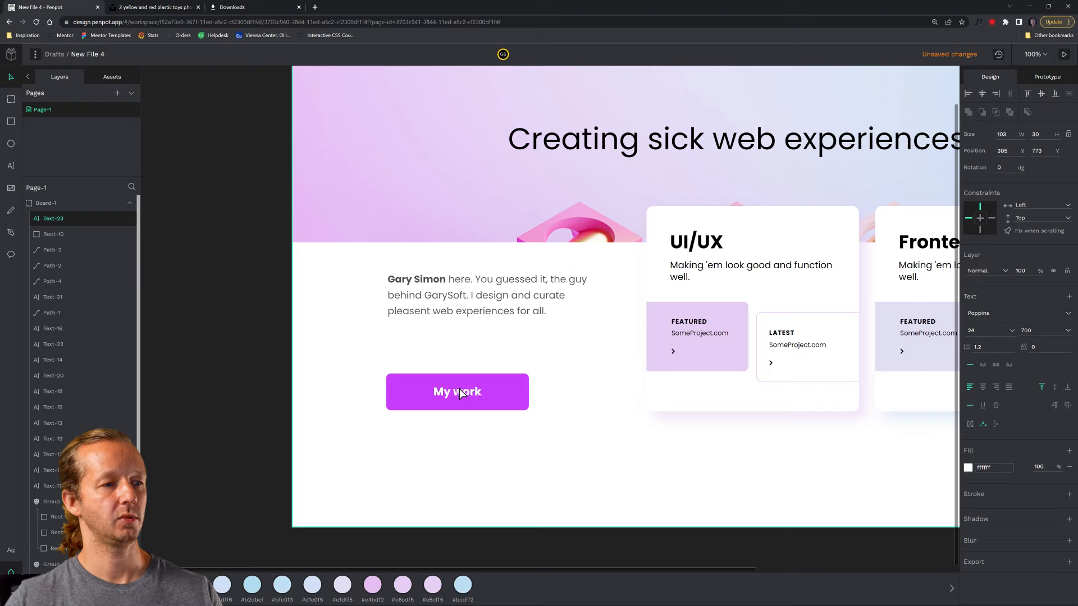
Step: Set the vertical and horizontal constraints of the "My work" label and its button rectangle to Center and try resizing them together
left_click(503, 394, "shift")
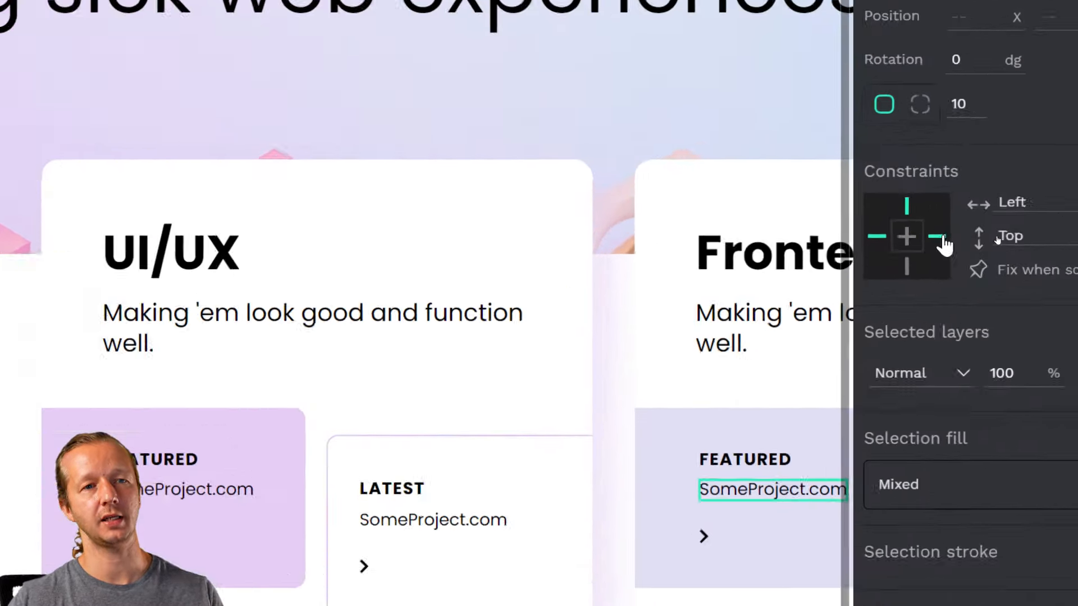
left_click(1016, 236)
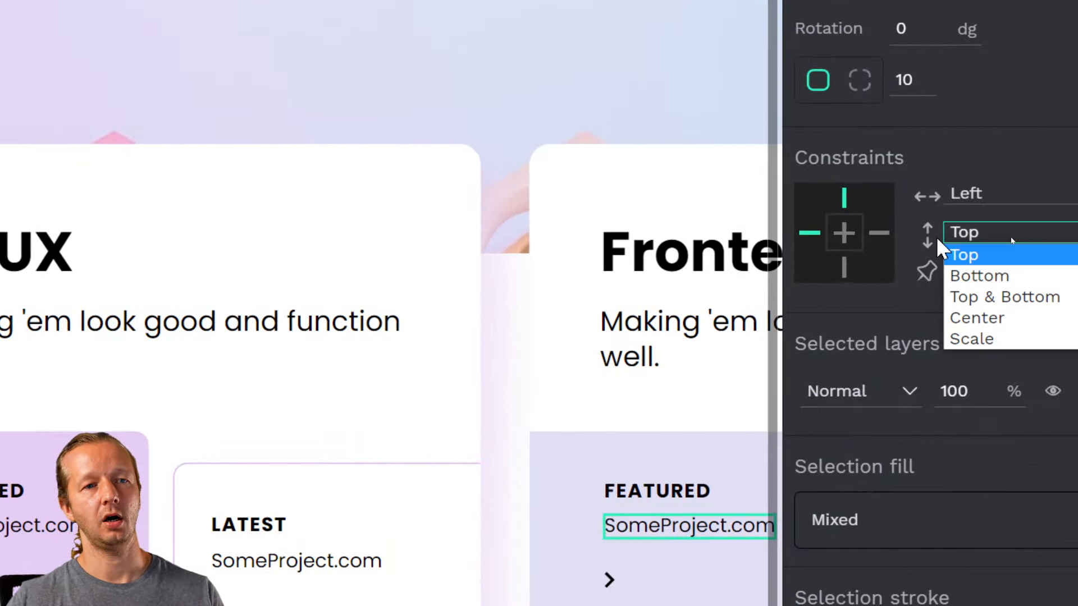
left_click(945, 318)
left_click(940, 194)
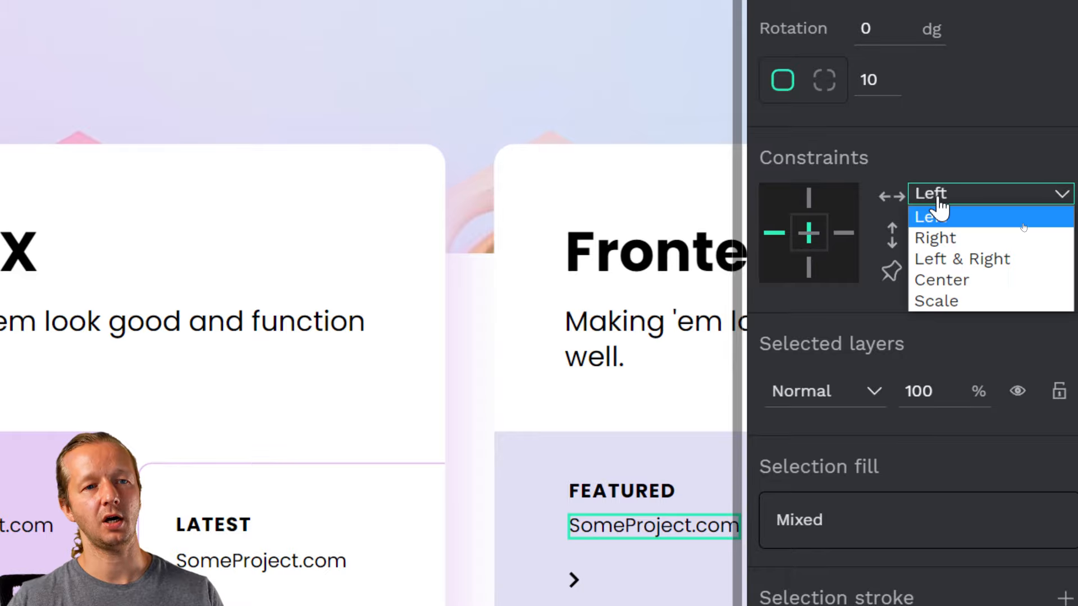
left_click(942, 279)
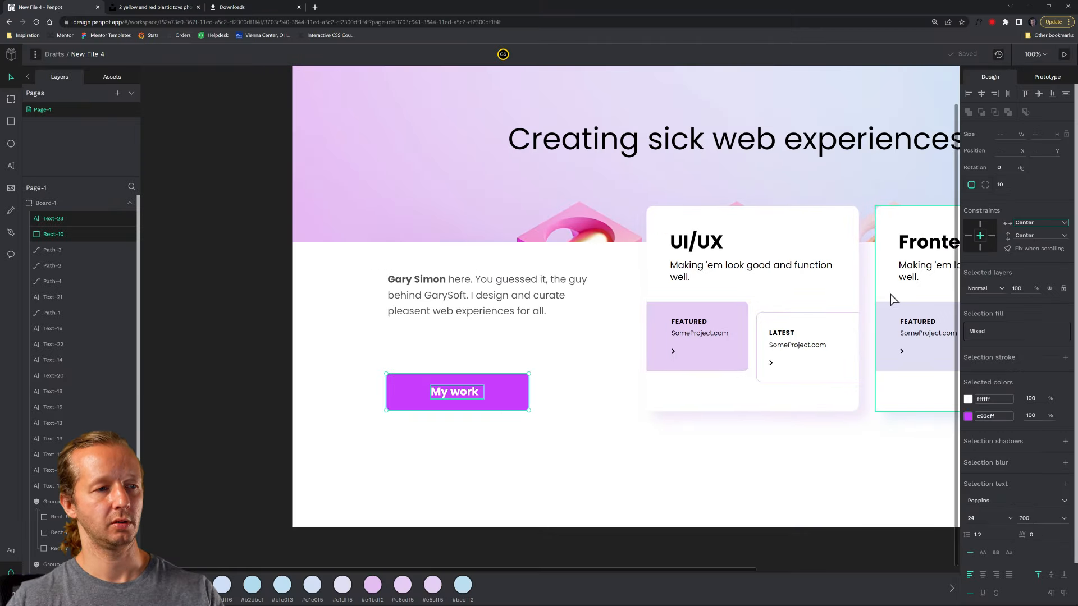
mouse_move(531, 413)
left_mouse_down()
mouse_move(609, 460)
mouse_move(464, 408)
mouse_move(522, 445)
mouse_move(514, 408)
left_mouse_up()
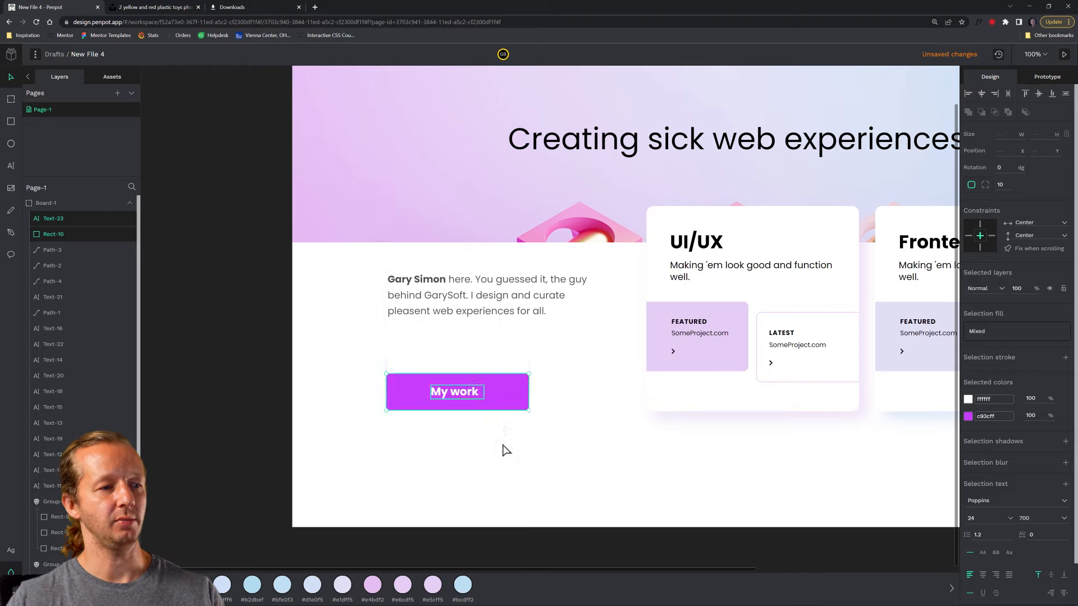
Step: Stretch the "My work" text box to the button's full 308 width and center-align its text
left_click(503, 450)
left_click(450, 394)
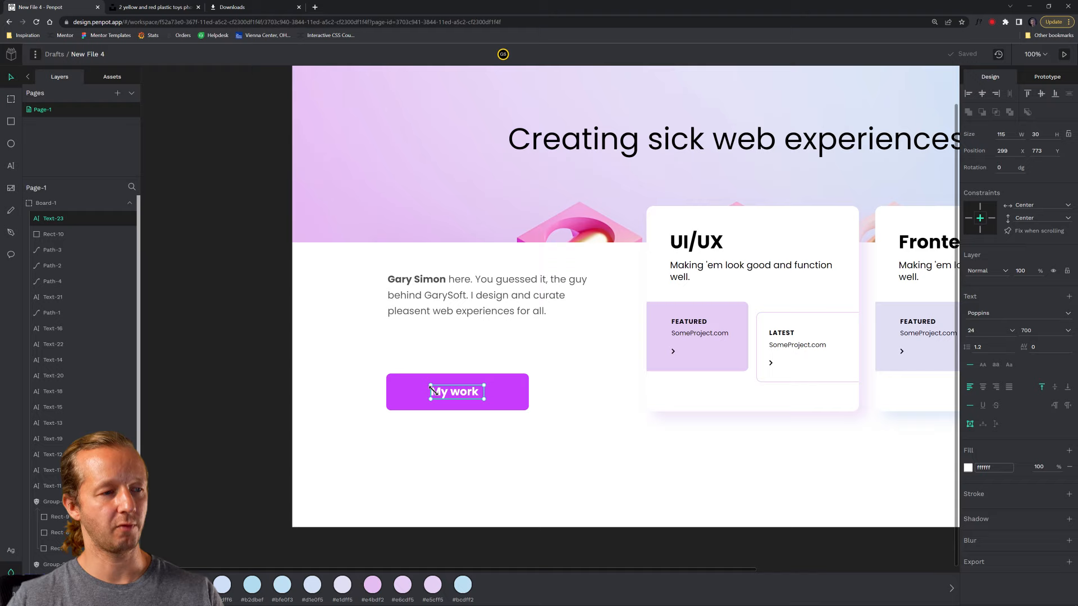
left_click_drag(432, 392, 386, 392)
left_click_drag(486, 396, 530, 392)
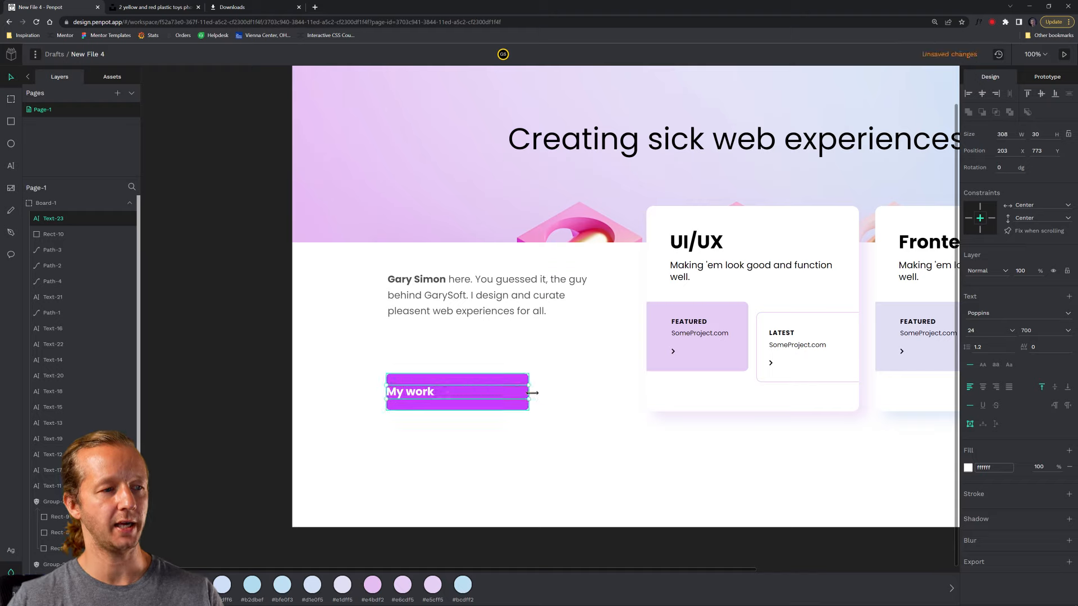
left_click(985, 388)
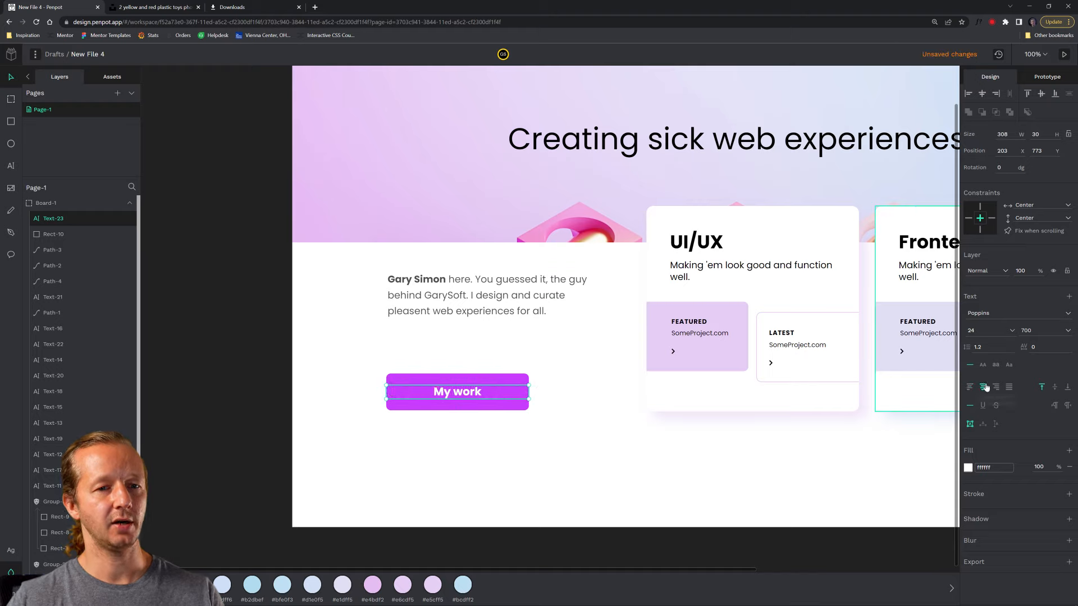
left_click(982, 425)
left_click_drag(435, 395, 532, 393)
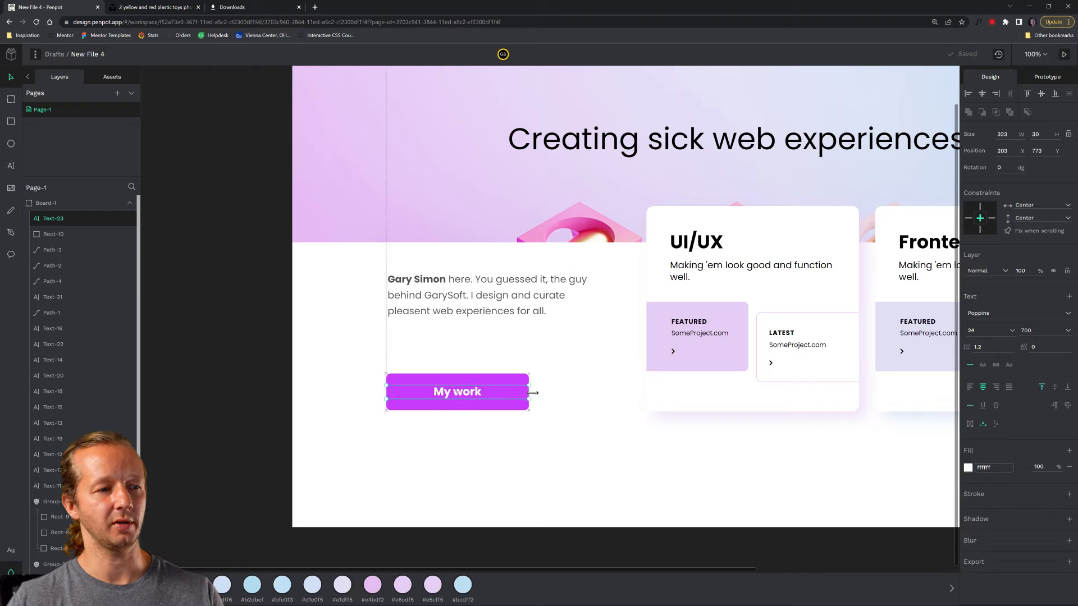
Step: Try enlarging the "My work" label and its button rectangle together, and undo each resize
left_click(501, 387, "shift")
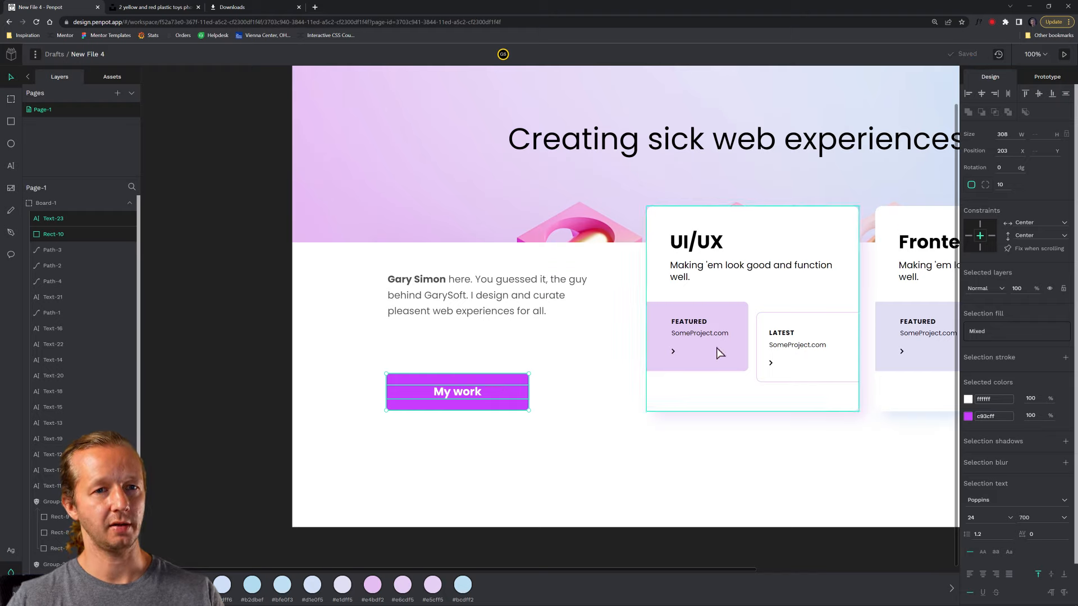
left_click_drag(529, 410, 583, 483)
key("ctrl+z")
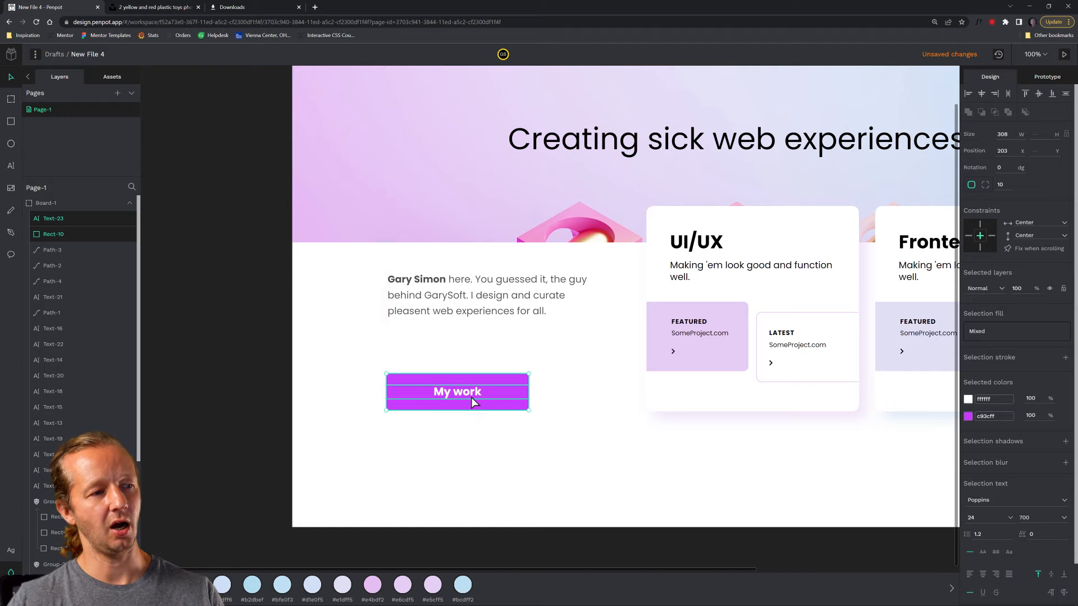
left_click(471, 397)
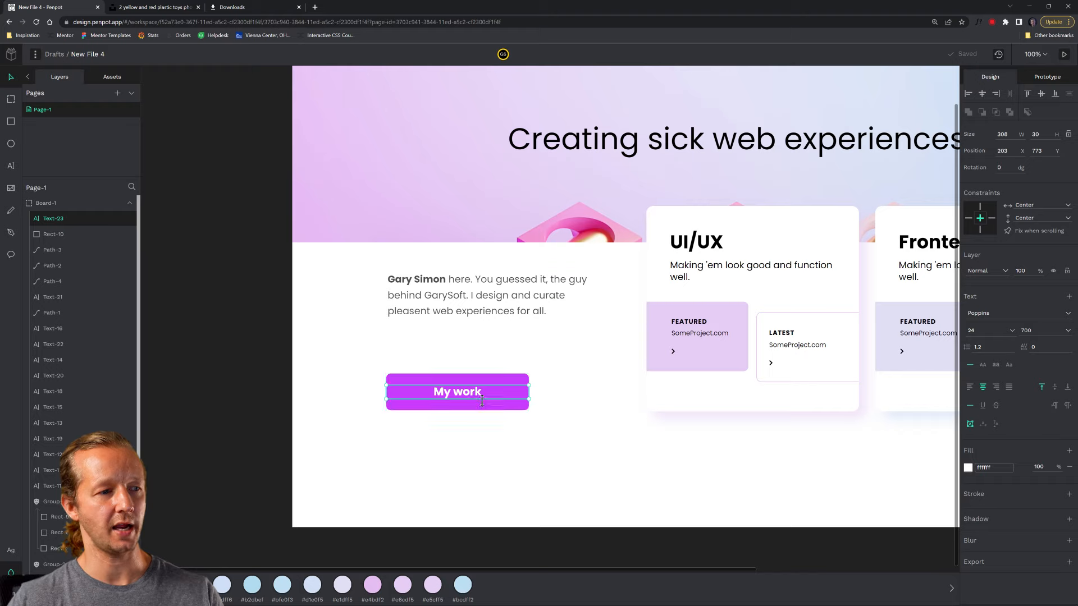
left_click(495, 414)
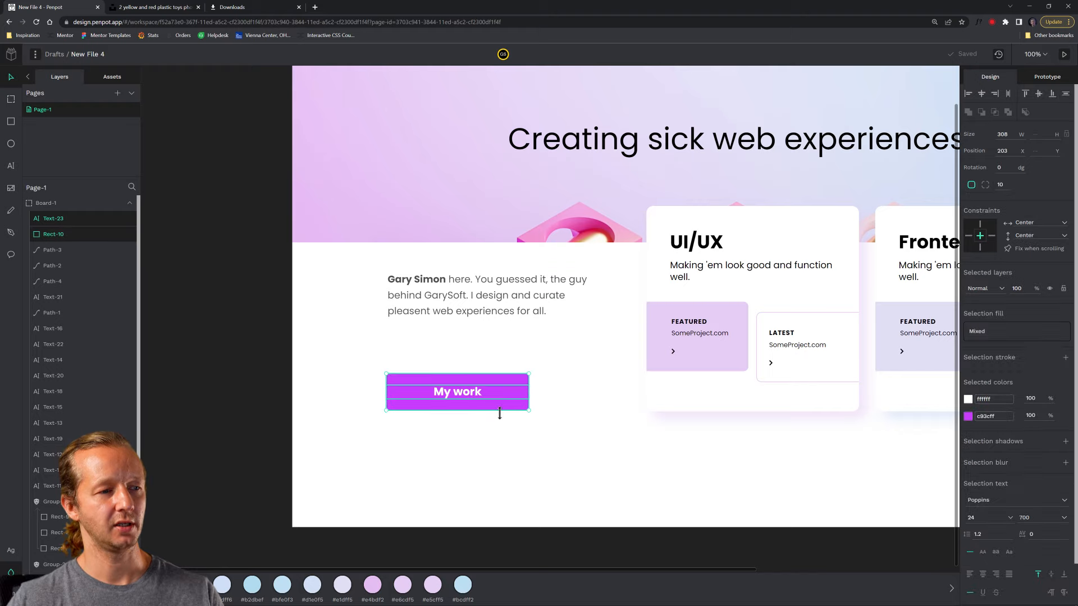
left_click(500, 433)
left_click(488, 409)
left_click(481, 393, "shift")
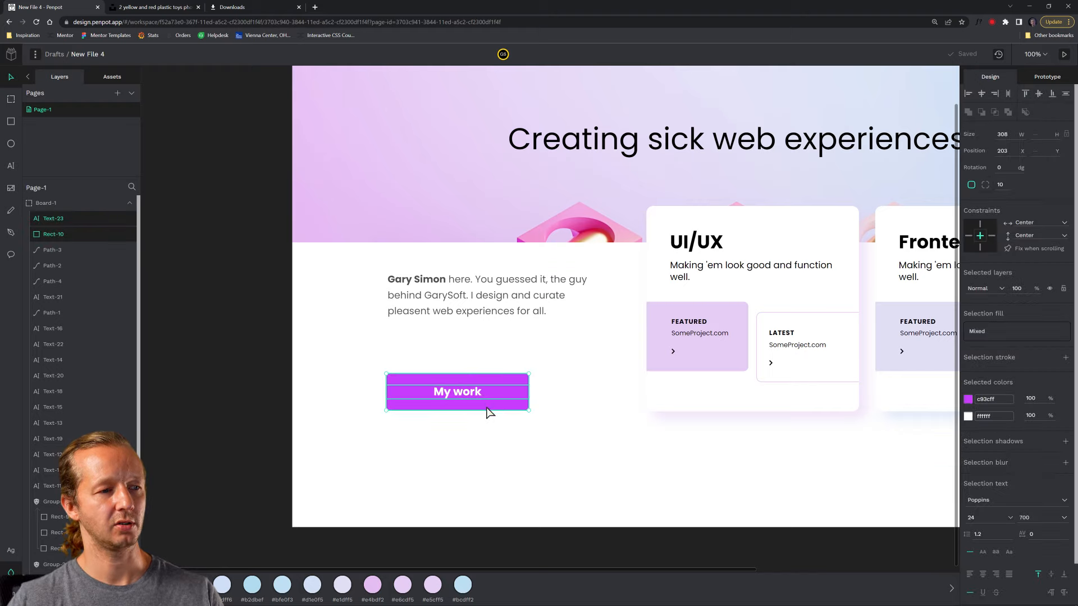
left_click_drag(490, 411, 492, 530)
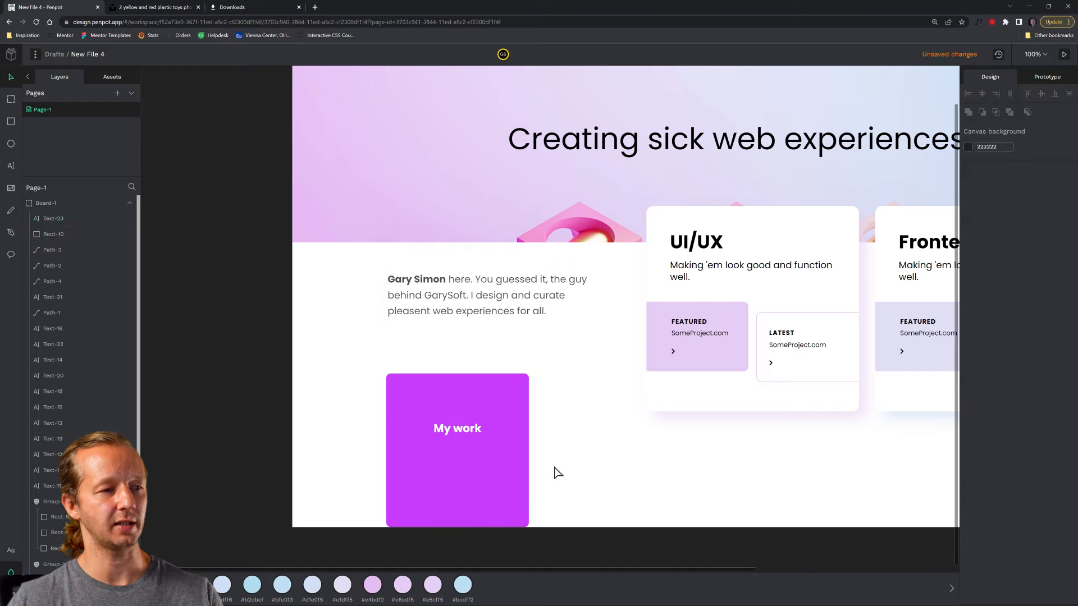
key("ctrl+z")
Step: Set the "My work" label to auto height, test enlarging it together with the button rectangle, and undo the resize
left_click(469, 393)
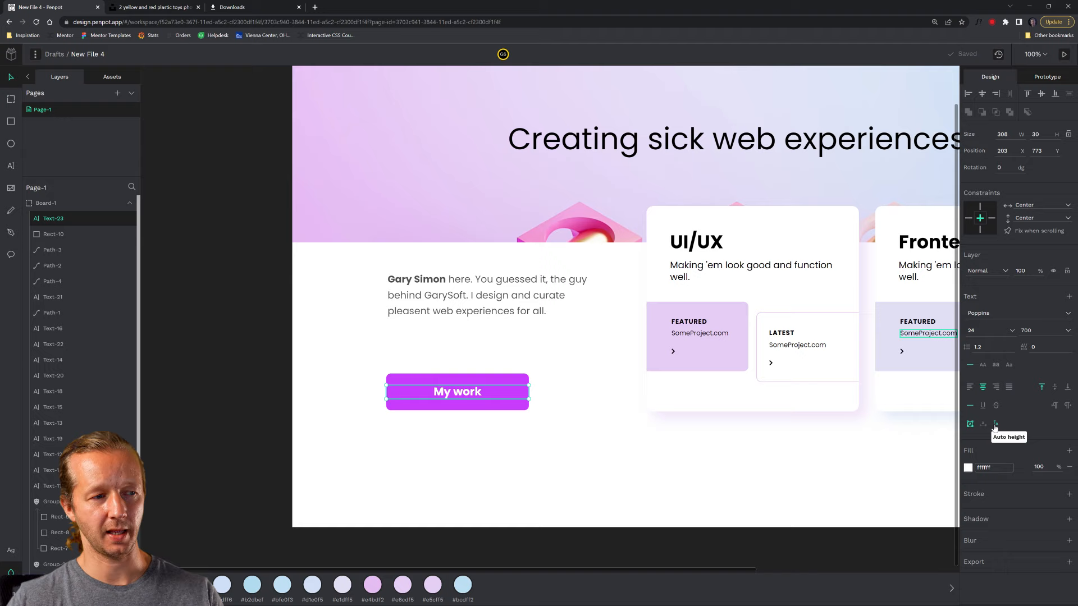
left_click(517, 409, "shift")
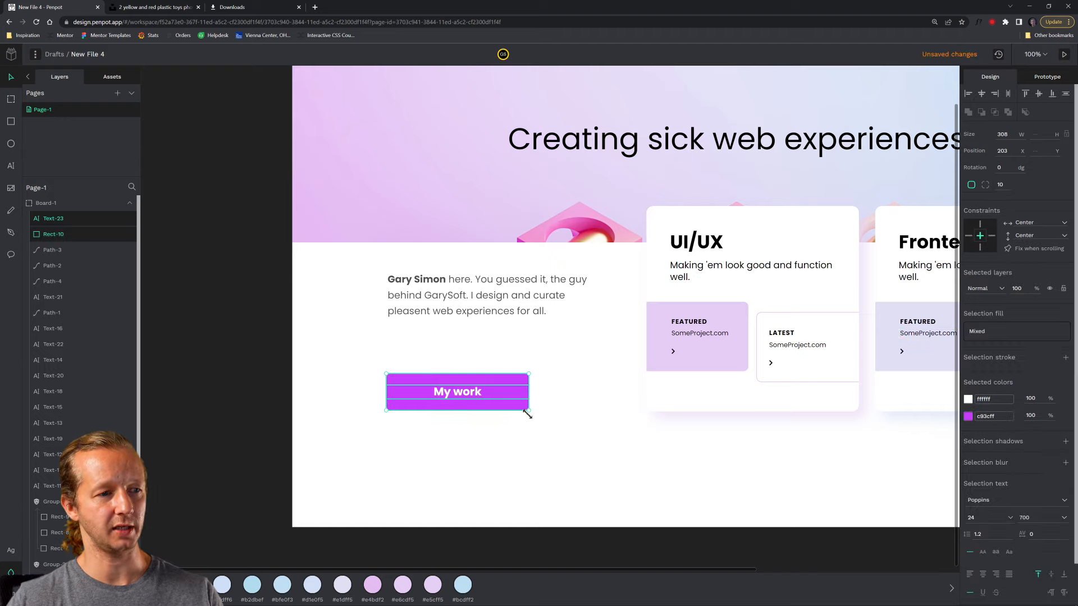
left_click_drag(529, 411, 612, 483)
key("ctrl+z")
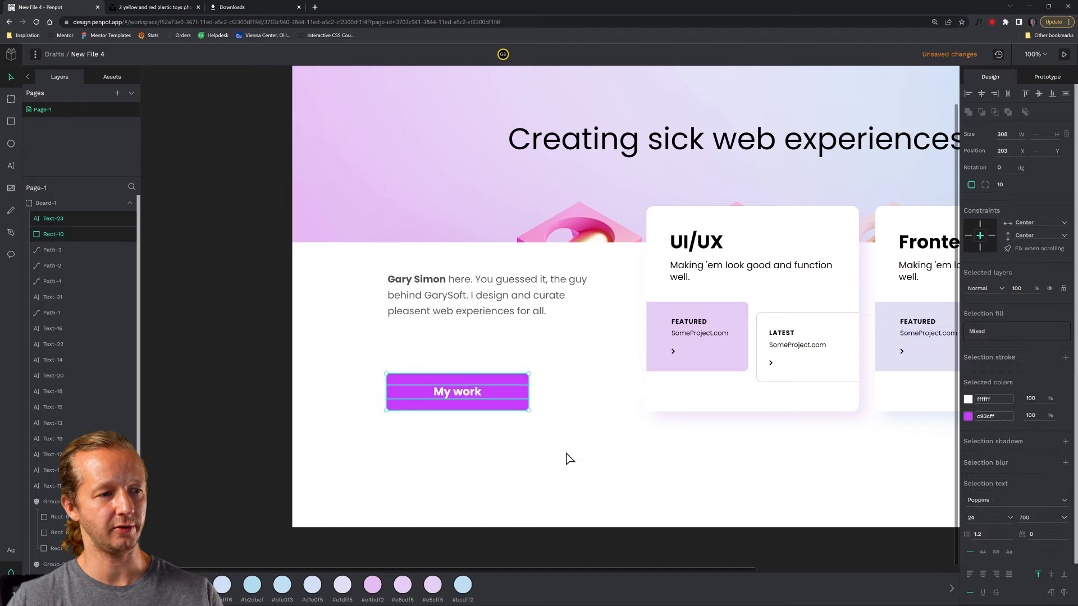
Step: Create a component from the "My work" label and its button rectangle
left_click(530, 427)
left_click(456, 392)
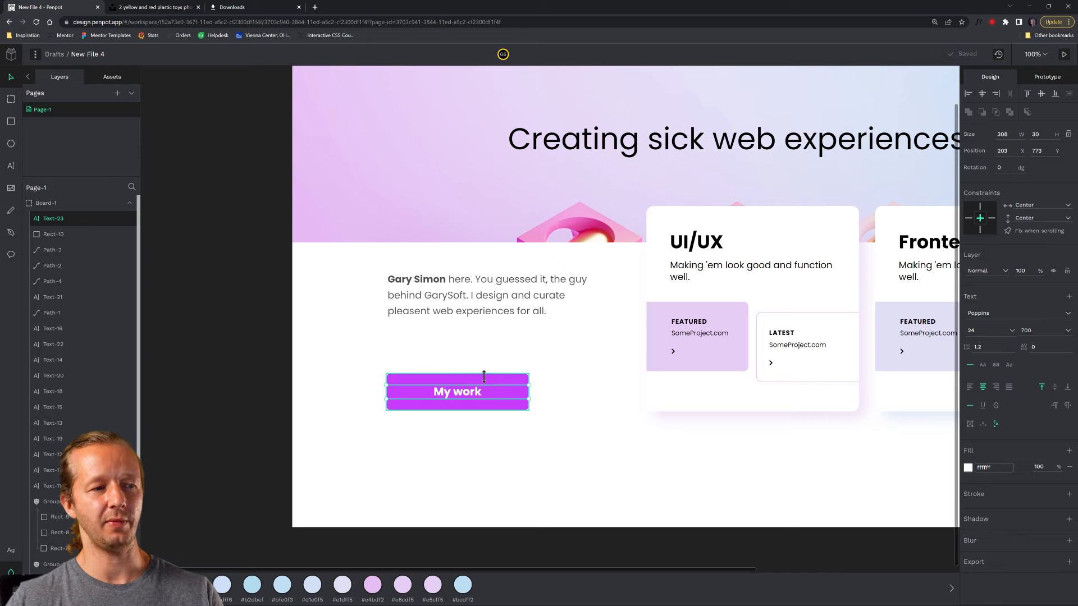
left_click(488, 376, "shift")
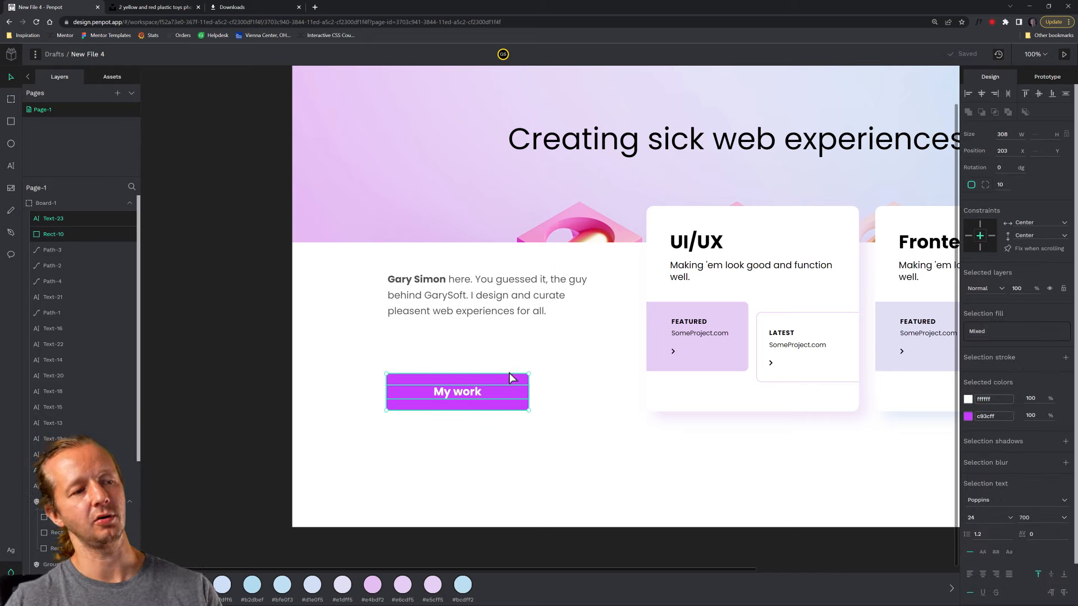
right_click(512, 384)
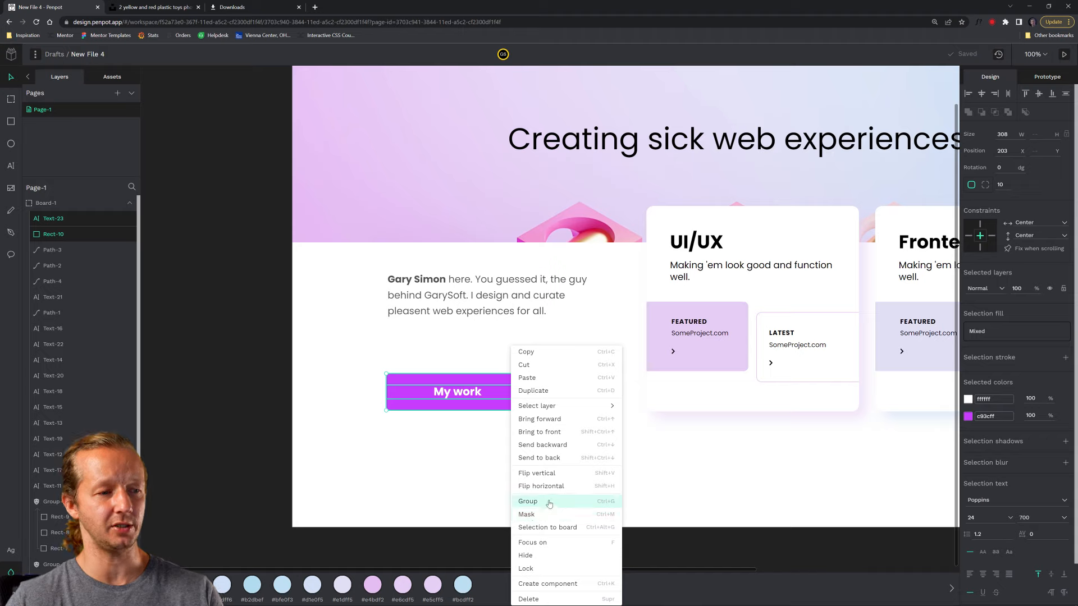
left_click(554, 584)
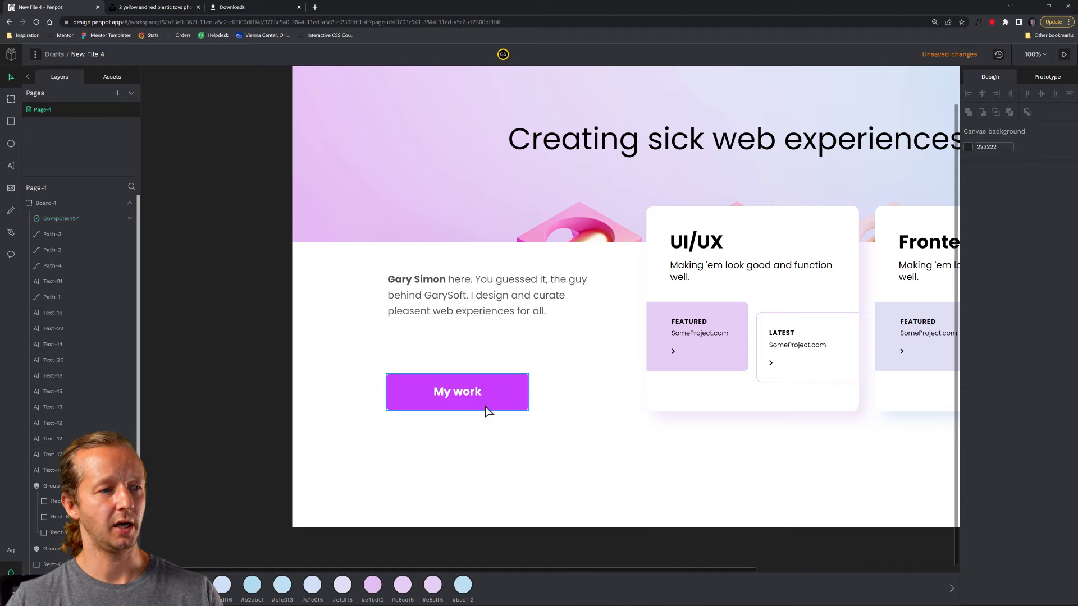
Step: Move the "My work" component to about x 212, y 751 below the intro paragraph, and ungroup it
mouse_move(525, 408)
left_mouse_down()
mouse_move(472, 388)
mouse_move(452, 397)
mouse_move(552, 406)
mouse_move(528, 412)
left_mouse_up()
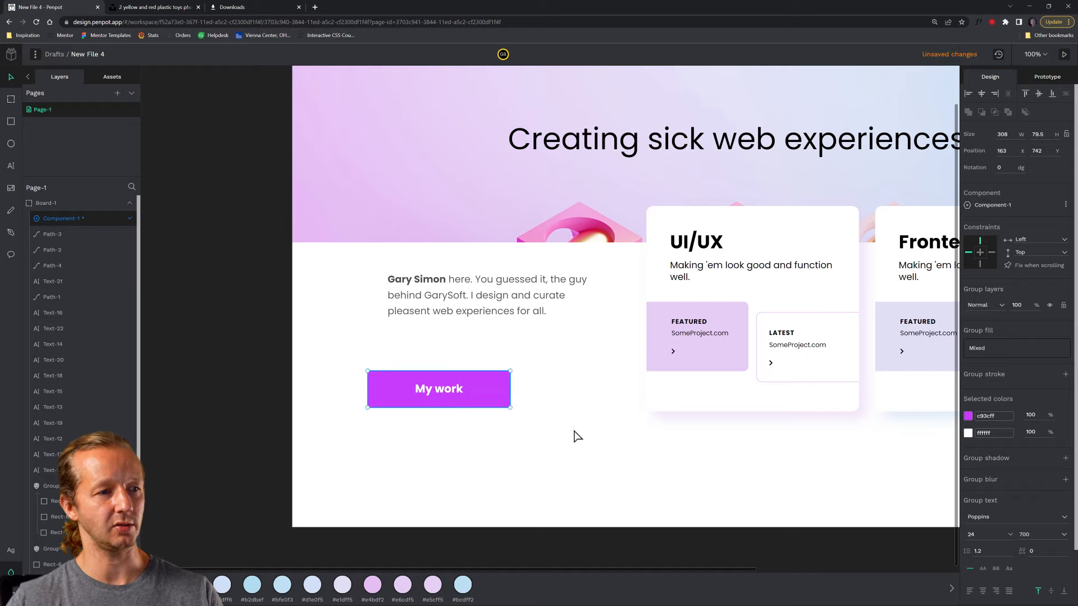
right_click(488, 406)
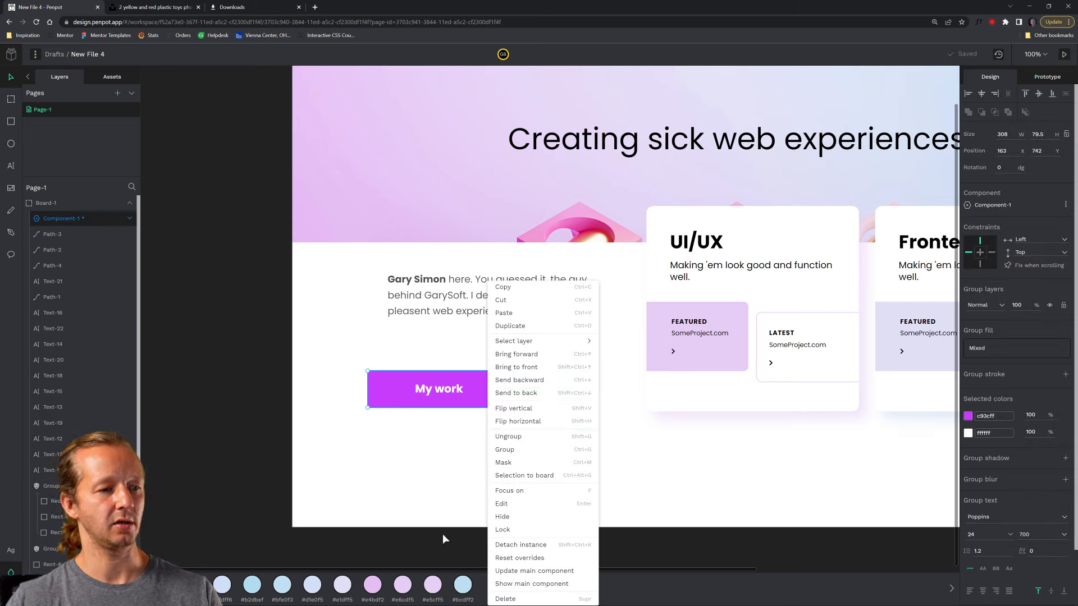
left_click(432, 392)
left_click_drag(400, 390, 420, 387)
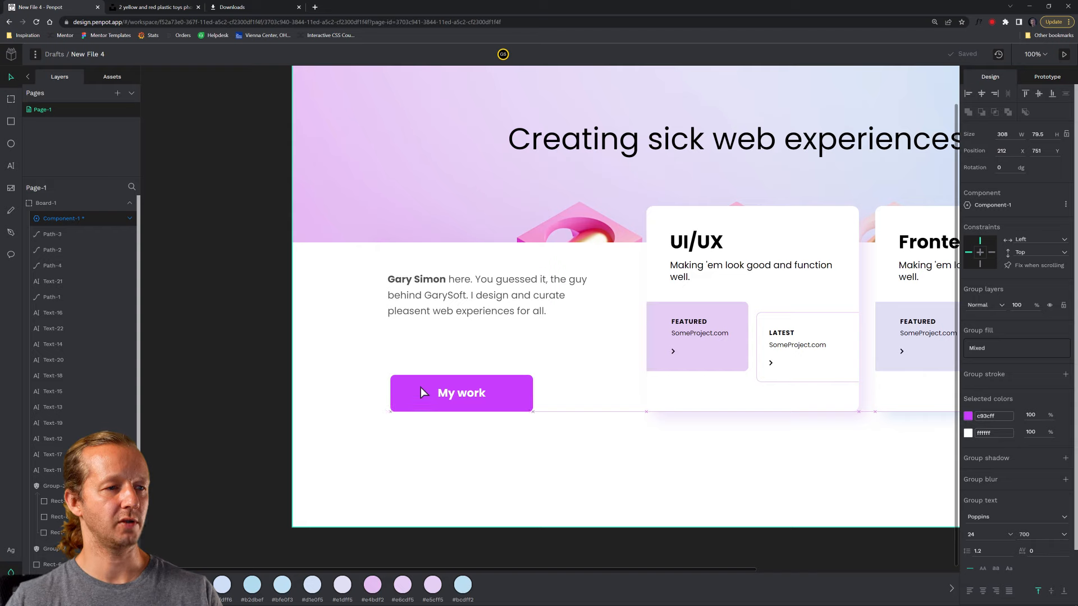
right_click(512, 404)
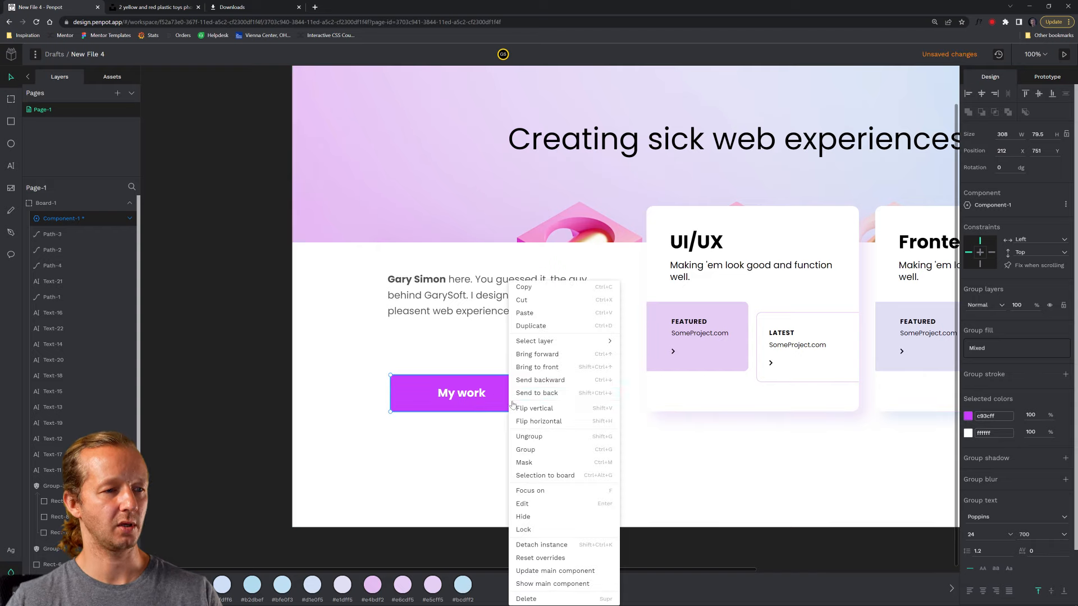
left_click(529, 437)
Step: Narrow the "My work" label and rectangle together to 254 wide, and place a duplicate of both just right of the original at x 476
left_click(483, 398)
left_click(518, 413, "shift")
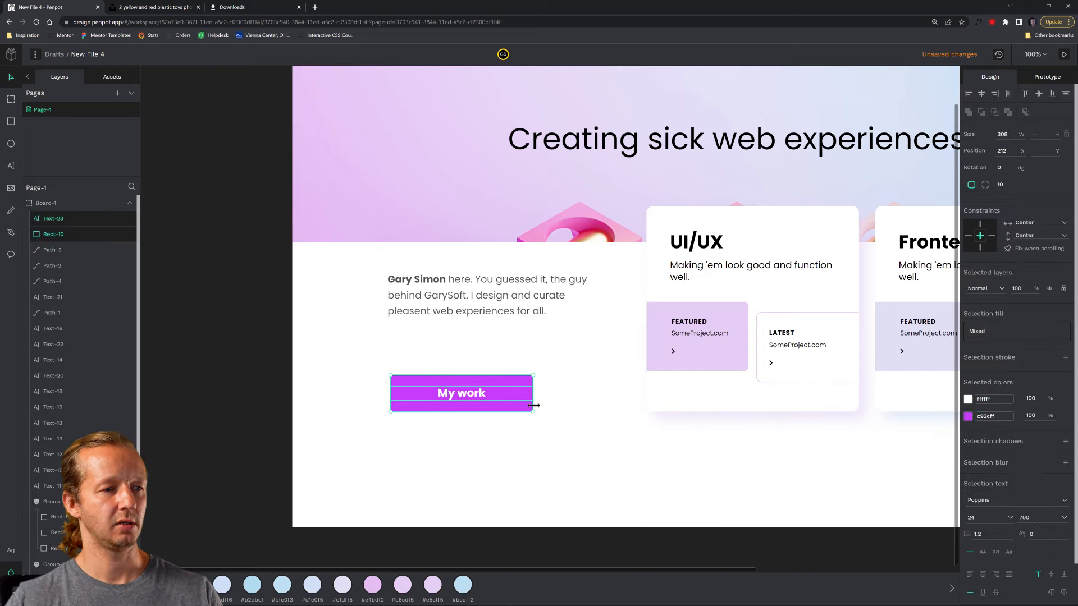
left_click_drag(532, 402, 565, 396)
key("ctrl+d")
left_click(601, 470)
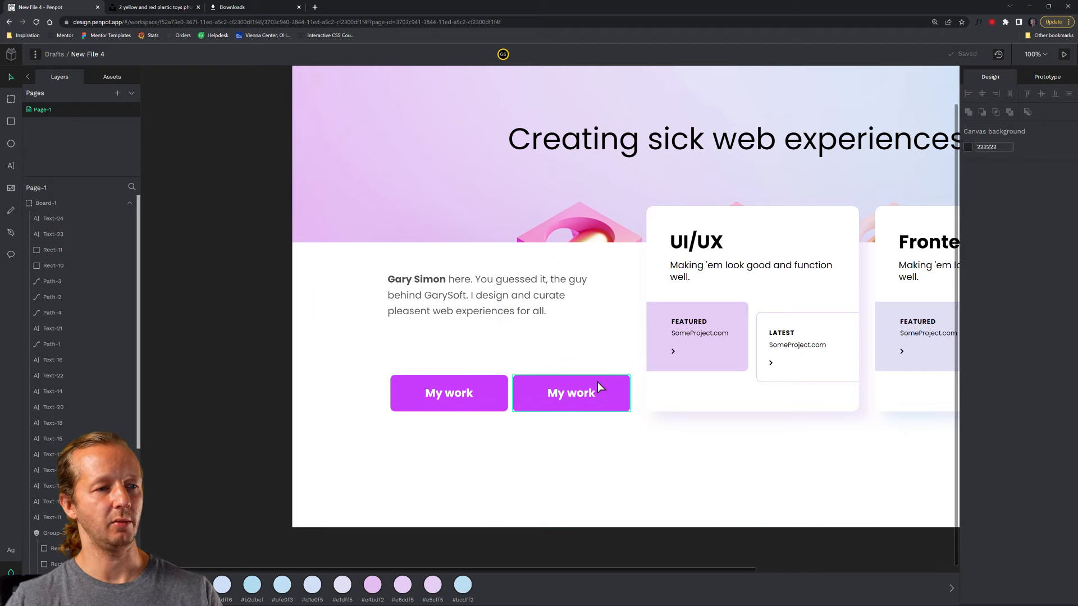
Step: Remove the purple fill from the duplicate button's rectangle and add a 1 px solid stroke
left_click(597, 382)
left_click(968, 331)
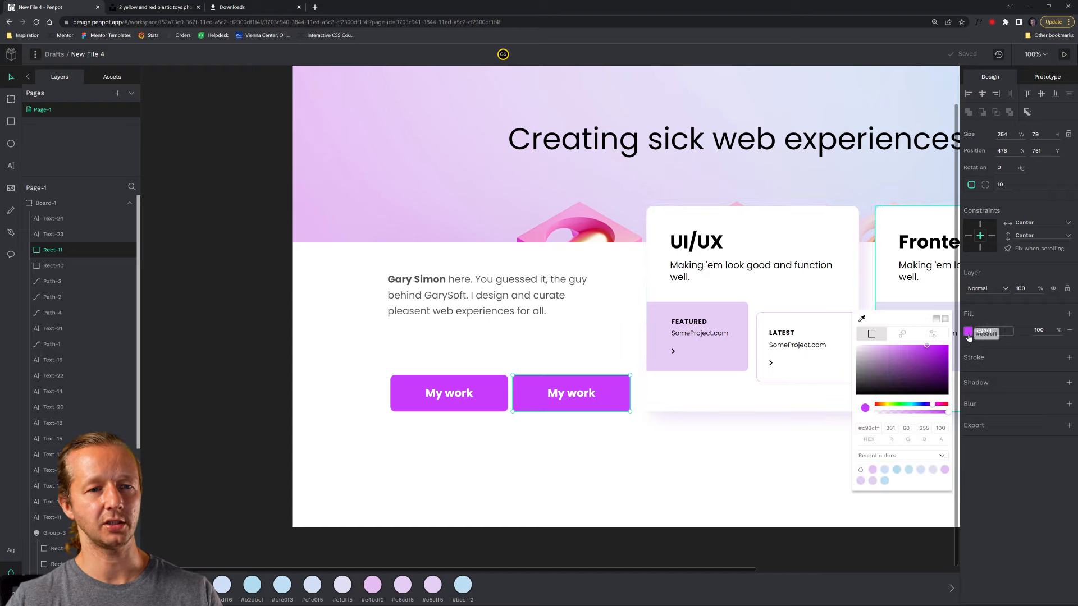
left_click(1069, 331)
left_click(1069, 340)
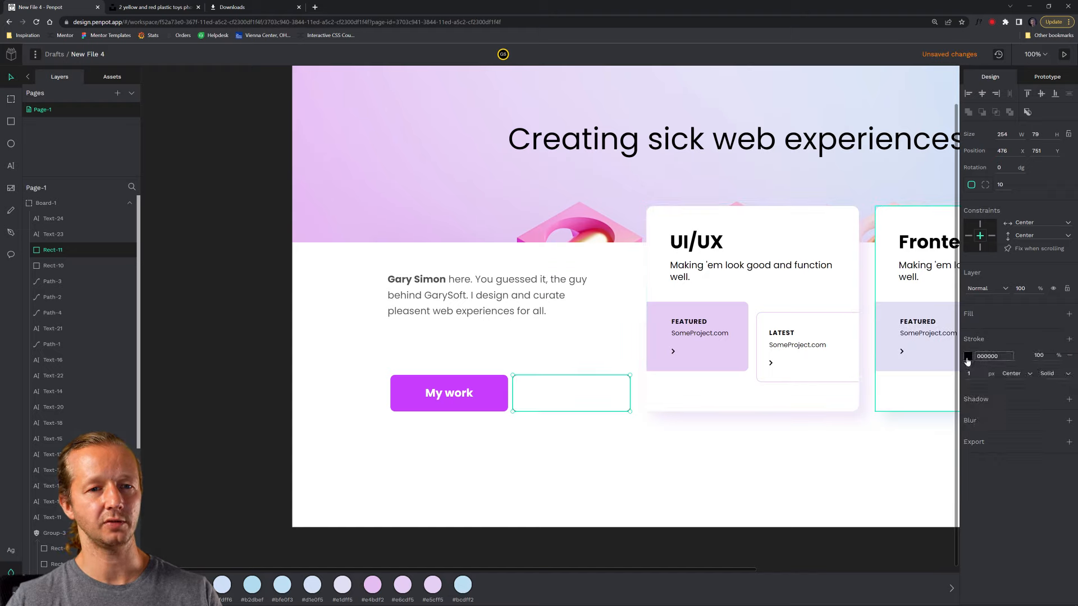
Step: Recolor the duplicate button's stroke with a pale tint sampled from the canvas using the eyedropper
left_click(701, 461)
left_click(613, 407)
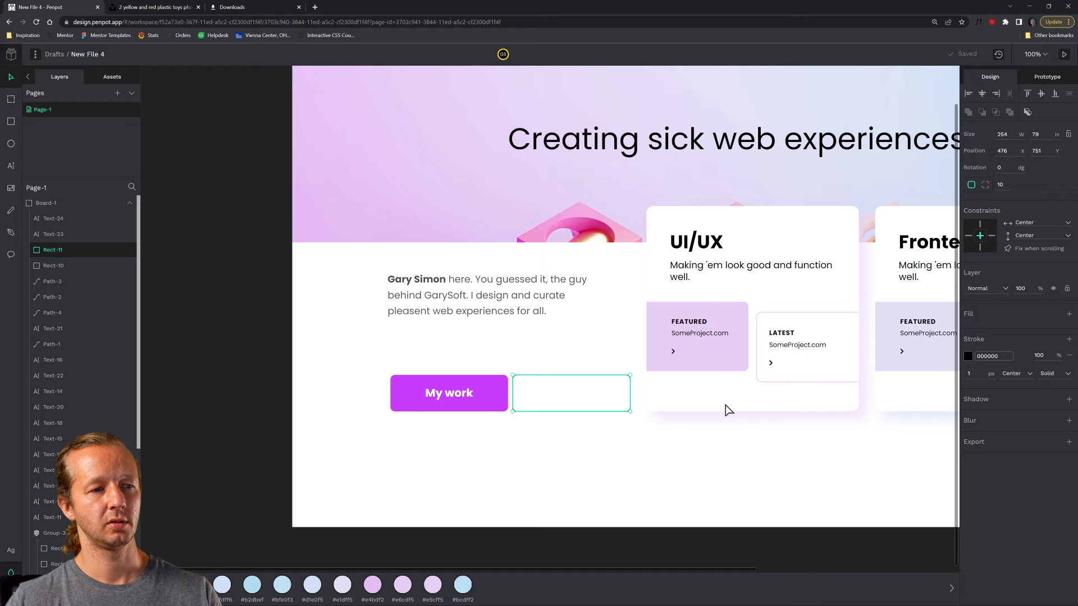
left_click(968, 356)
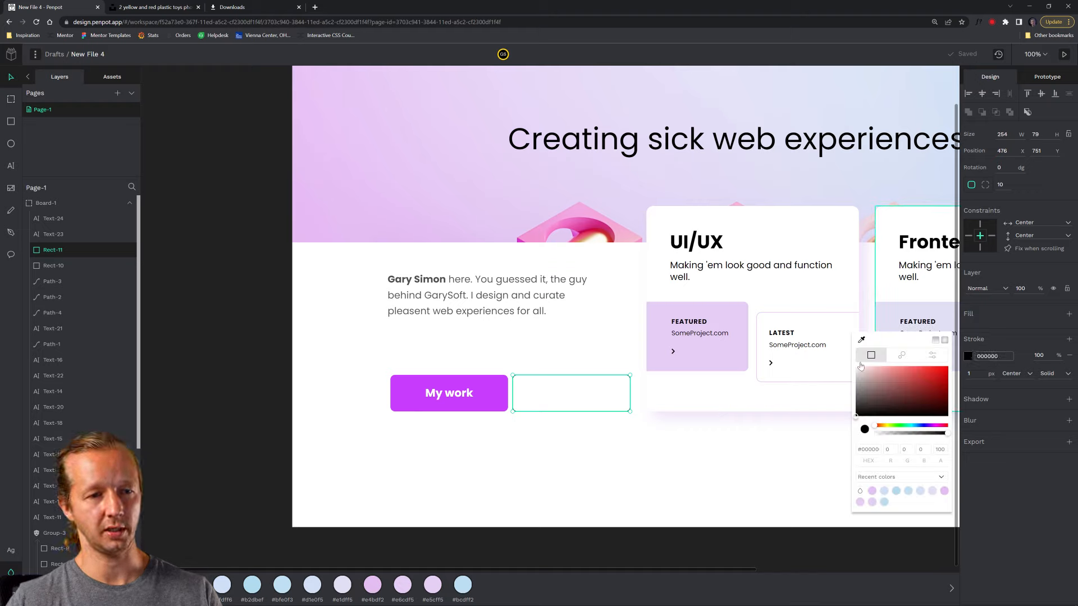
left_click(861, 340)
left_click(562, 432)
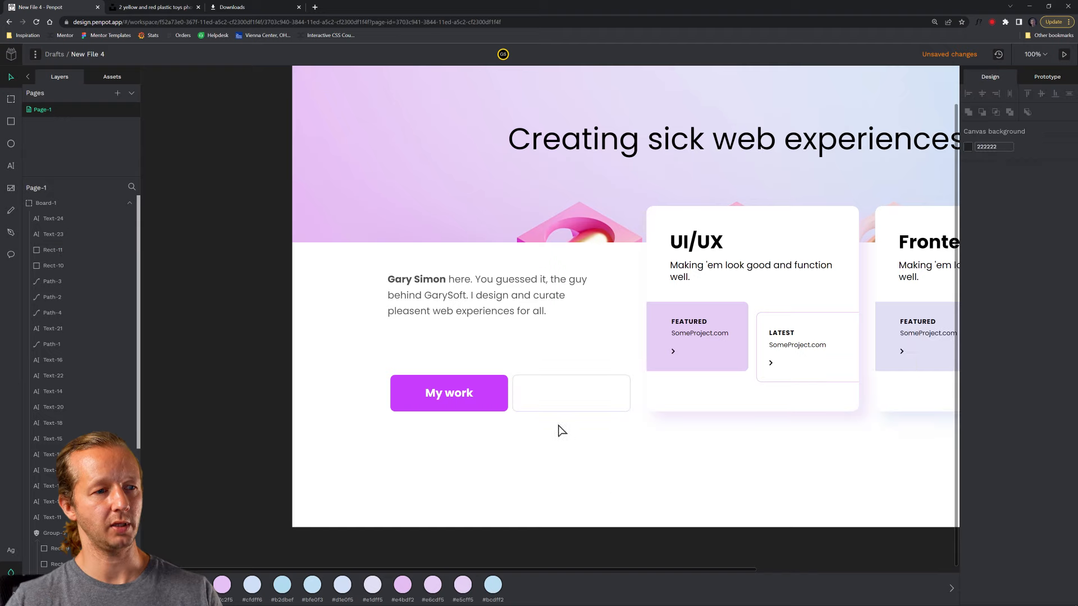
Step: Set the duplicate button's label to black #000000 and its font weight to regular
left_click(559, 393)
left_click(968, 468)
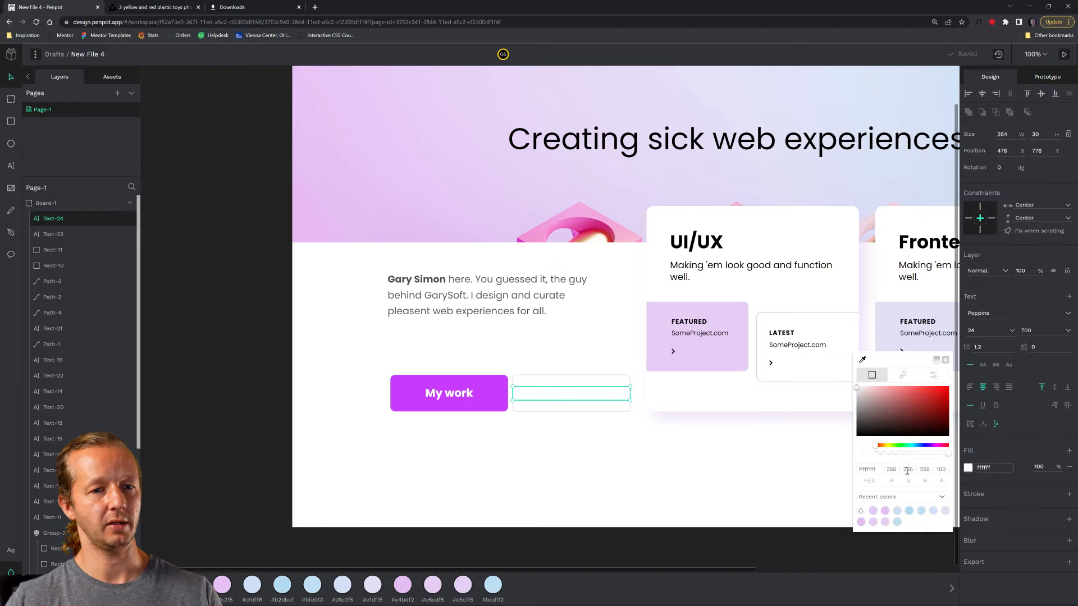
left_click_drag(880, 415, 859, 435)
left_click(580, 423)
left_click(578, 397)
double_click(588, 393)
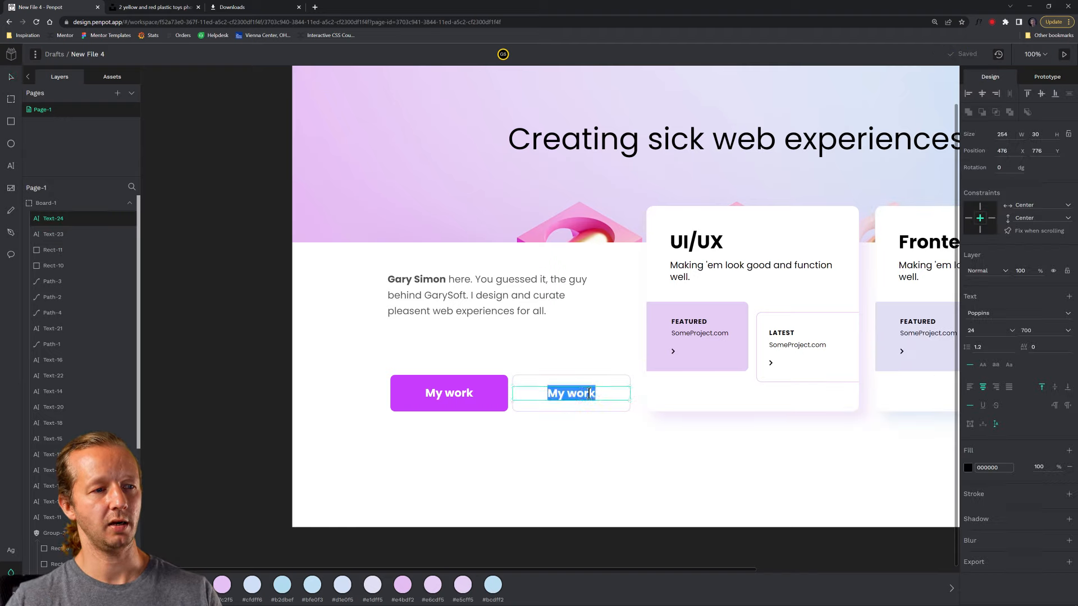
left_click(1045, 331)
left_click(1043, 378)
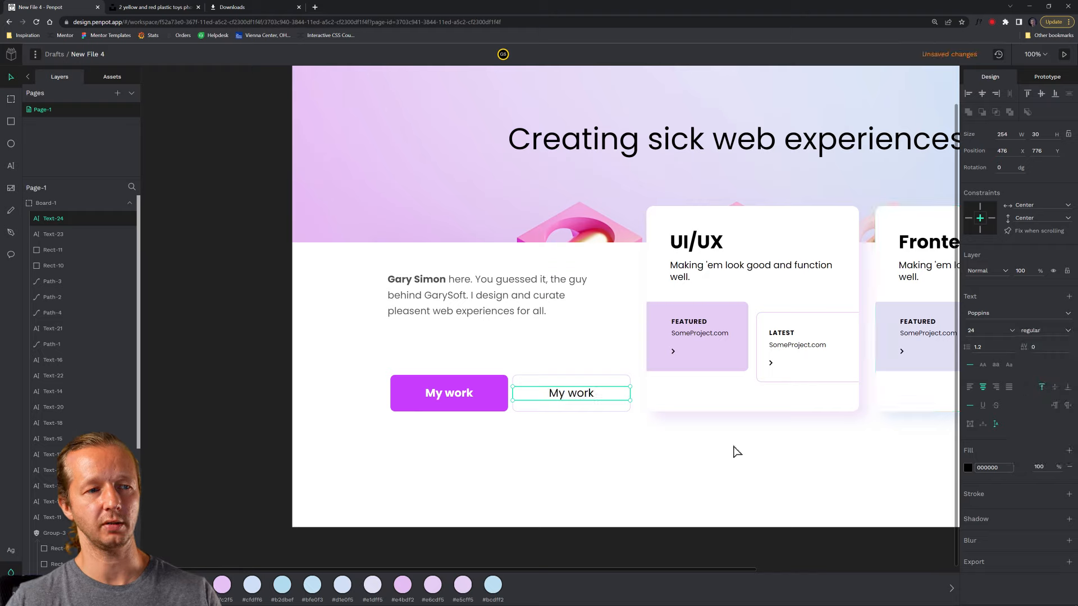
Step: Replace the duplicate button's label text with "Hire me"
left_click(733, 449)
left_click(580, 397)
double_click(578, 394)
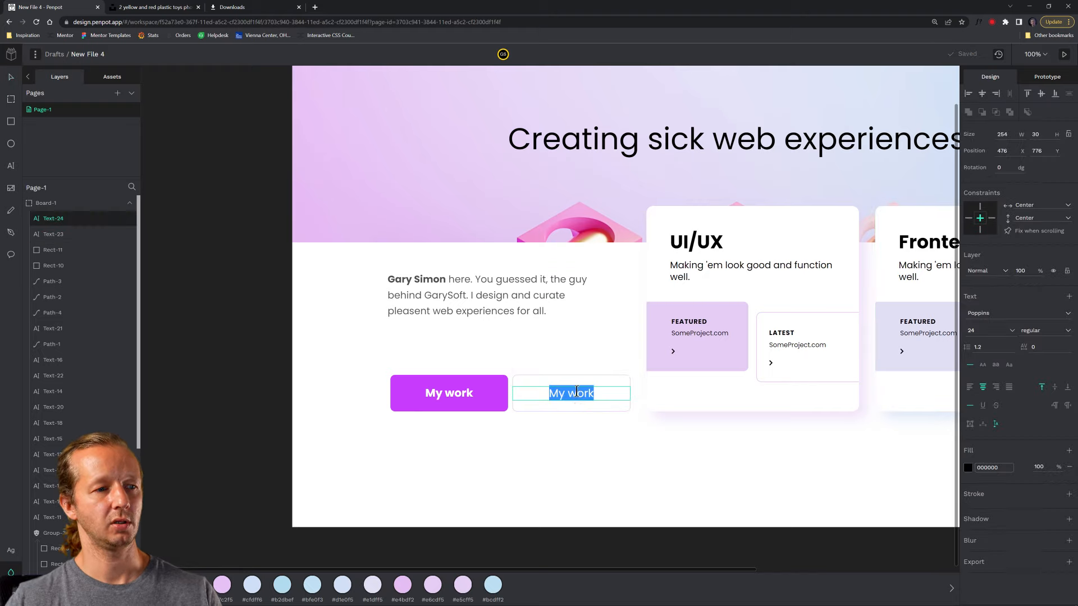
left_click(577, 391)
key("ctrl+a")
type("Hire me")
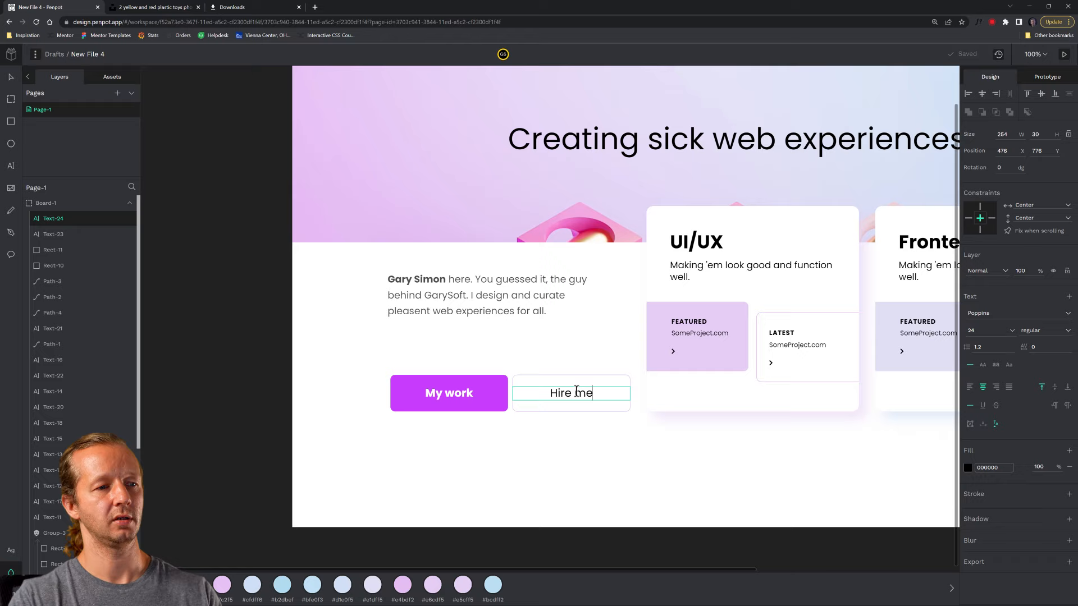
key("Escape")
left_click(556, 351)
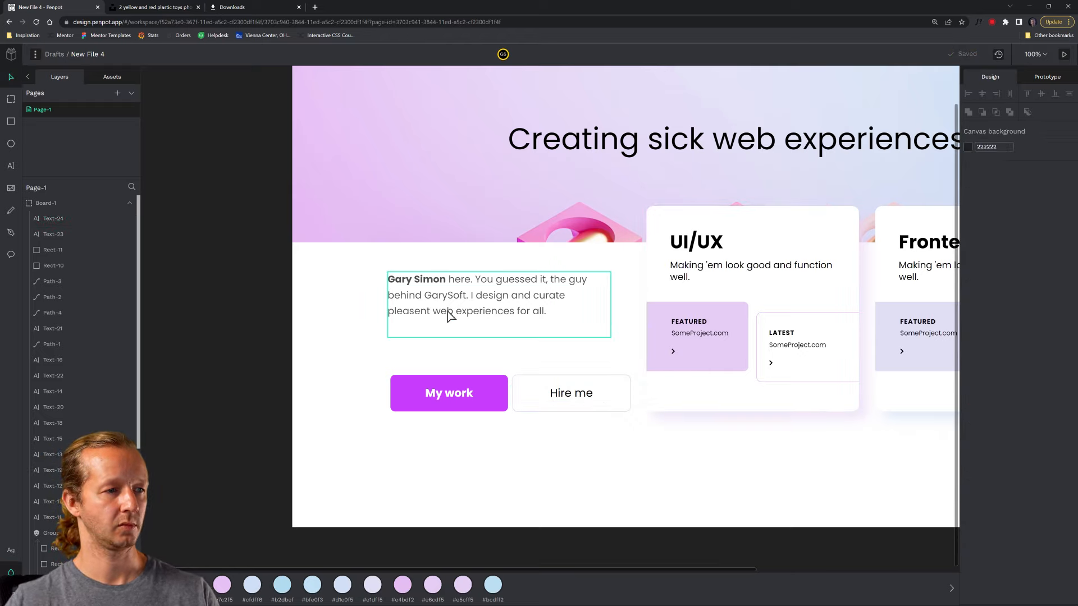
scroll(505, 332, "down", 5)
scroll(507, 331, "up", 4)
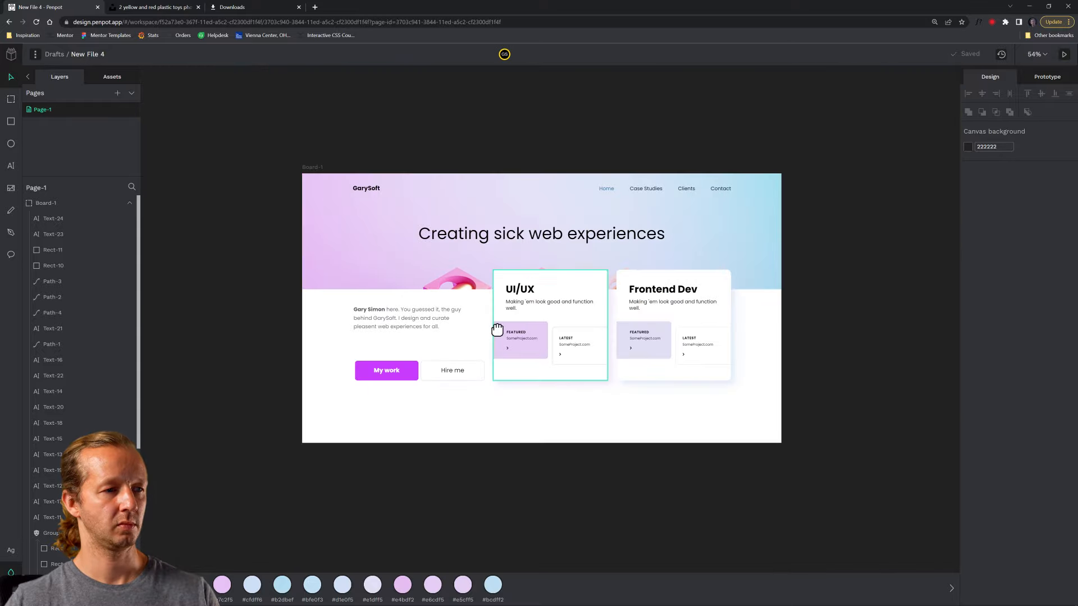
left_click_drag(498, 330, 479, 356)
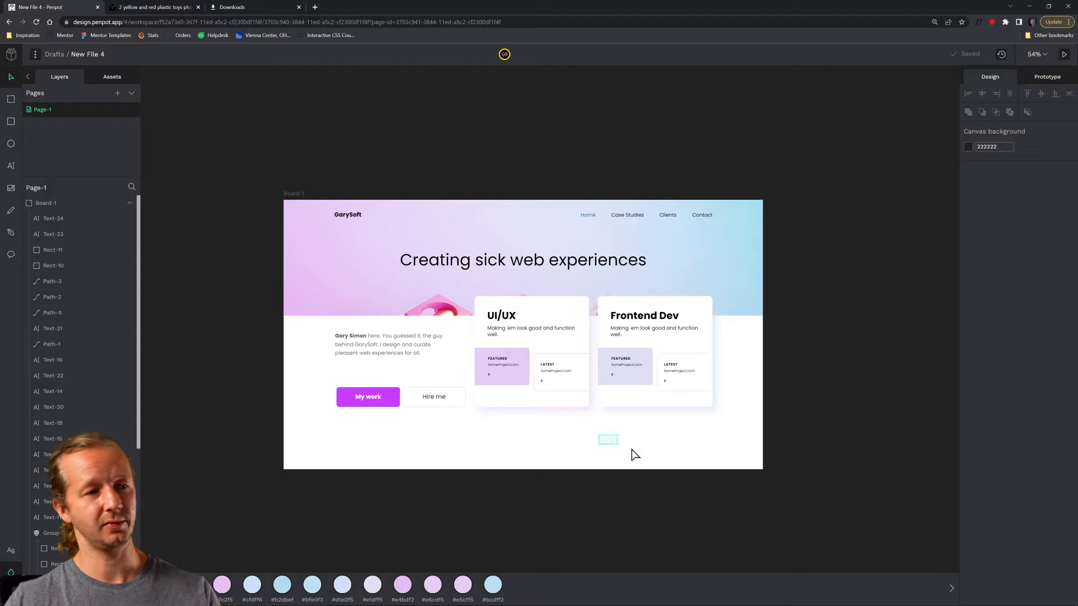
left_click(294, 194)
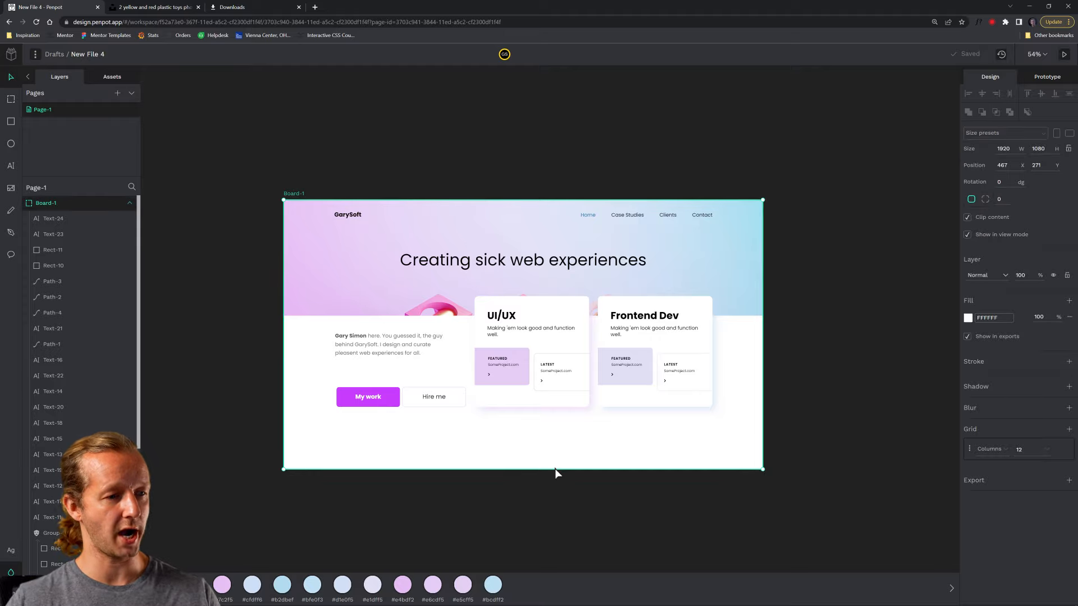
left_click_drag(556, 469, 544, 542)
key("ctrl+z")
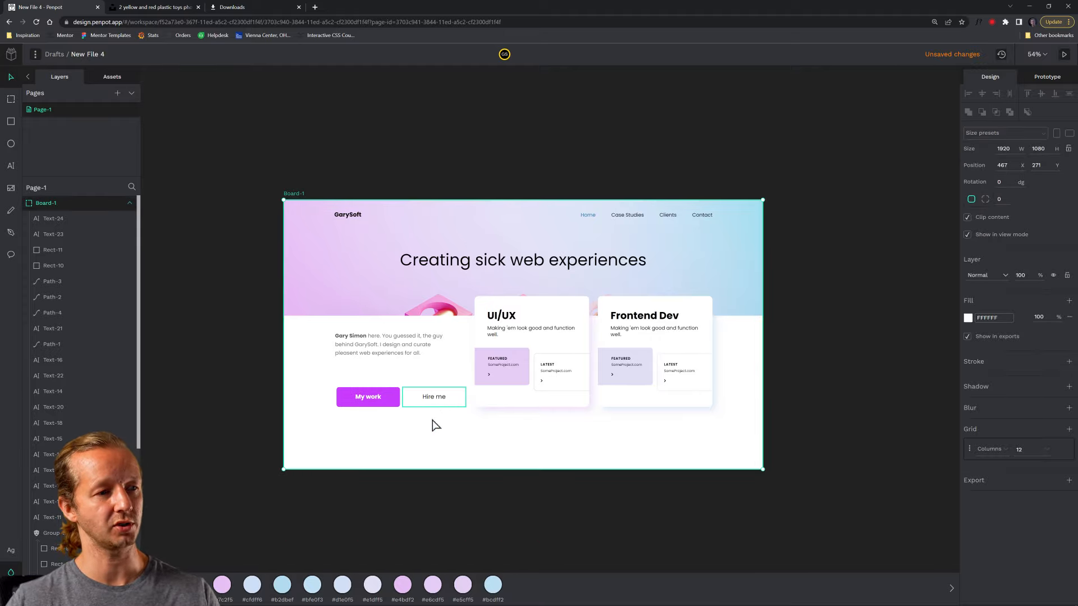
left_click_drag(450, 417, 547, 428)
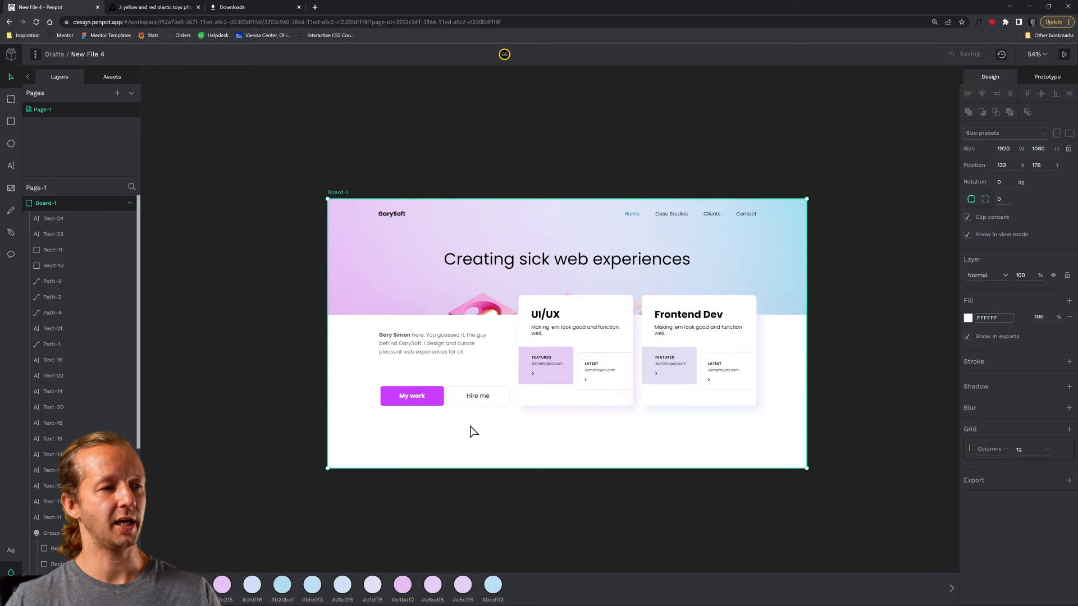
left_click_drag(432, 471, 450, 555)
key("ctrl+z")
left_click(414, 395)
left_click_drag(362, 382, 500, 416)
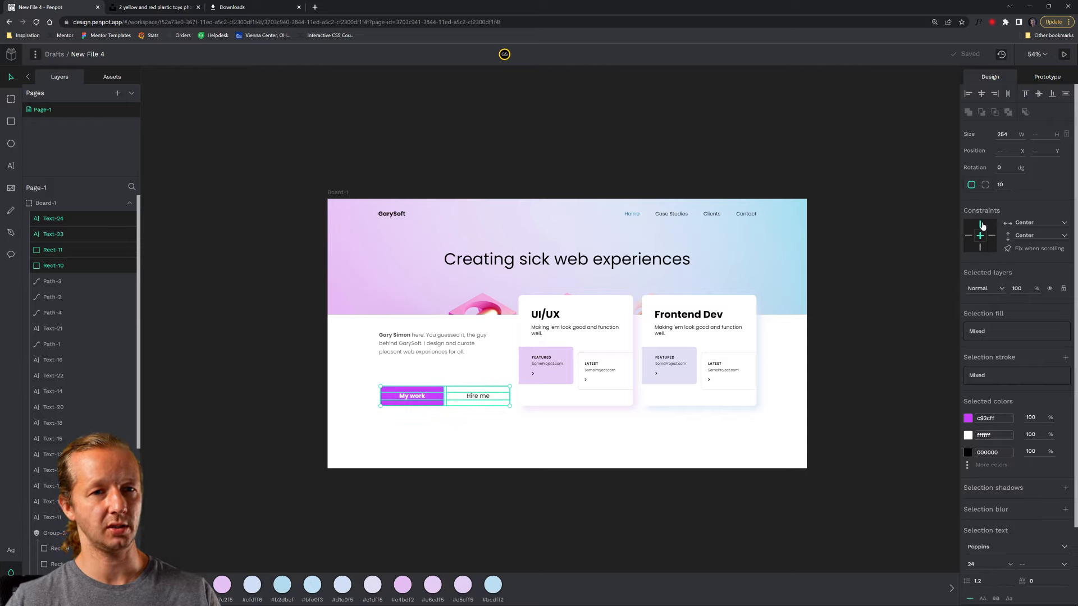
left_click(337, 192)
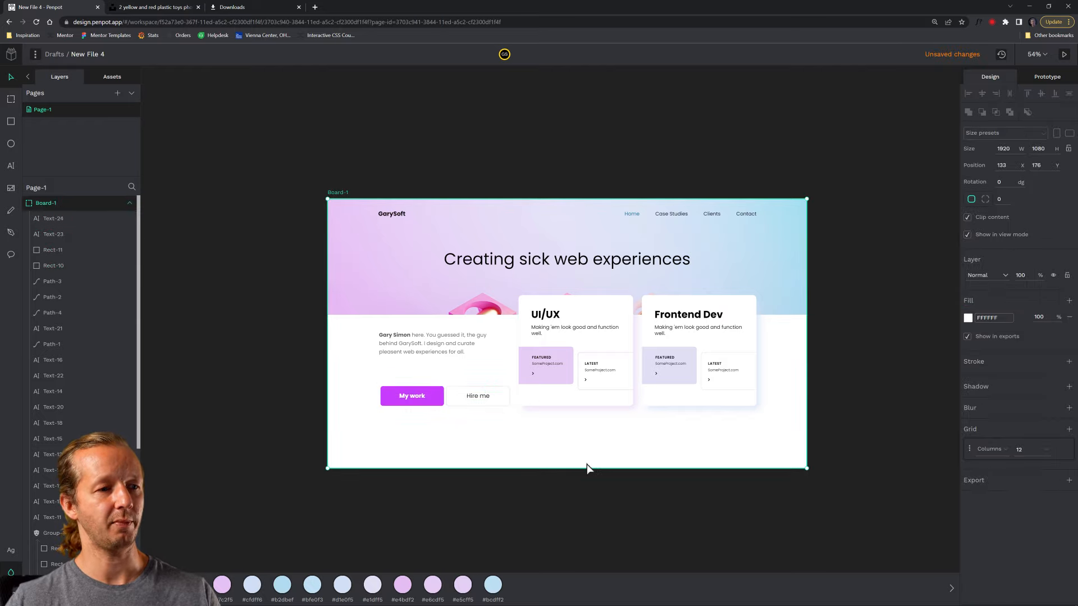
left_click_drag(585, 468, 586, 569)
key("ctrl+z")
left_click(680, 482)
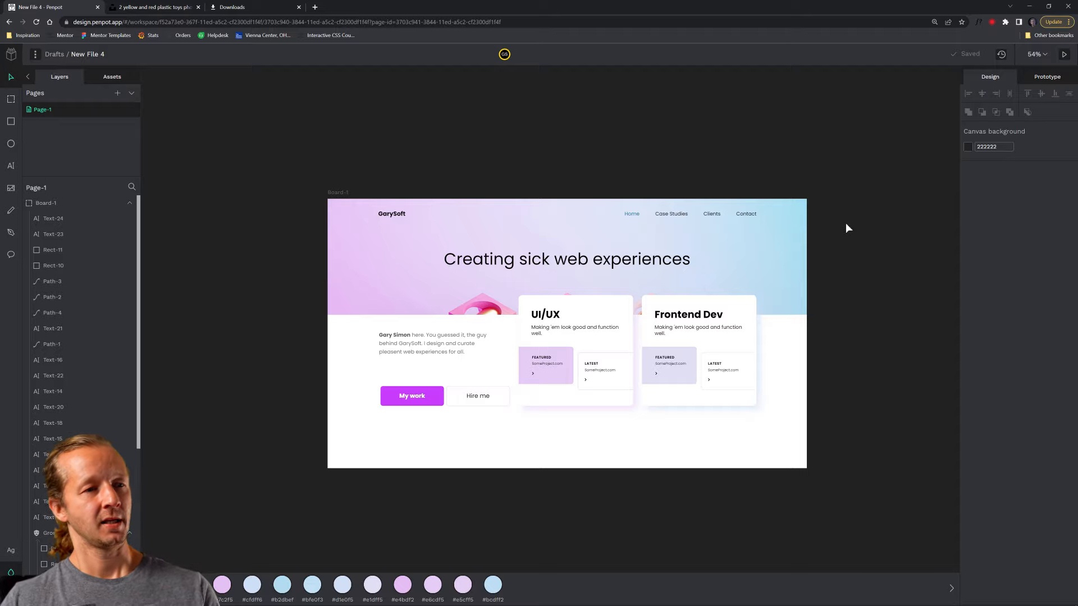
Step: Duplicate the landing page board to start a second page beside it
left_click_drag(523, 179, 399, 171)
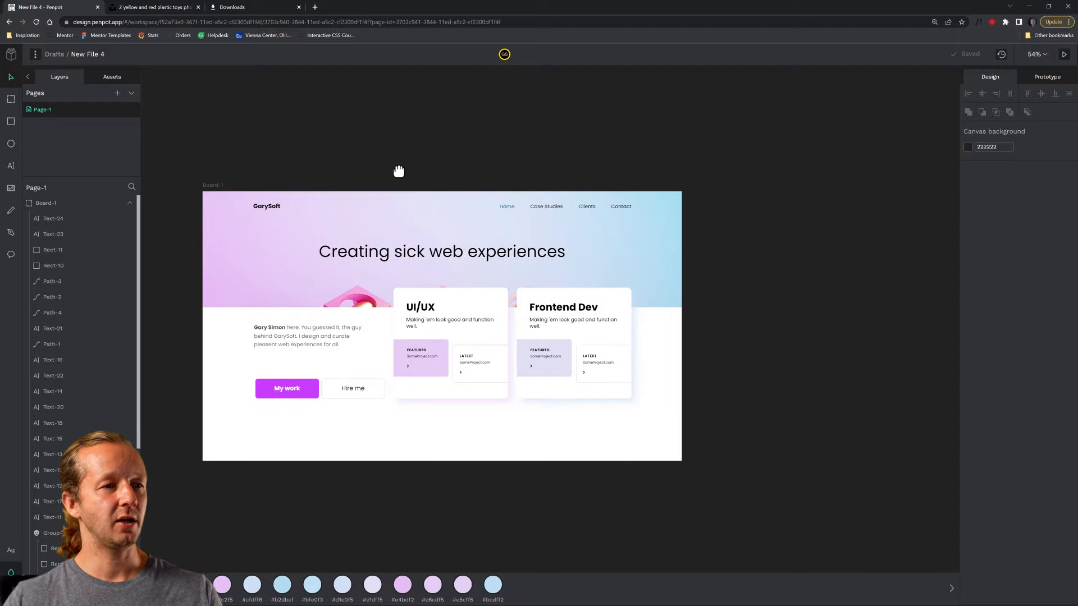
left_click(218, 185)
key("ctrl+d")
left_click(601, 135)
Step: Shrink the gradient header group on the duplicated board to a banner about 123 px high behind the navigation
left_click_drag(733, 154, 354, 161)
left_click(510, 236)
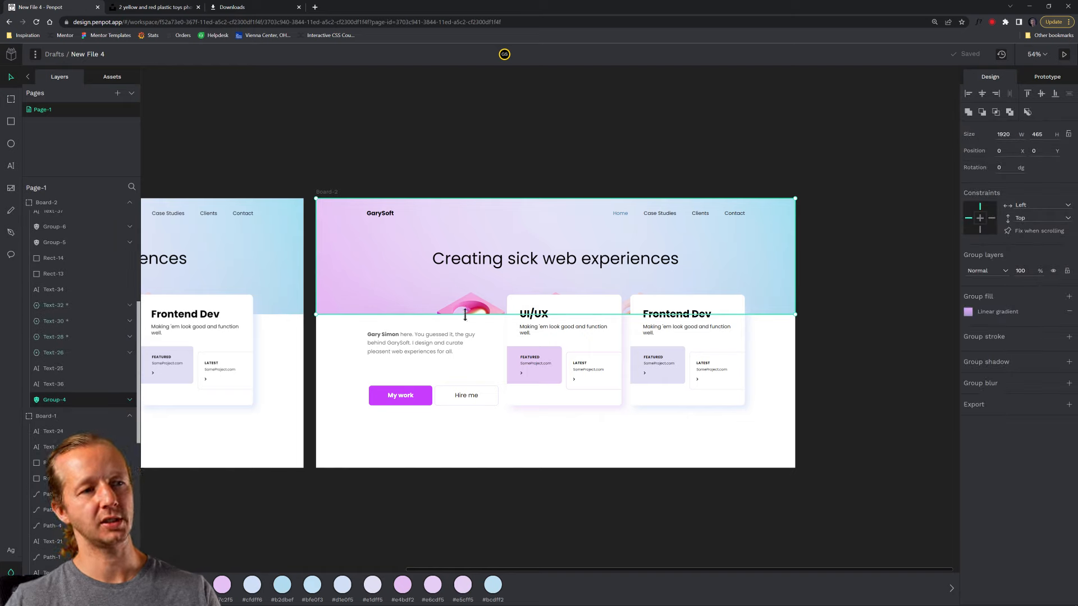
left_click_drag(465, 315, 487, 230)
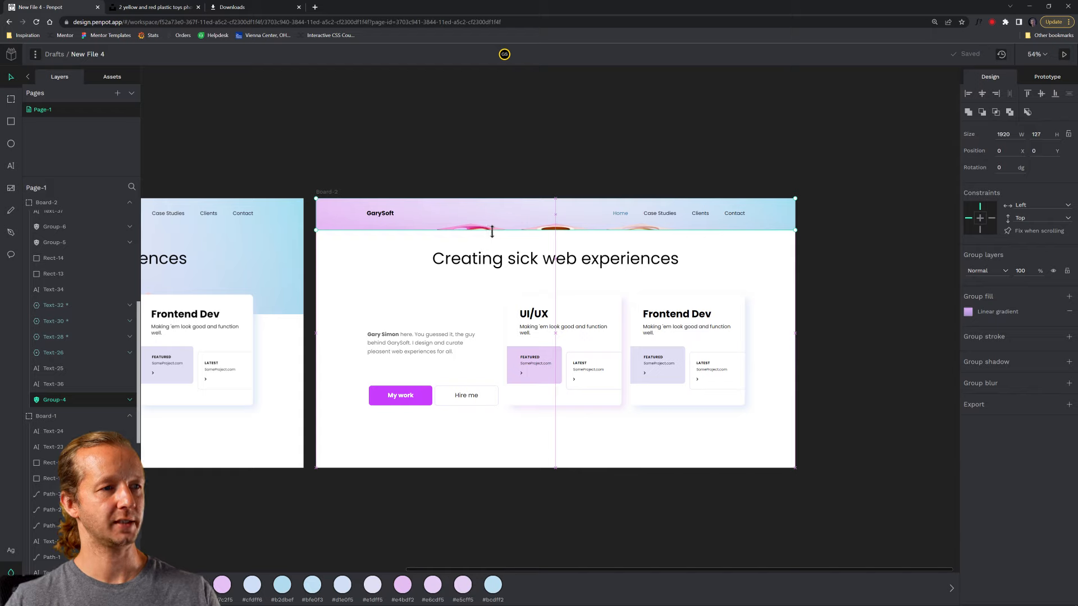
Step: Shift the image inside the duplicated header group to about Y -4 so that only its gradient fills the banner
double_click(335, 217)
key("Escape")
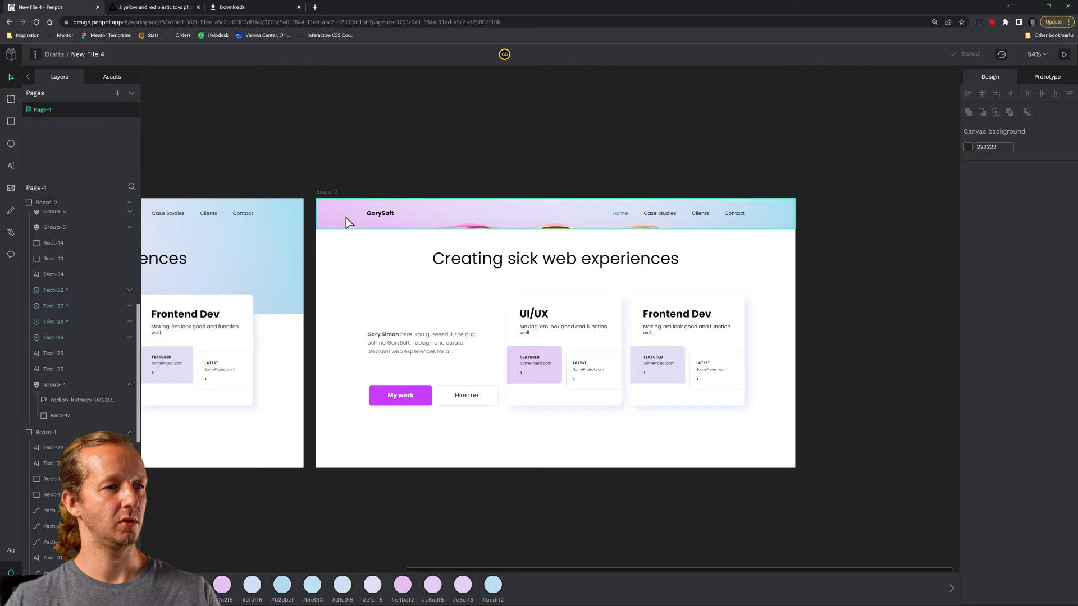
left_click(339, 216)
key("Escape")
left_click(340, 216)
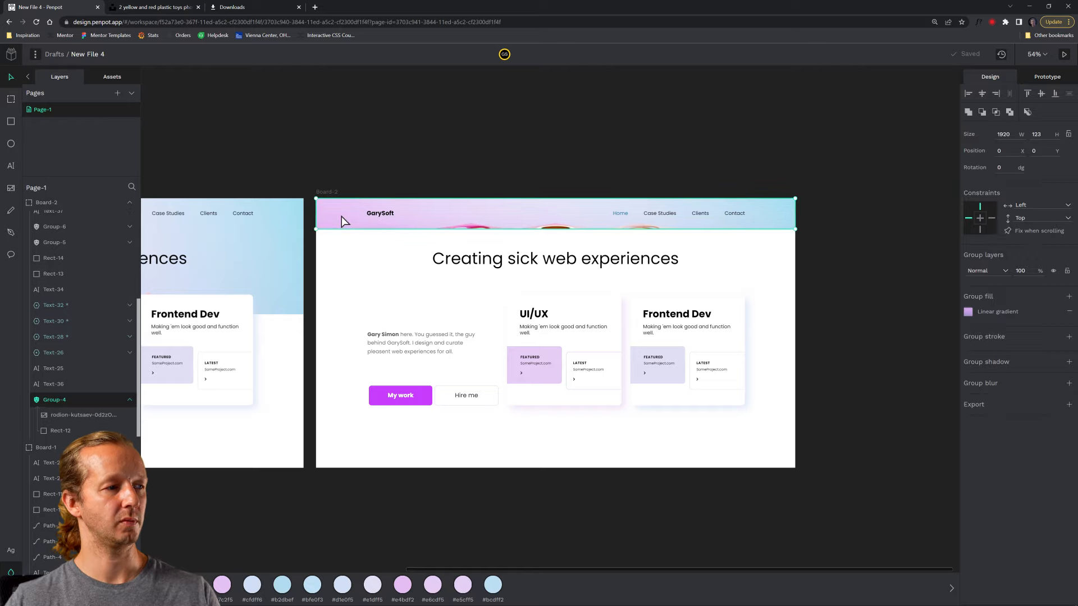
left_click(80, 415)
left_click_drag(481, 272, 503, 289)
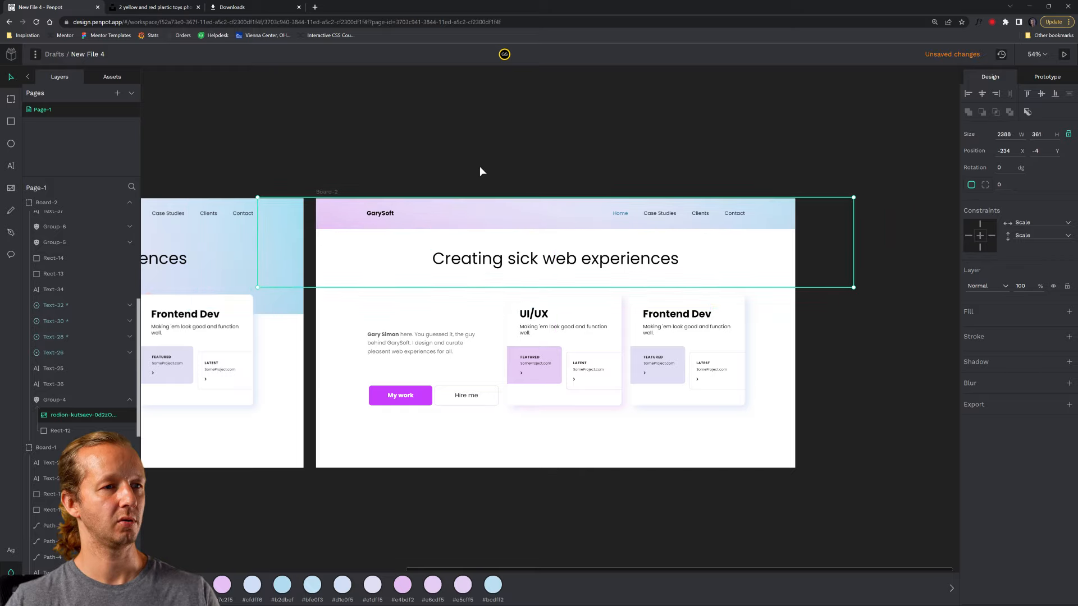
left_click(476, 171)
Step: Replace the duplicated board's headline with "UI/UX" and align it under the GarySoft logo at X 203
double_click(484, 264)
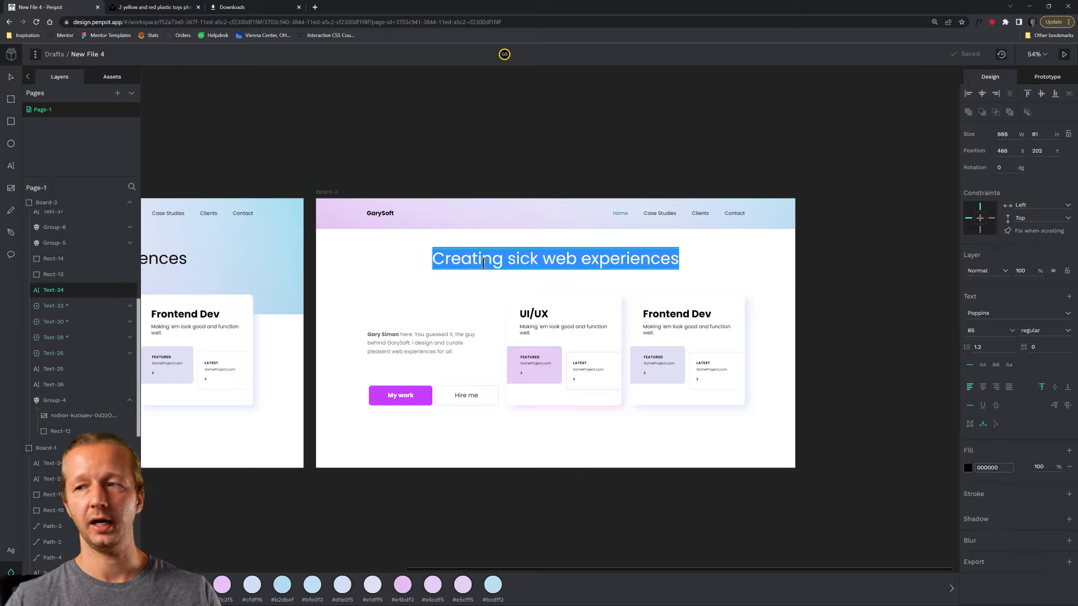
type("UI/UX")
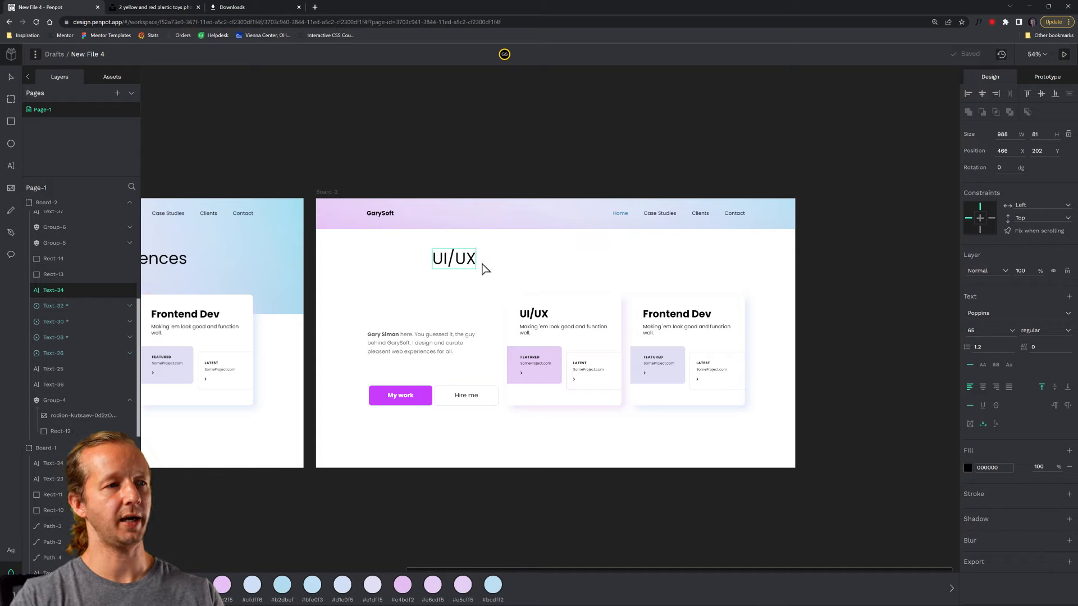
left_click(503, 271)
left_click_drag(443, 260, 397, 260)
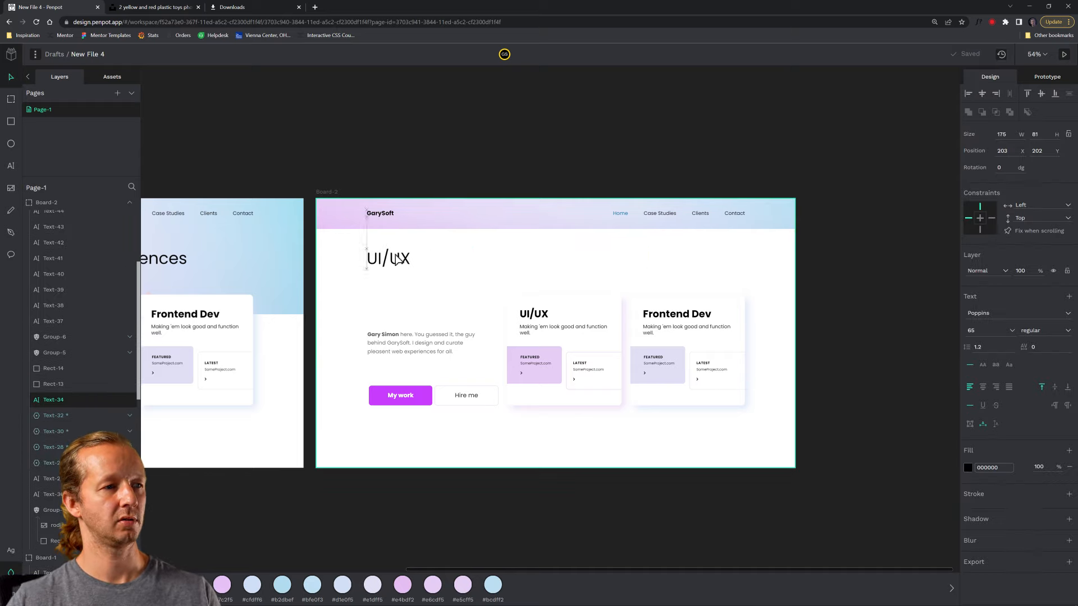
Step: Delete the intro paragraph and place the UI/UX card's description under the new heading, widened to fit on one line
left_click_drag(414, 354, 413, 293)
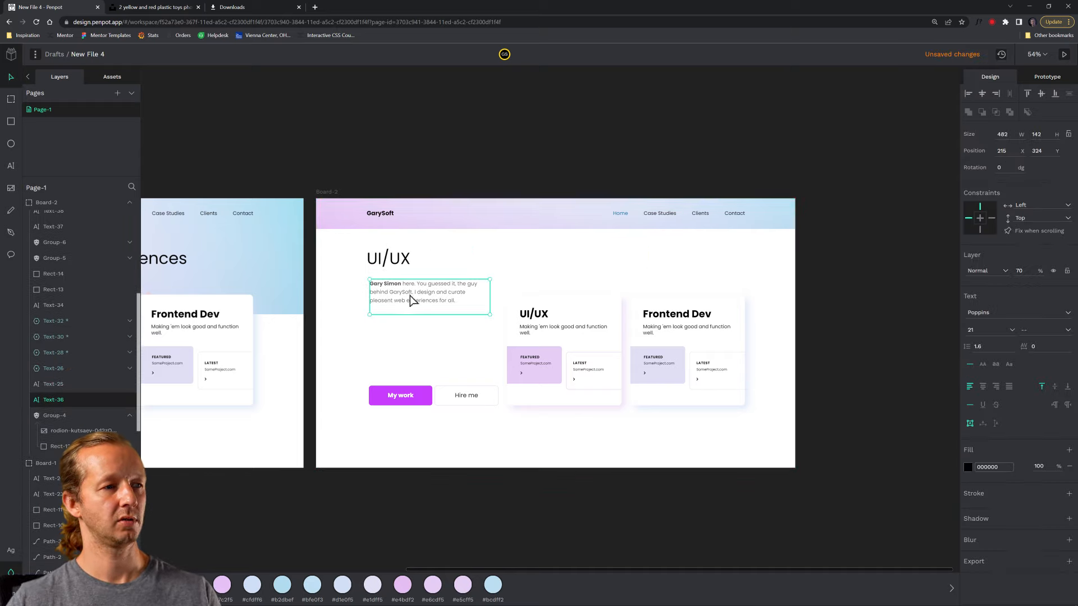
key("Delete")
left_click(517, 328)
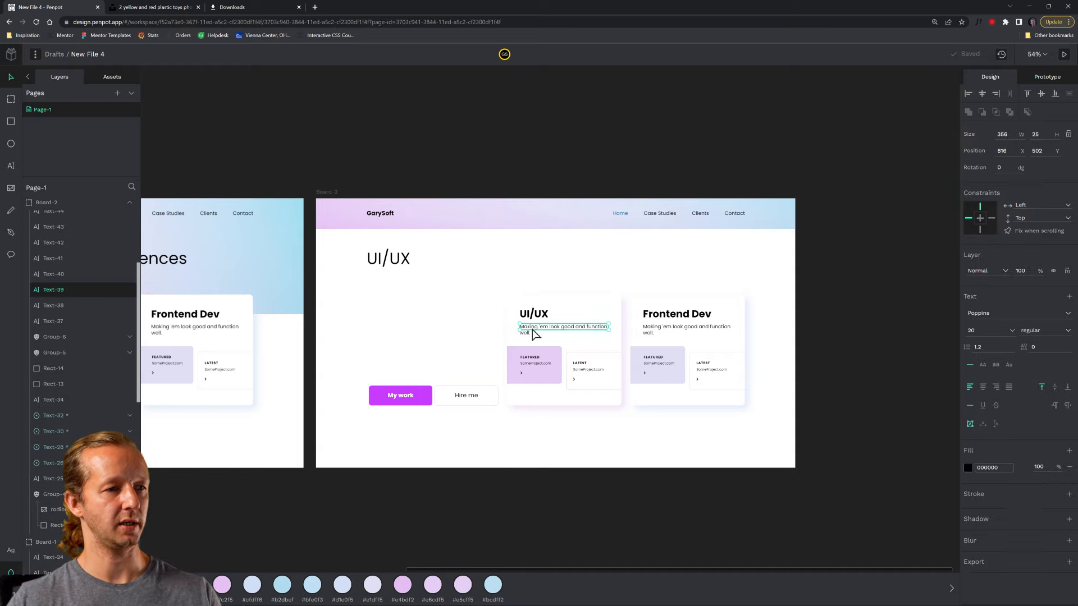
left_click_drag(513, 331, 678, 277)
left_click(473, 248)
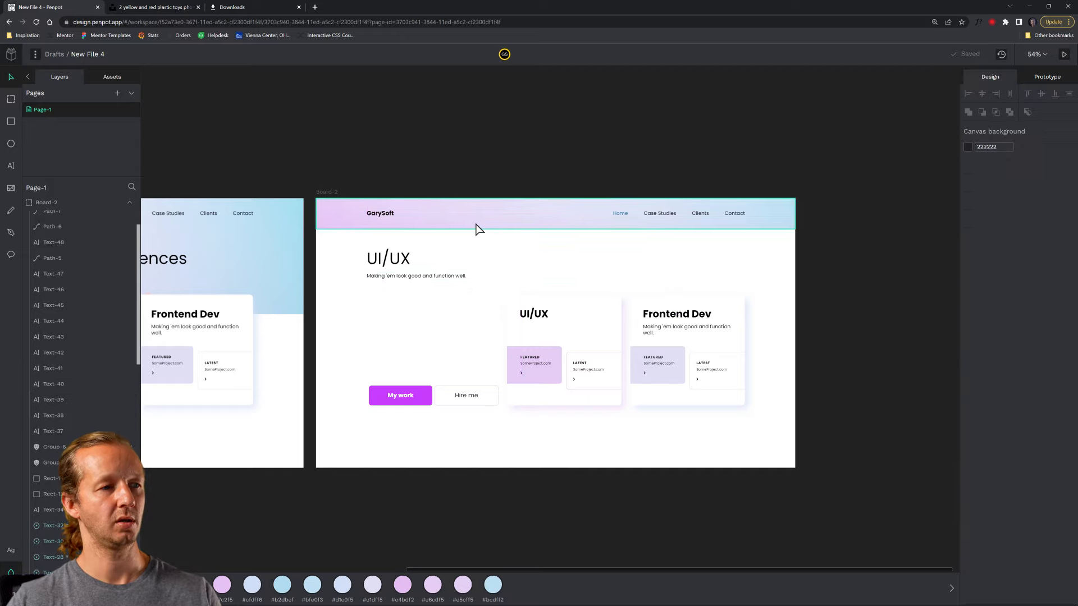
Step: Delete the two buttons, the Frontend Dev card and the UI/UX card's inner project boxes from the second board
left_click_drag(343, 357, 499, 431)
key("Delete")
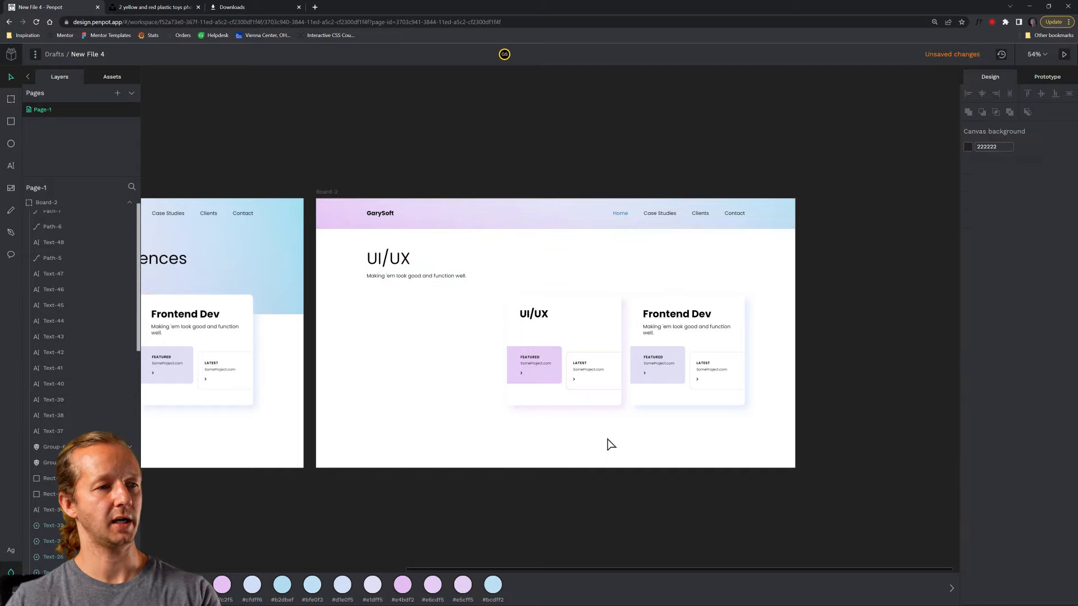
left_click_drag(773, 438, 649, 318)
key("Delete")
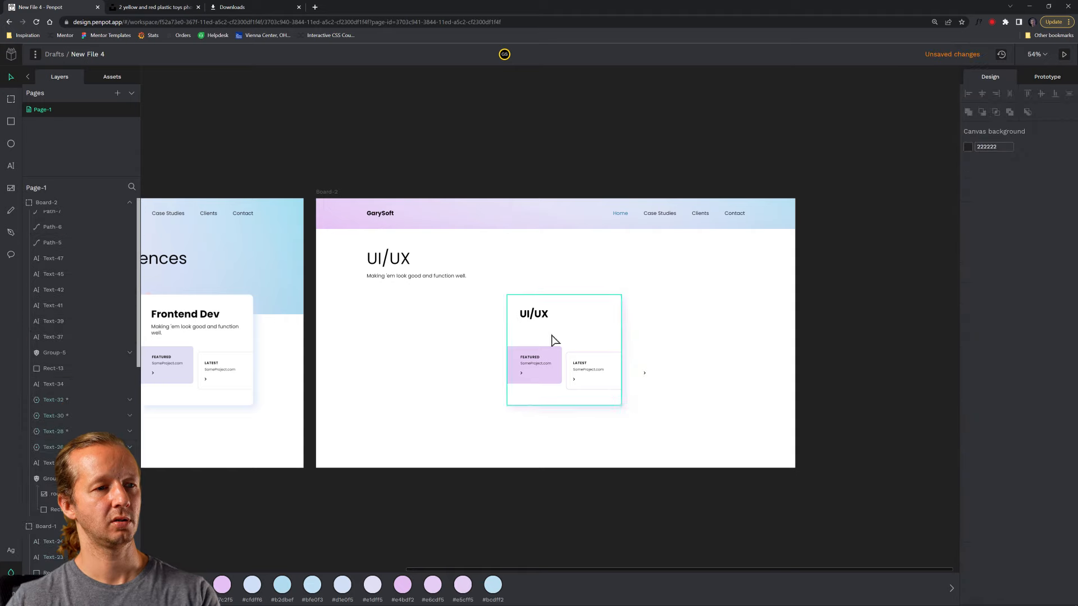
left_click_drag(554, 339, 435, 328)
key("Delete")
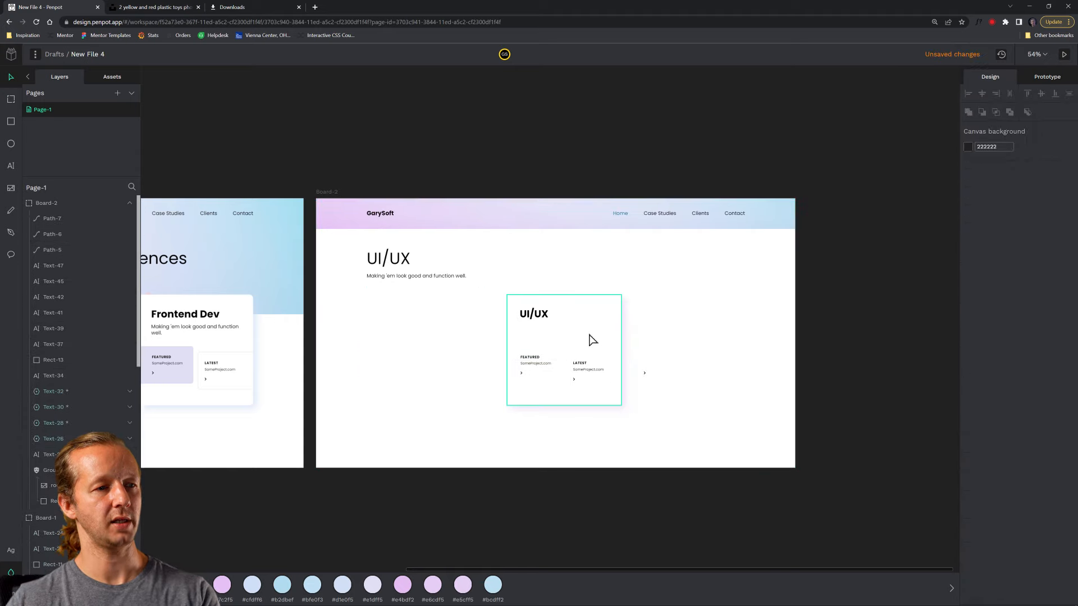
Step: Move the white card rectangle below the description at X 203, Y 397 and delete the leftover card texts and arrows
left_click_drag(589, 339, 450, 339)
key("Escape")
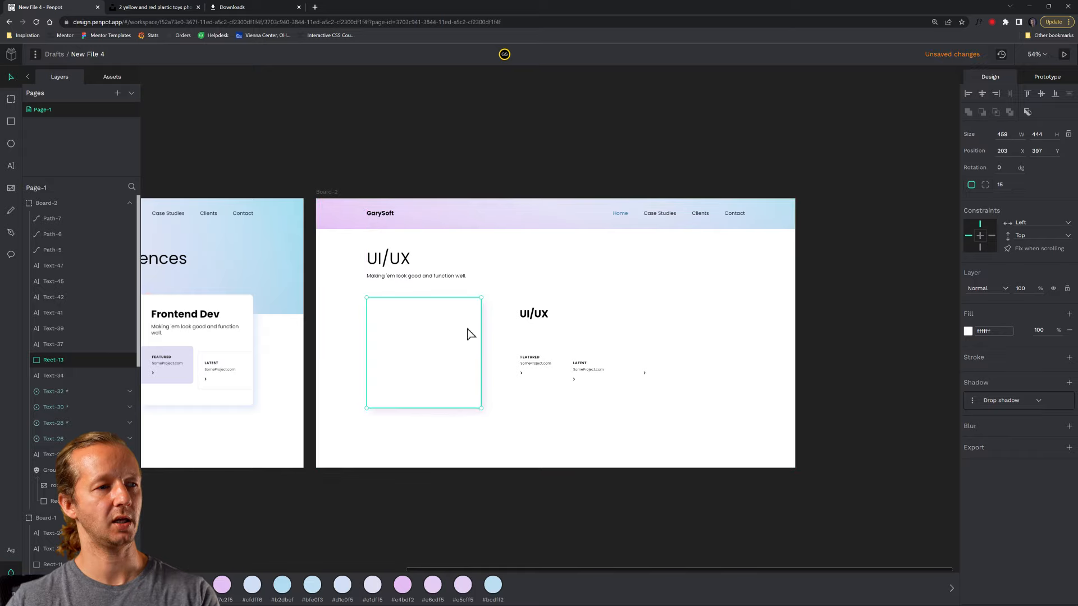
left_click_drag(510, 285, 671, 436)
key("Delete")
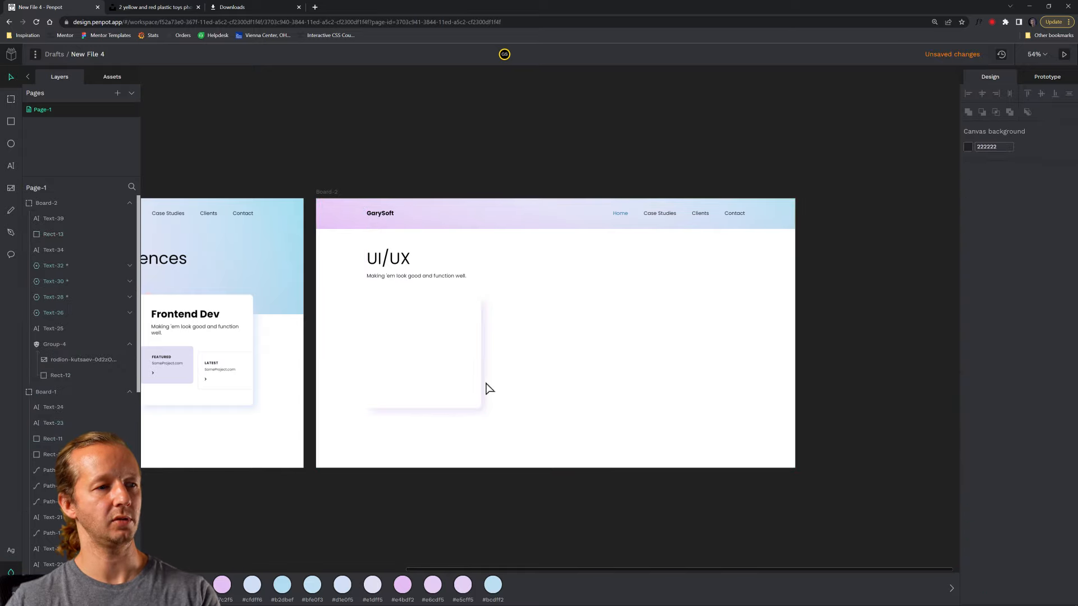
Step: Enlarge the white card rectangle to about 1515 × 828 px, extending it past the board's bottom edge
left_click(480, 399)
left_click_drag(480, 408, 745, 506)
left_click(826, 441)
Step: Set the large white card's drop shadow offset to 10 on both X and Y
left_click(628, 382)
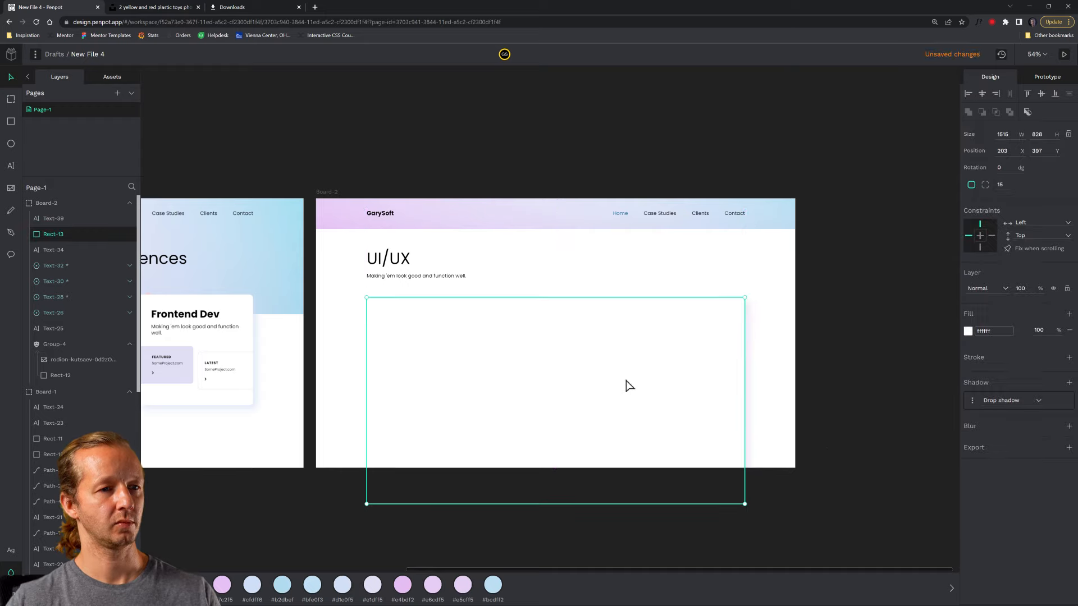
left_click(972, 401)
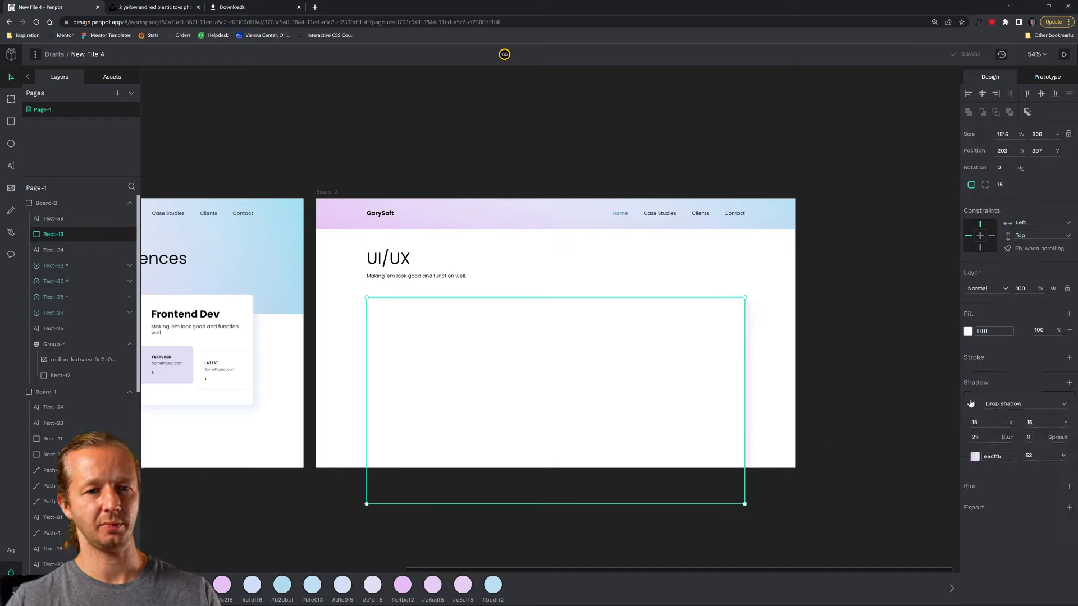
left_click(984, 422)
type("10")
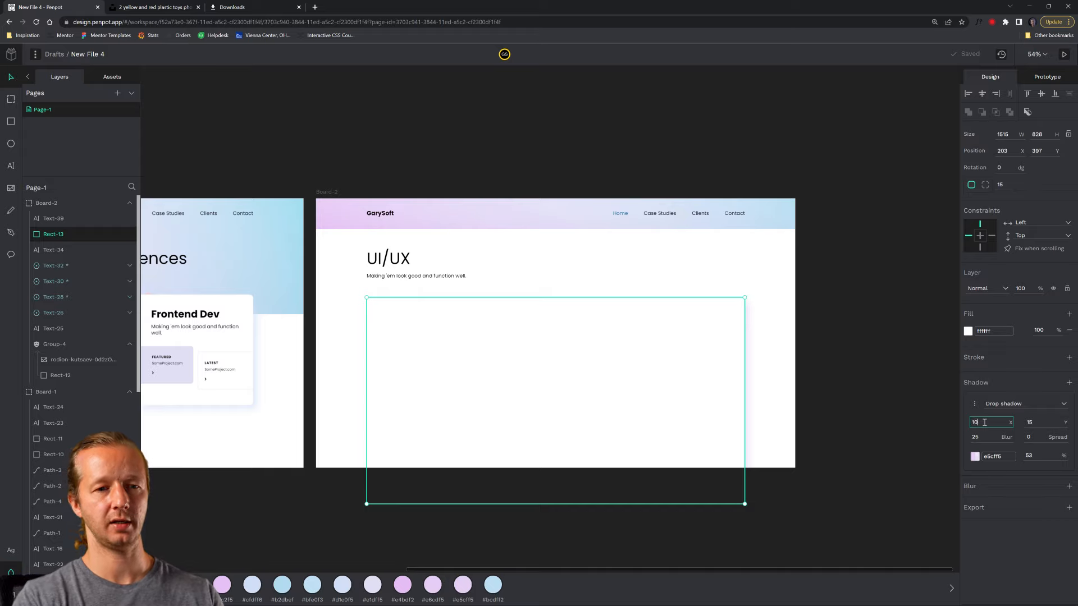
key("Tab")
type("10")
key("Return")
left_click(765, 301)
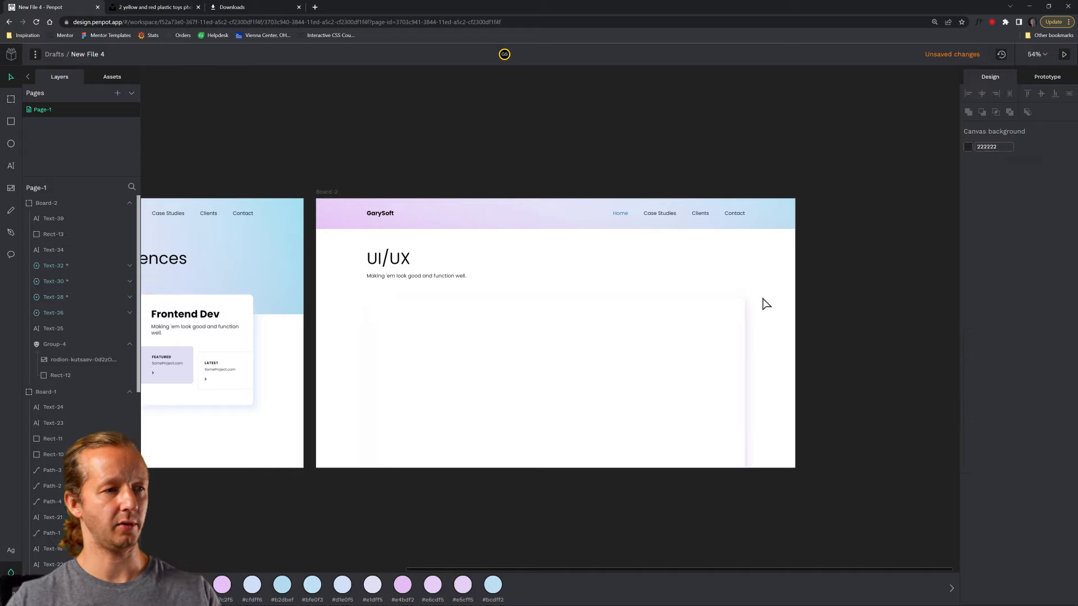
Step: Place a copy of the "Making 'em look good and function well." text inside the large white card's upper-left area
scroll(448, 360, "up", 3, "ctrl")
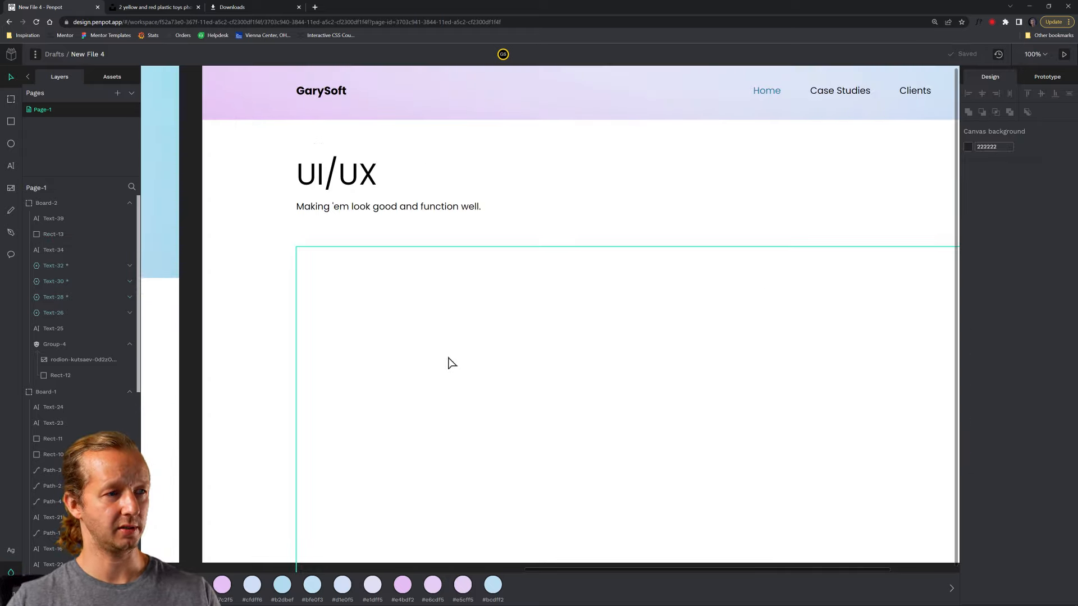
scroll(673, 314, "down", 3, "ctrl")
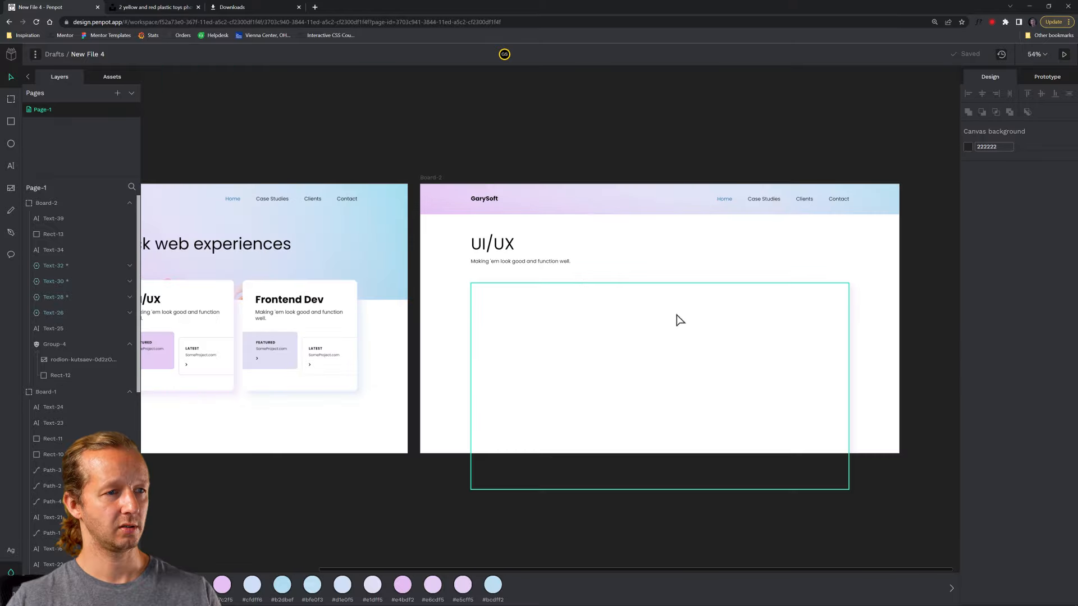
scroll(645, 292, "right", 1)
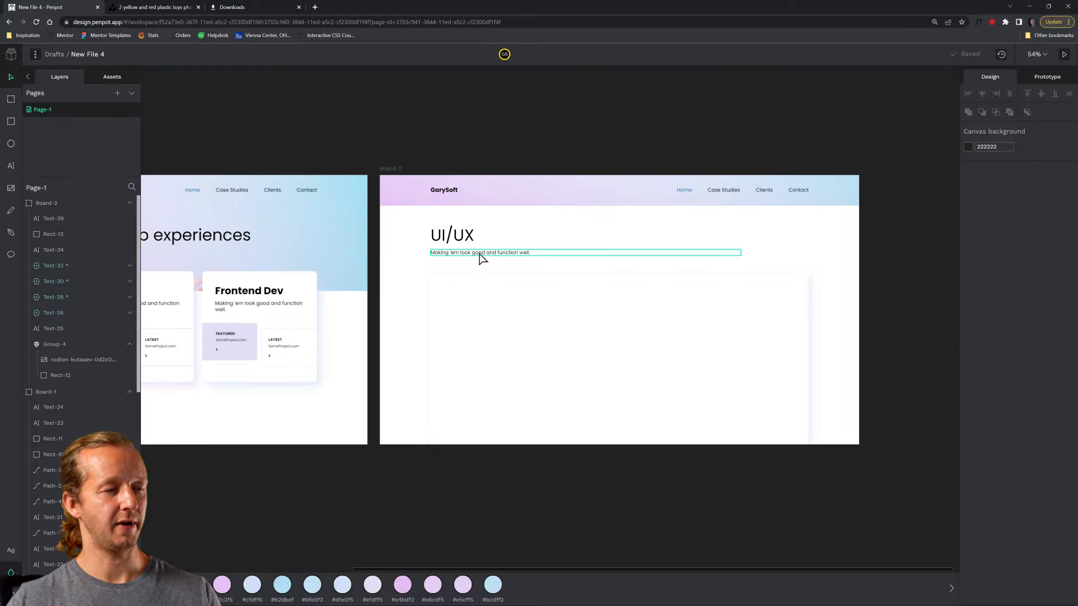
scroll(479, 257, "left", 3)
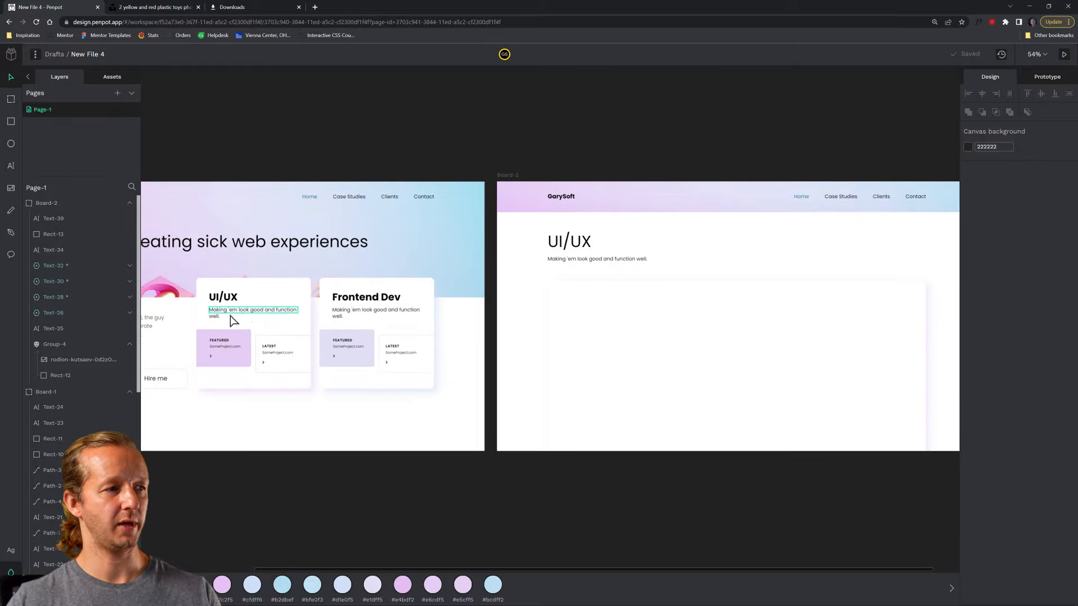
left_click_drag(601, 261, 618, 308, "alt")
Step: Set the blur of the large white card's drop shadow to 35
left_click(737, 318)
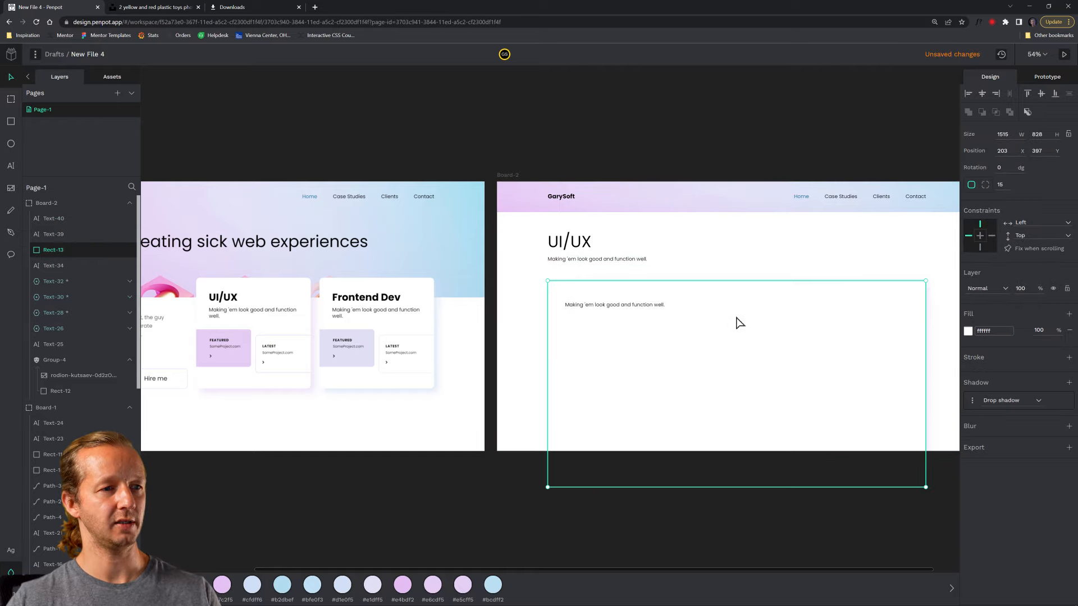
left_click(973, 400)
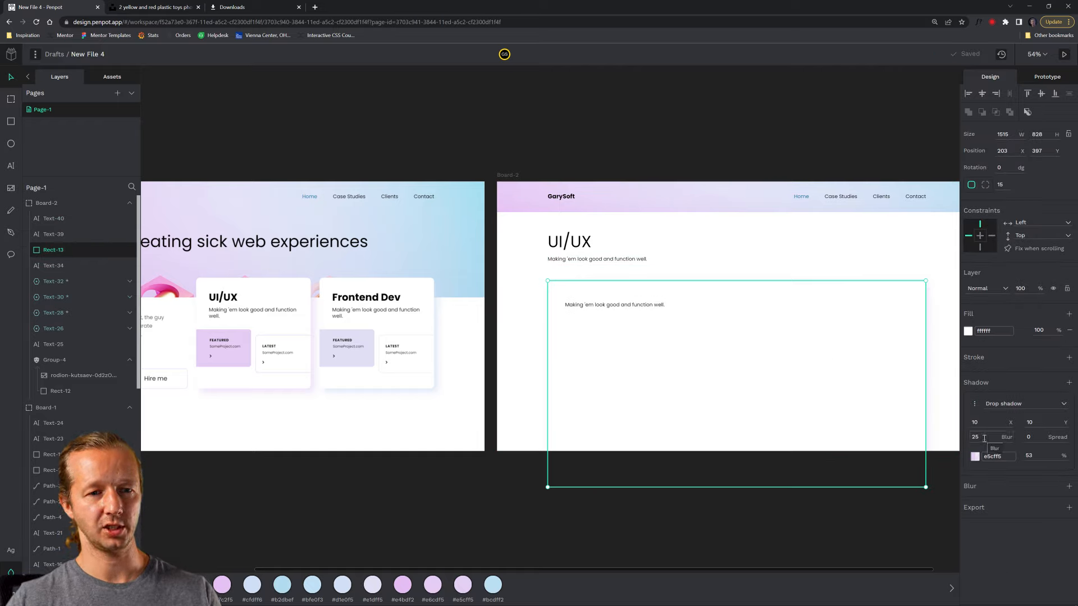
left_click(983, 439)
type("3")
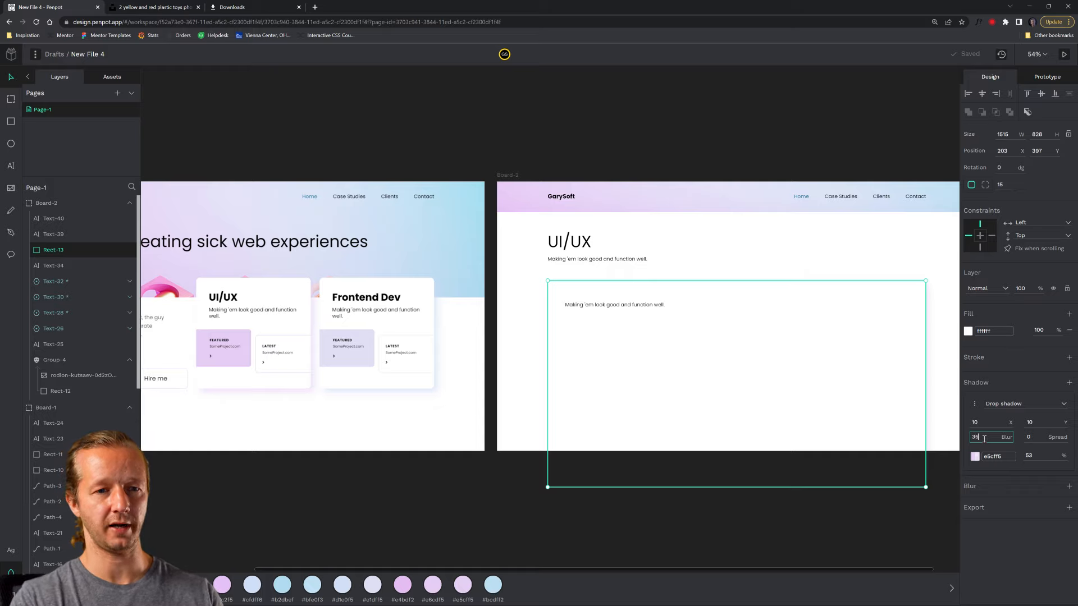
type("5")
left_click(780, 547)
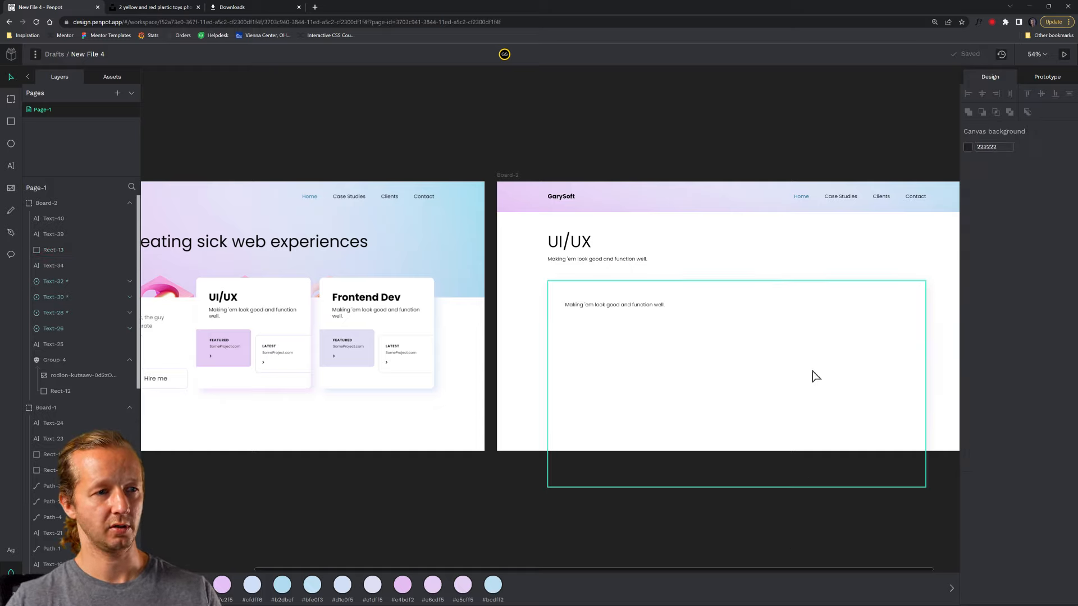
scroll(645, 309, "up", 3)
scroll(696, 356, "down", 3)
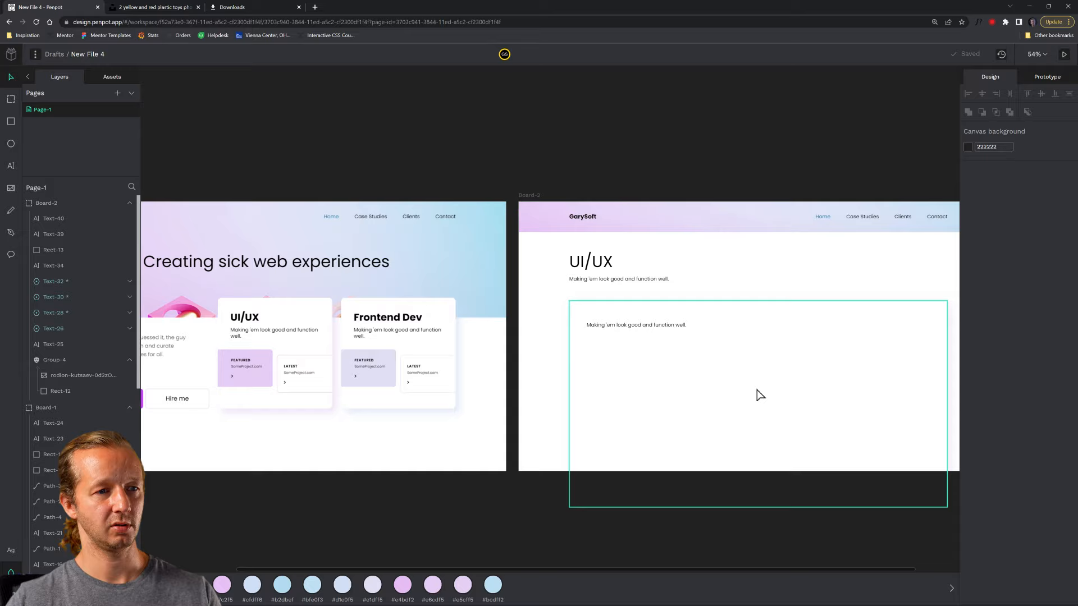
scroll(674, 387, "right", 3)
left_click(536, 298)
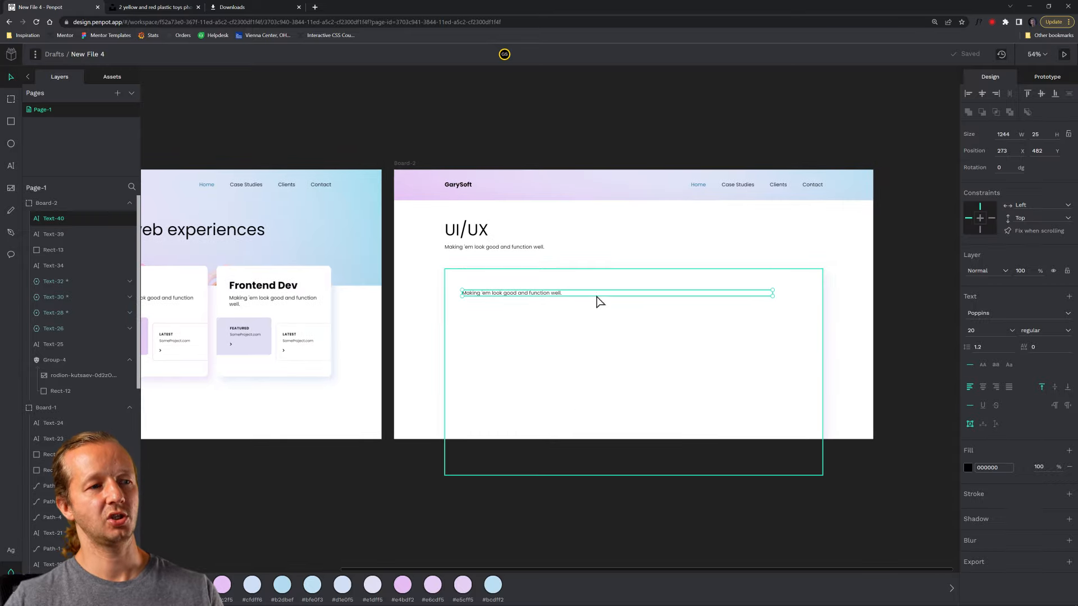
left_click_drag(586, 296, 590, 361)
left_click(531, 137)
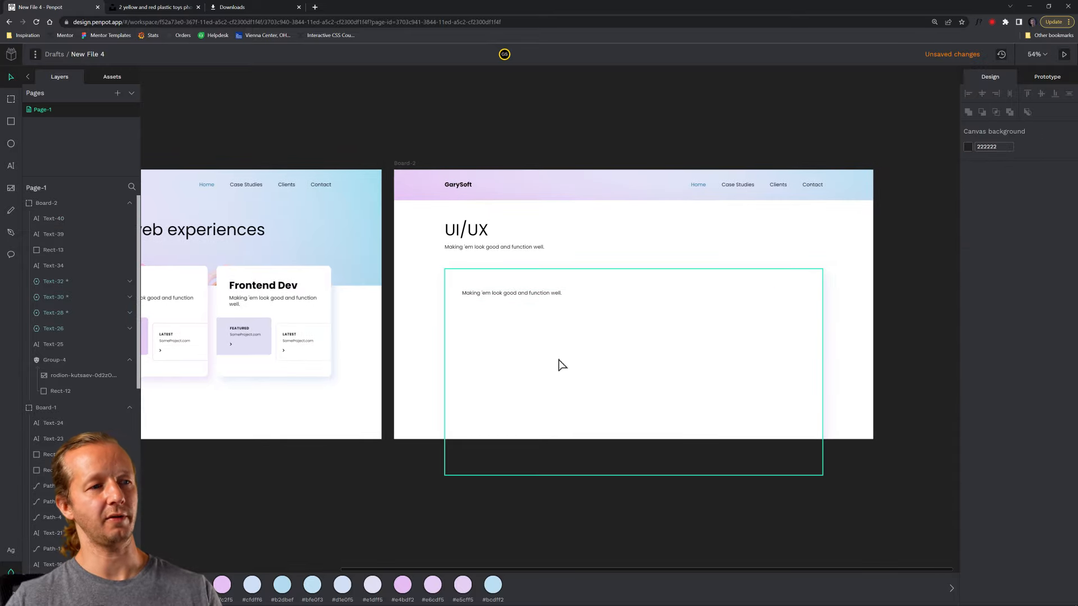
Step: Add a prototype connection from the landing page's UI/UX card group to Board-2
left_click_drag(473, 329, 741, 347)
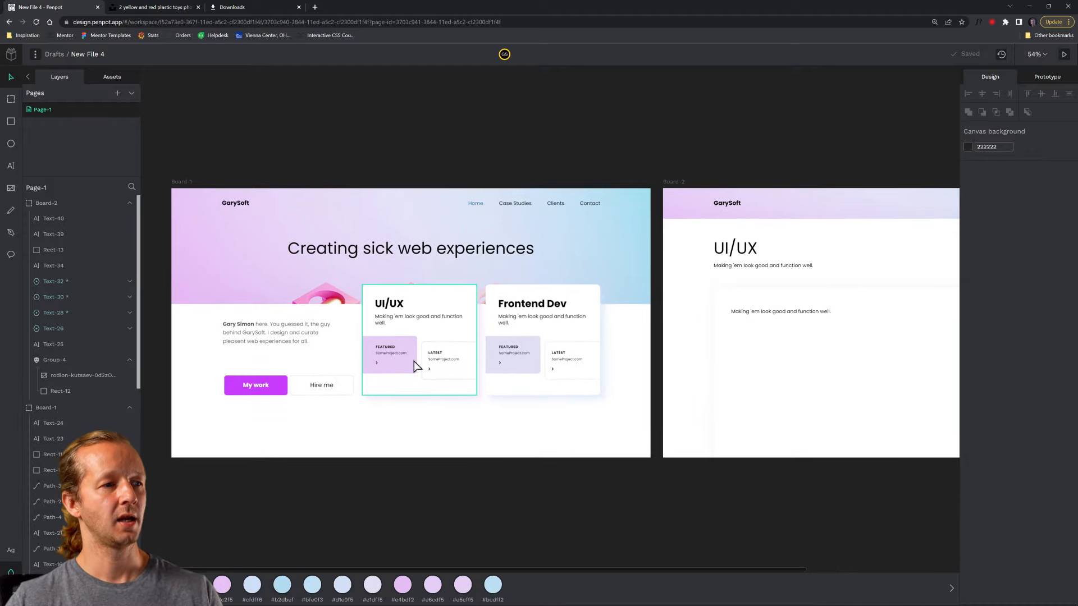
left_click(430, 388)
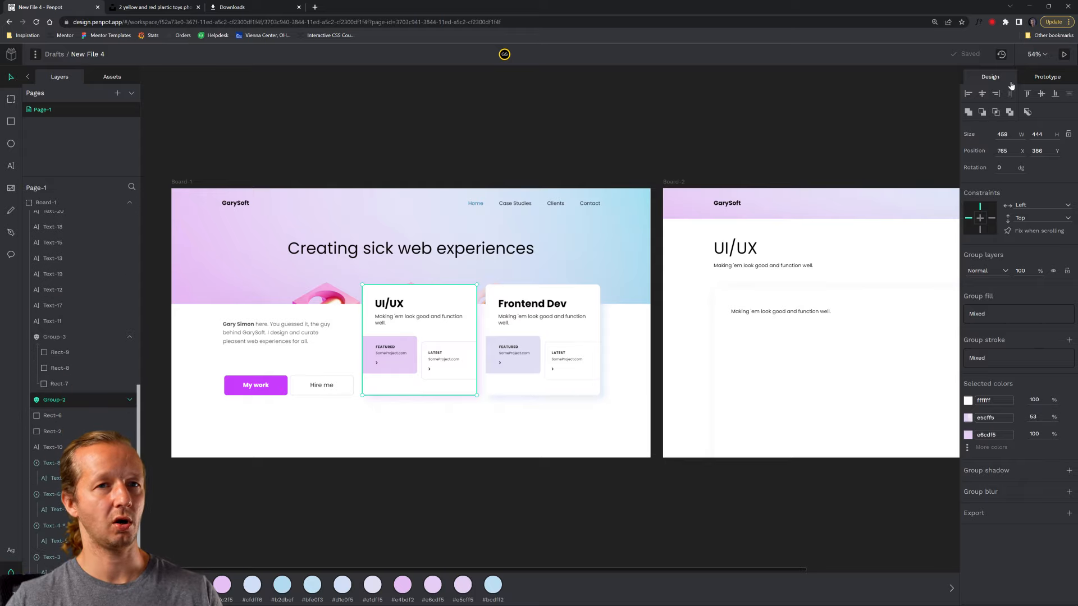
left_click(1051, 78)
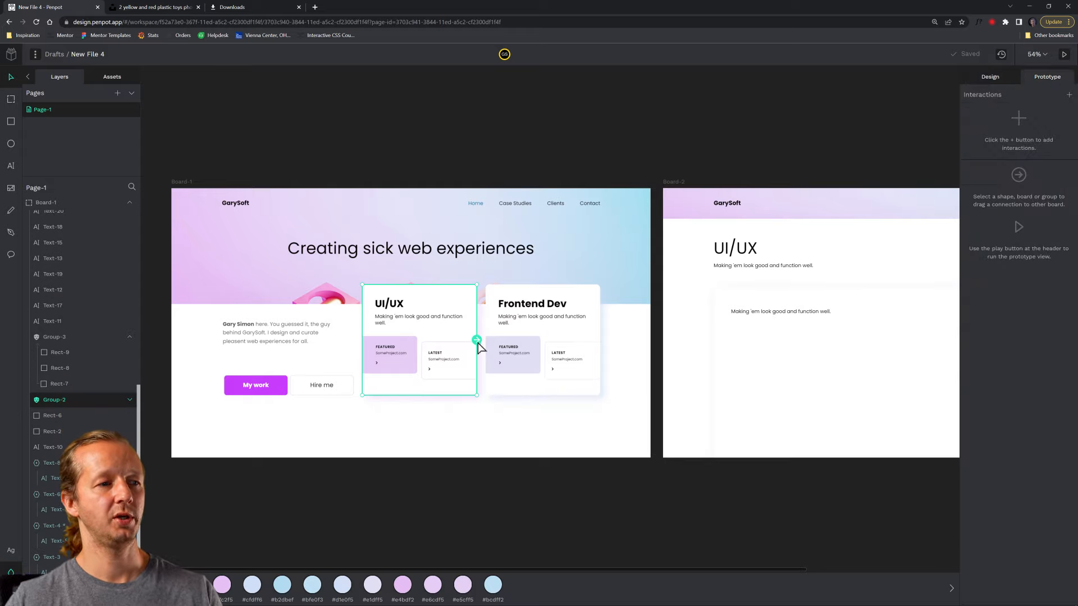
left_click_drag(476, 340, 719, 306)
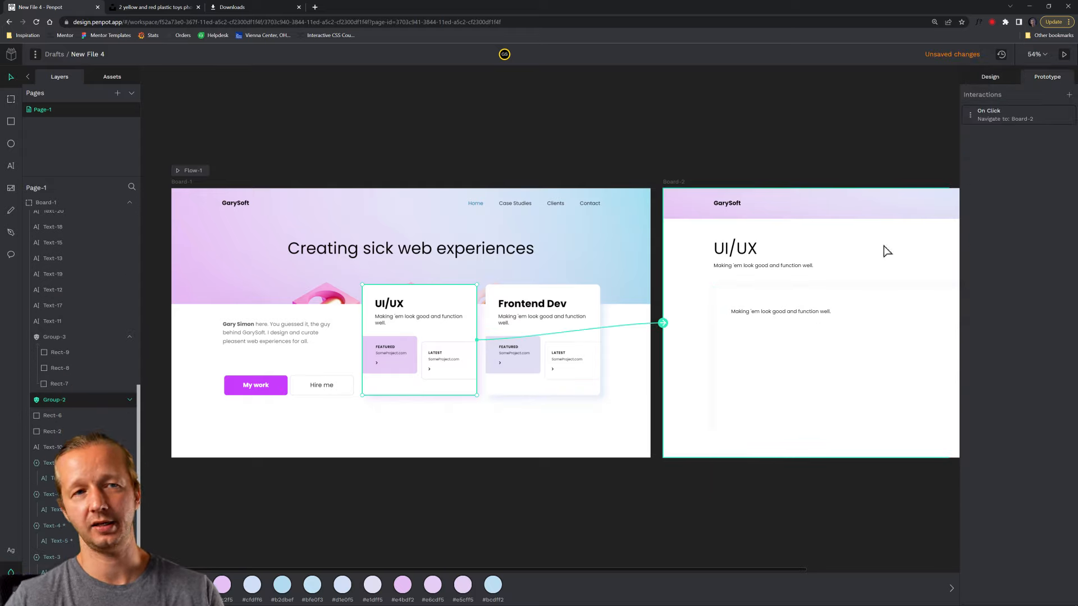
Step: Look through the trigger and action options of the UI/UX card's interaction and set its animation to Dissolve
left_click(990, 116)
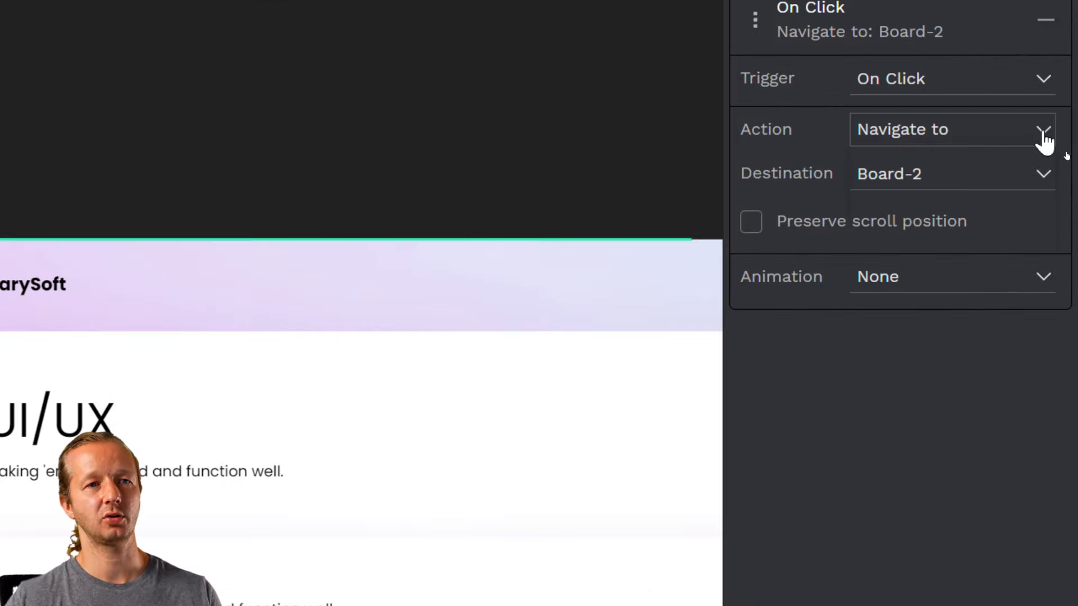
left_click(1065, 153)
left_click(1061, 136)
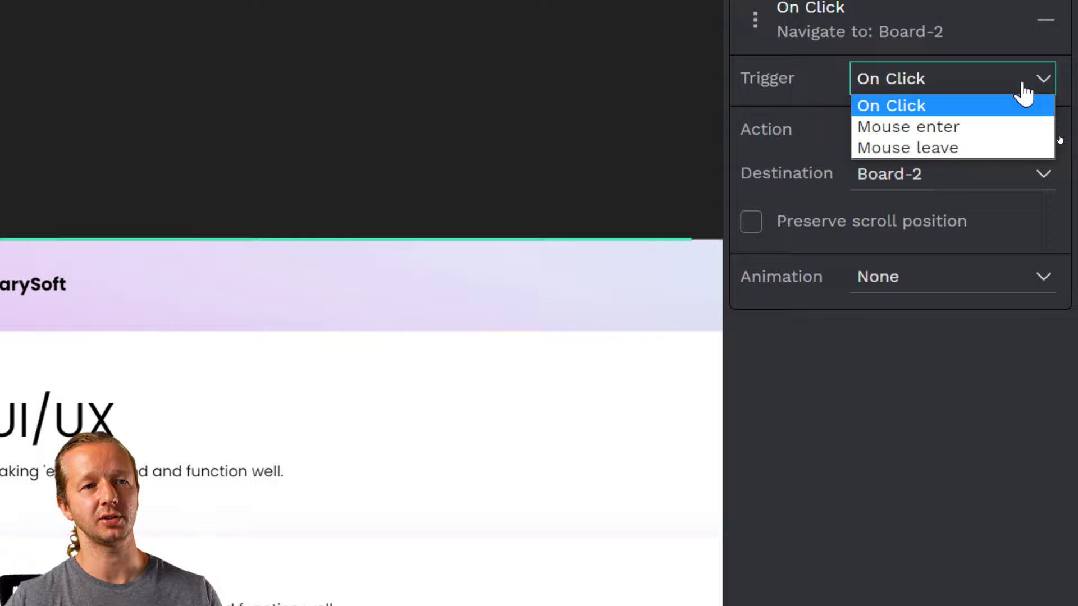
left_click(1024, 90)
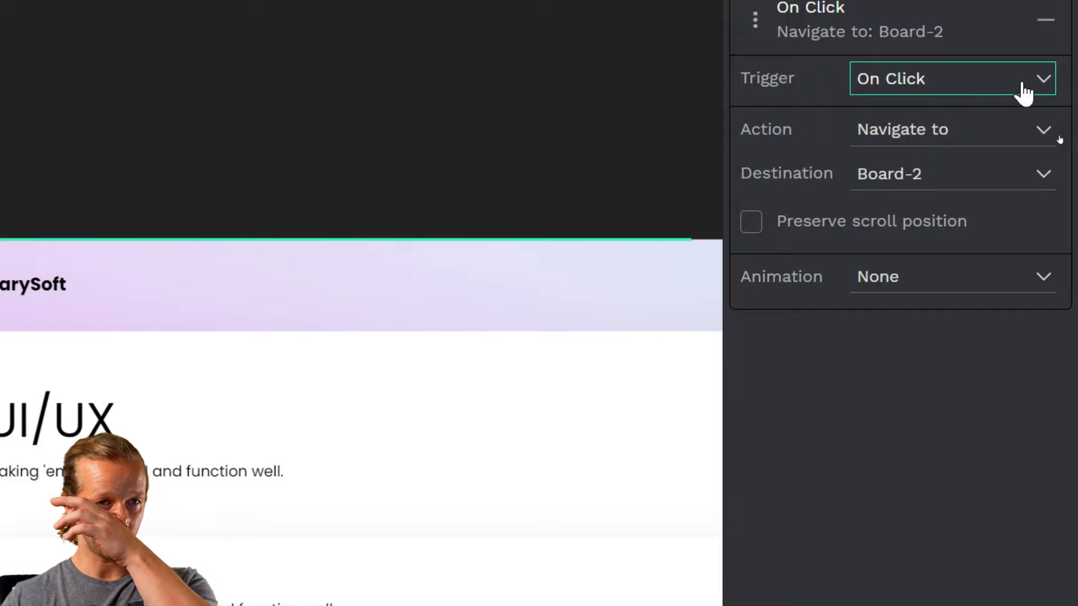
left_click(997, 133)
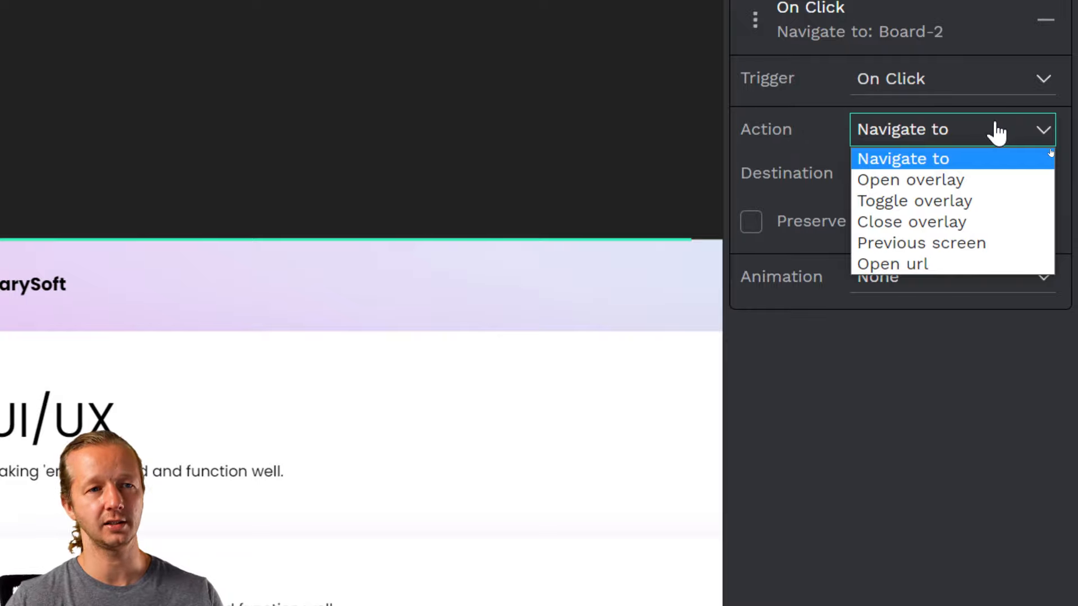
left_click(997, 134)
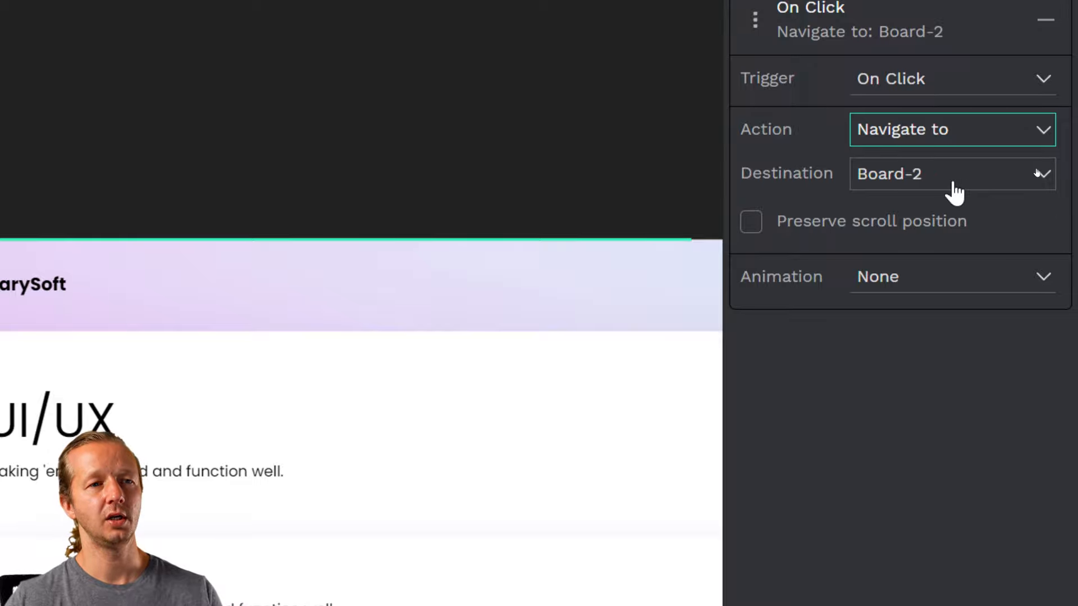
left_click(895, 288)
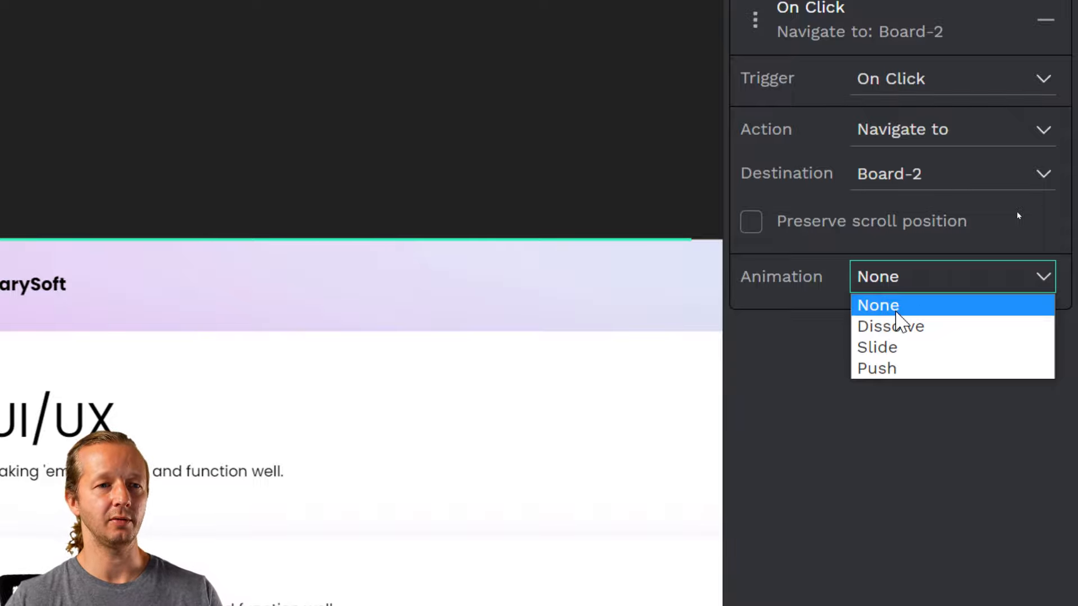
left_click(895, 325)
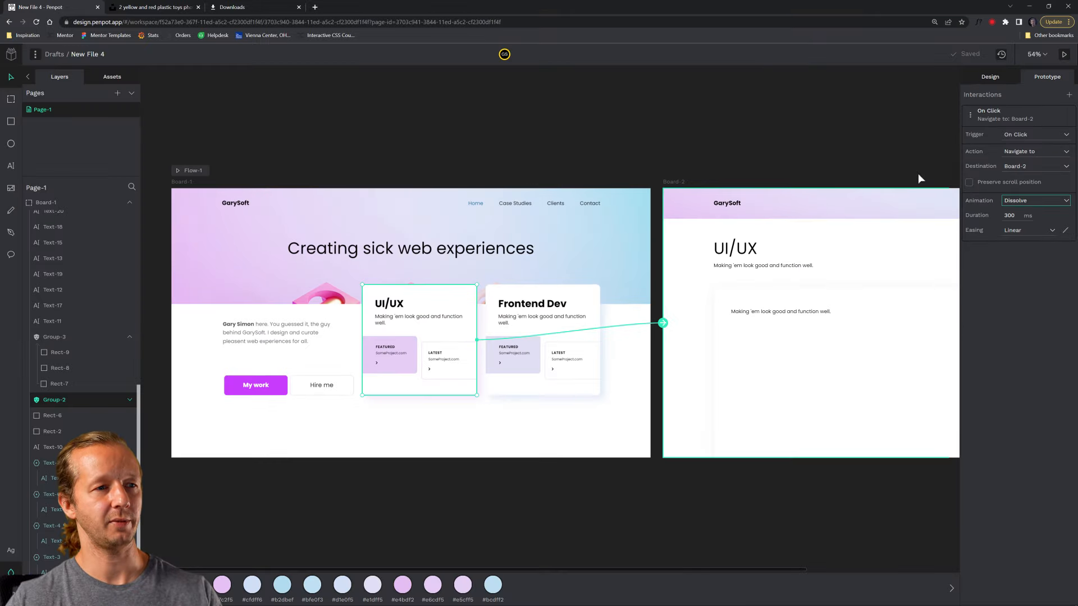
left_click(918, 174)
Step: Connect the Home link on the UI/UX board to Board-1 and give that interaction a Dissolve animation
left_click_drag(717, 161, 631, 163)
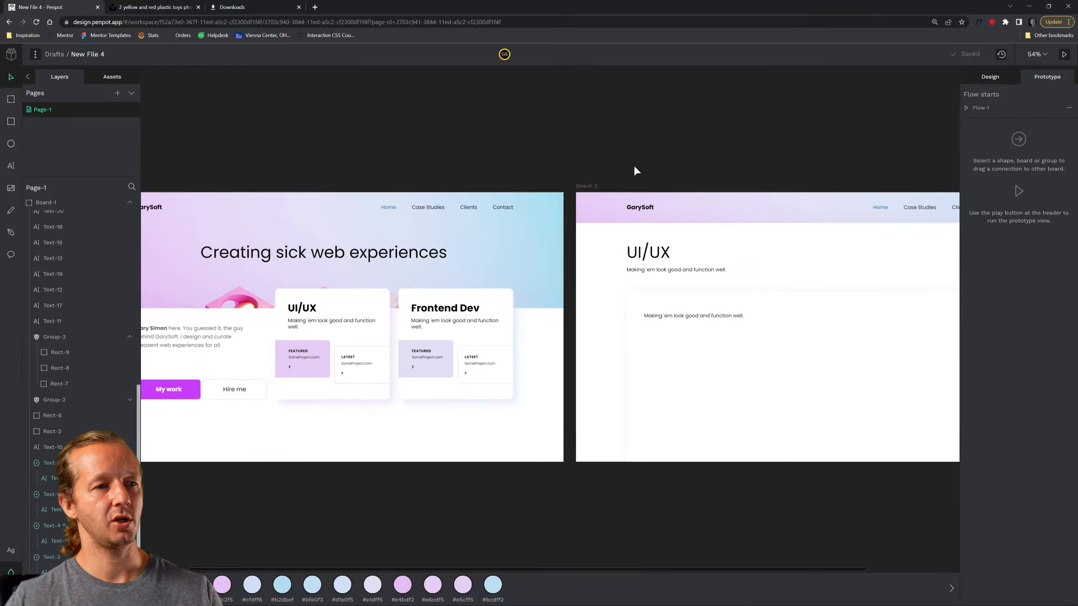
left_click_drag(599, 166, 566, 157)
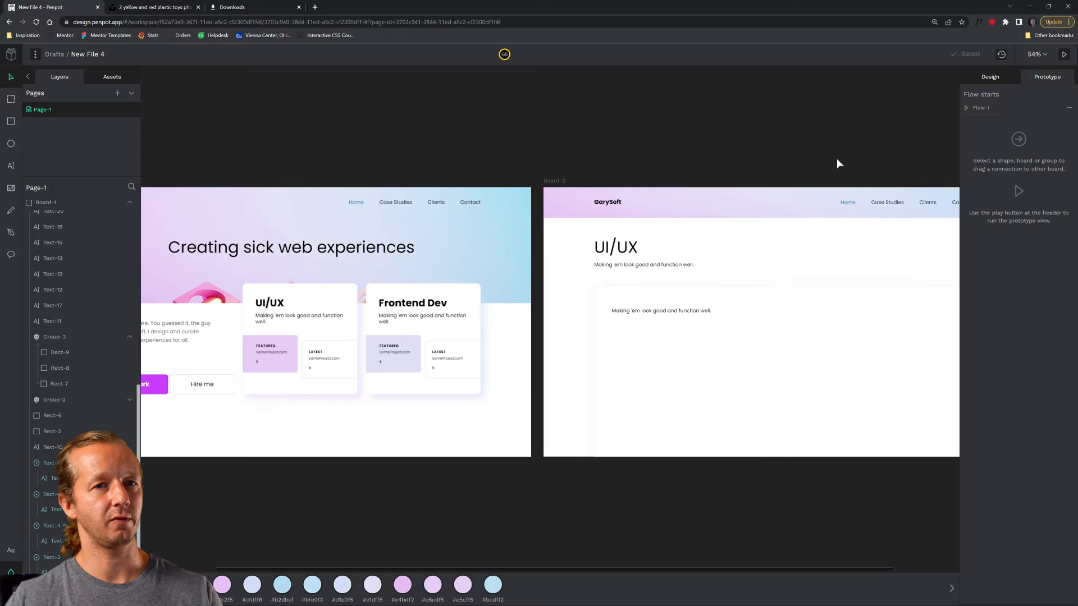
left_click(847, 203)
left_click_drag(856, 202, 513, 305)
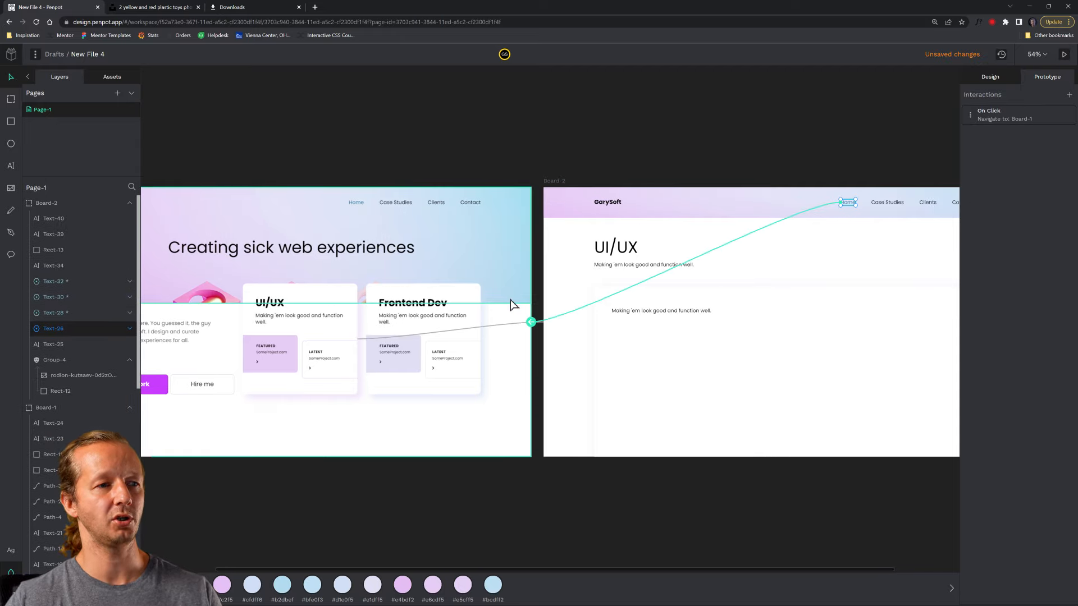
left_click(1005, 115)
left_click(1010, 201)
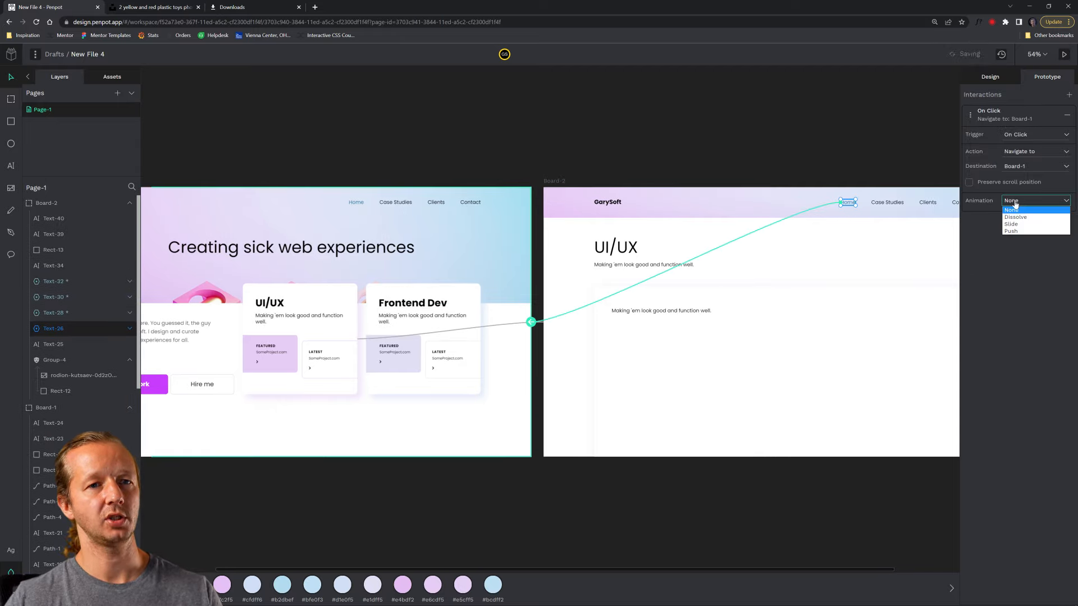
left_click(503, 155)
Step: Run the prototype from Board-1 and test the UI/UX card's link and the subpage's Home link
left_click_drag(501, 149, 602, 163)
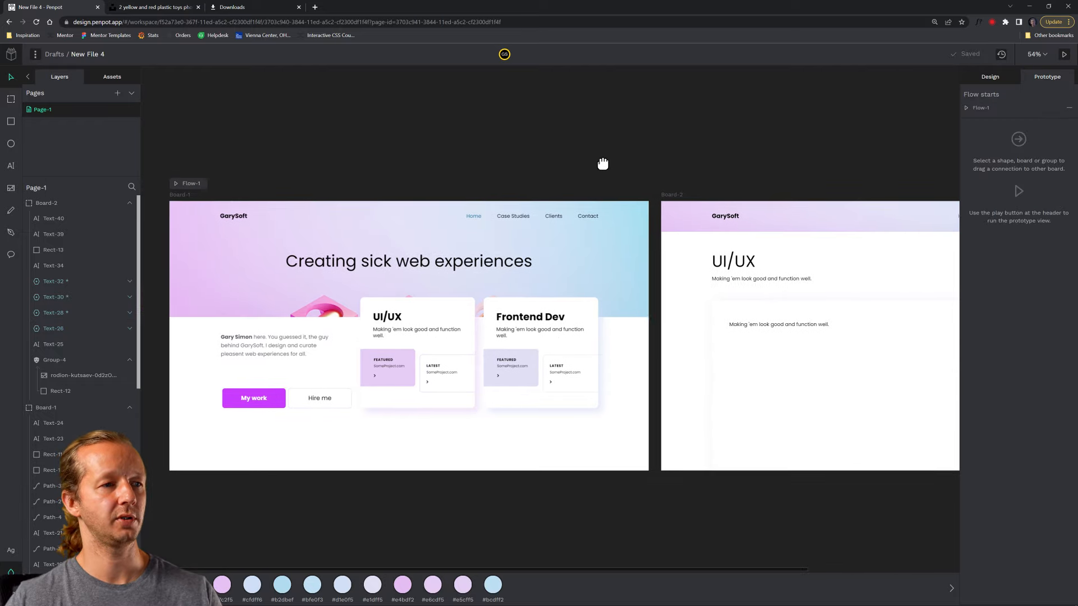
left_click(176, 195)
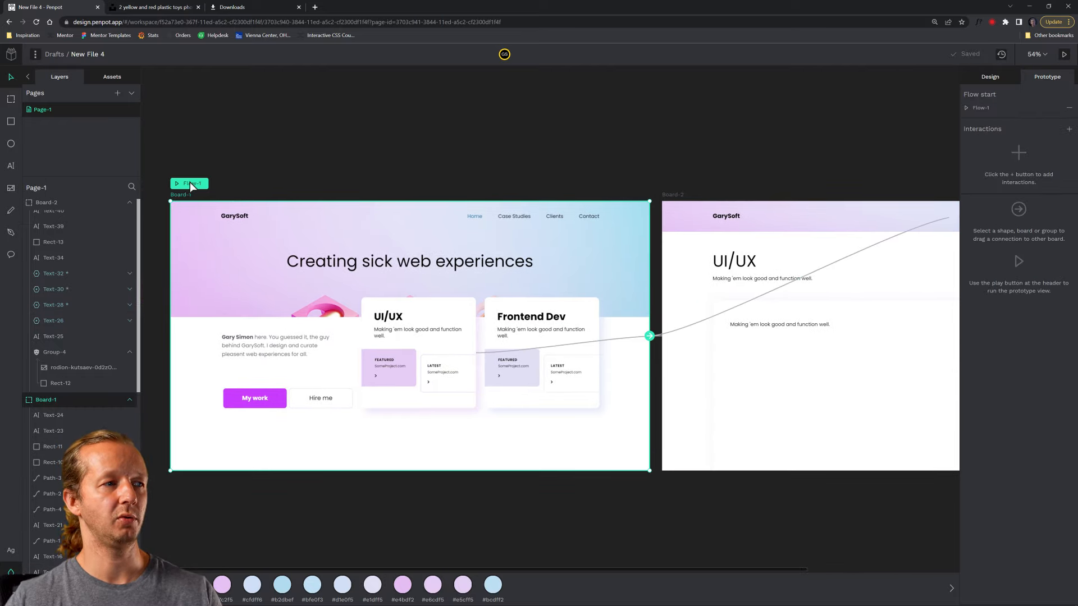
left_click(1063, 55)
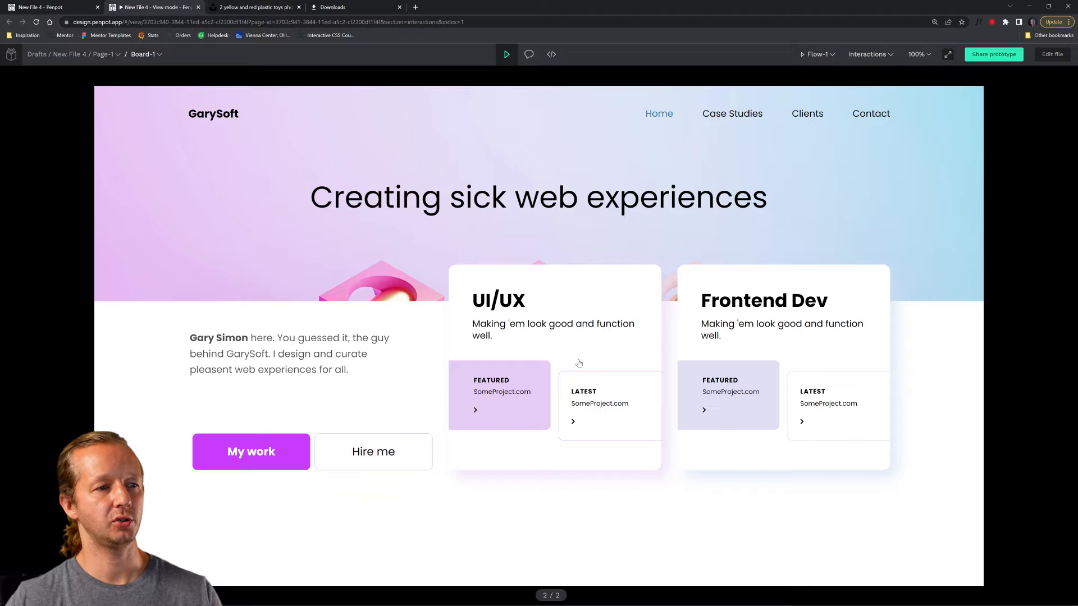
left_click(606, 305)
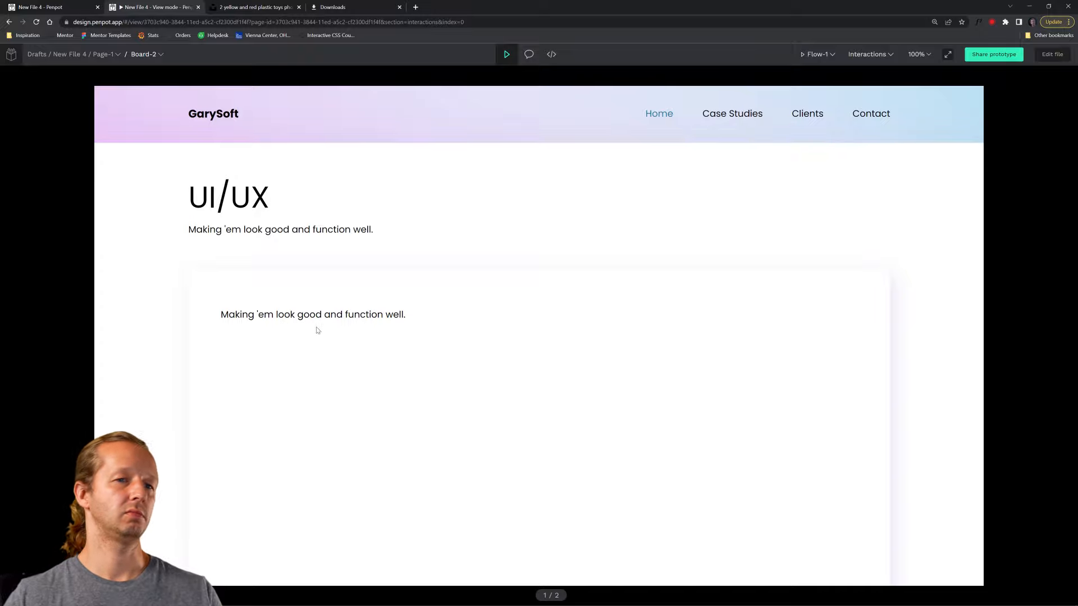
left_click(653, 126)
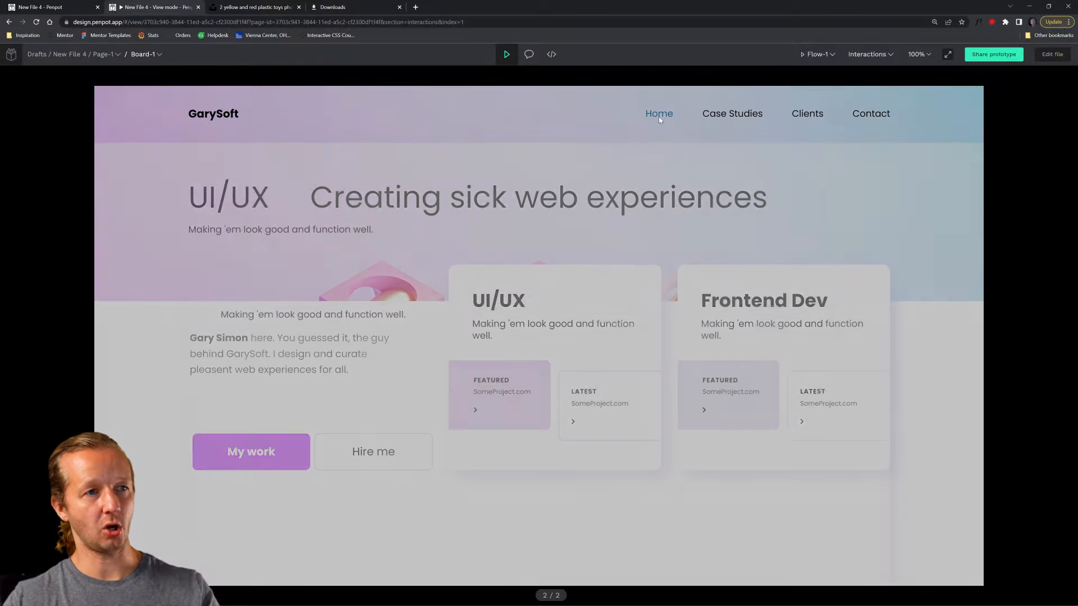